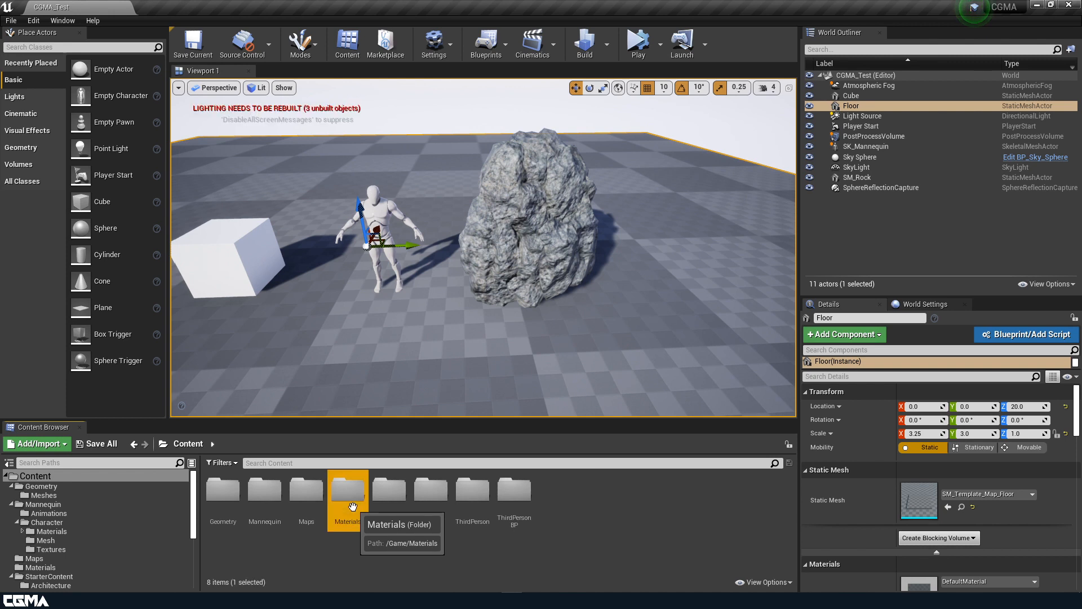
Step: Create a new material named Base_MMAT in the Materials folder
double_click(347, 496)
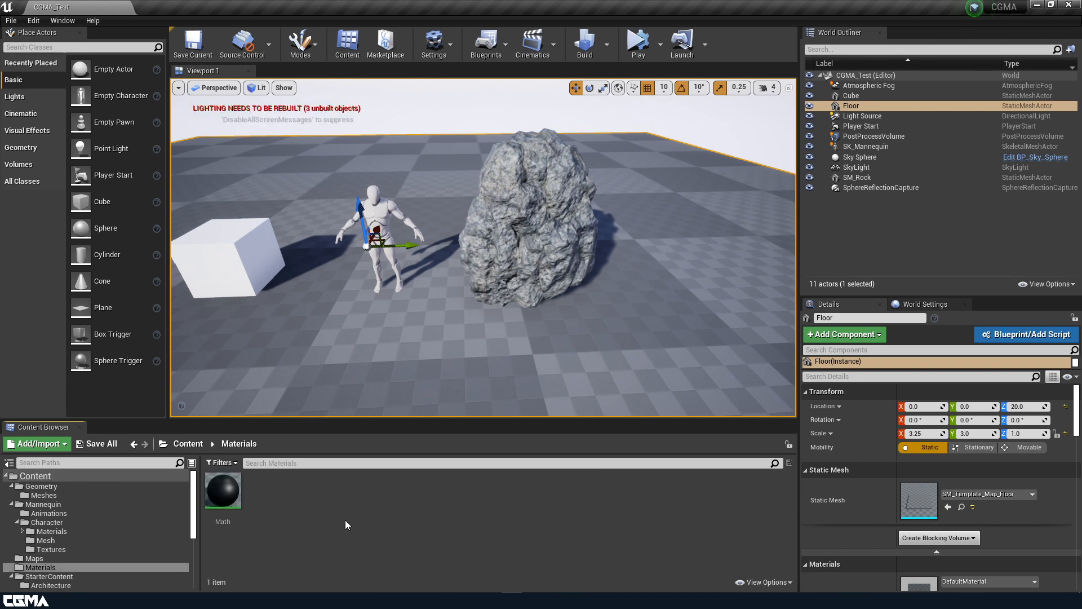
right_click(289, 494)
mouse_move(337, 491)
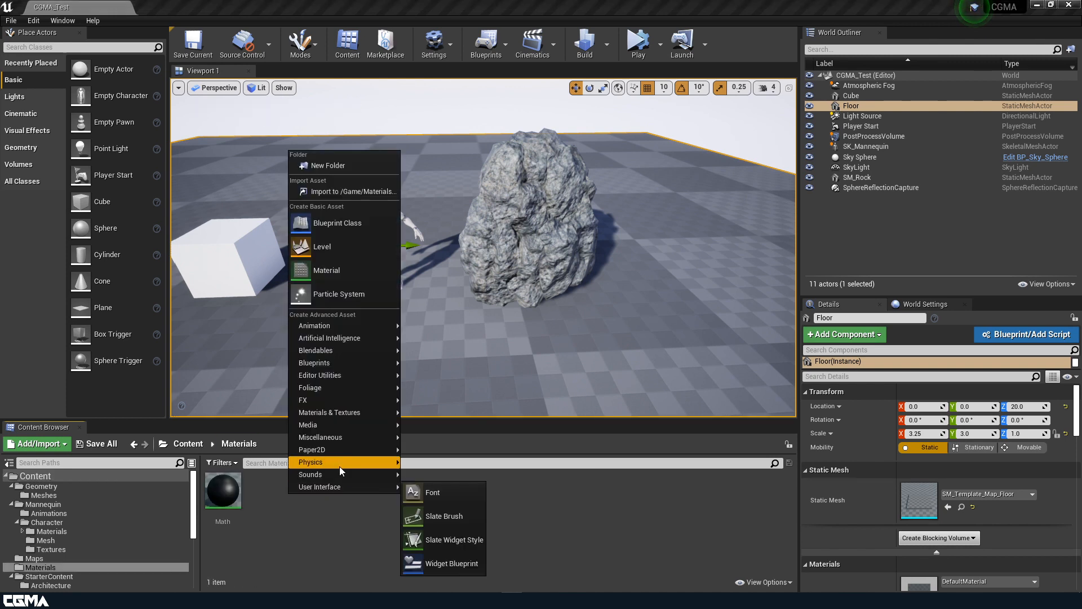
mouse_move(323, 412)
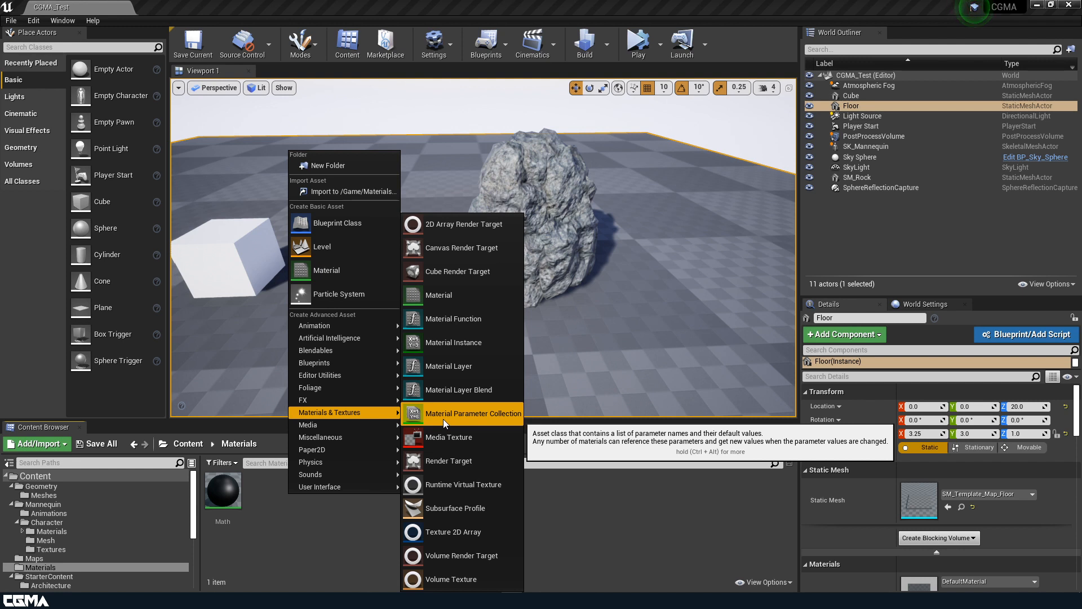
left_click(476, 299)
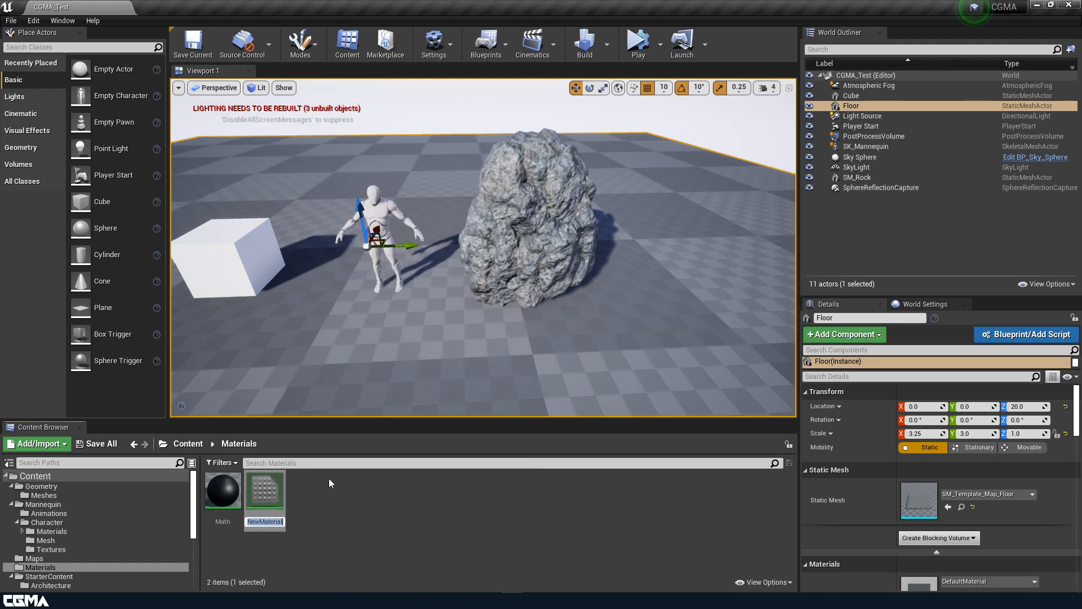
type("Base_)")
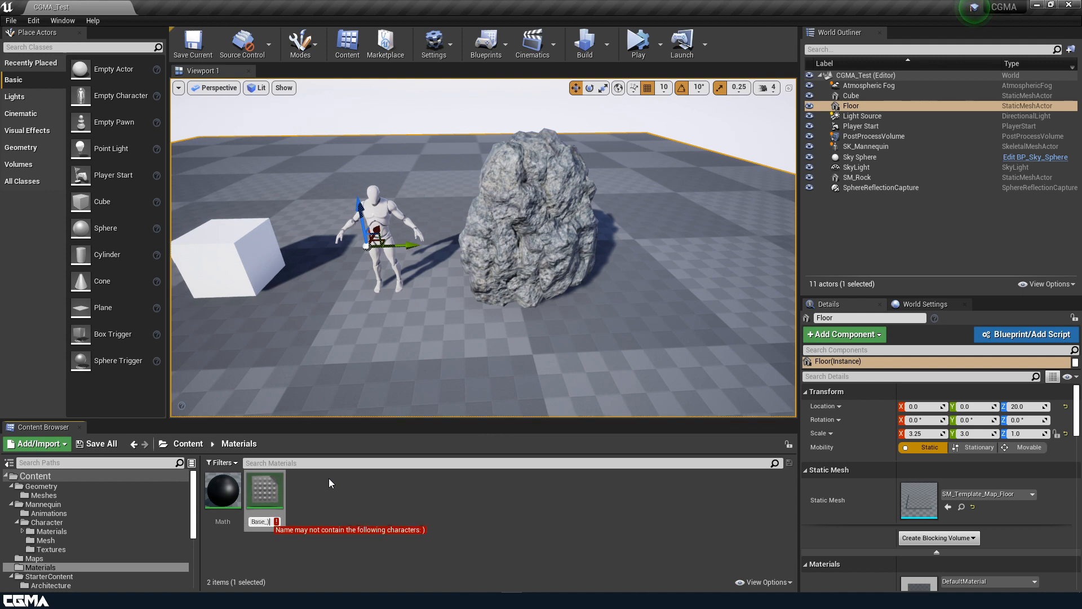
key("BackSpace")
type("MM")
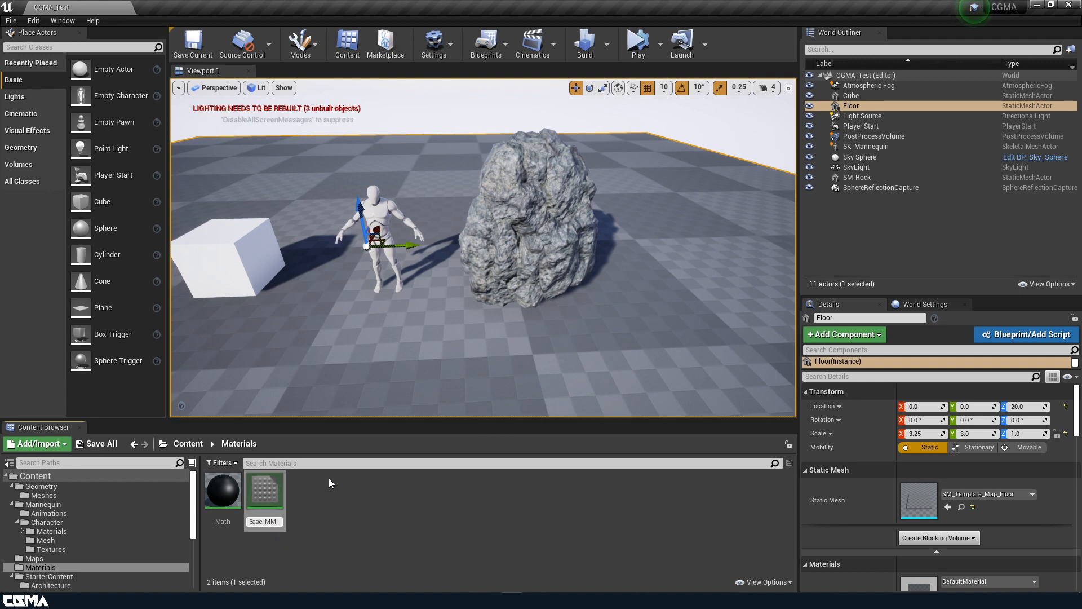
type("AT")
key("Return")
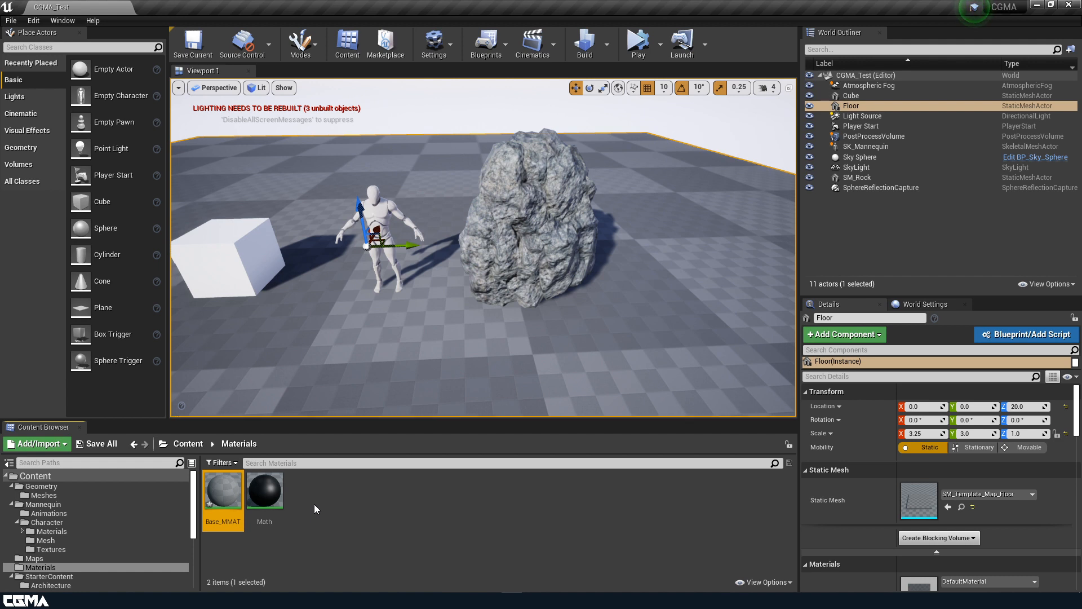
Step: Search the whole Content folder for "mma" and for "t_", and clear the search
left_click(187, 443)
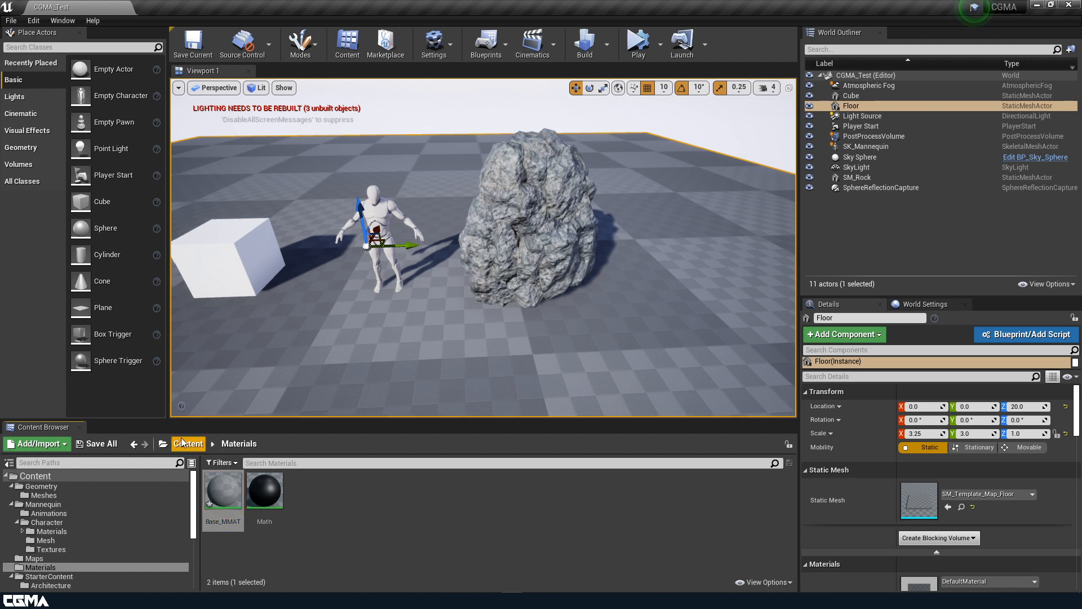
left_click(275, 463)
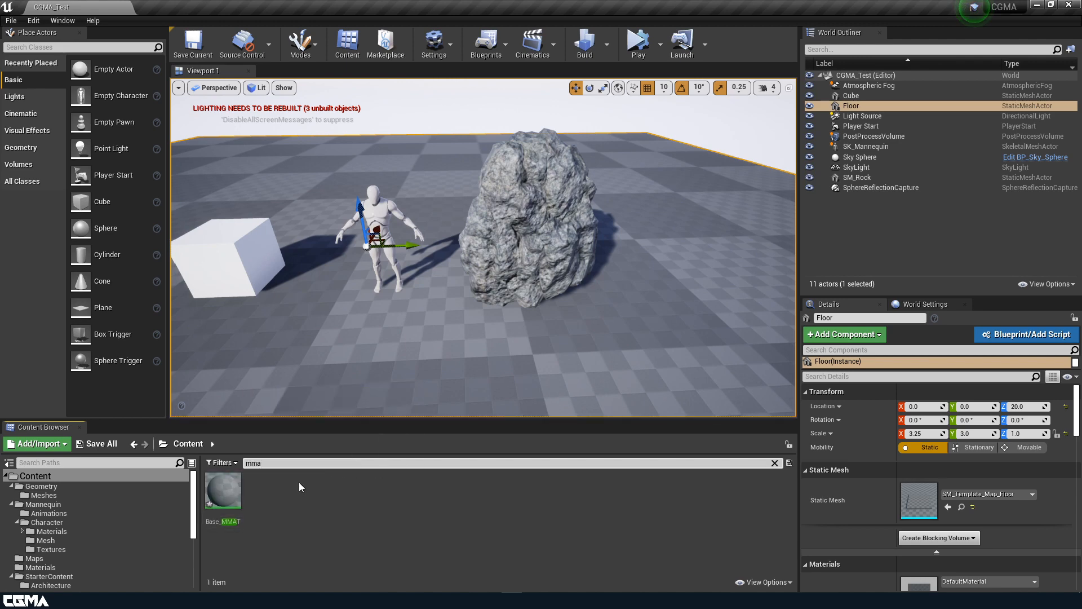
key("BackSpace")
key("BackSpace")
key("BackSpace")
key("BackSpace")
type("t_")
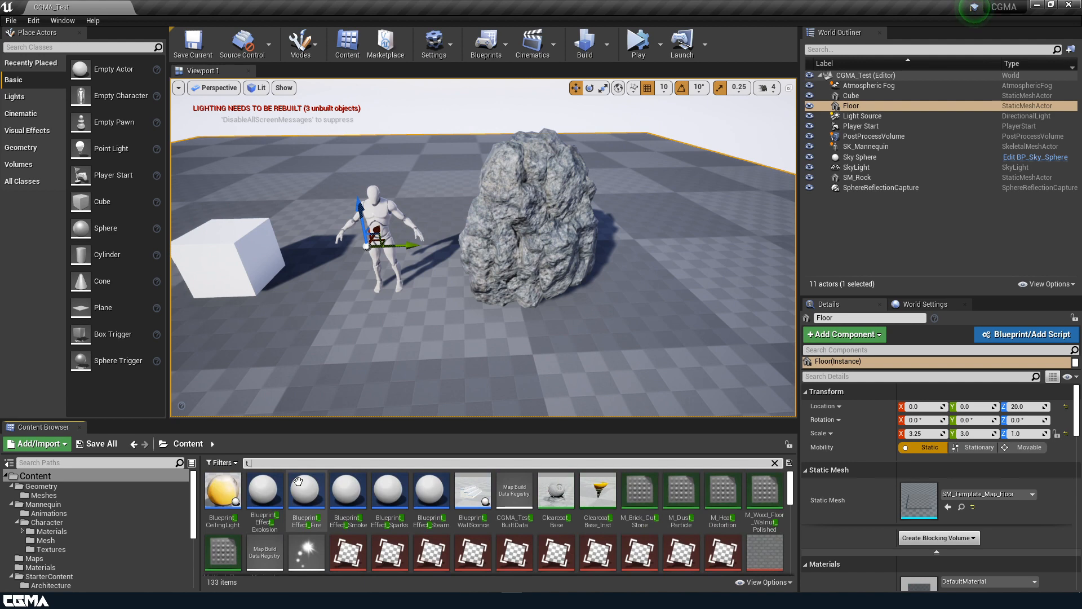
scroll(553, 514, "down", 2)
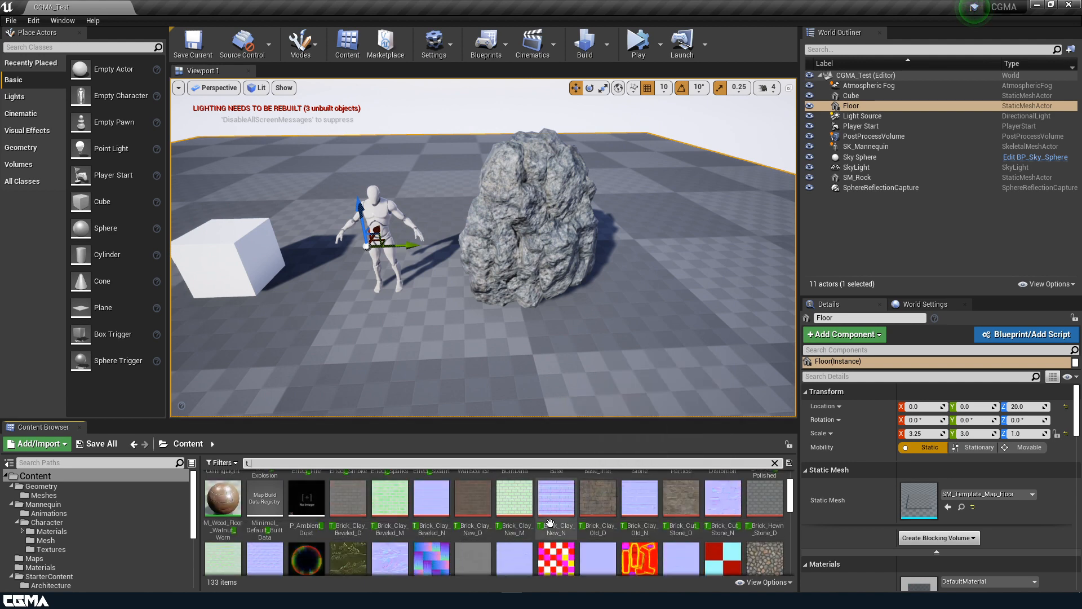
scroll(311, 516, "up", 2)
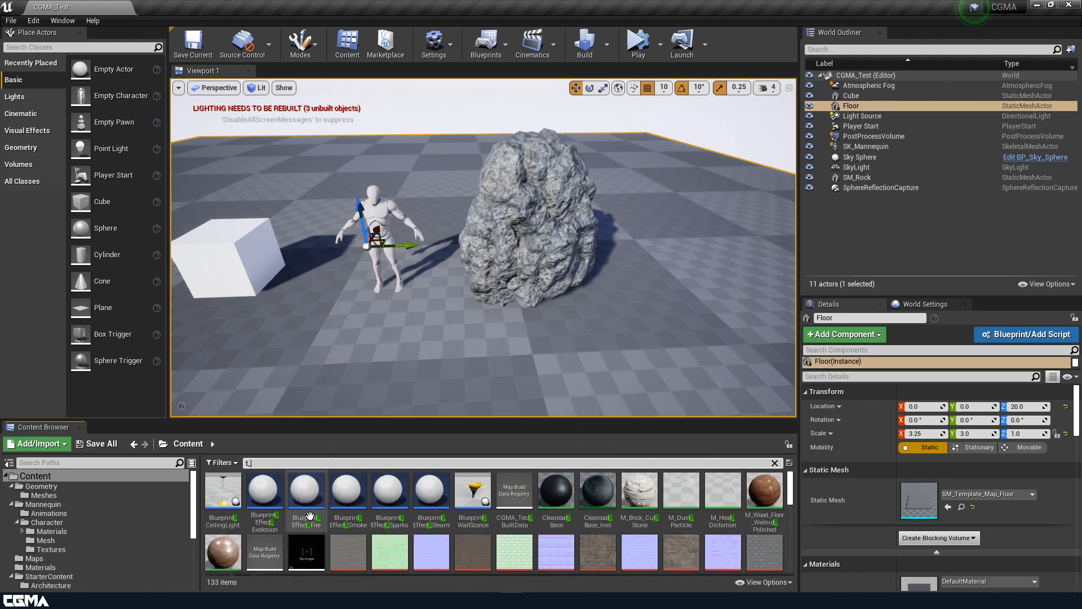
key("BackSpace")
key("BackSpace")
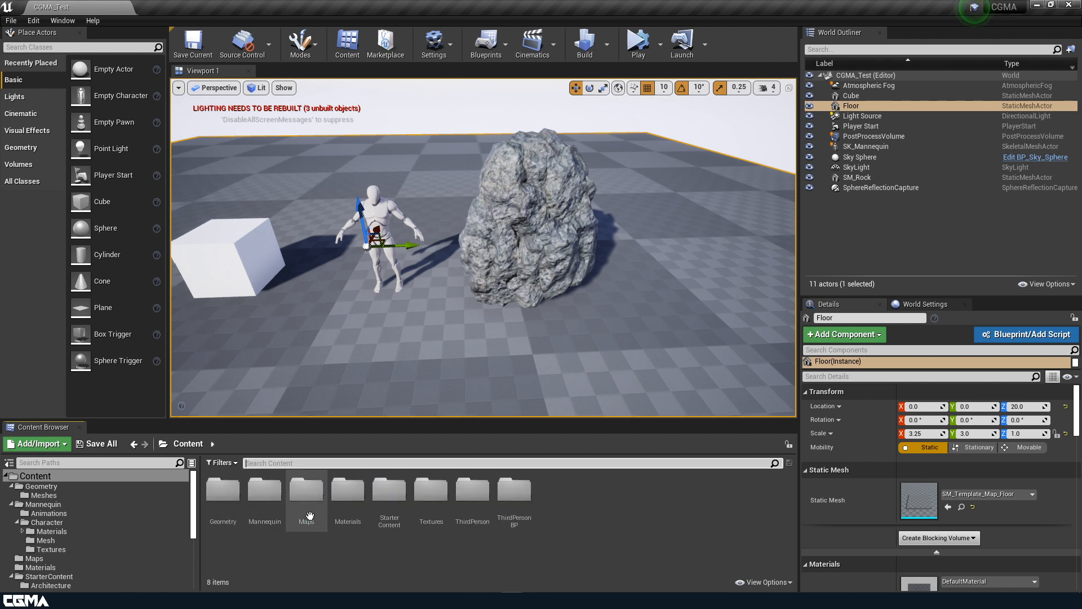
Step: Return to the Materials folder and open the Base_MMAT material for editing
left_click(360, 497)
double_click(360, 497)
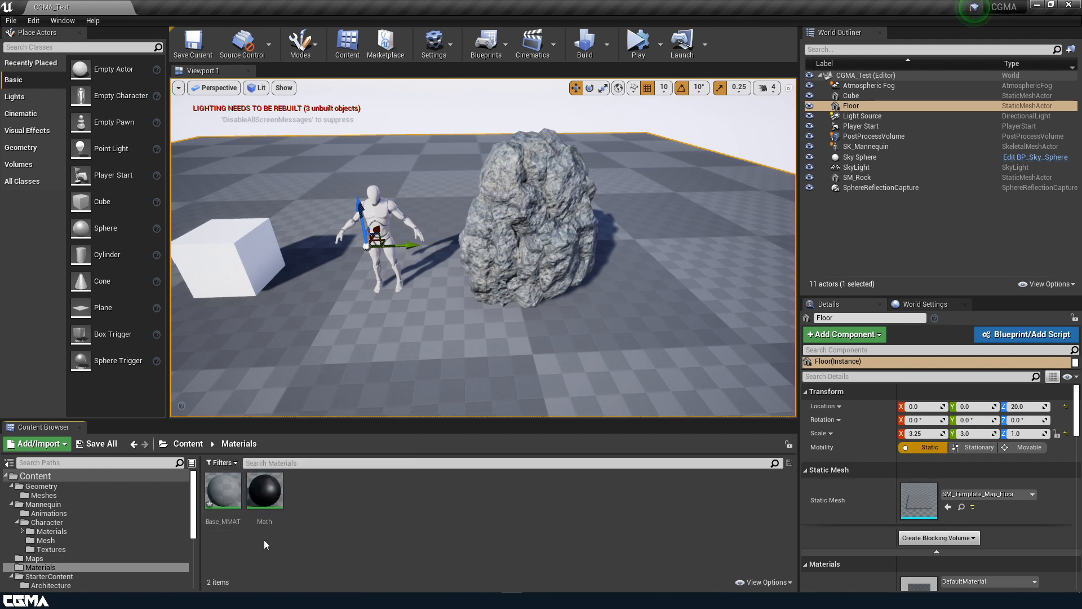
mouse_move(231, 522)
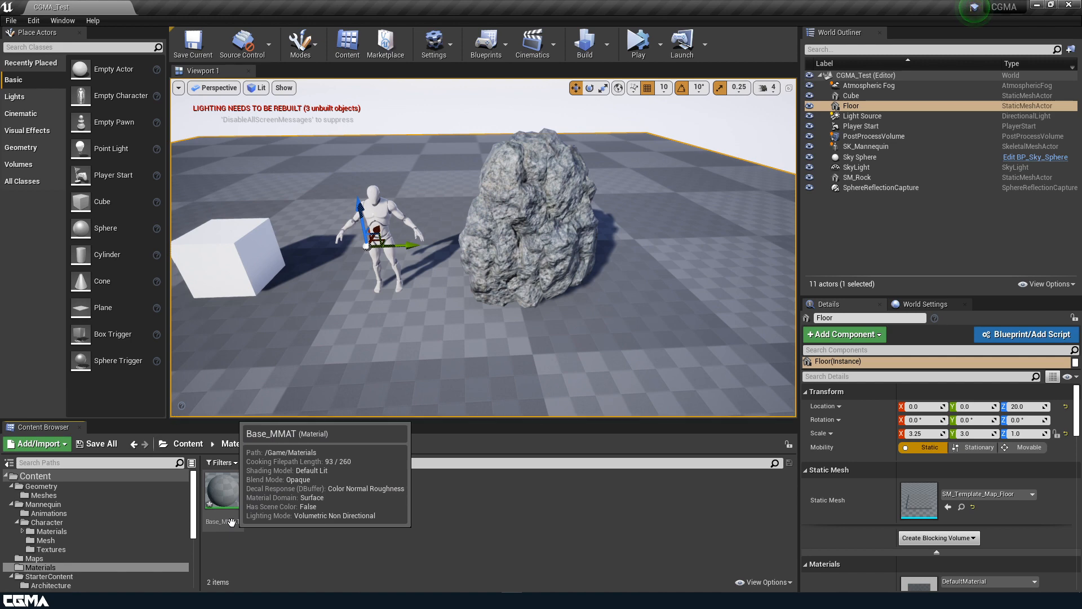
left_click(233, 503)
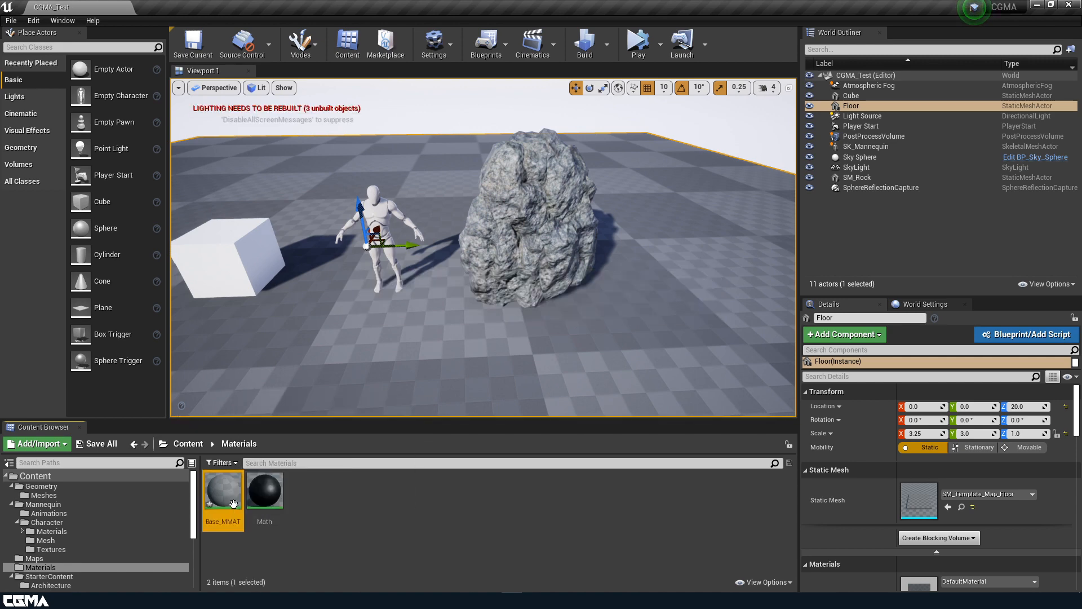
double_click(233, 503)
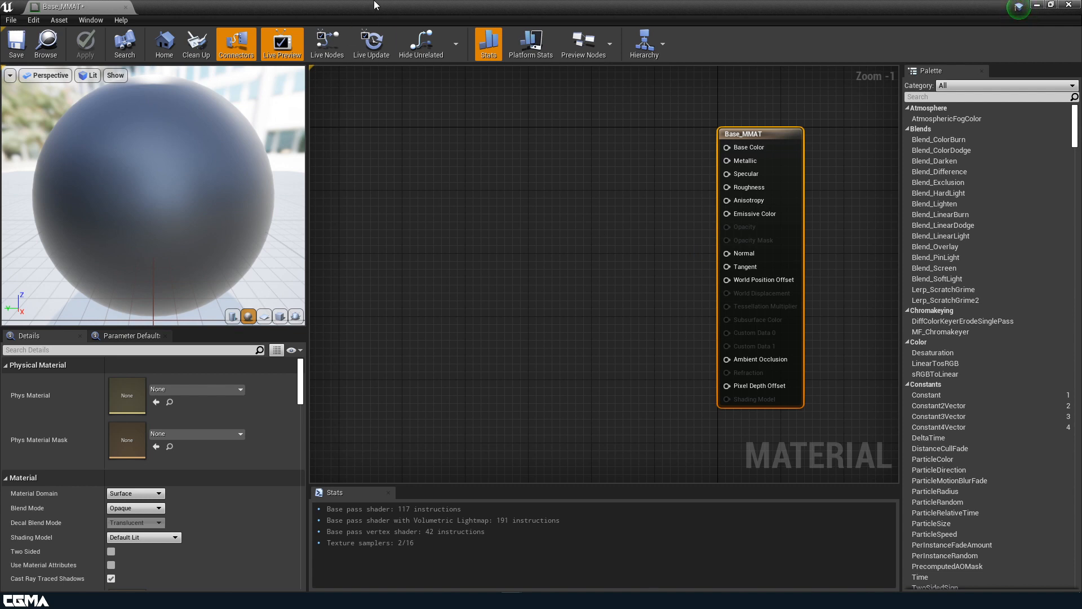
Step: Shrink the Base_MMAT editor to a floating window and browse the textures in the StarterContent Textures folder
left_click_drag(374, 5, 630, 34)
scroll(76, 549, "down", 2)
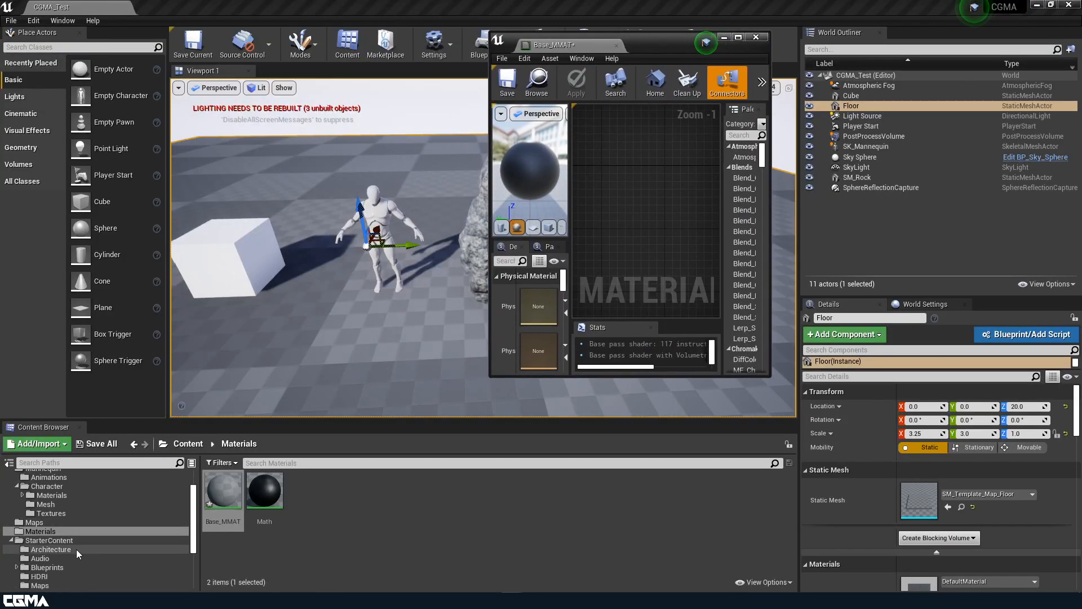
scroll(70, 562, "down", 3)
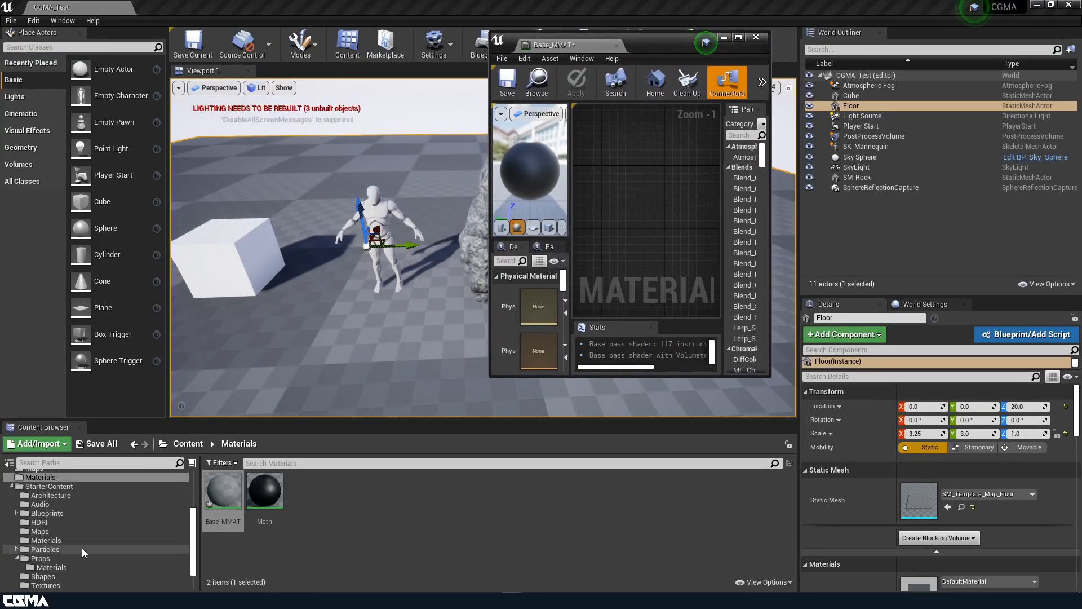
left_click(46, 585)
scroll(505, 542, "down", 8)
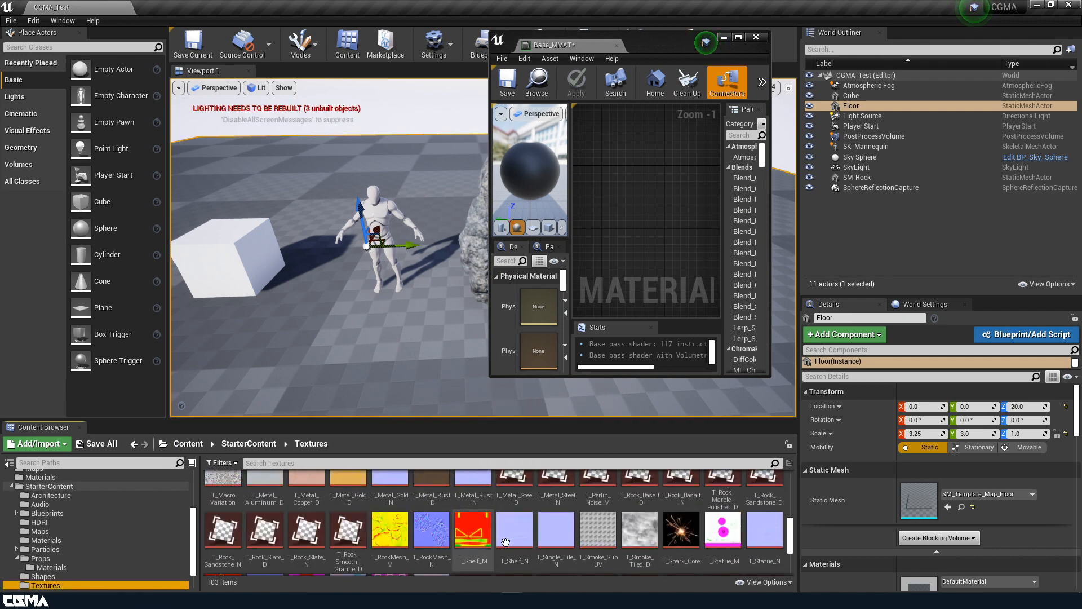
scroll(521, 531, "down", 1)
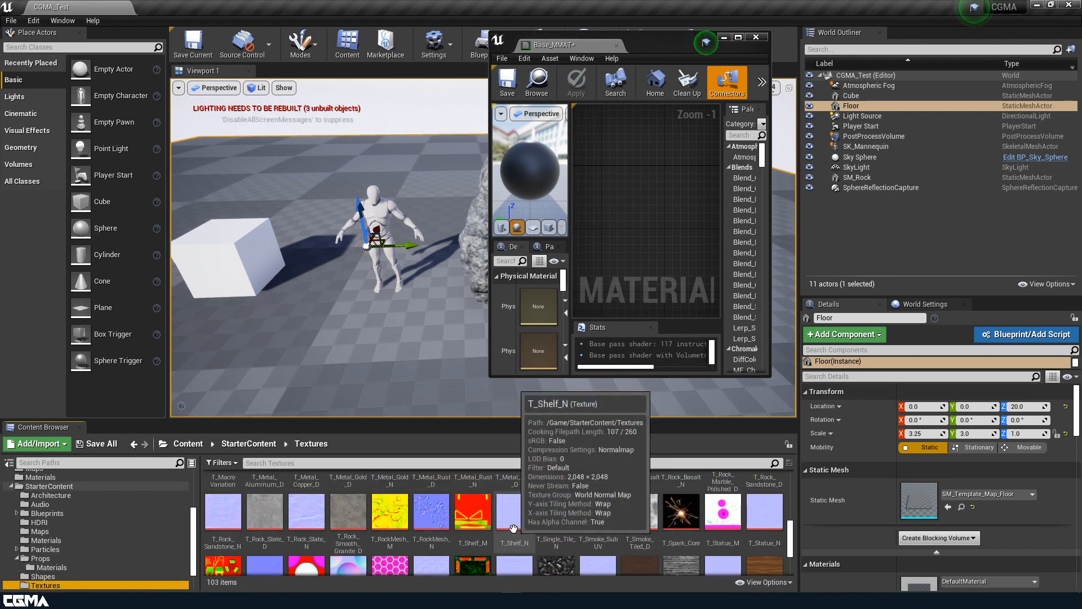
scroll(513, 524, "up", 5)
scroll(77, 511, "up", 3)
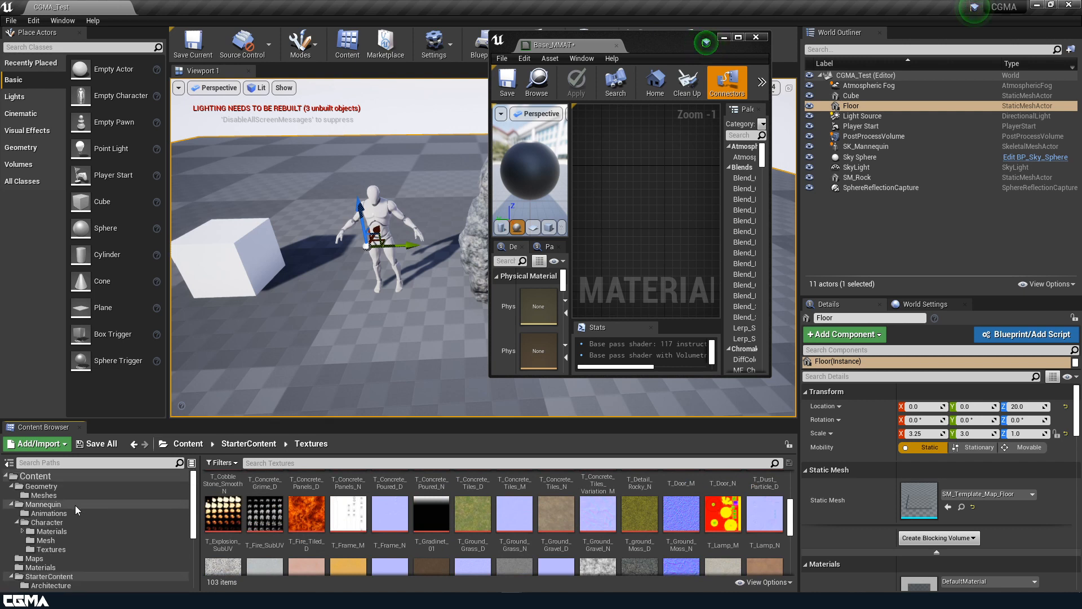
Step: Collapse the Mannequin, Geometry and StarterContent folders and open the project's own Textures folder directly under Content
left_click(10, 504)
left_click(11, 486)
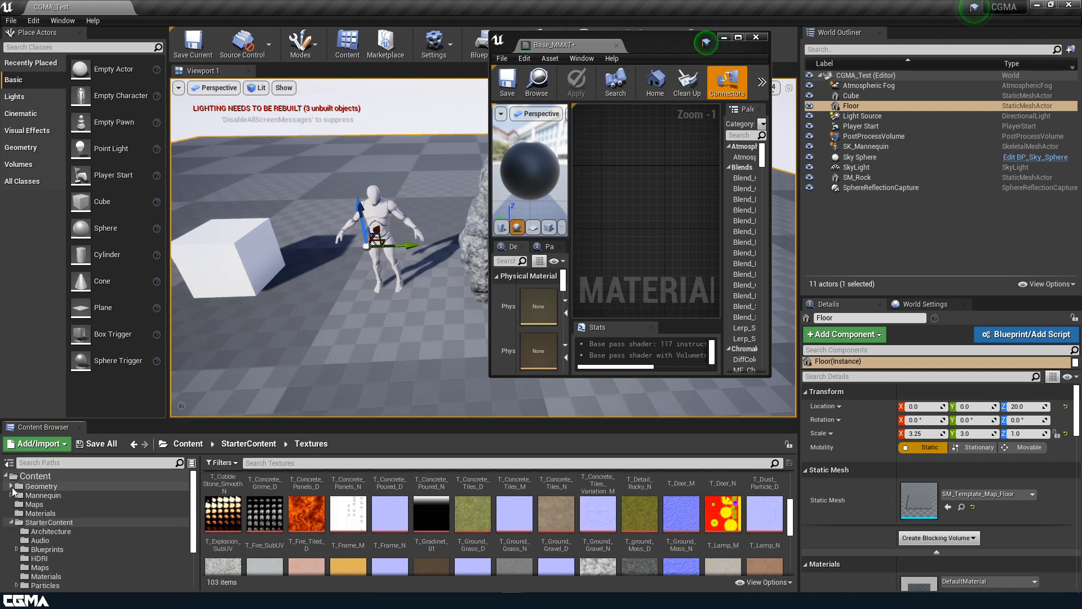
double_click(48, 522)
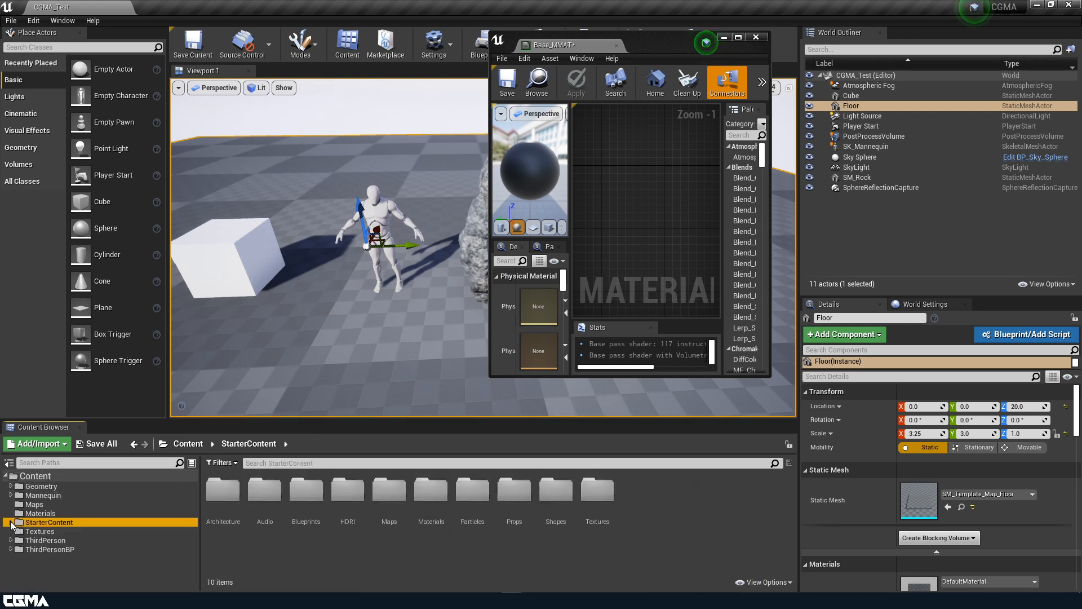
left_click(39, 531)
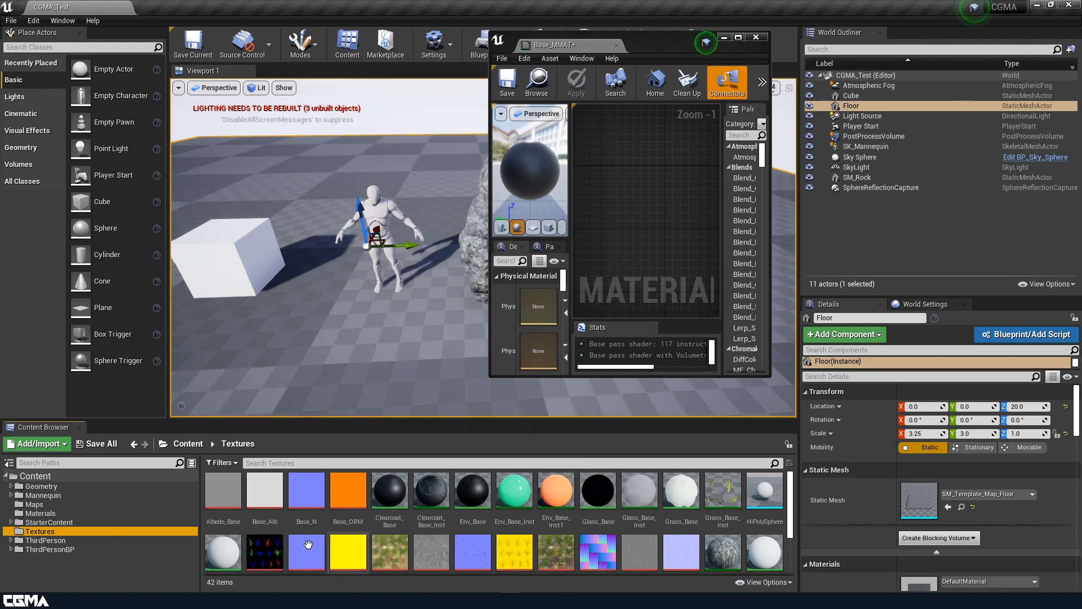
left_click(265, 491)
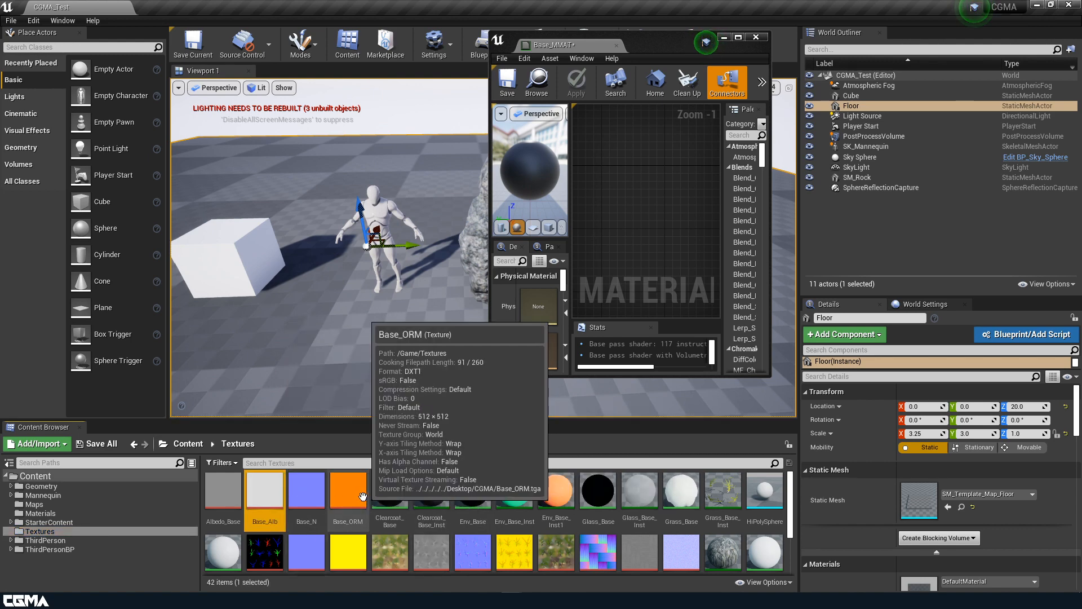
left_click(354, 495)
left_click(305, 501, "ctrl")
left_click(223, 496, "ctrl")
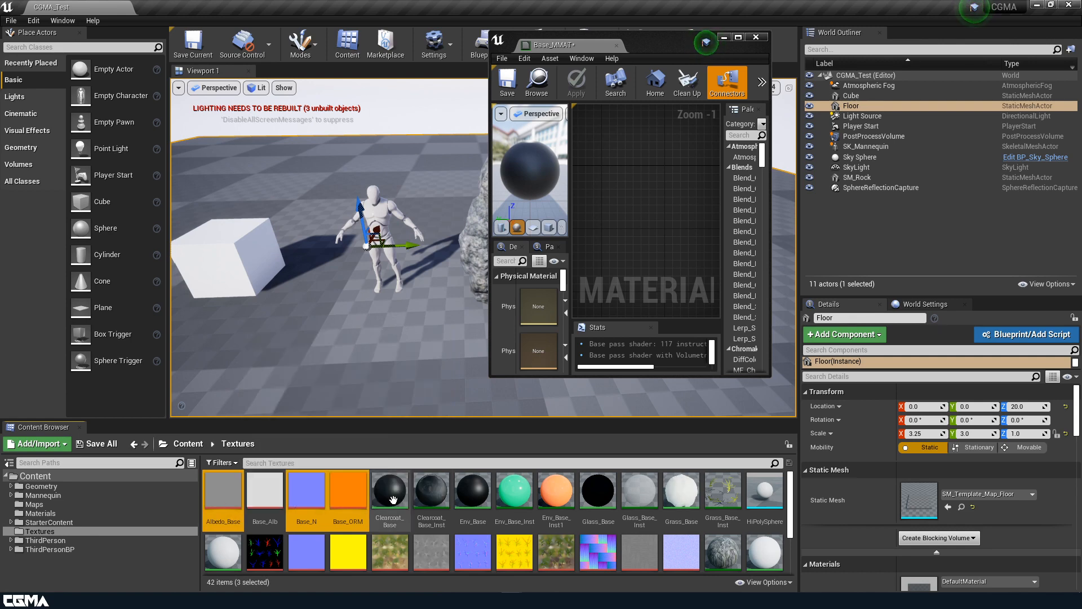
Step: Add the ORM_Base, Normal_Base and Albedo_Base textures to the Base_MMAT graph as texture samples and maximize the material editor
scroll(369, 516, "down", 1)
left_click(352, 527)
left_click(308, 513, "ctrl")
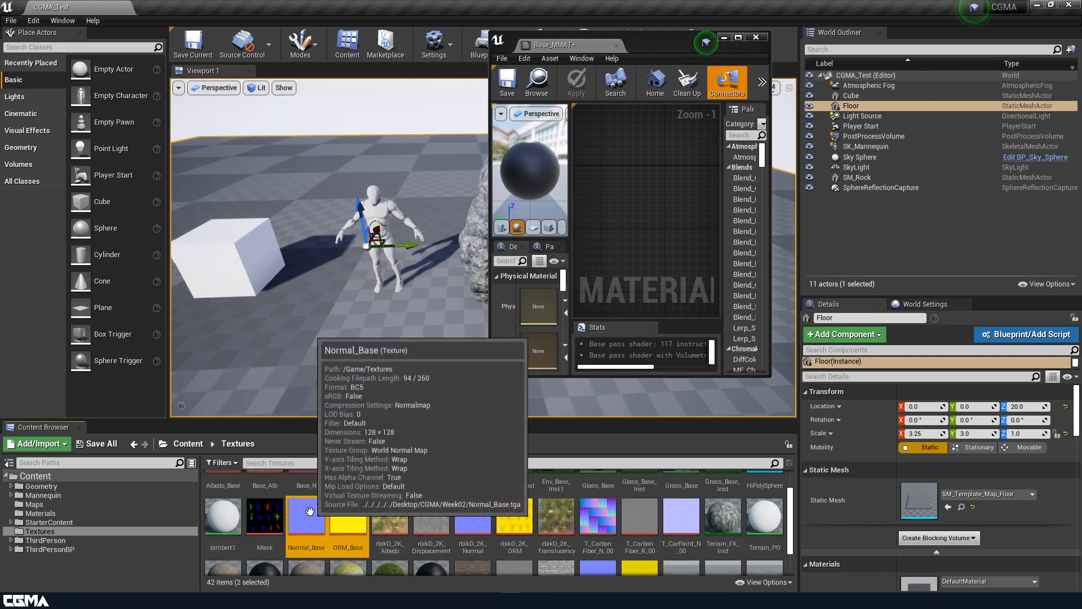
scroll(314, 524, "up", 1)
left_click(220, 496, "ctrl")
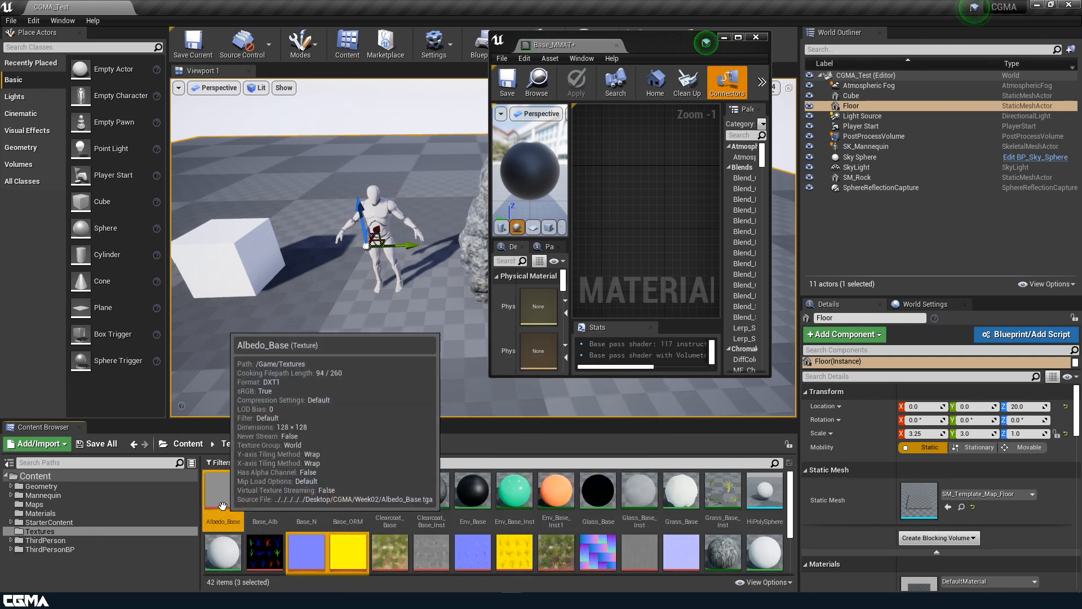
left_click_drag(219, 496, 608, 185)
double_click(654, 36)
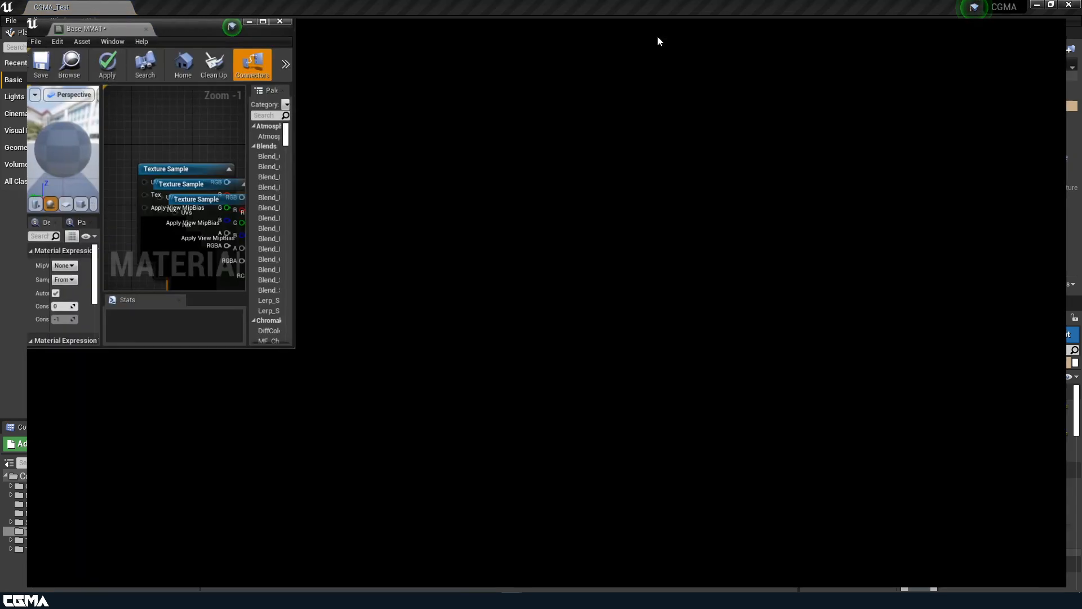
Step: Spread the stacked texture samples apart and inspect the Albedo_Base texture's size and compression properties before returning to the material graph
left_click_drag(410, 249, 491, 224)
left_click(451, 434)
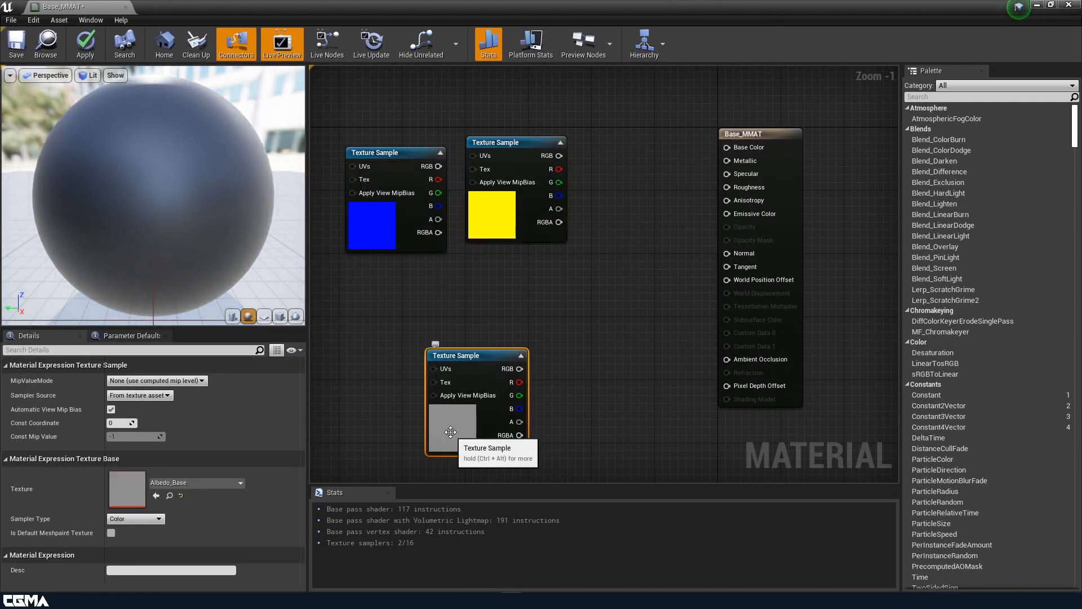
double_click(136, 488)
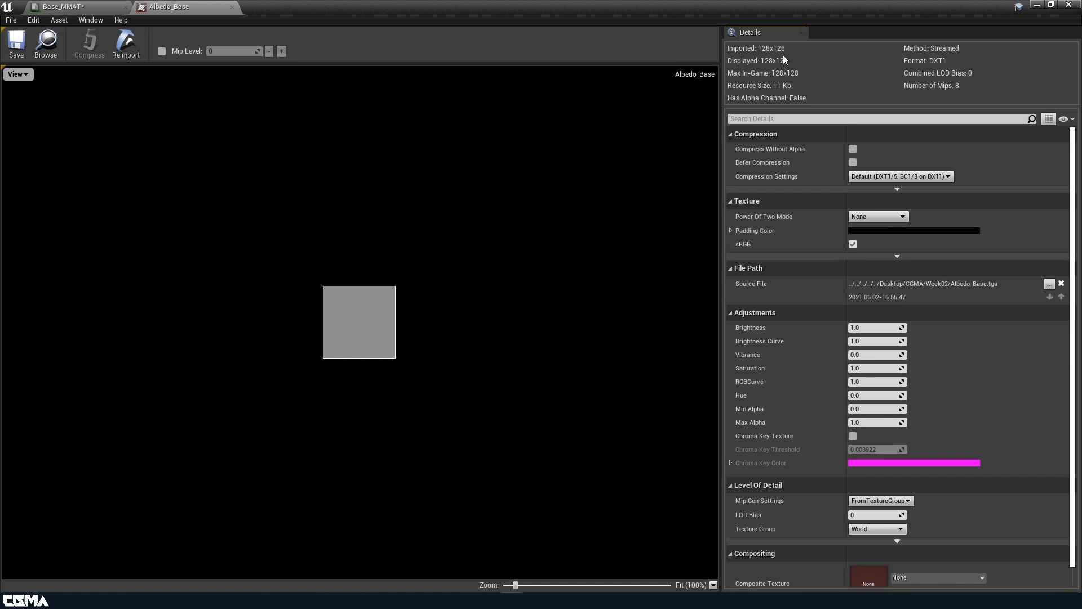
left_click(63, 7)
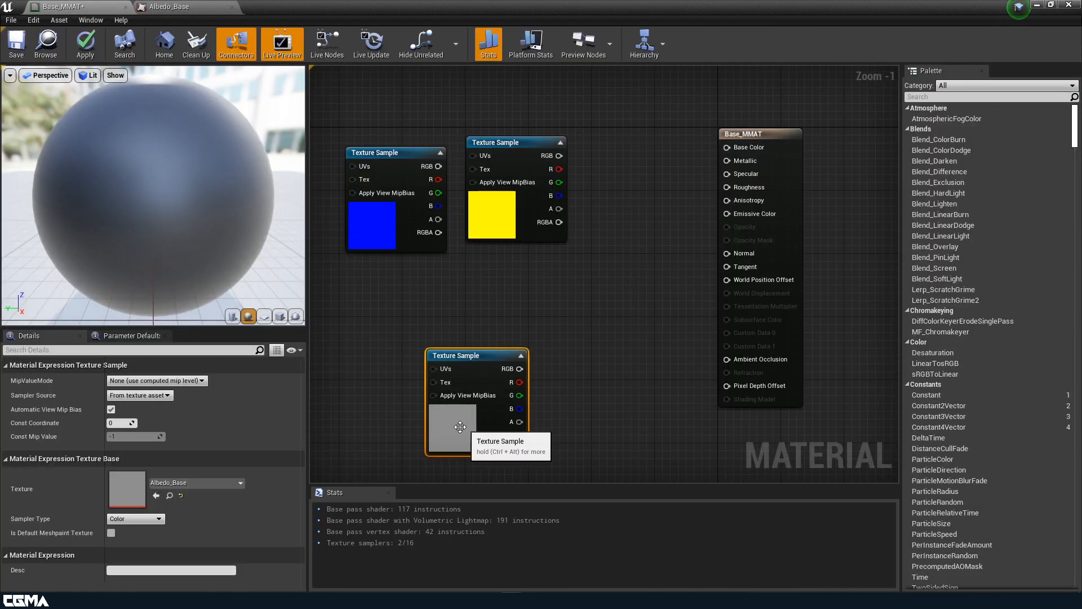
Step: Arrange the texture samples in a column beside the material node, with Albedo_Base above, Normal_Base in the middle and ORM_Base below
left_click_drag(456, 423, 491, 336)
left_click_drag(401, 251, 502, 476)
scroll(491, 282, "down", 1)
left_click(493, 283)
left_click_drag(493, 283, 399, 174)
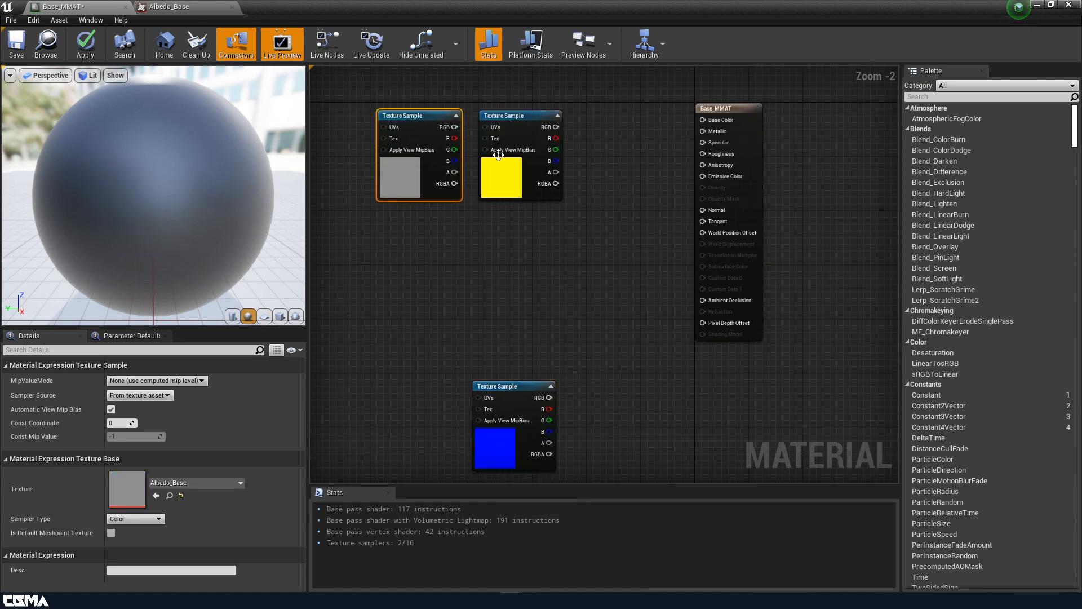
left_click_drag(486, 150, 442, 278)
left_click(543, 244)
left_click_drag(516, 175, 395, 413)
left_click_drag(498, 450, 404, 282)
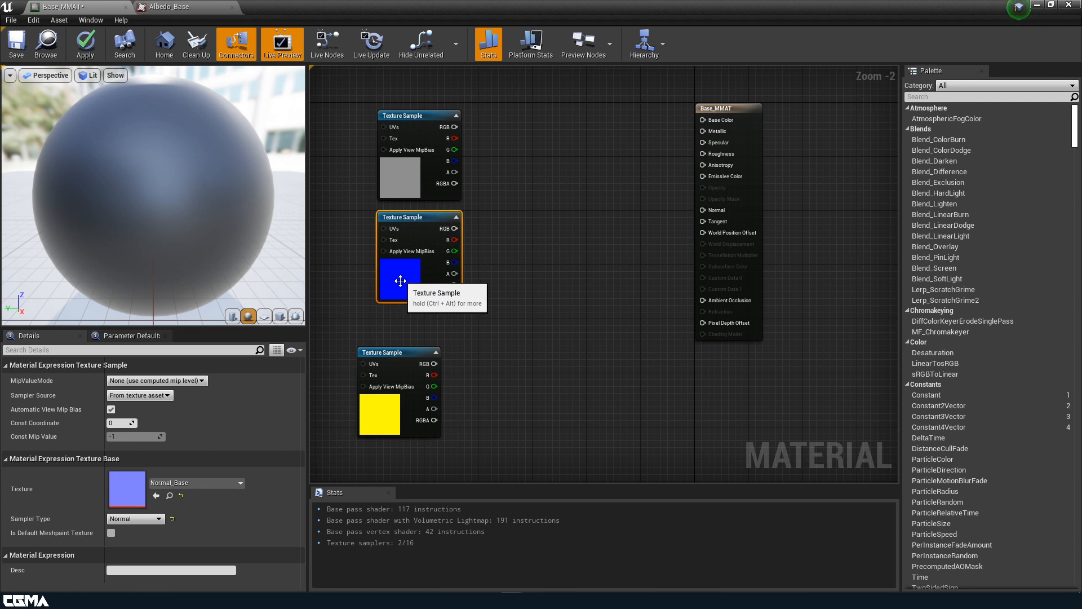
Step: Align the ORM_Base sample under the others, and connect Albedo_Base's RGB to Base Color and Normal_Base's RGB to Normal
left_click_drag(389, 435, 409, 399)
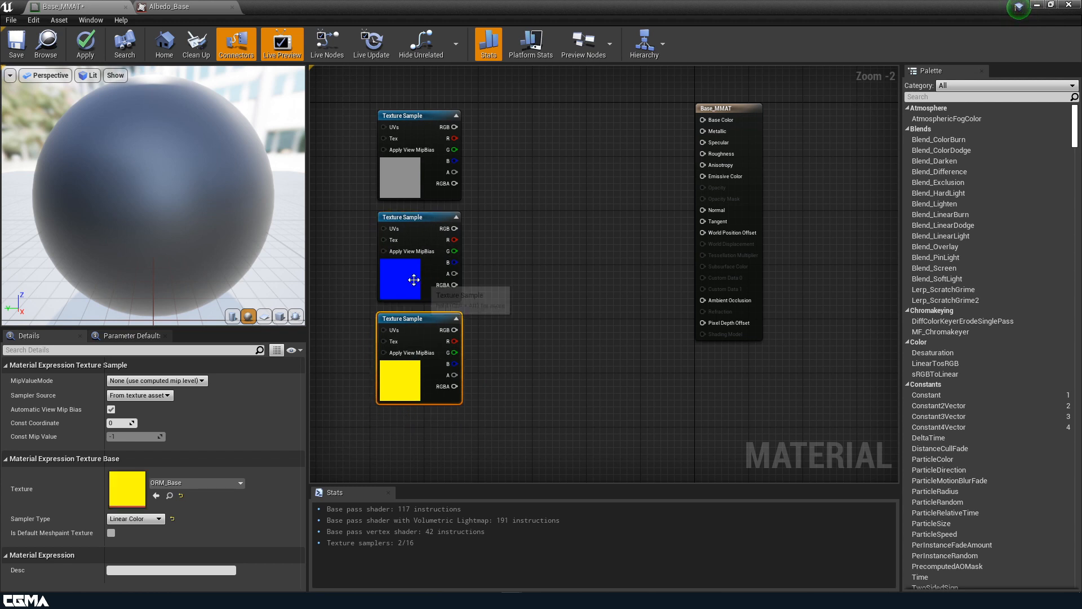
left_click(415, 280)
left_click_drag(459, 133, 704, 120)
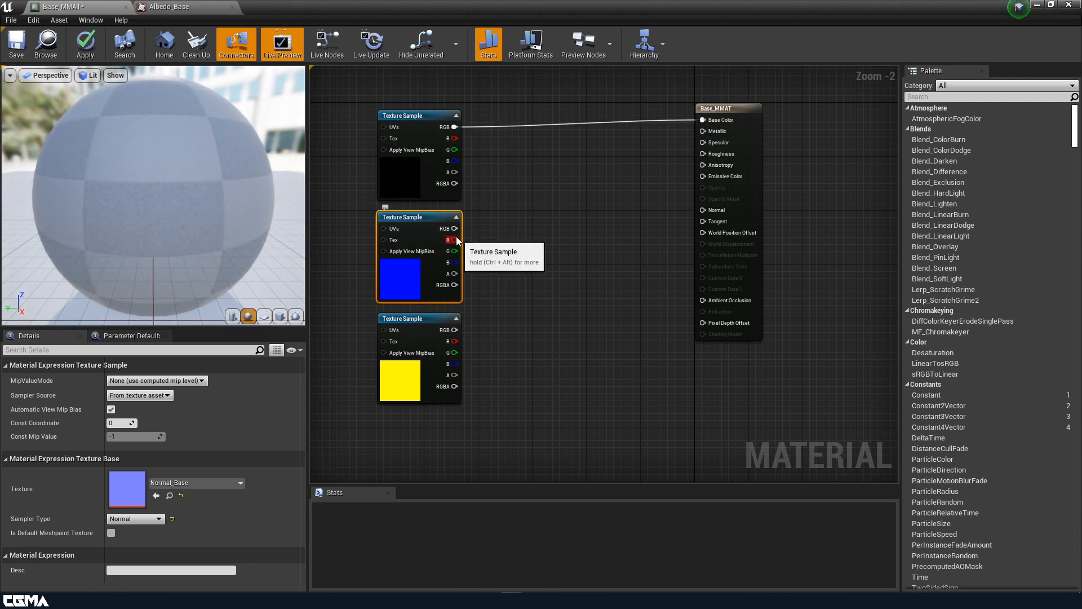
left_click_drag(455, 228, 702, 209)
Step: Connect ORM_Base's red channel to Ambient Occlusion, green to Roughness and blue to Metallic, and apply the material
left_click(416, 370)
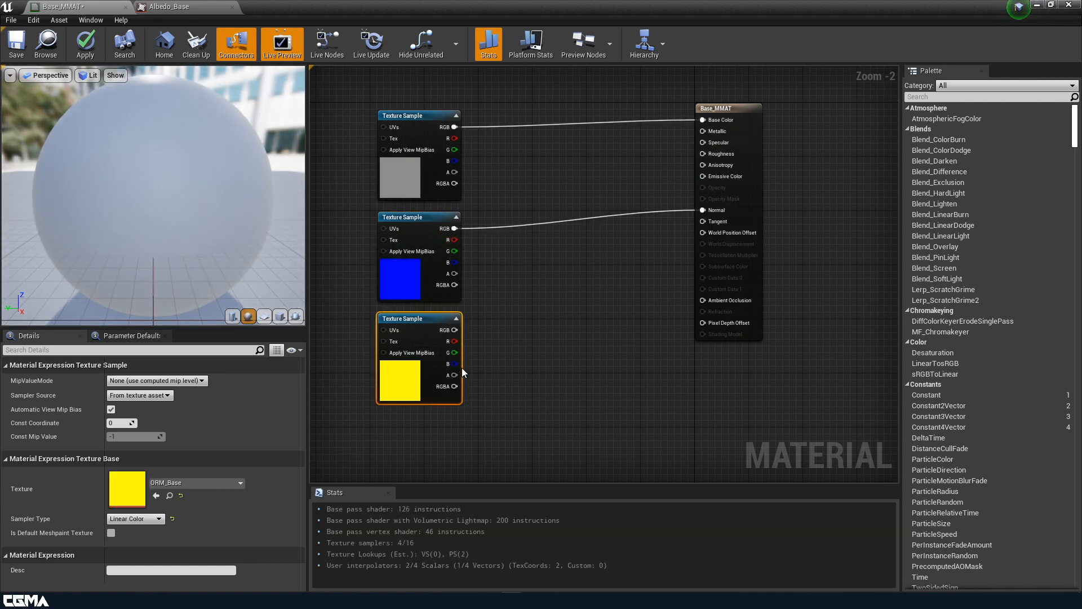
left_click_drag(455, 341, 703, 300)
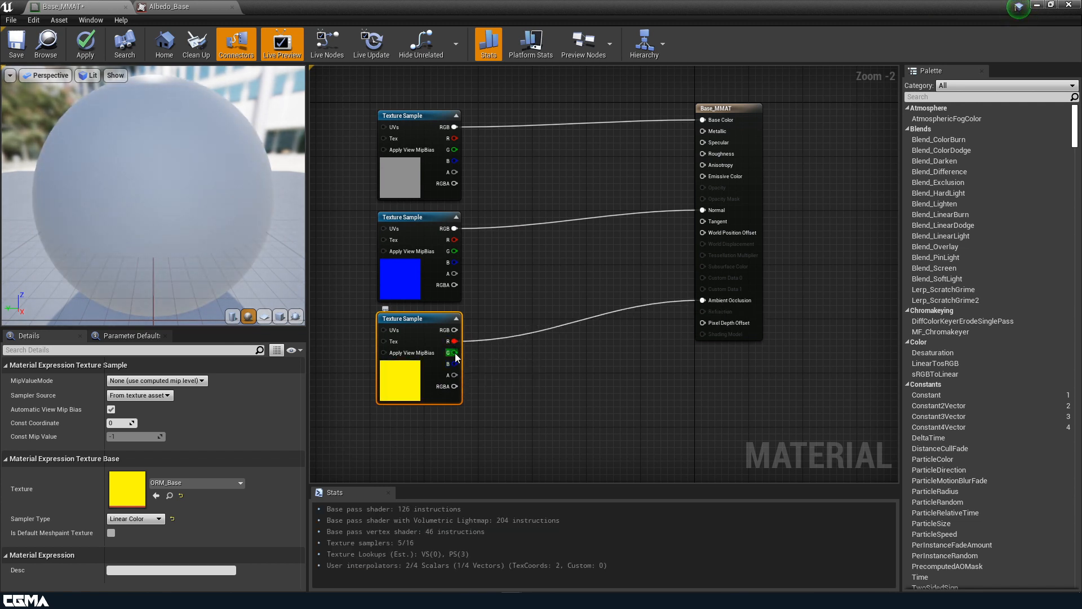
left_click_drag(455, 352, 703, 153)
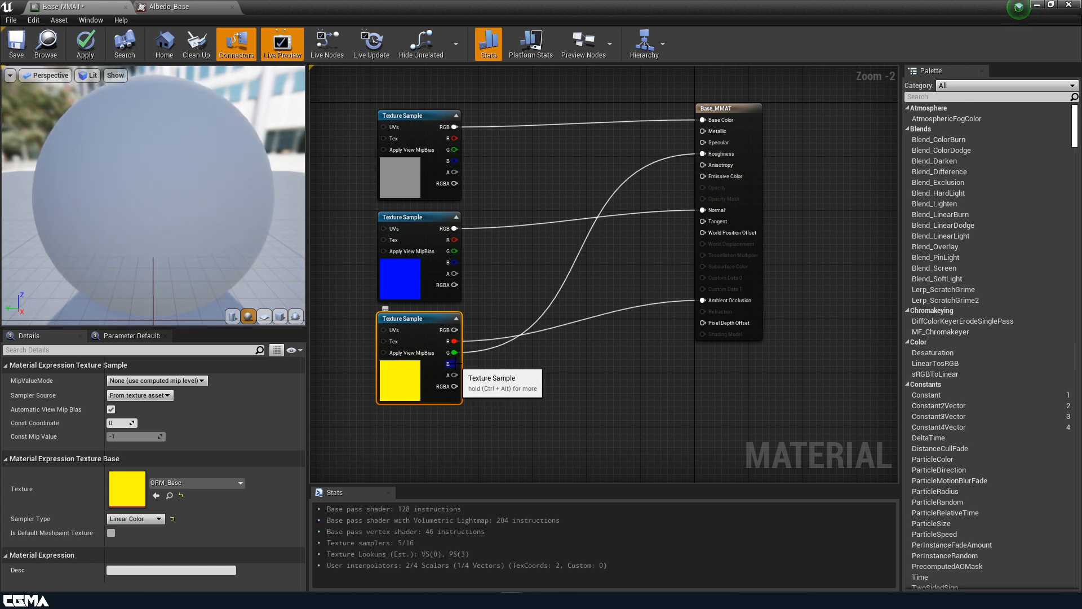
left_click_drag(455, 364, 702, 131)
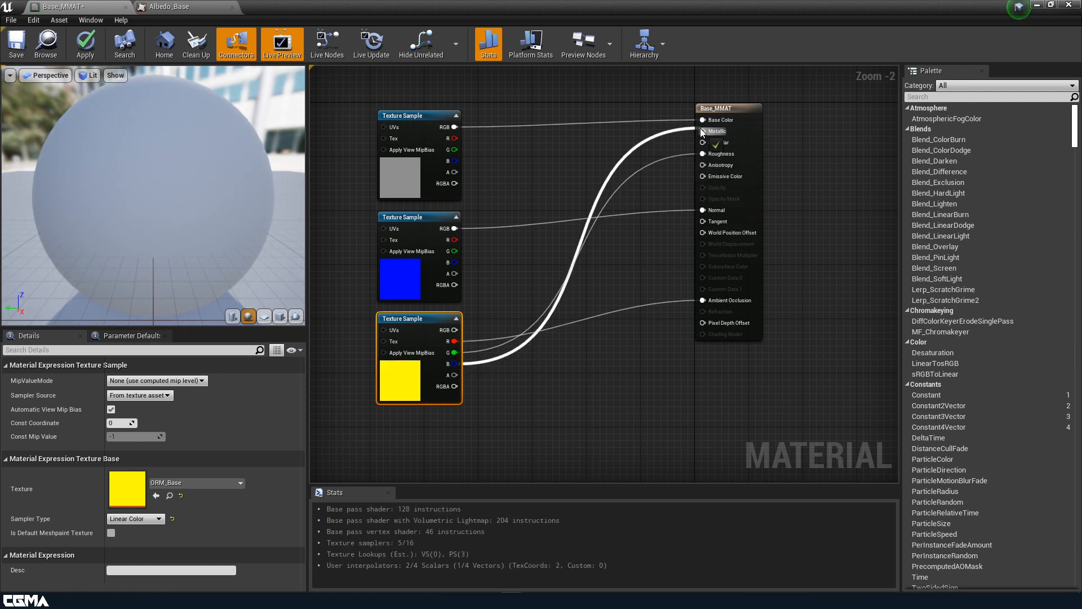
left_click(85, 50)
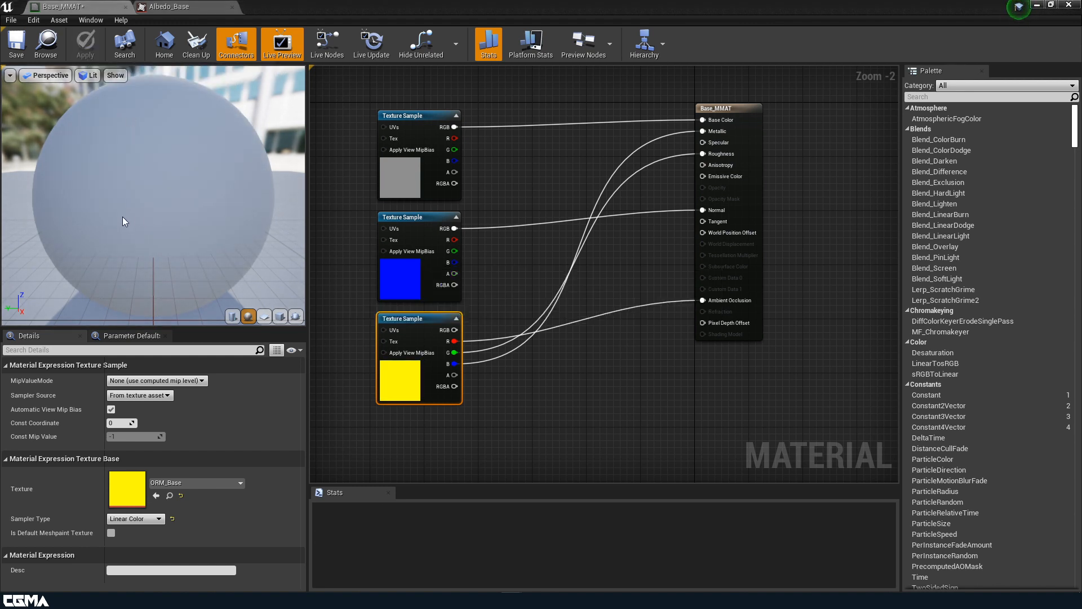
left_click_drag(175, 215, 141, 248)
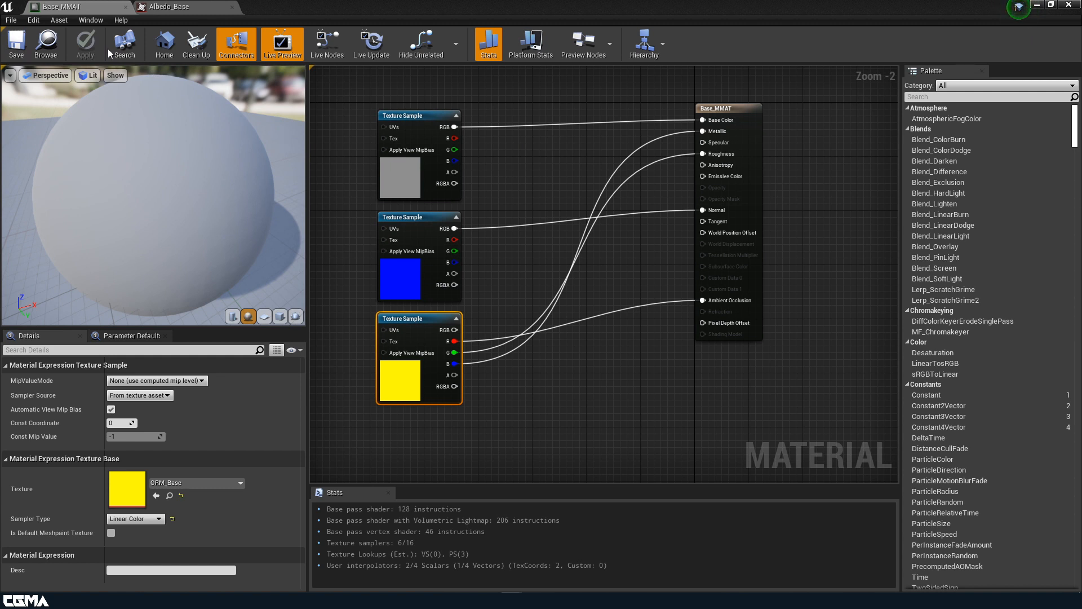
scroll(177, 140, "down", 5)
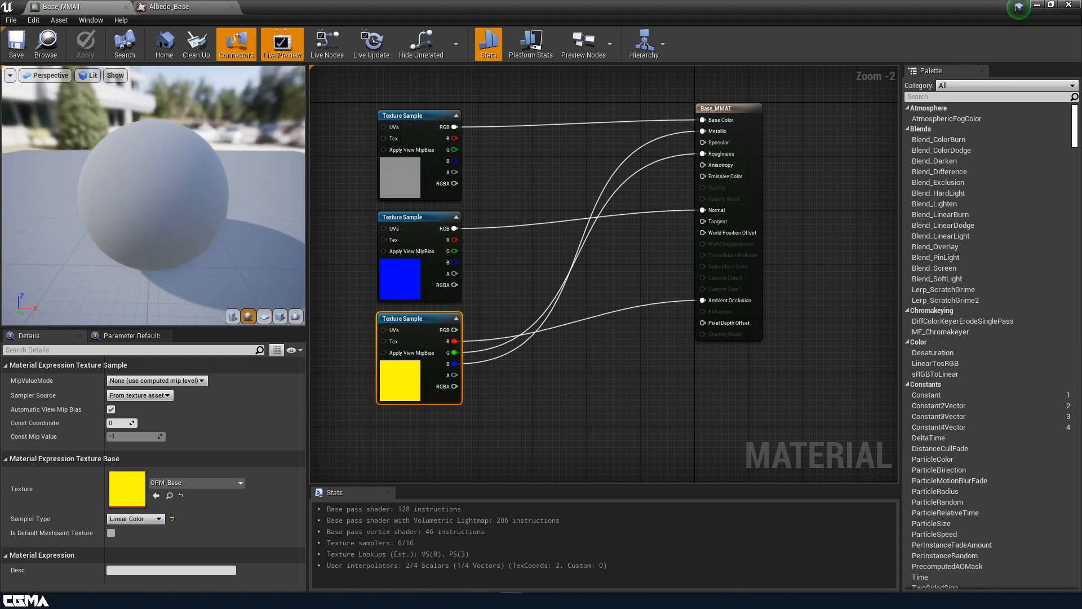
left_click_drag(177, 139, 119, 142)
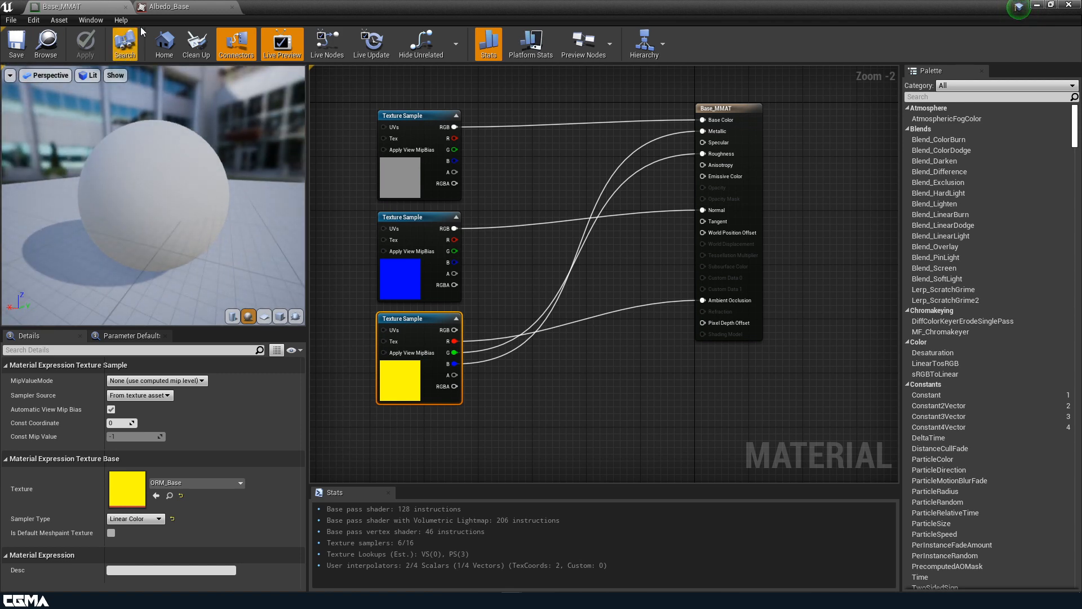
scroll(560, 218, "down", 2)
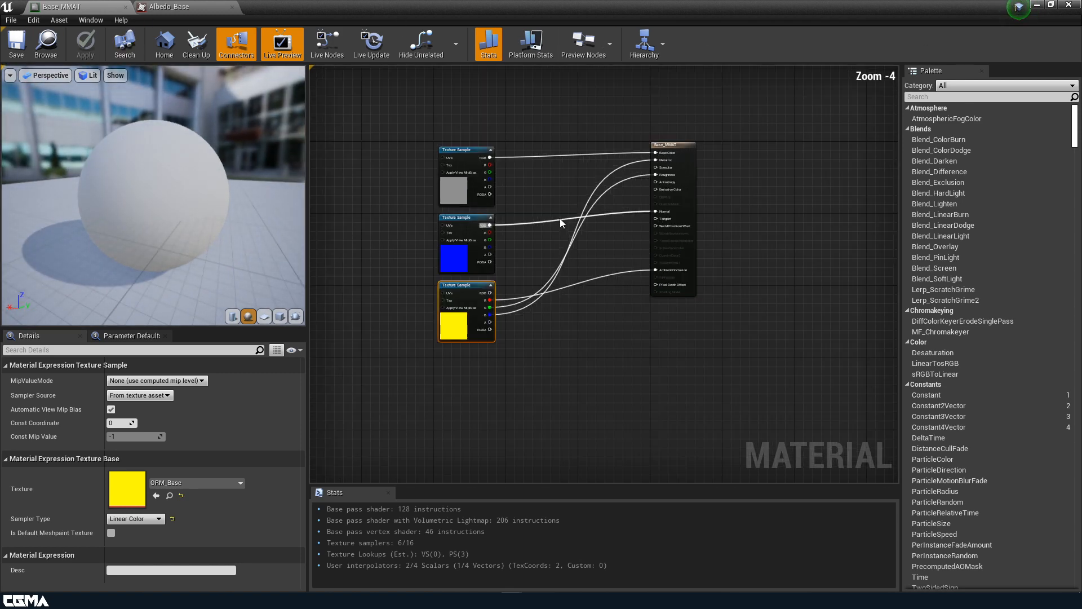
Step: Move the material editor out of the way, enlarge the Content Browser and open the Materials folder
left_click_drag(722, 3, 699, 496)
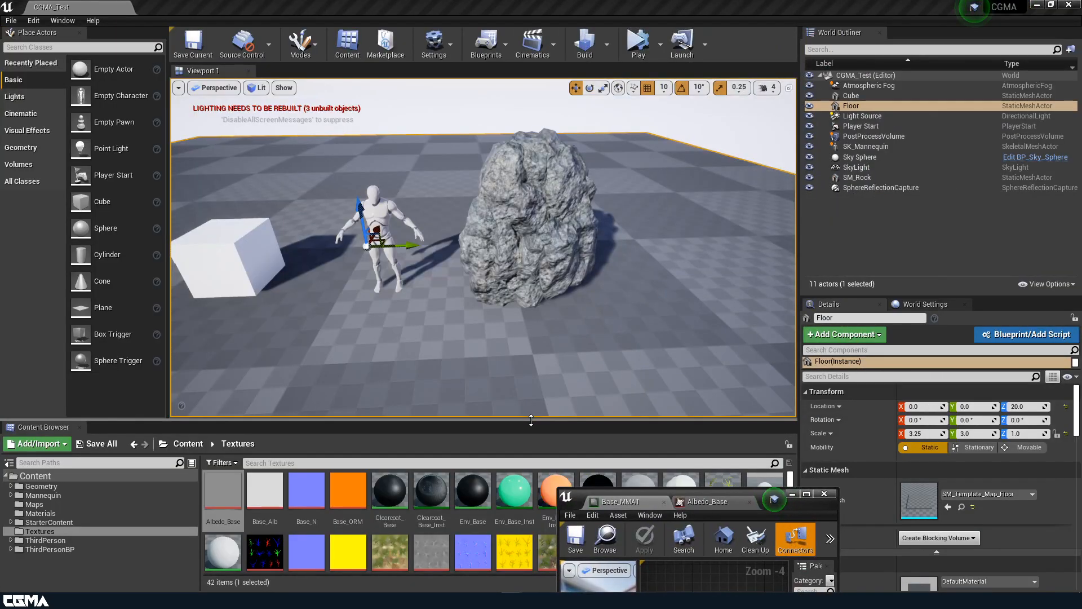
left_click_drag(547, 420, 547, 95)
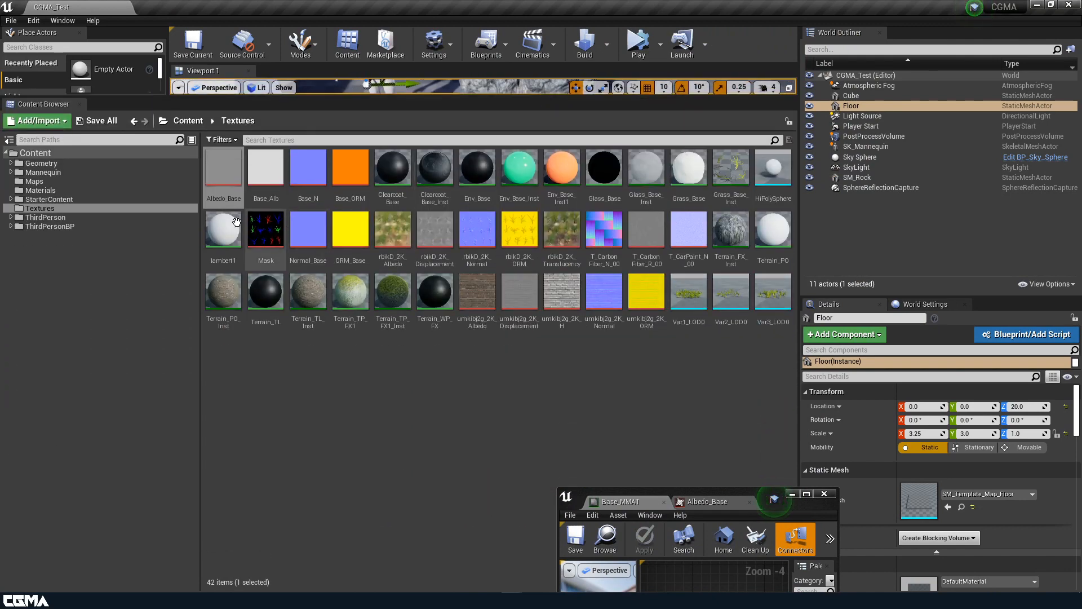
left_click(55, 190)
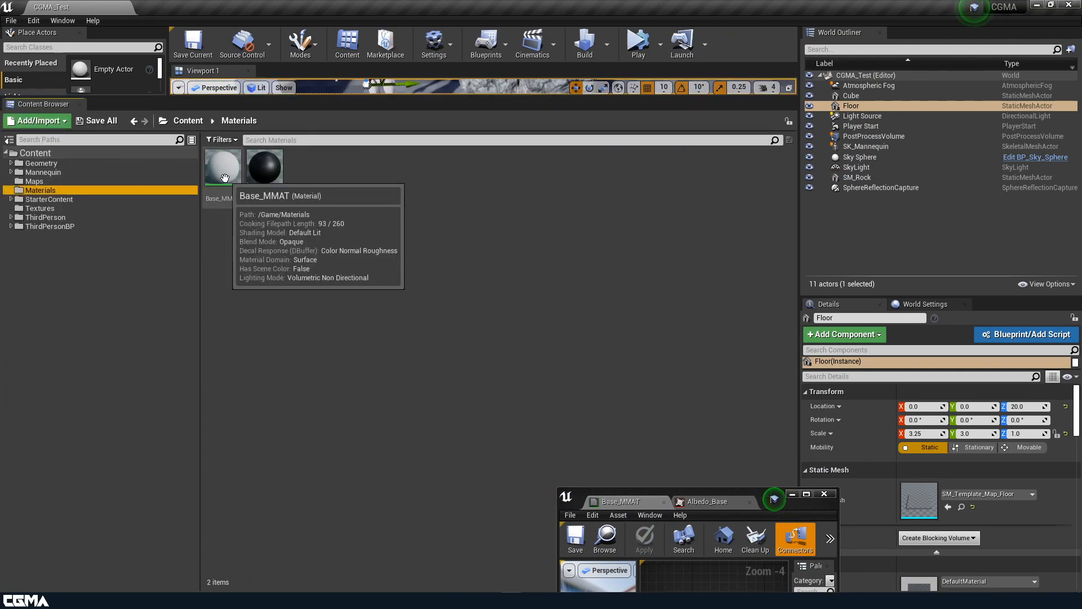
Step: Create a material instance from Base_MMAT and name it Base_IMAT
right_click(225, 180)
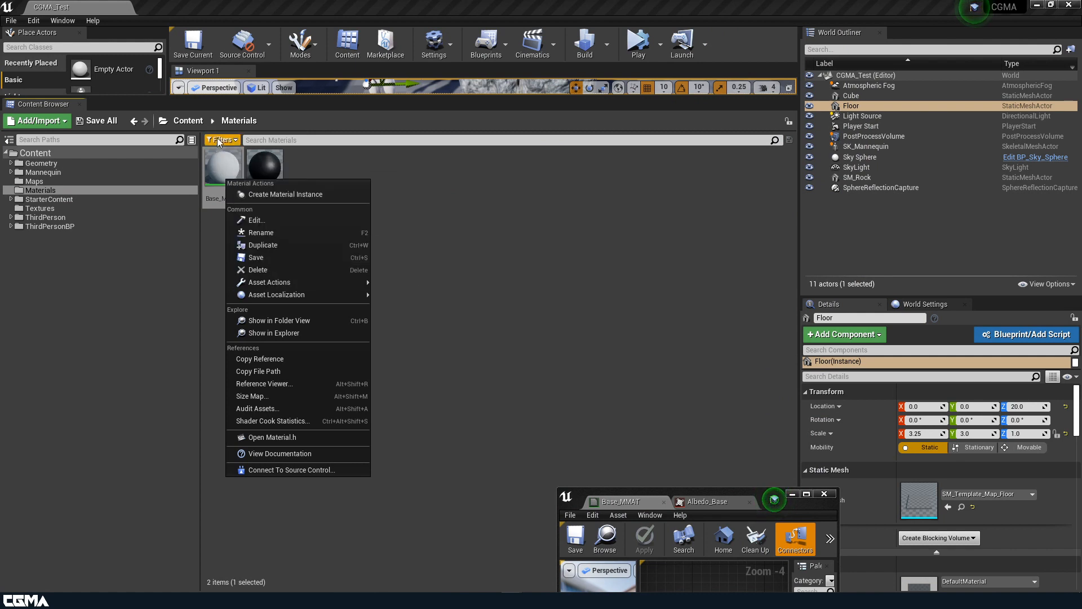
left_click(259, 194)
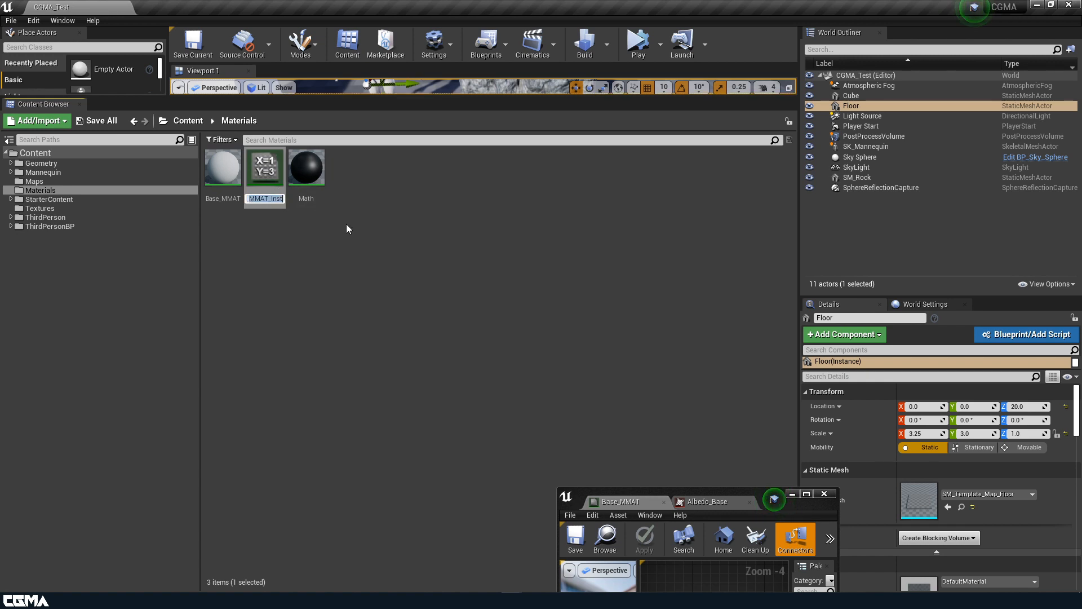
type("Base_IMAT")
key("Return")
Step: Open the Base_IMAT material instance and maximize its editor window
double_click(227, 180)
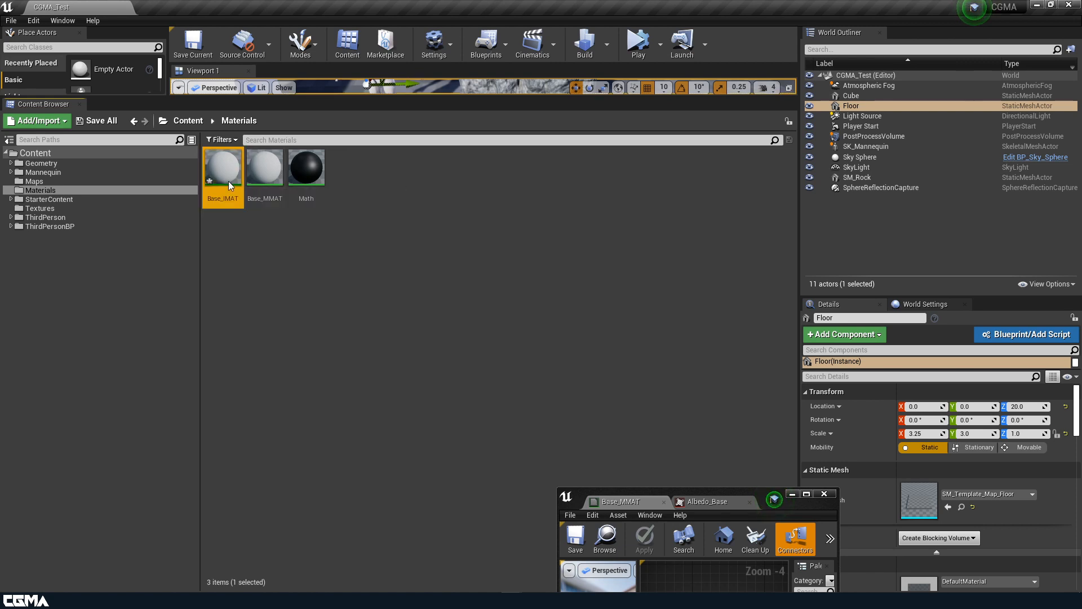
left_click_drag(762, 499, 731, 228)
double_click(731, 228)
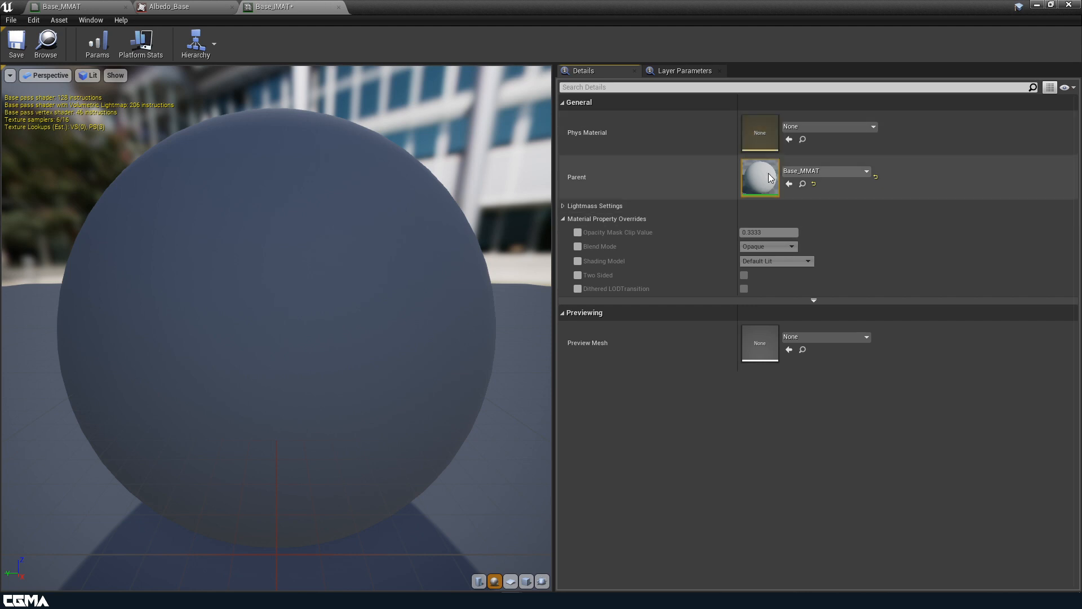
Step: In the Base_MMAT graph, convert the Albedo_Base texture sample to a parameter named Albedo
left_click(87, 6)
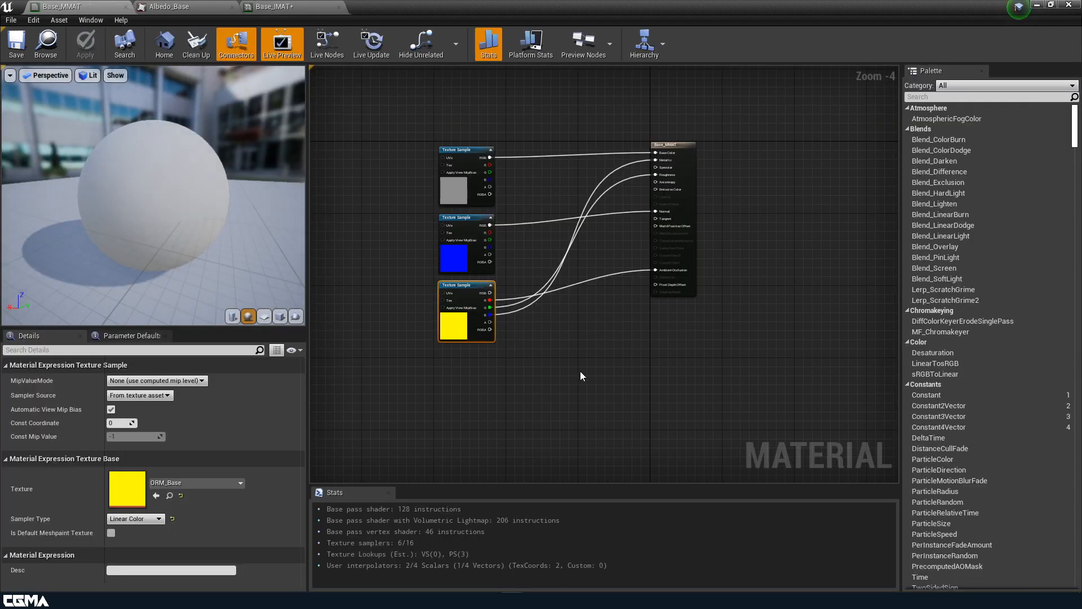
scroll(620, 383, "up", 3)
right_click_drag(483, 314, 529, 341)
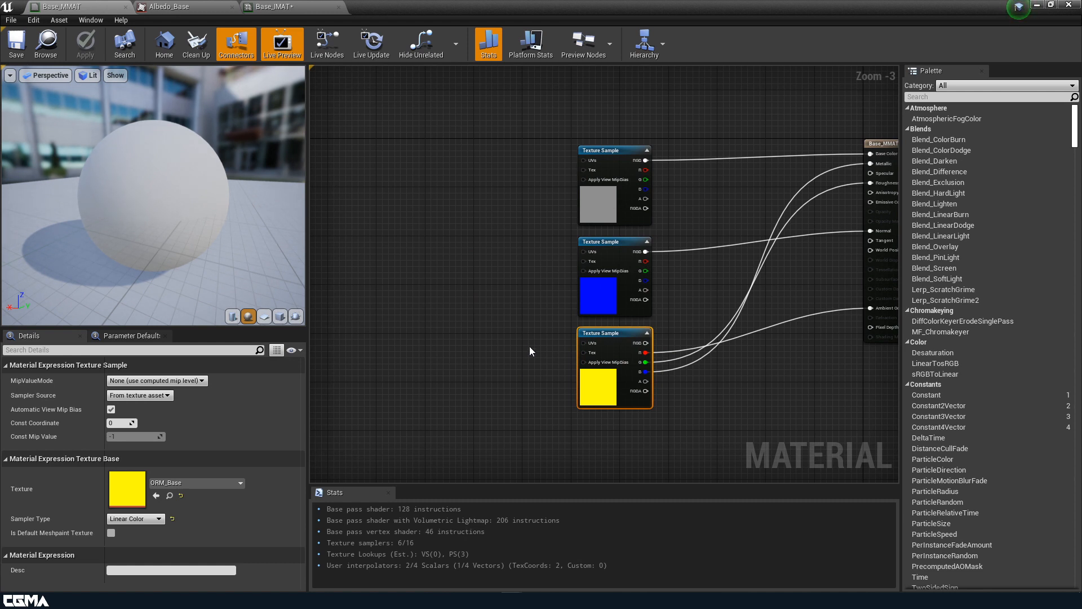
right_click_drag(502, 284, 447, 272)
left_click(540, 194)
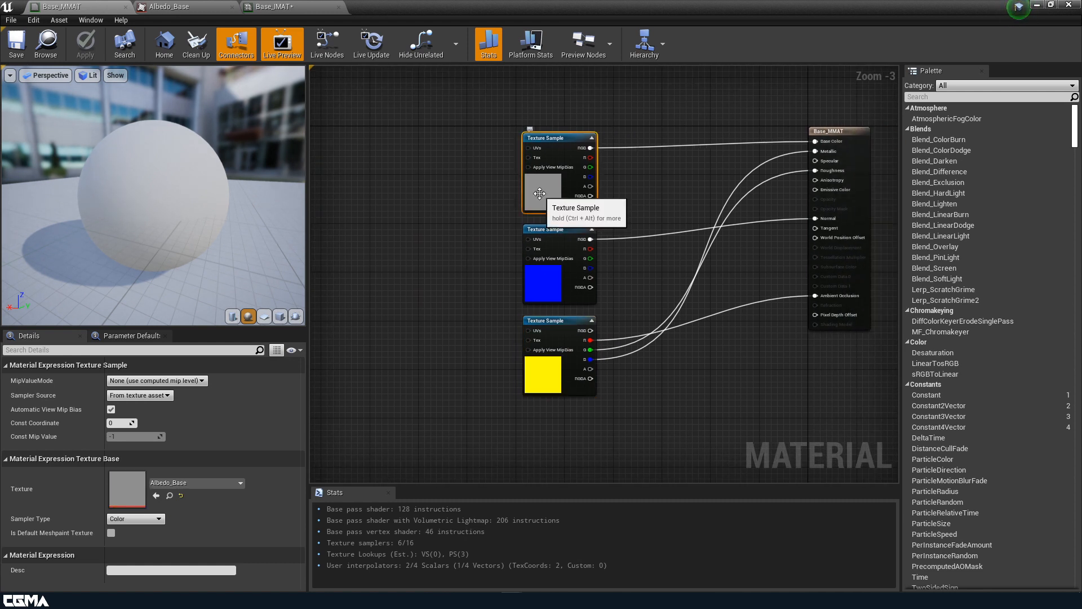
right_click(540, 194)
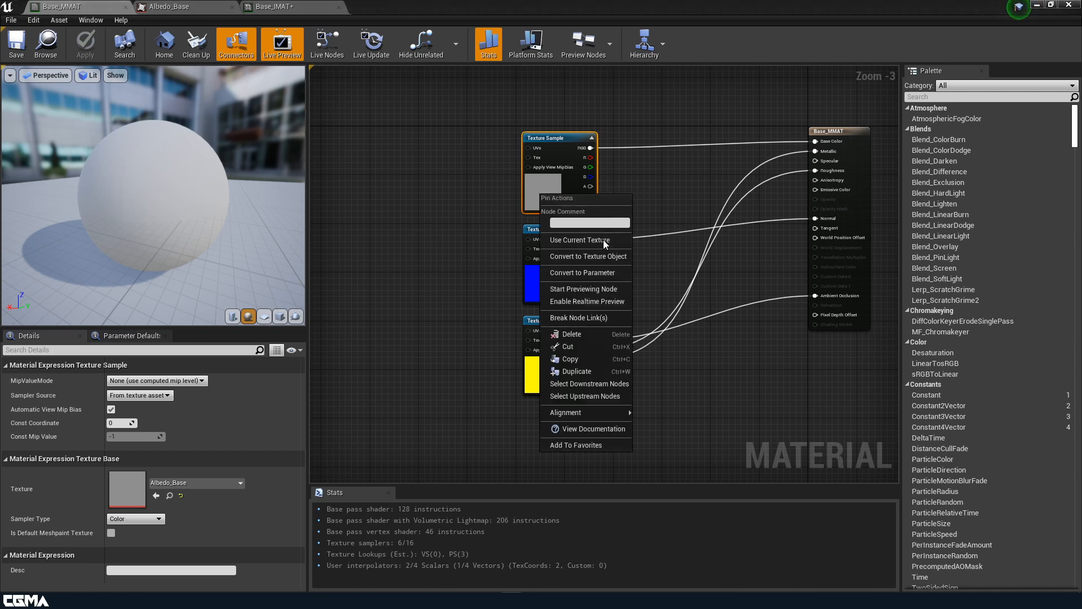
left_click(612, 272)
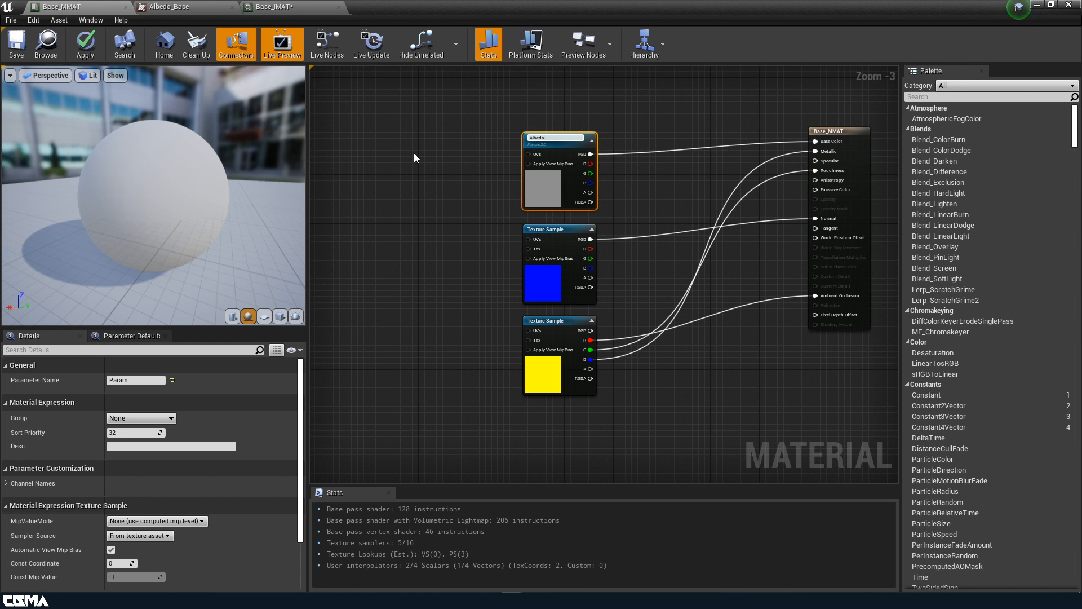
Step: Convert the Normal_Base and ORM_Base texture samples to parameters
left_click(533, 283)
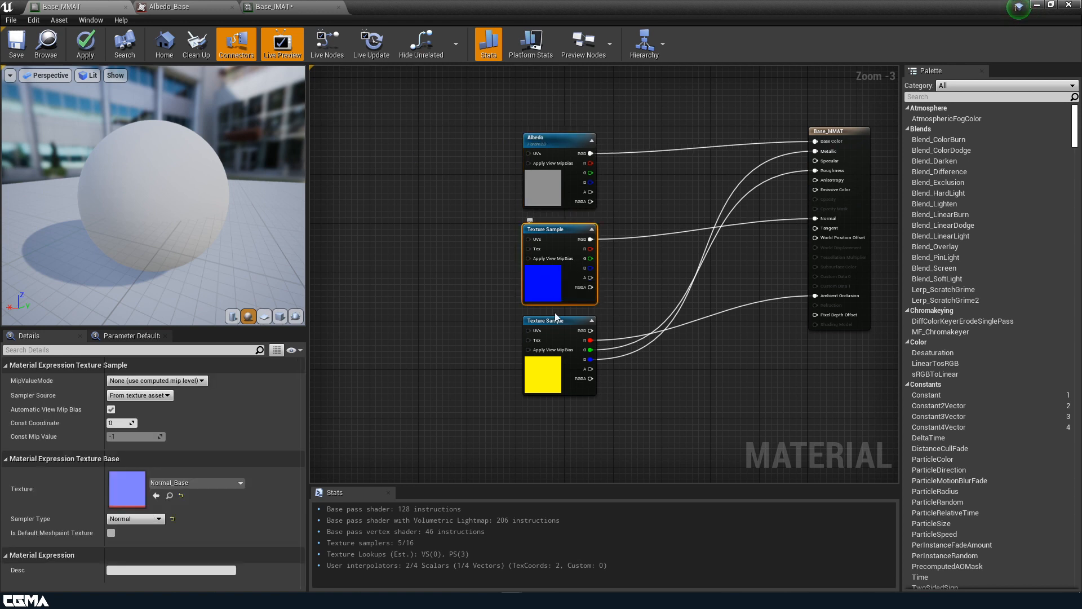
right_click(549, 288)
left_click(598, 367)
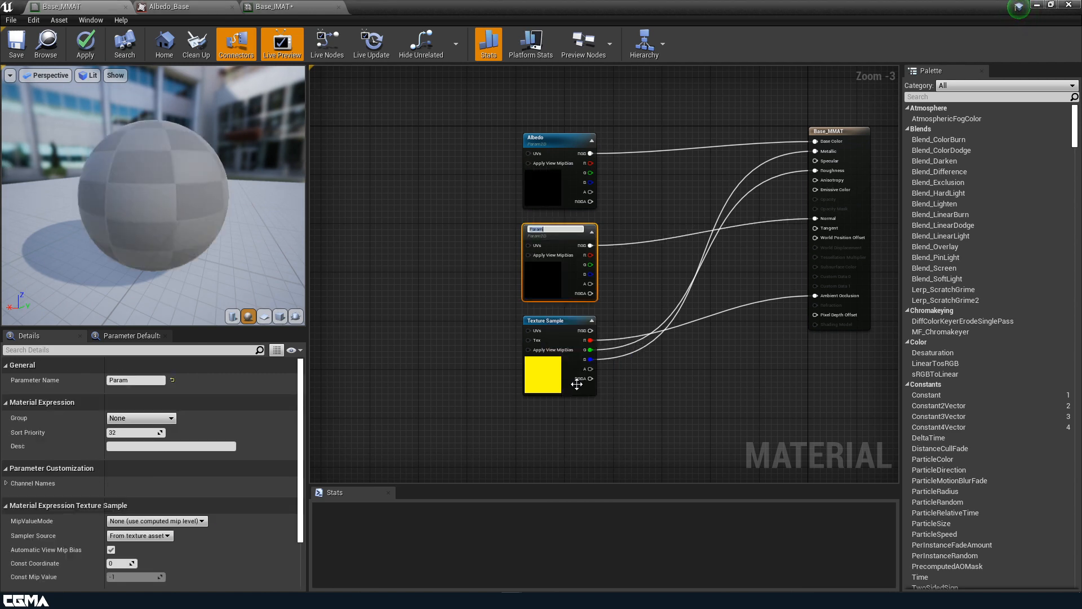
left_click(546, 377)
right_click(544, 375)
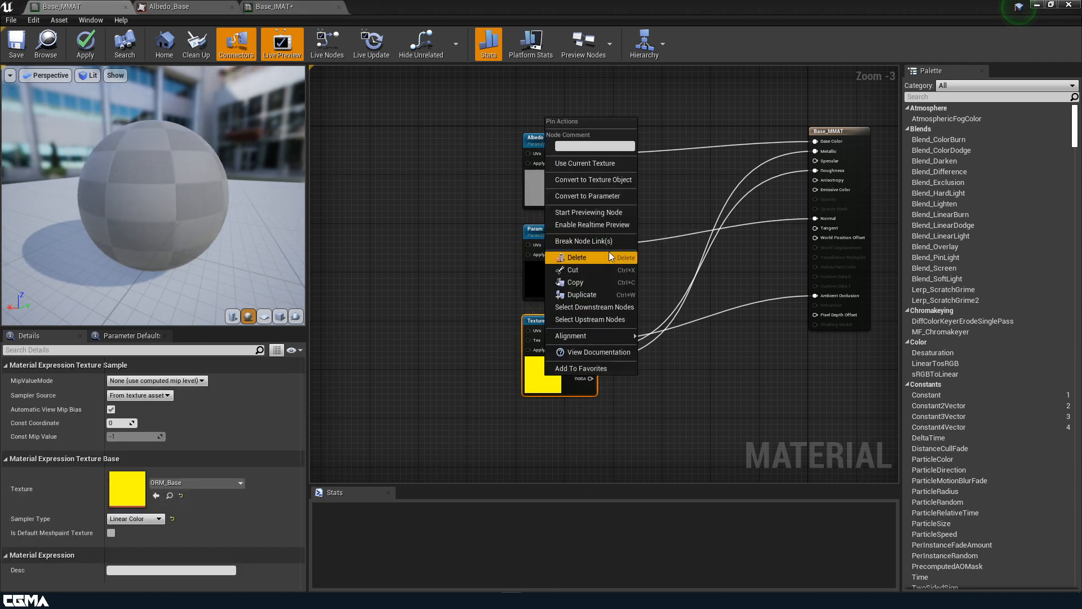
left_click(601, 196)
Step: Rename the parameter holding the Normal_Base texture to Normal
left_click(551, 227)
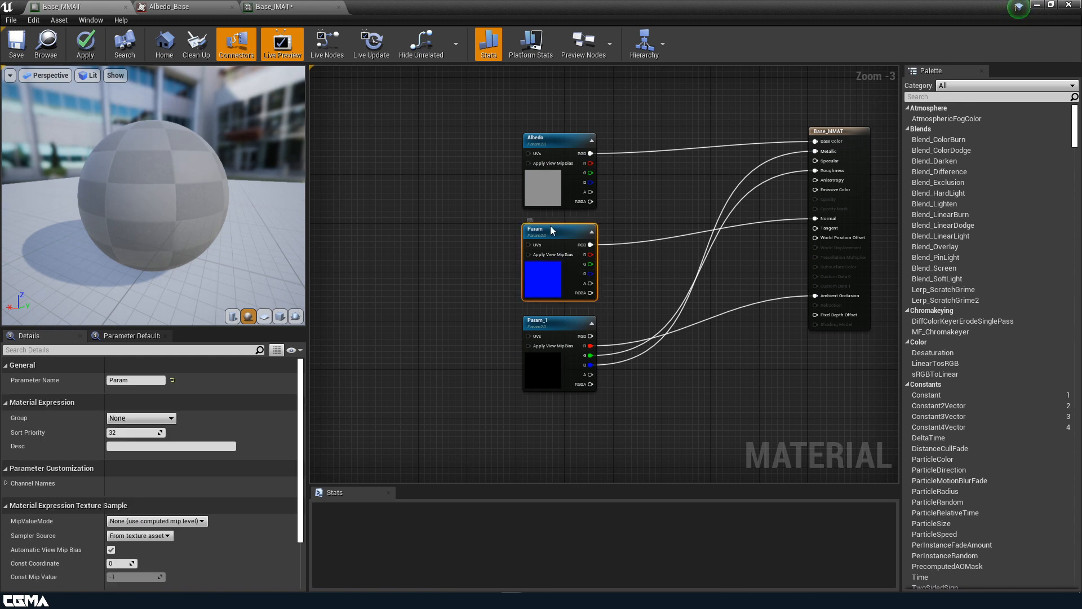
left_click(140, 380)
type("Normal")
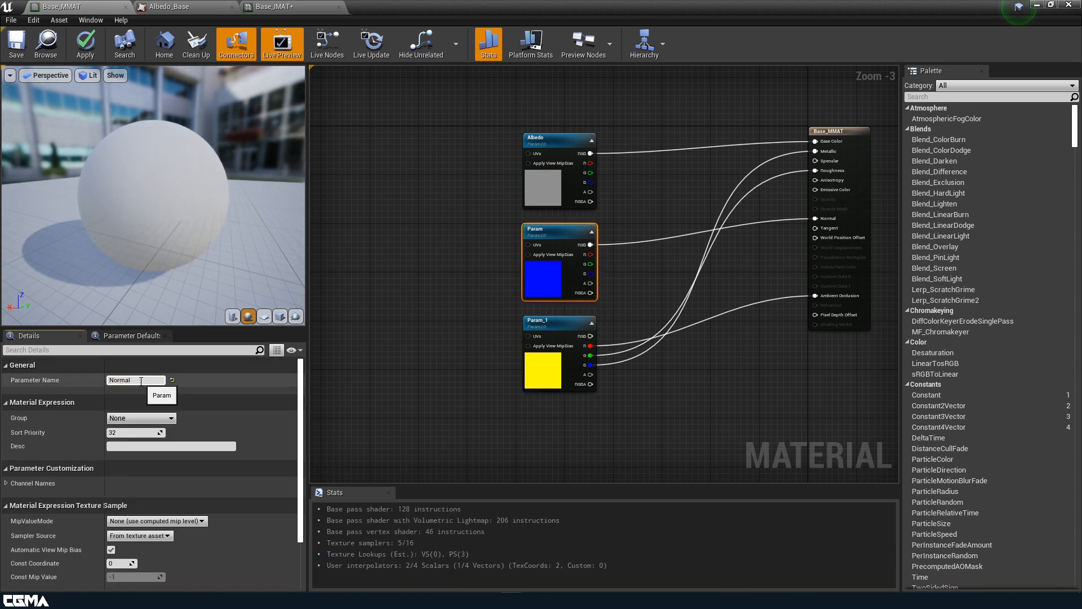
key("Return")
Step: Rename the parameter holding the ORM_Base texture to ORM and apply the changes to Base_MMAT
left_click(544, 370)
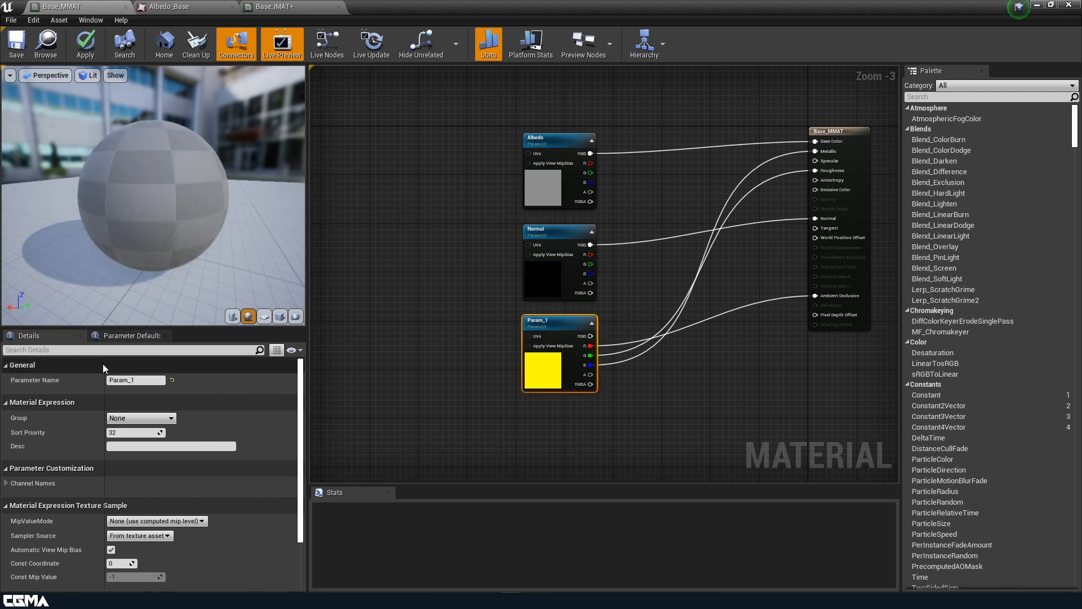
left_click(142, 380)
type("P")
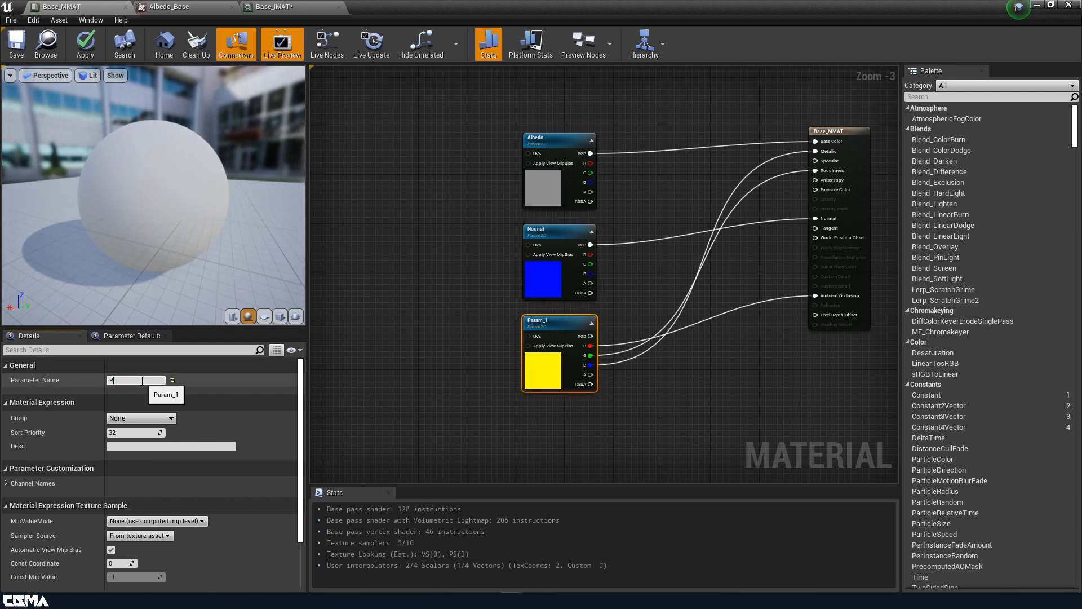
type("RM")
key("Return")
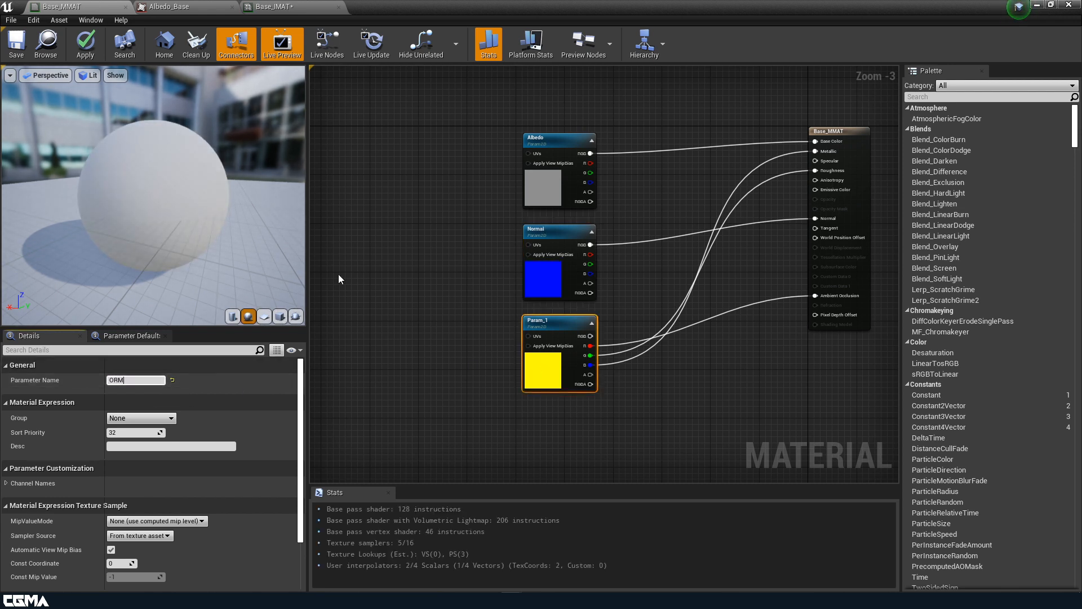
left_click(340, 279)
left_click(79, 51)
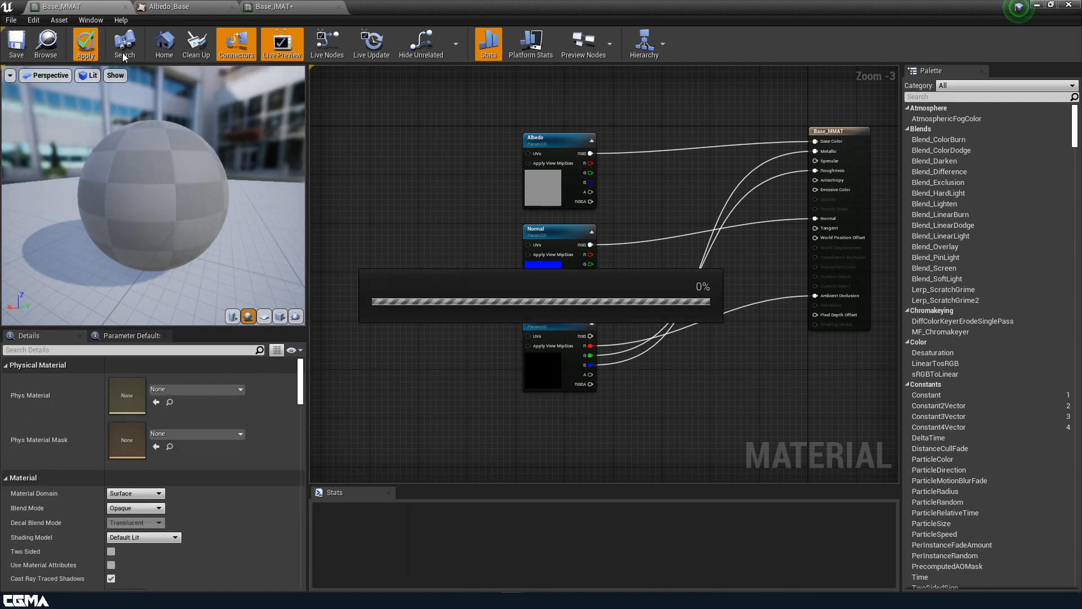
Step: In the Base_IMAT instance, enable the Albedo, Normal and ORM texture parameter overrides
left_click(292, 8)
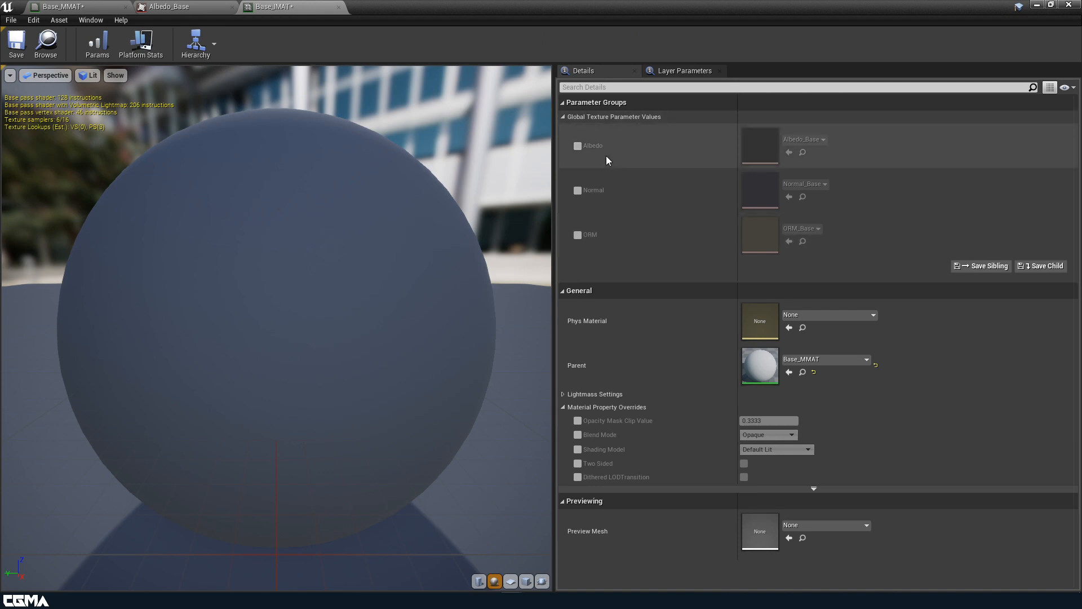
left_click(579, 145)
left_click(579, 190)
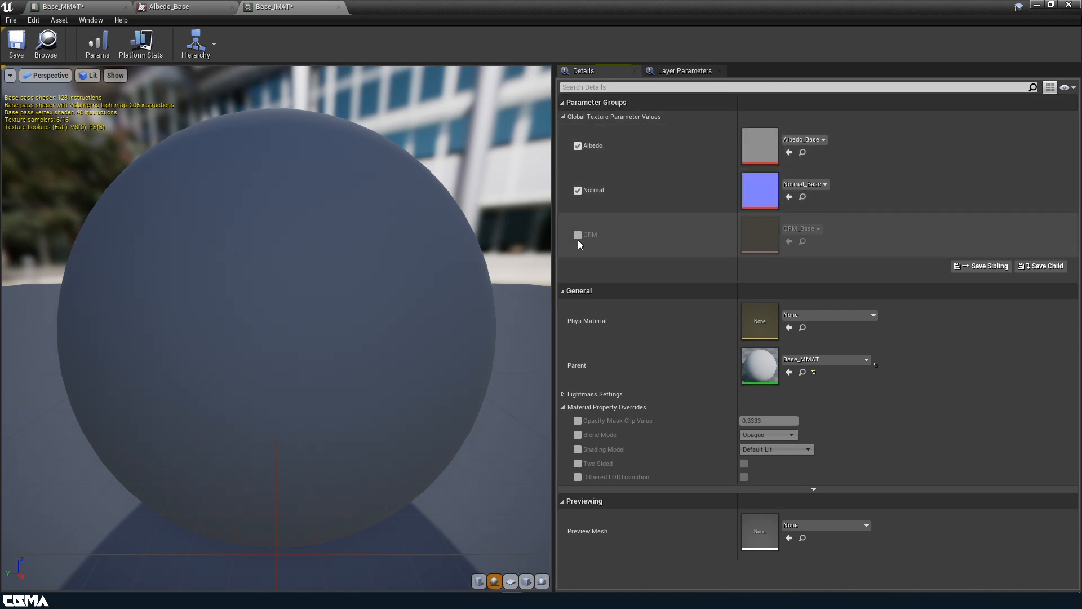
left_click(577, 235)
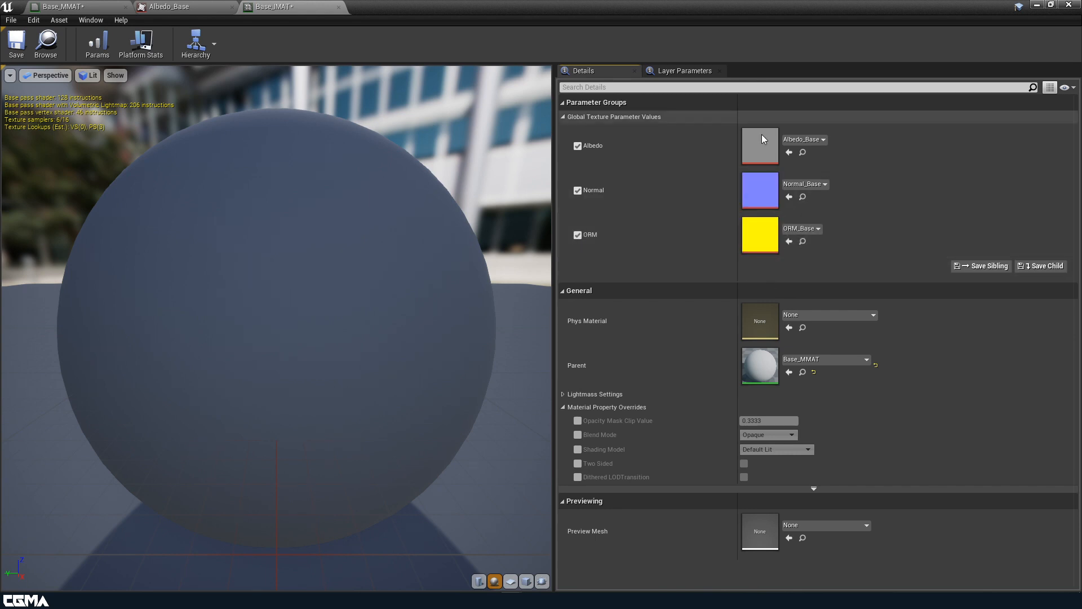
Step: Assign the T_Brick_Clay_New_D texture to the Albedo parameter of Base_IMAT
left_click(805, 139)
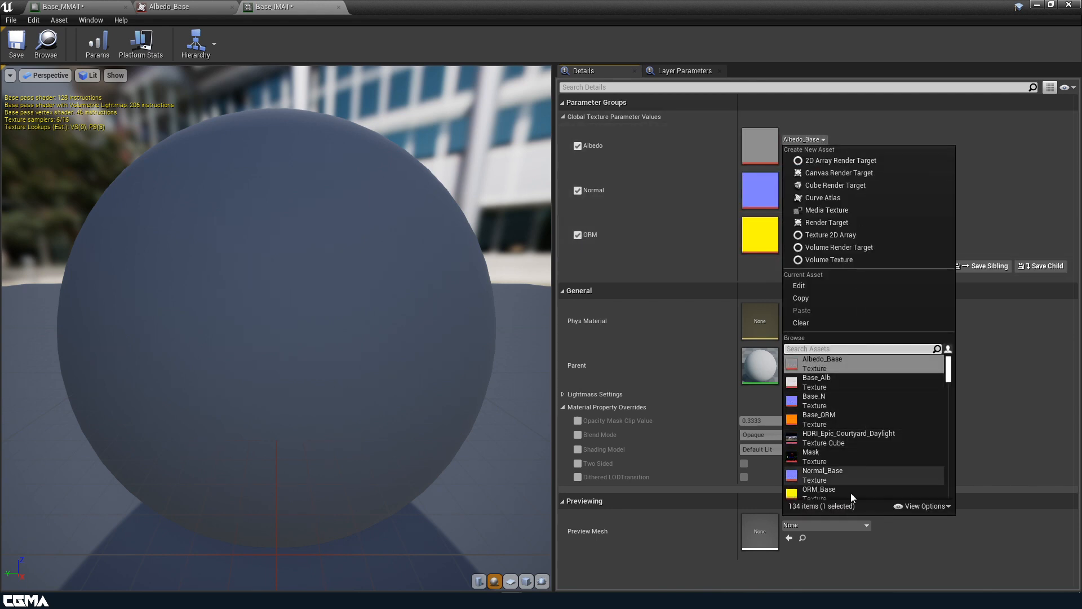
scroll(862, 422, "down", 10)
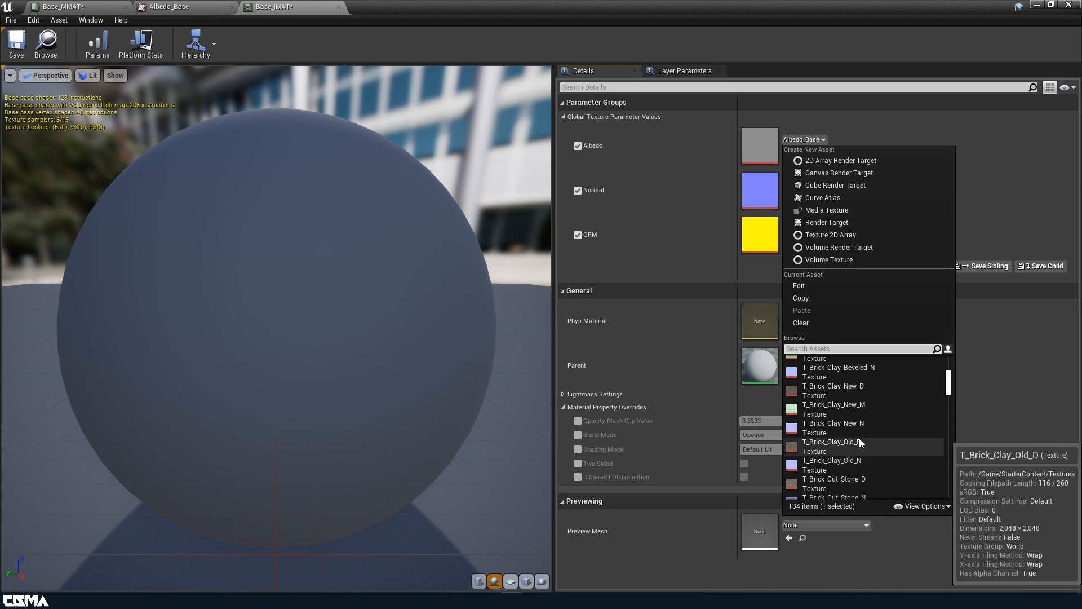
left_click(848, 389)
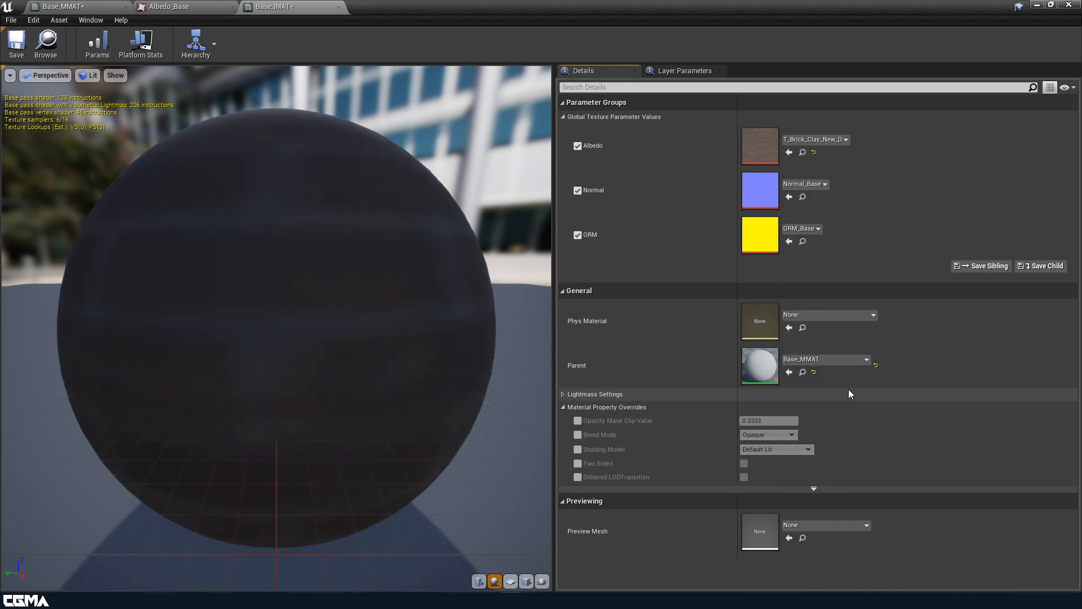
scroll(395, 292, "down", 5)
left_click_drag(296, 322, 383, 318)
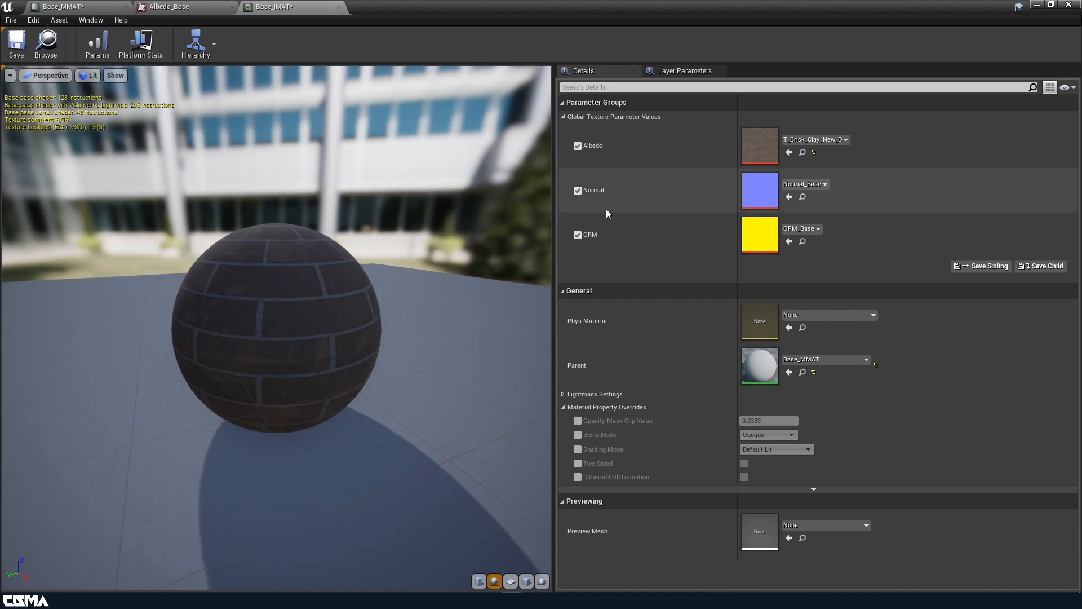
Step: Assign the T_Brick_Clay_New_N texture to the Normal parameter of Base_IMAT and save the instance
left_click(814, 184)
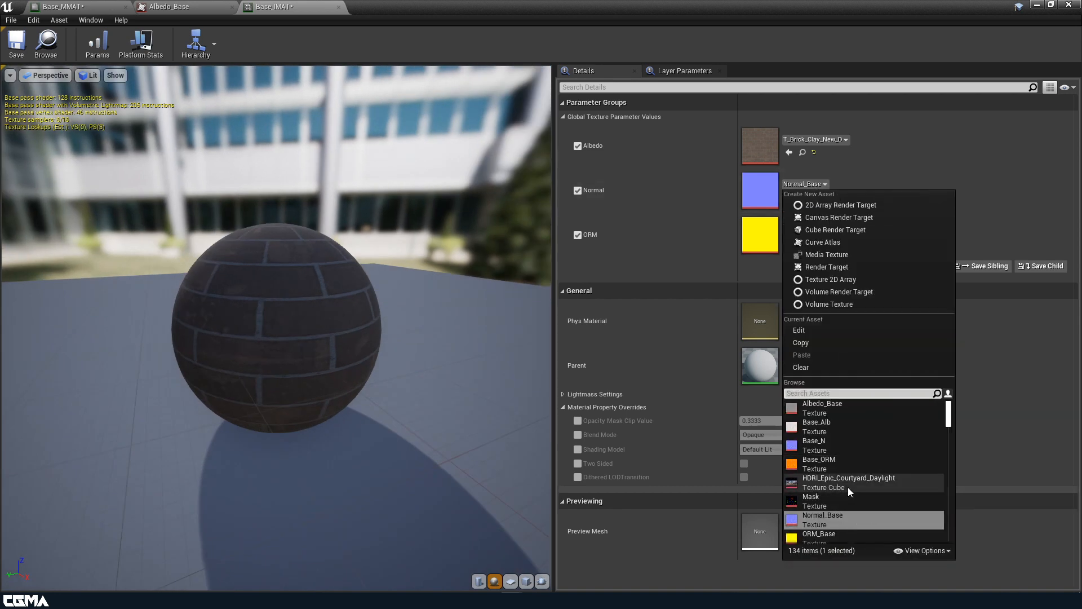
type("clay")
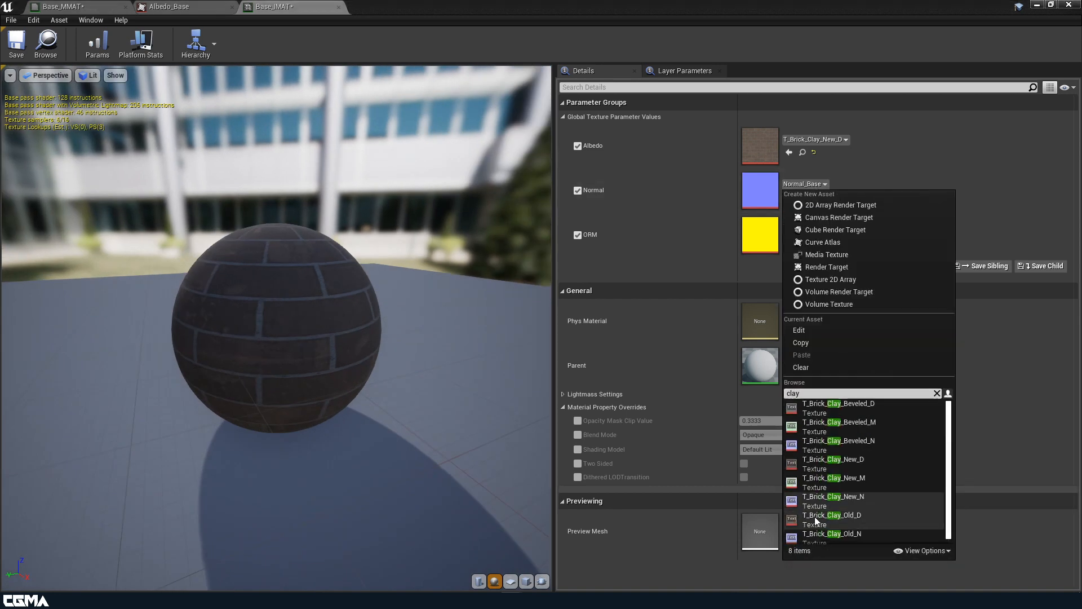
left_click(861, 497)
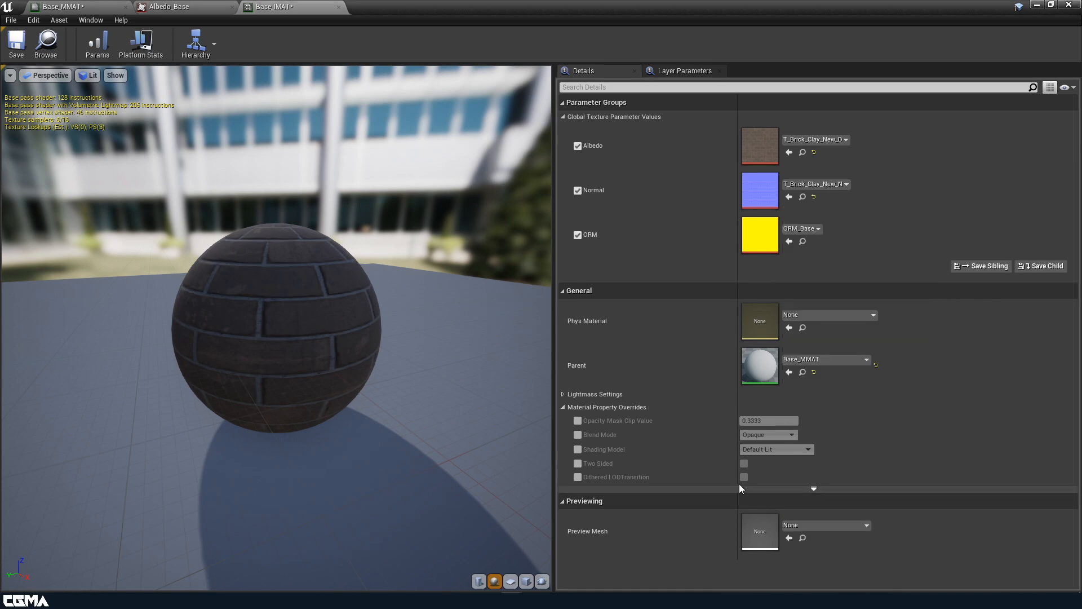
left_click_drag(309, 367, 219, 343)
left_click_drag(217, 383, 348, 342)
left_click(16, 44)
Step: Create another material instance from Base_MMAT in the Materials folder and name it Base_02_IMAT
left_click(46, 44)
left_click_drag(426, 7, 712, 163)
left_click(265, 169)
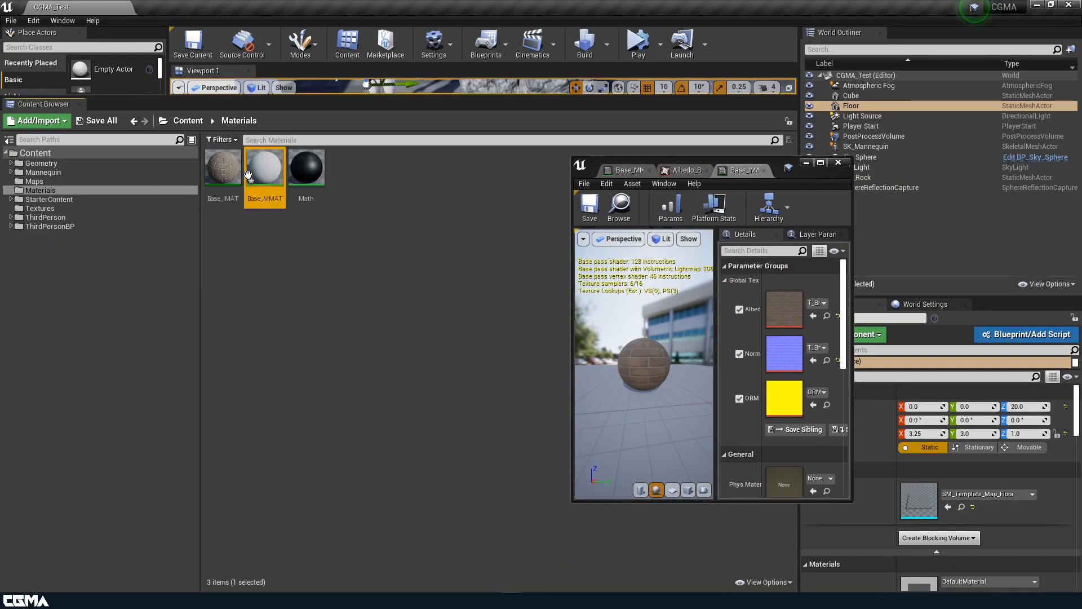
right_click(265, 176)
left_click(294, 191)
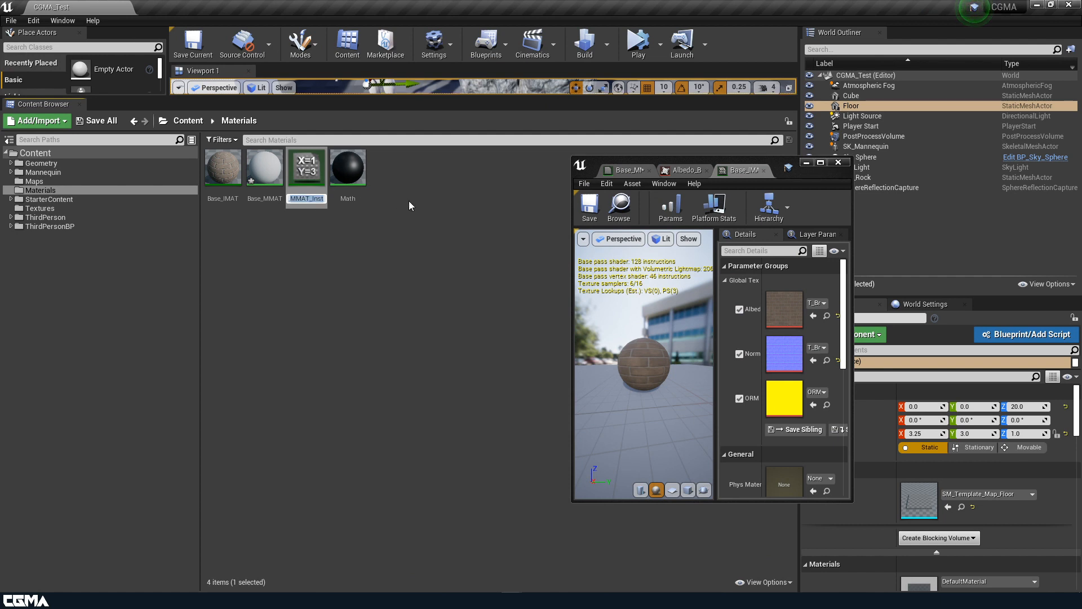
type("Base_IMAT")
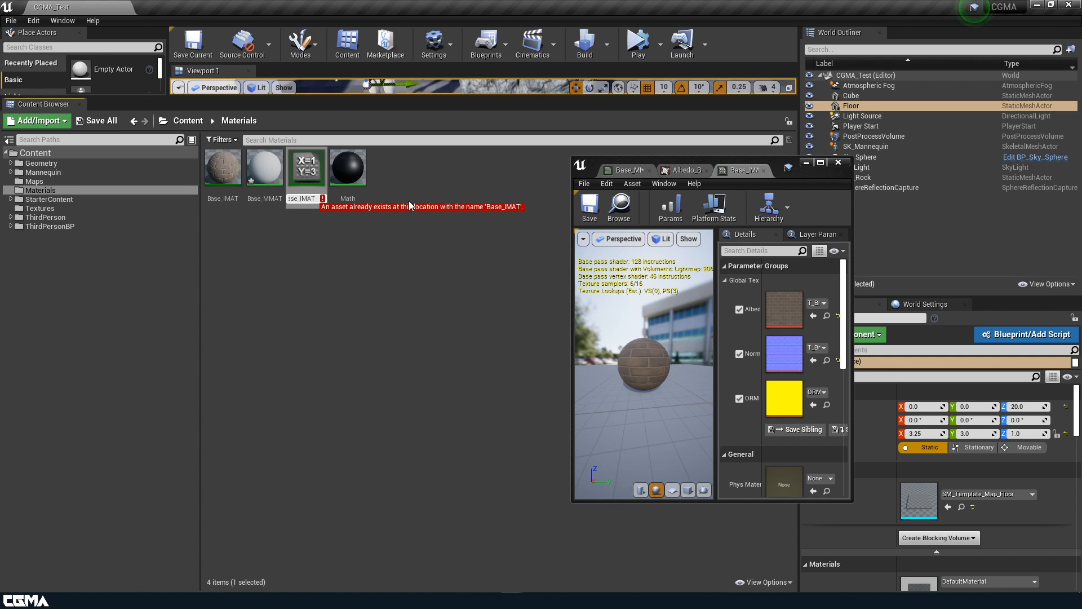
type("02_")
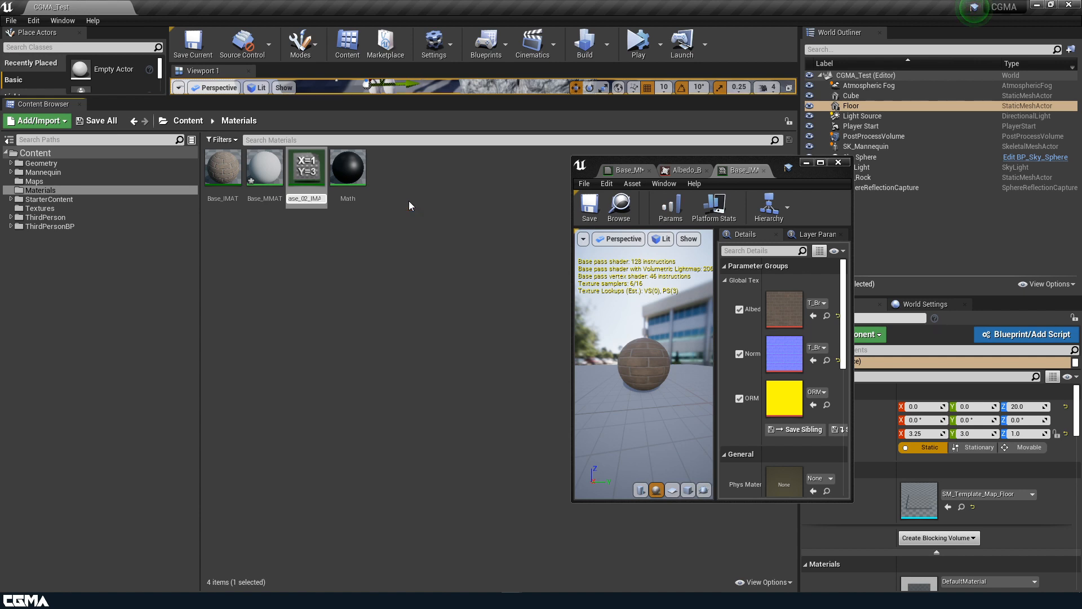
key("Return")
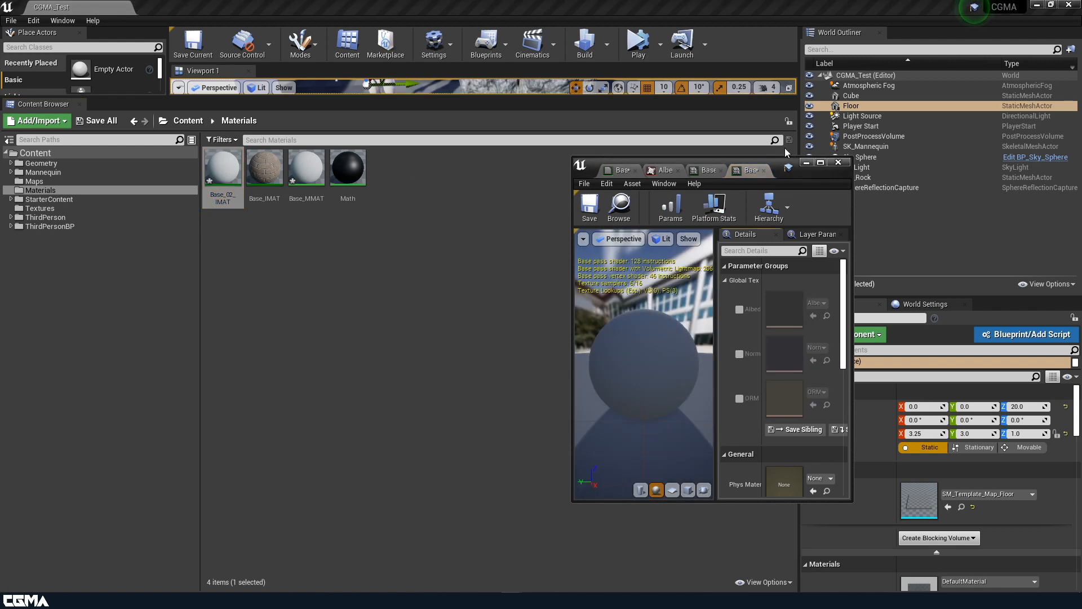
Step: In the Base_02_IMAT instance, enable the Albedo, Normal and ORM texture parameter overrides
double_click(777, 162)
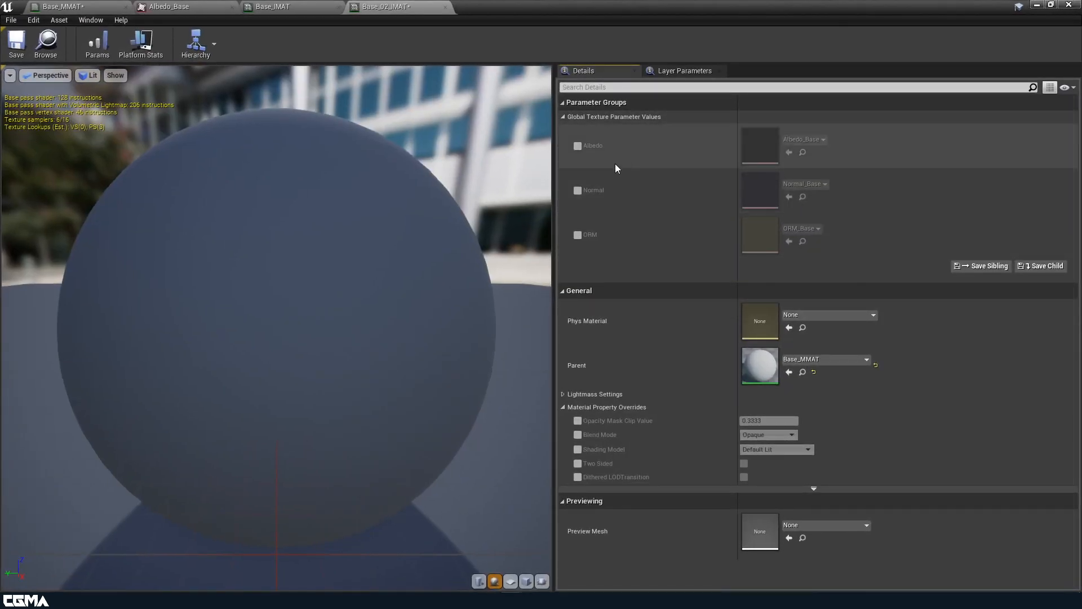
left_click(579, 145)
left_click(578, 191)
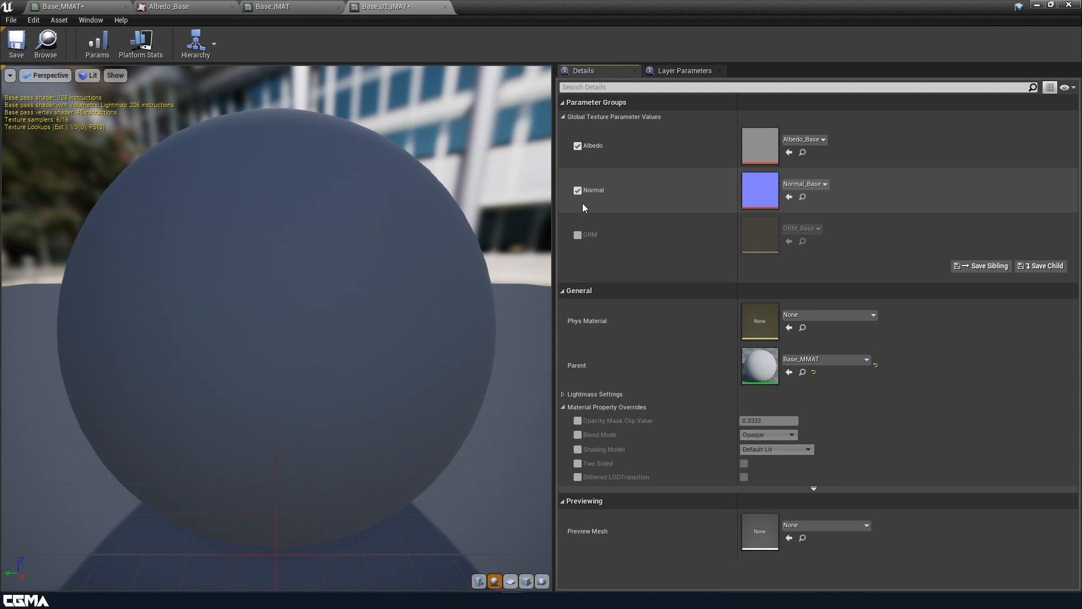
left_click(578, 235)
Step: Assign the rbikD_2K_Albedo texture to the Albedo parameter of Base_02_IMAT
left_click(806, 139)
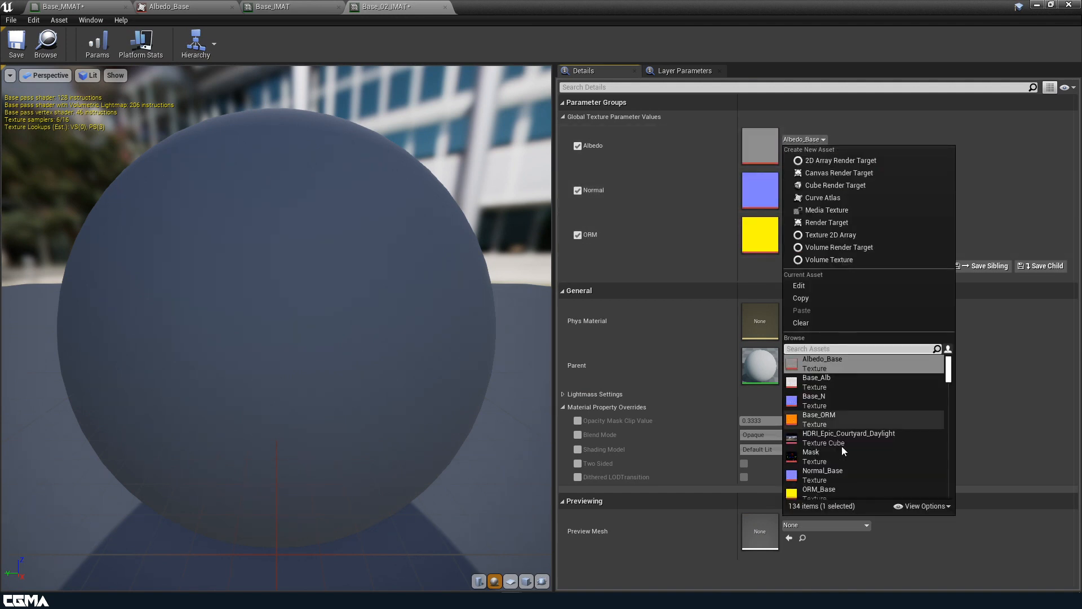
scroll(845, 451, "down", 5)
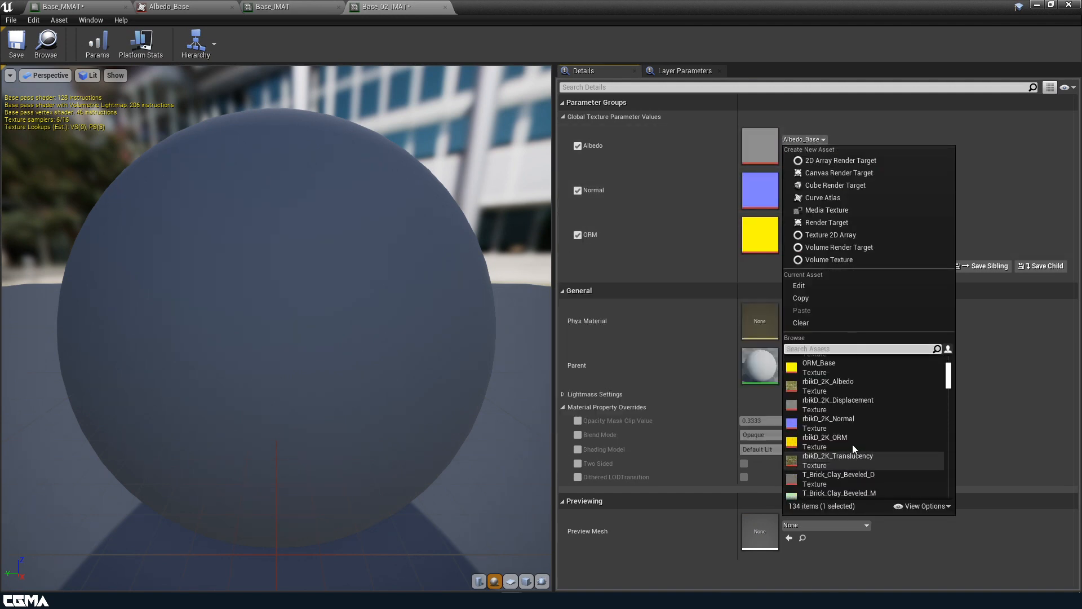
left_click(841, 385)
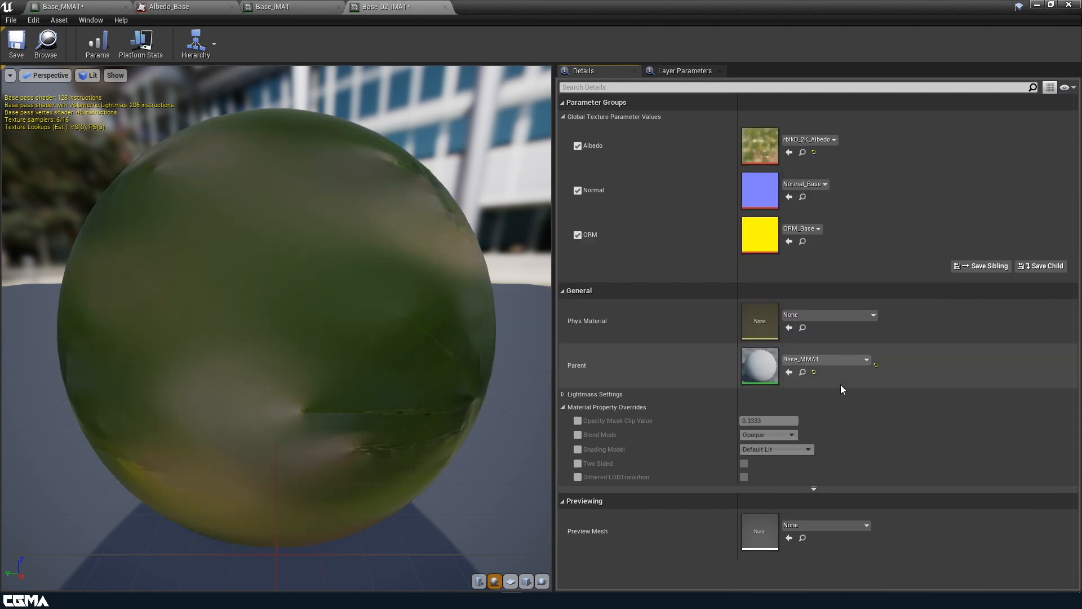
Step: Assign the rbikD_2K_Normal texture to the Normal parameter of Base_02_IMAT and save the instance
left_click(814, 185)
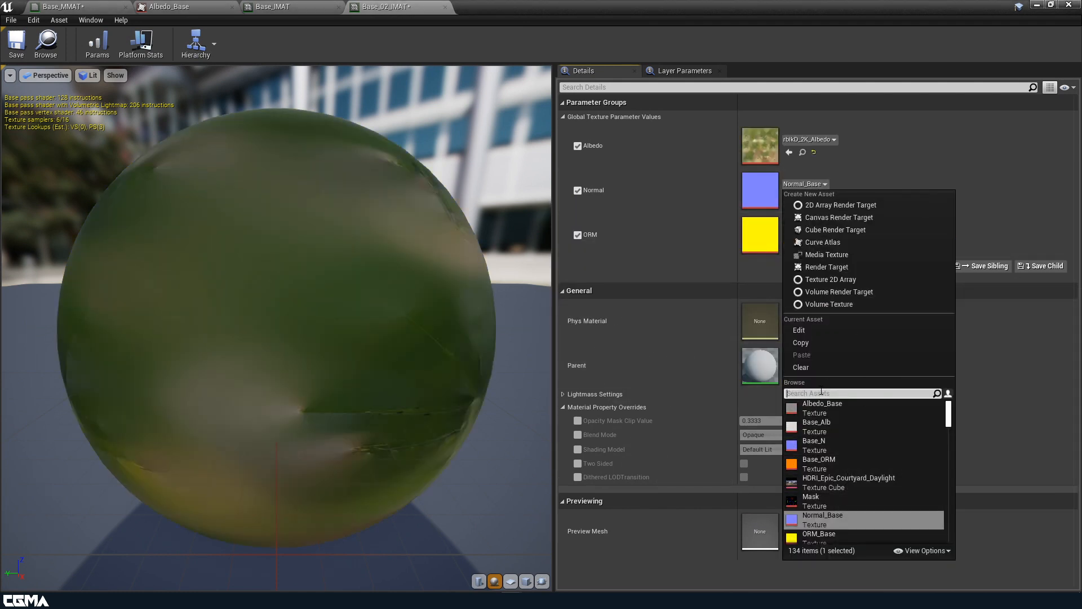
scroll(858, 475, "down", 2)
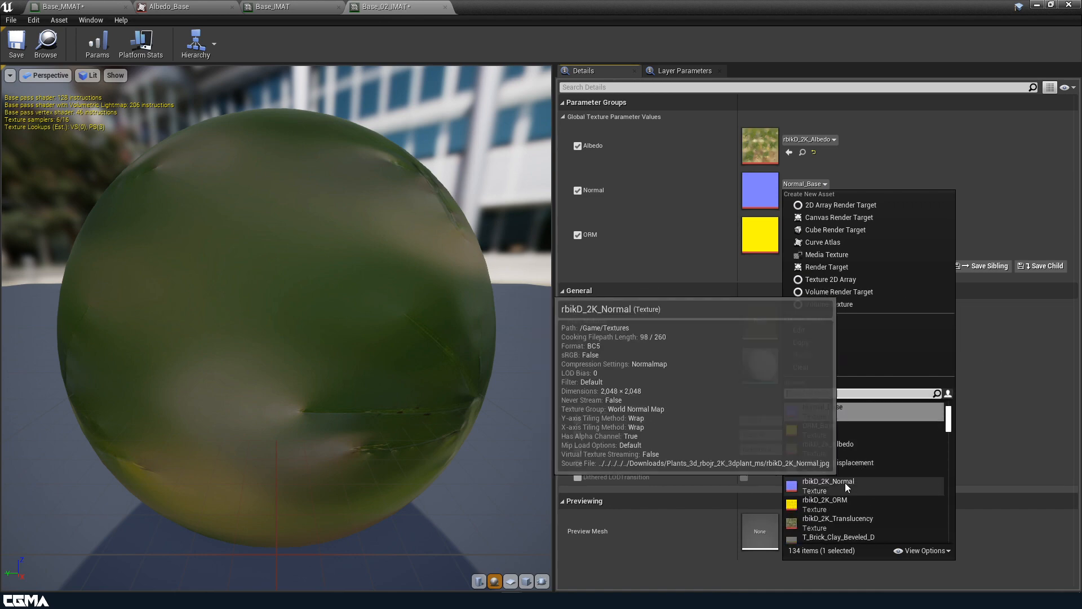
left_click(838, 485)
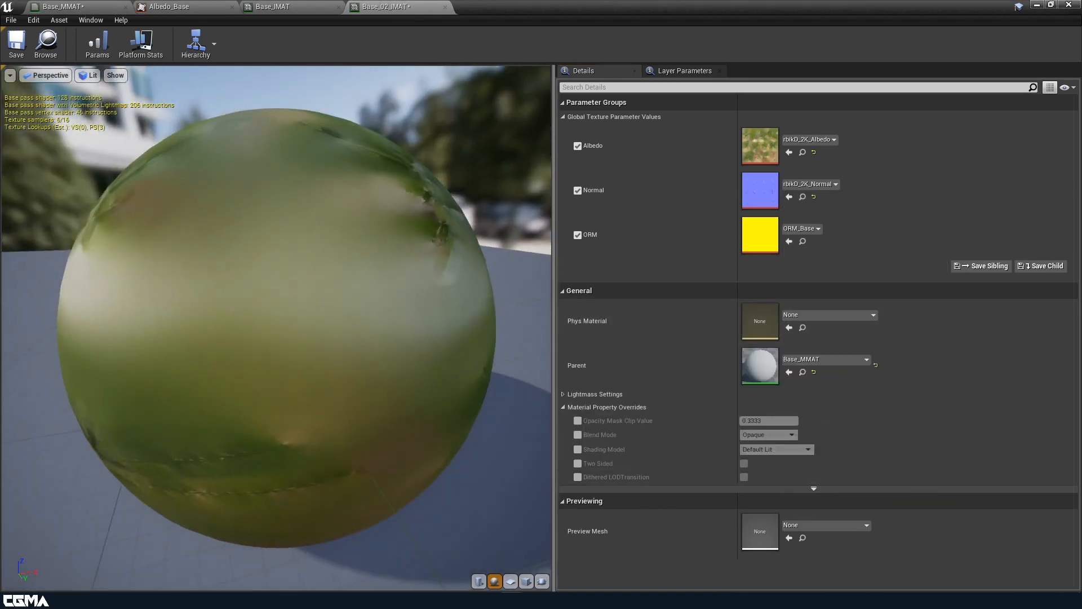
scroll(277, 327, "down", 5)
left_click_drag(276, 327, 327, 327)
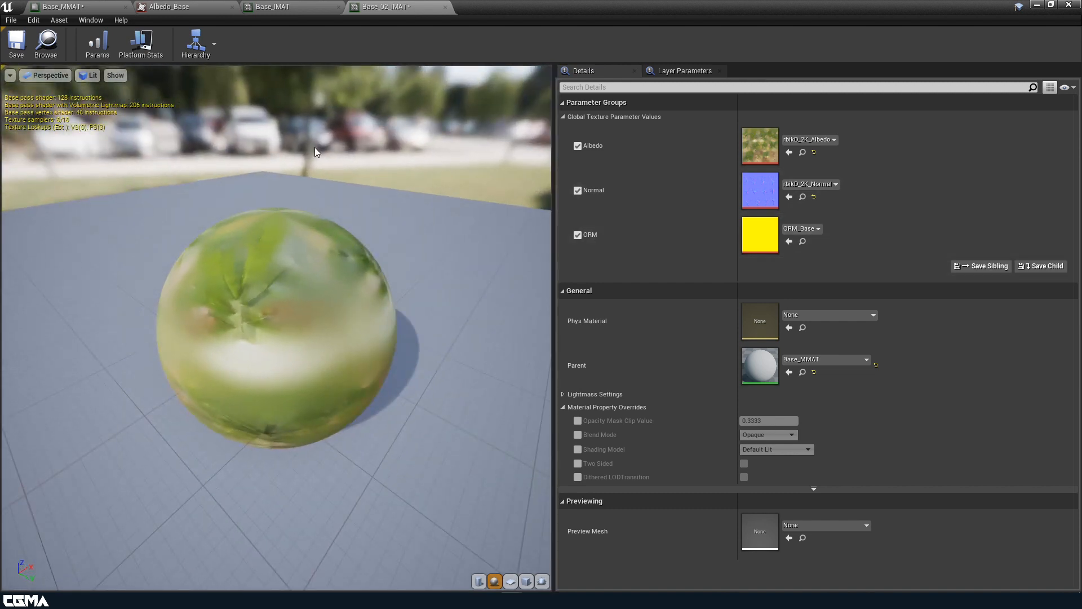
left_click(16, 42)
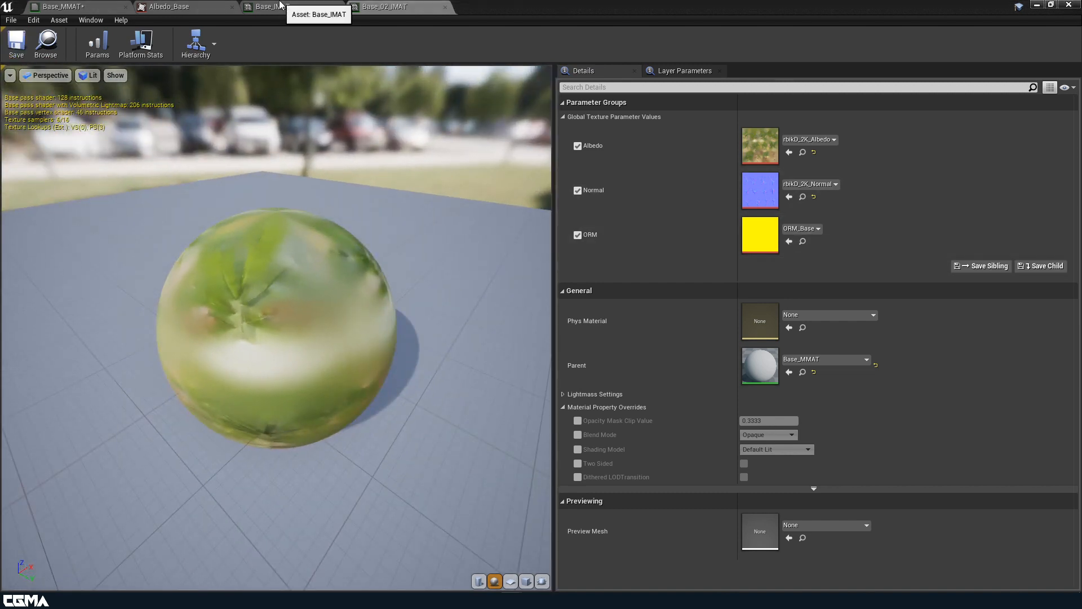
Step: In the Base_MMAT graph, move the Albedo texture node away from the other nodes and add a Multiply node beside its Base Color connection
left_click(280, 5)
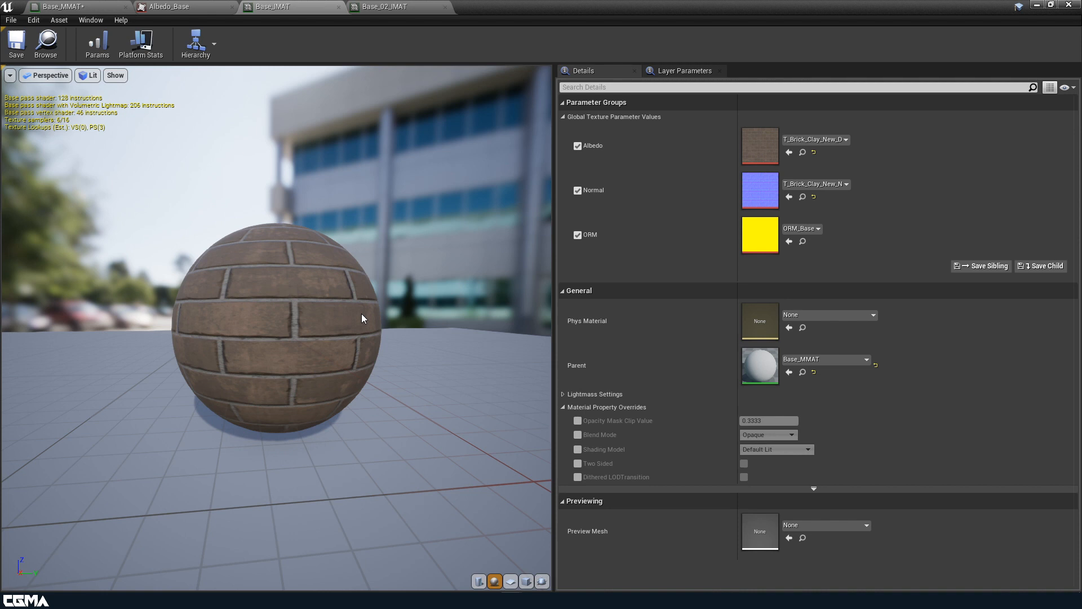
left_click(63, 6)
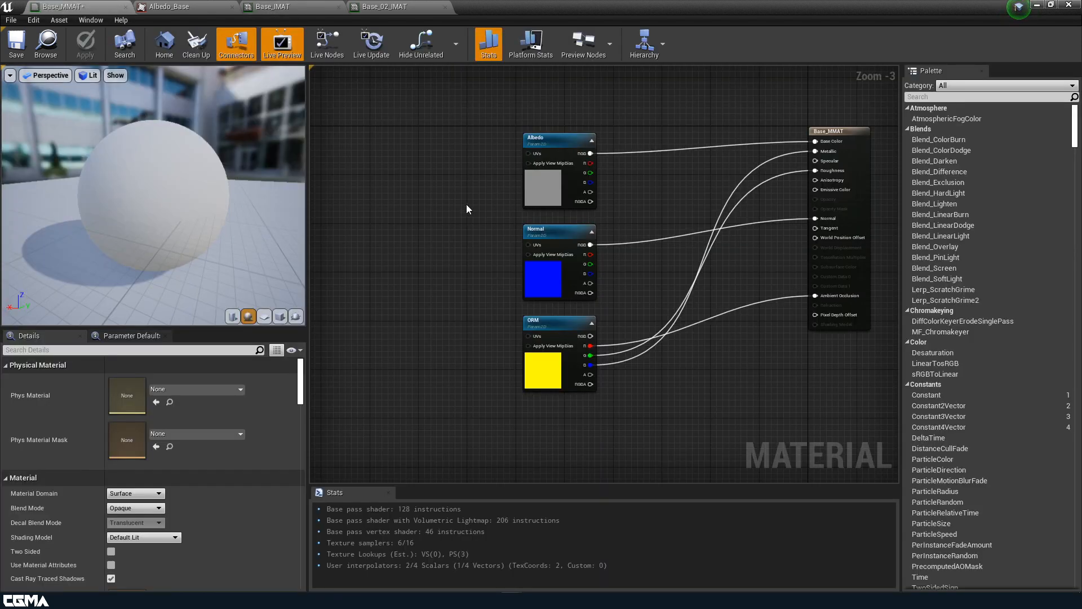
left_click_drag(533, 220, 385, 159)
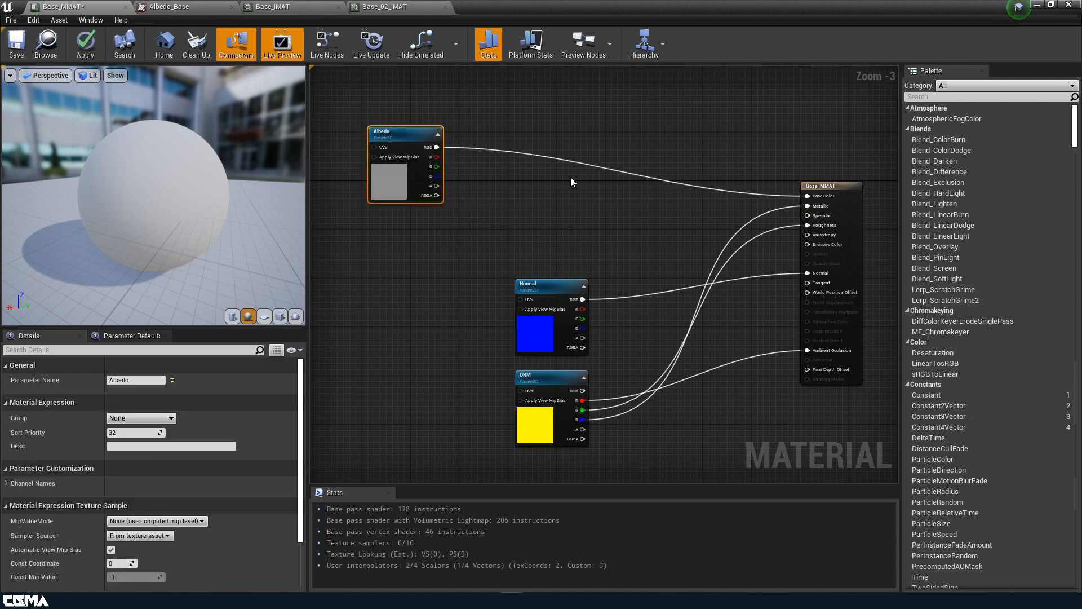
left_click(558, 169)
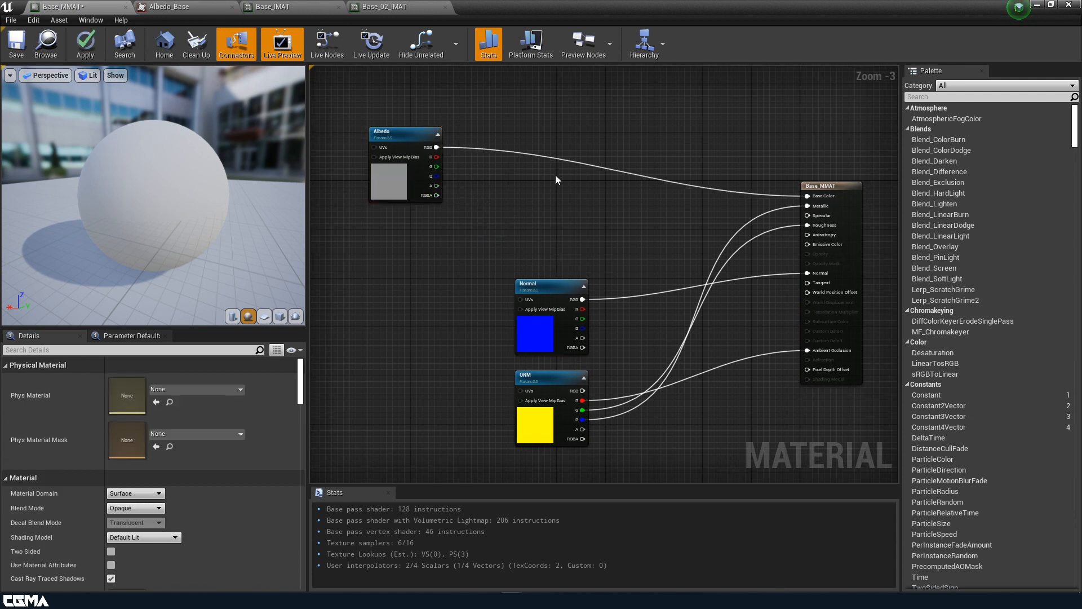
left_click(557, 177)
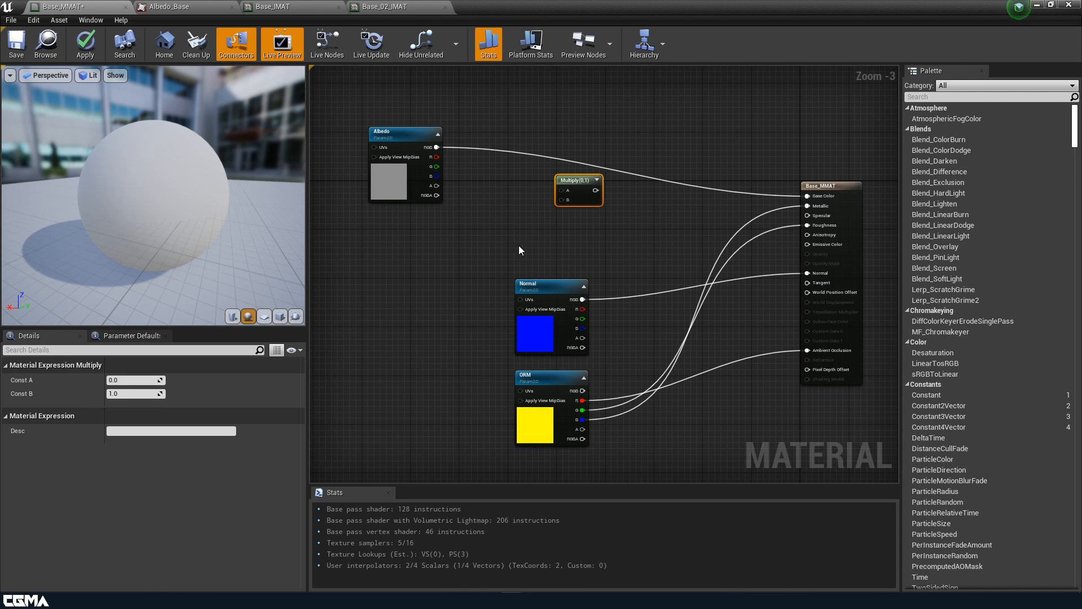
Step: Add a scalar constant below the Albedo texture node, convert it to a parameter and name it Albedo
left_click(495, 250)
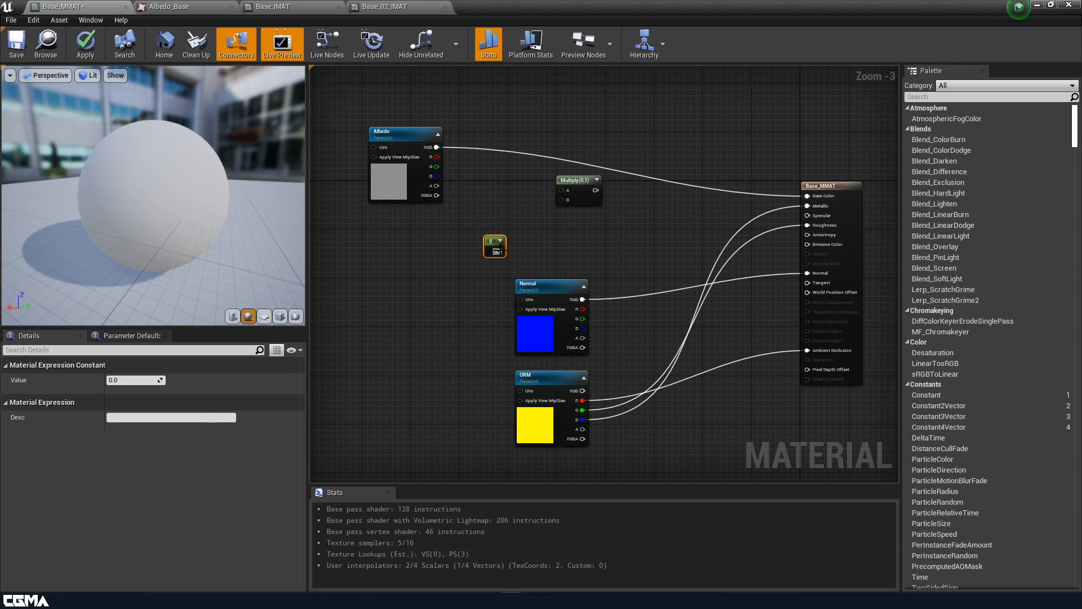
right_click(499, 250)
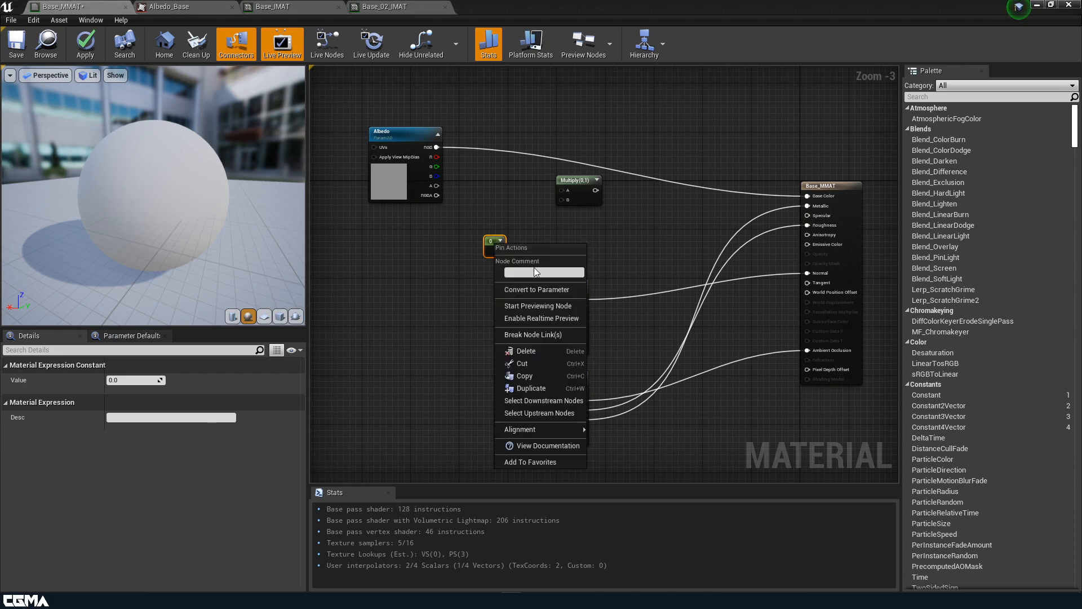
left_click(555, 291)
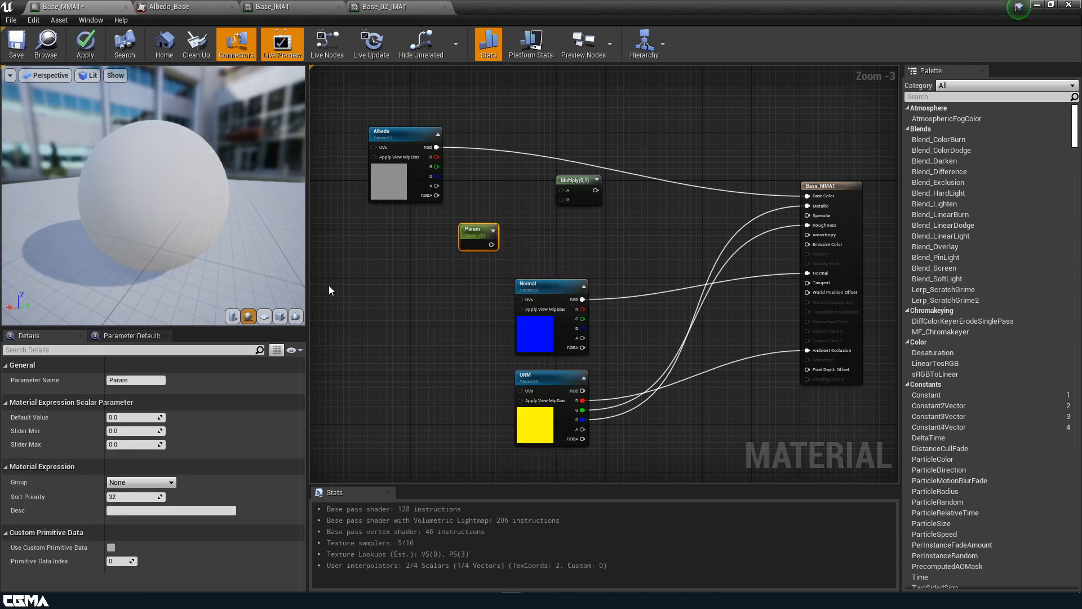
left_click(139, 380)
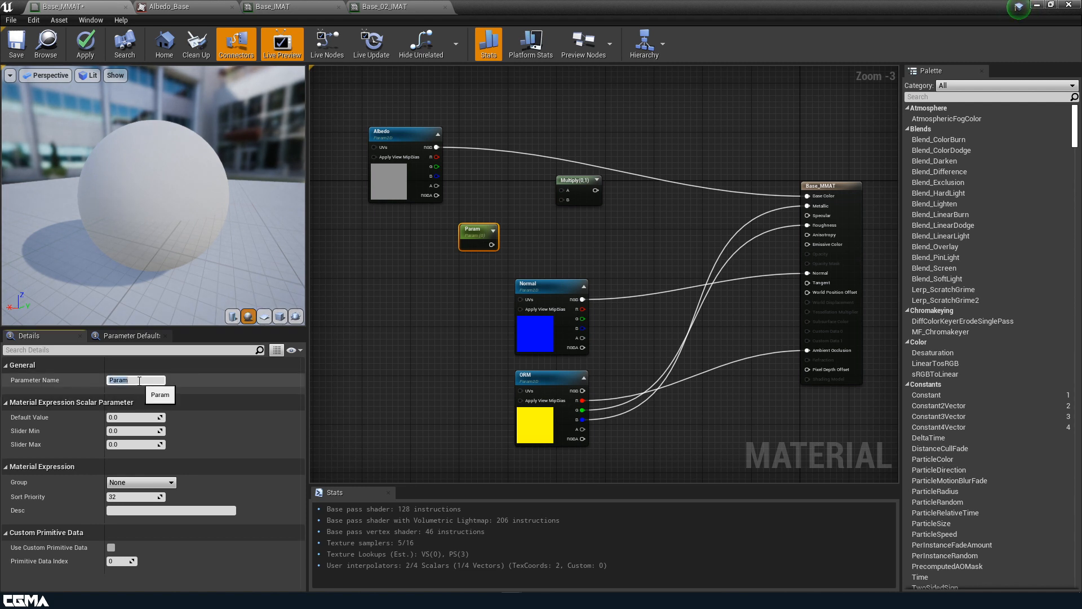
type("Albedo")
key("Return")
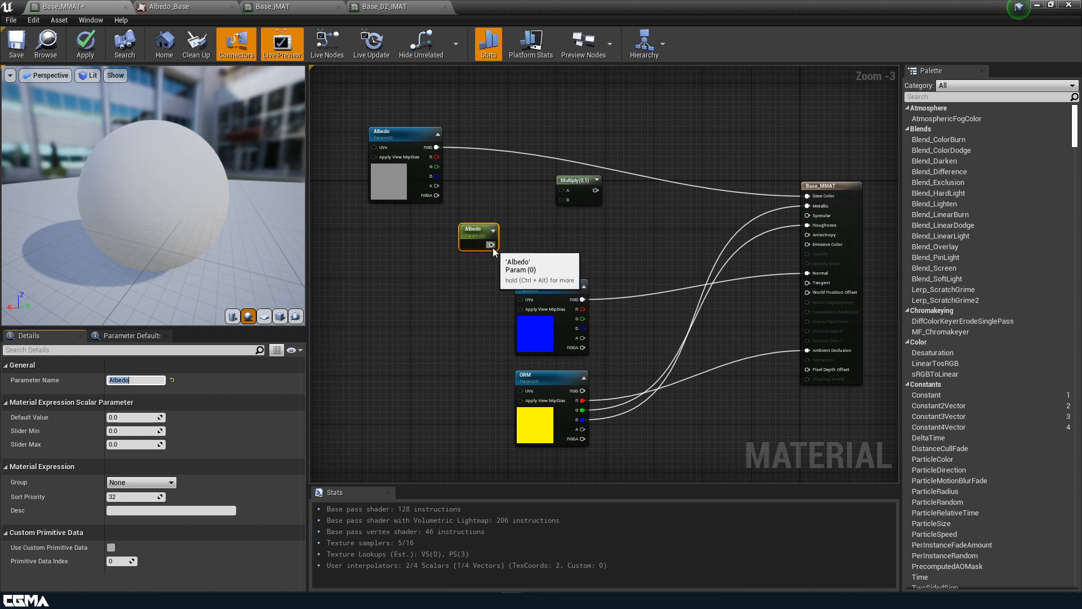
Step: Wire the Albedo texture's RGB and the Albedo scalar into Multiply inputs A and B, feed Base Color from its output, and expand its preview
left_click_drag(492, 246, 562, 200)
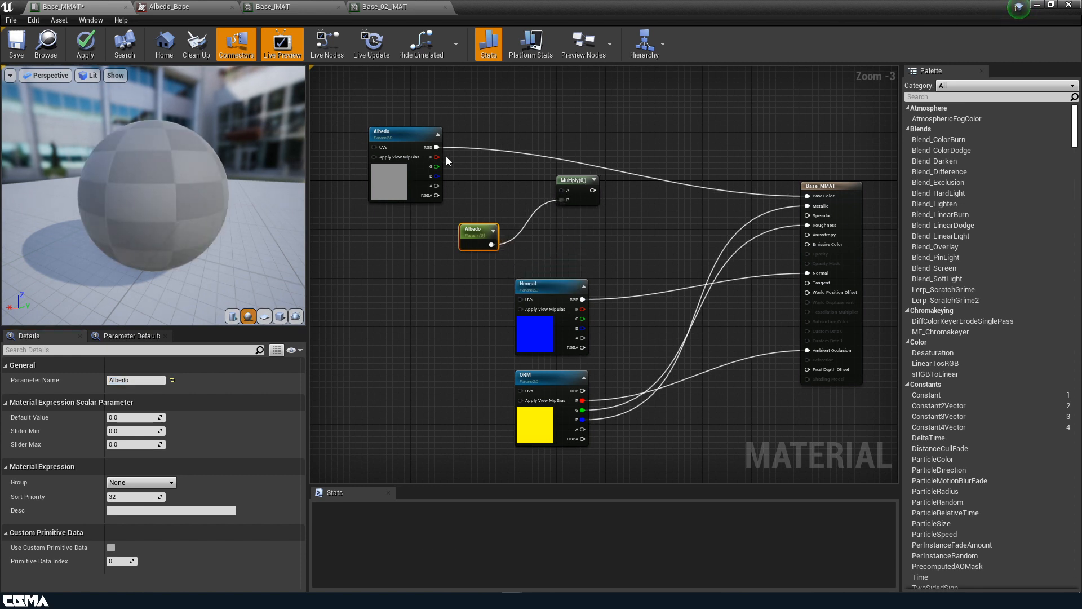
left_click_drag(437, 147, 810, 196)
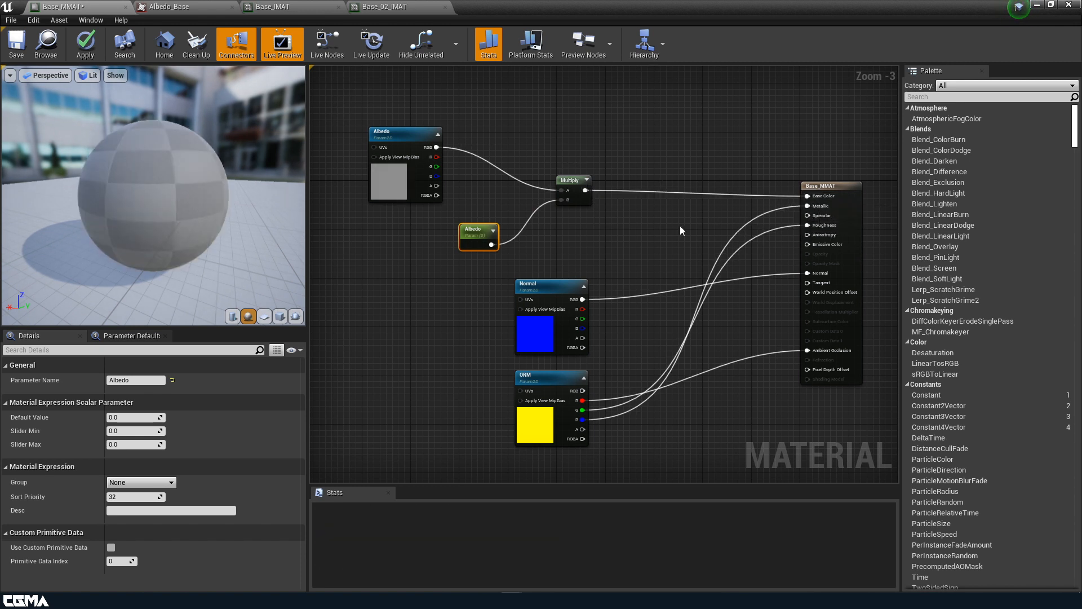
left_click(587, 180)
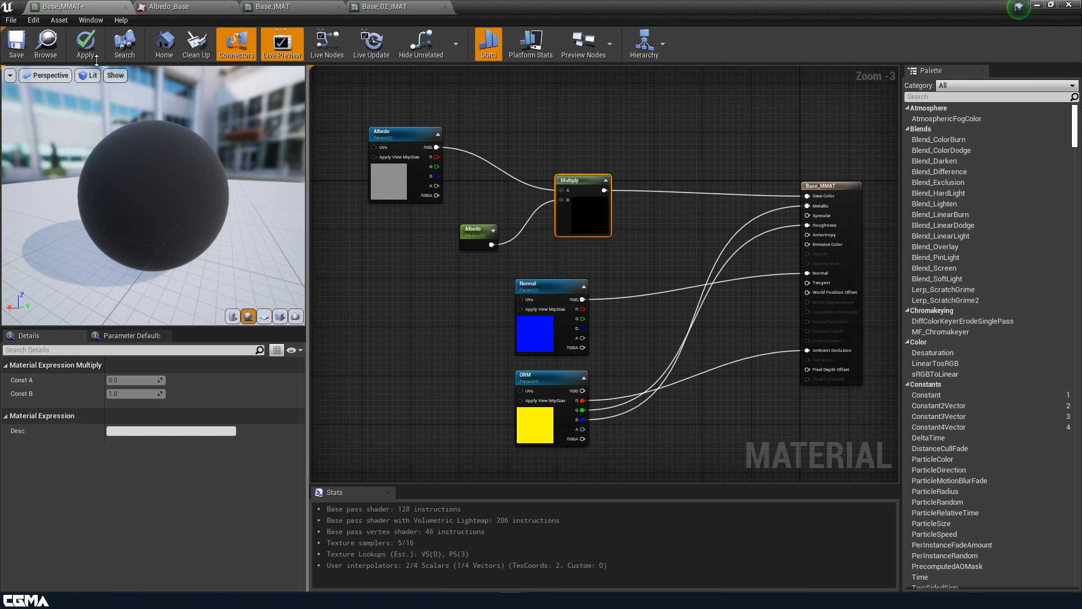
Step: Apply the Base_MMAT changes and inspect the brick preview sphere in the Base_IMAT instance
left_click(85, 44)
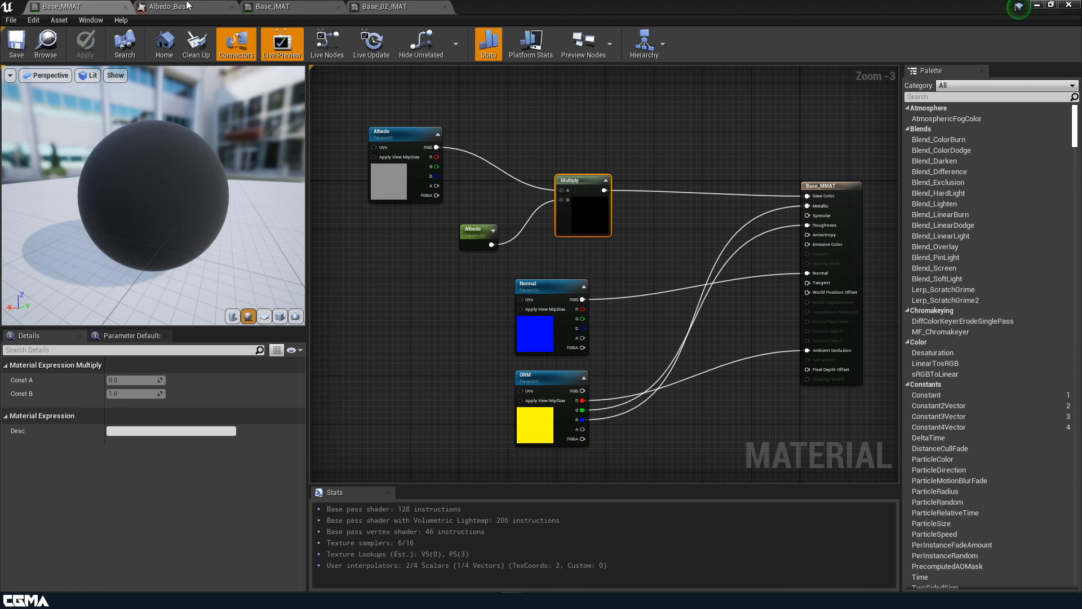
left_click(272, 6)
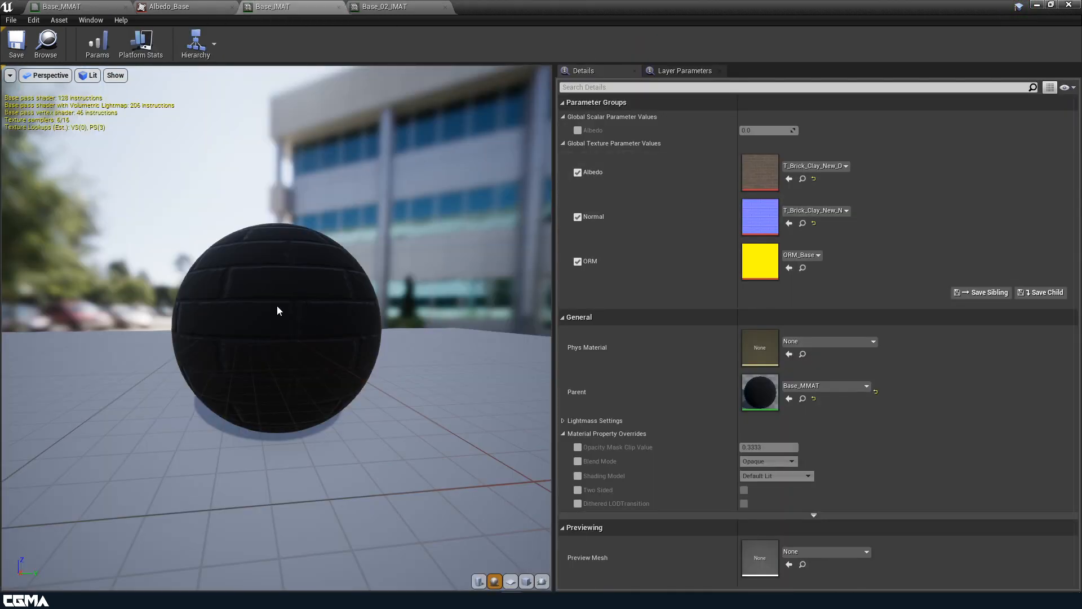
left_click_drag(278, 311, 242, 350)
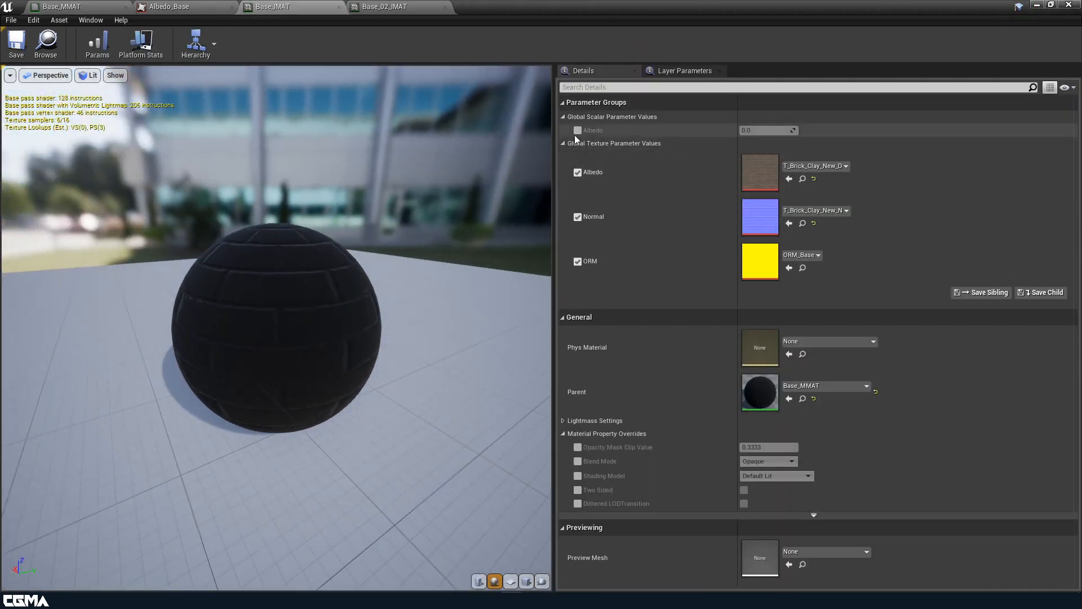
Step: Rename the Albedo scalar parameter in Base_MMAT to Albedo Tint, then apply and save the material
left_click(83, 7)
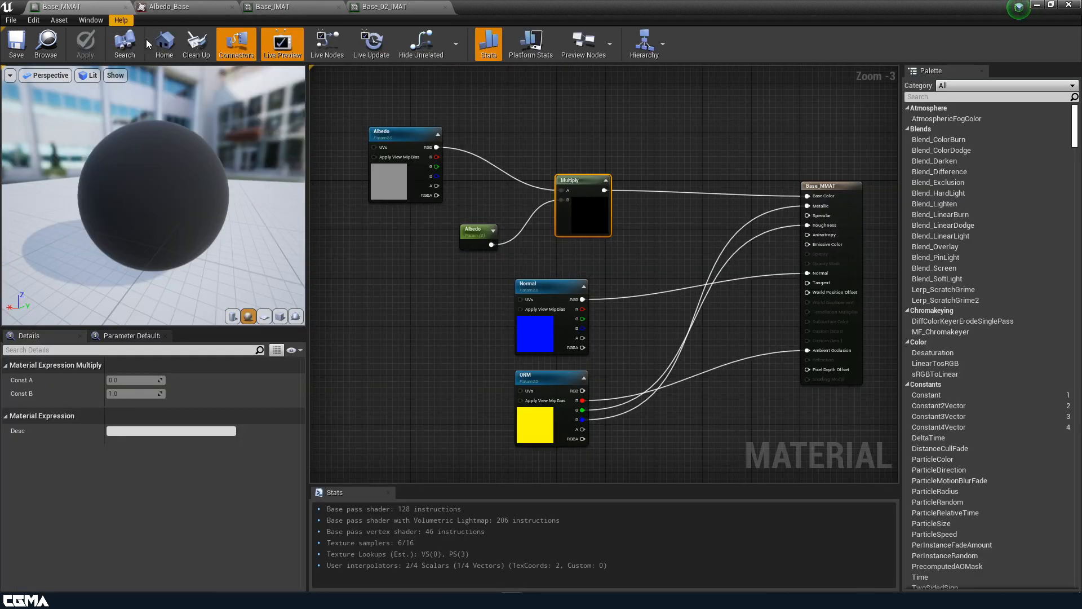
left_click(480, 235)
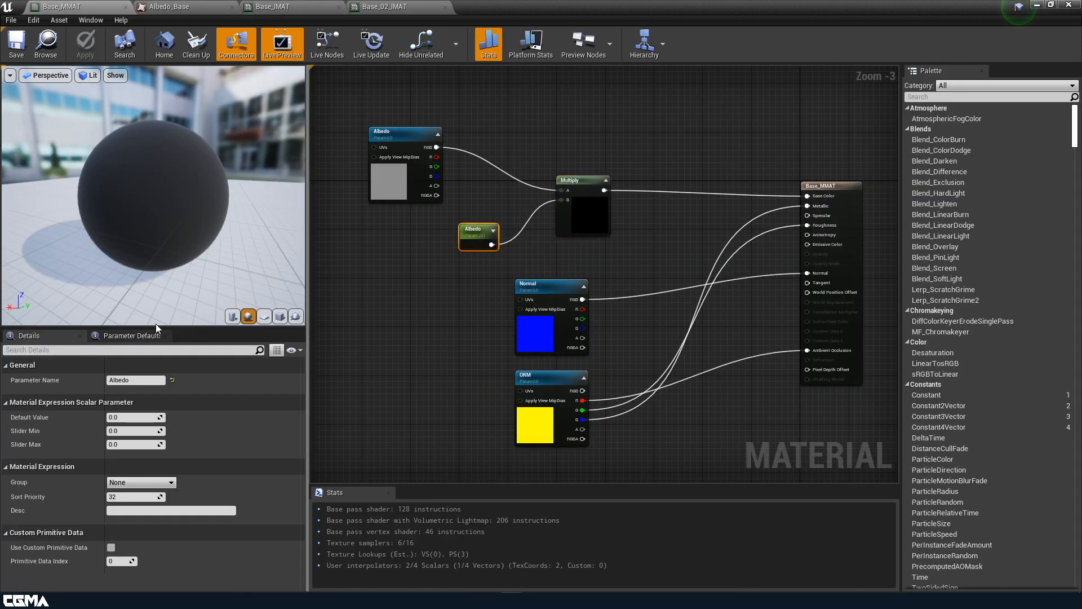
double_click(146, 381)
key("BackSpace")
type("Tint")
key("Return")
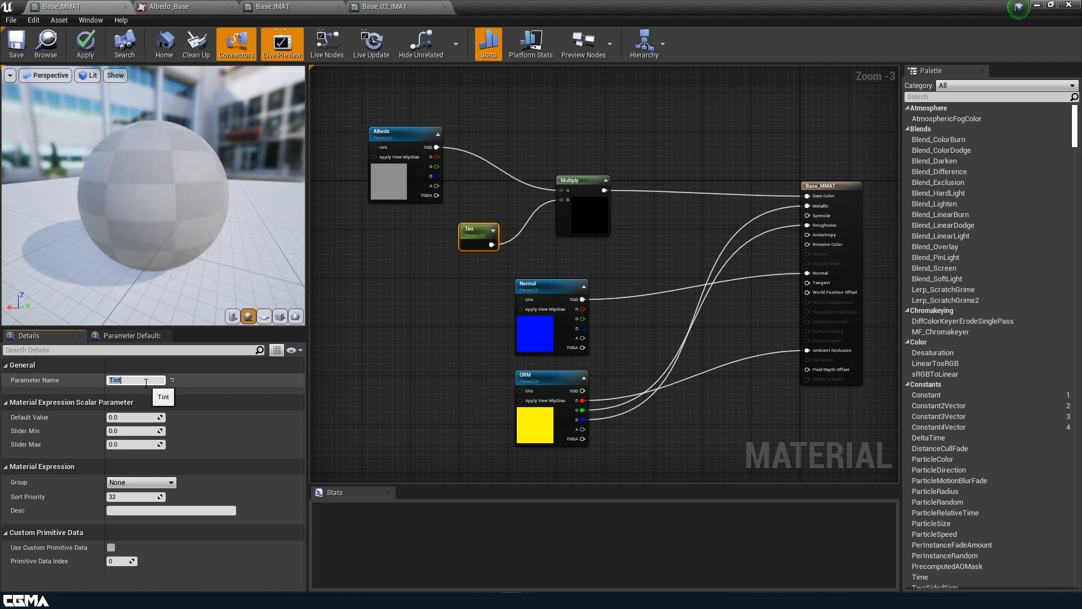
type("Al")
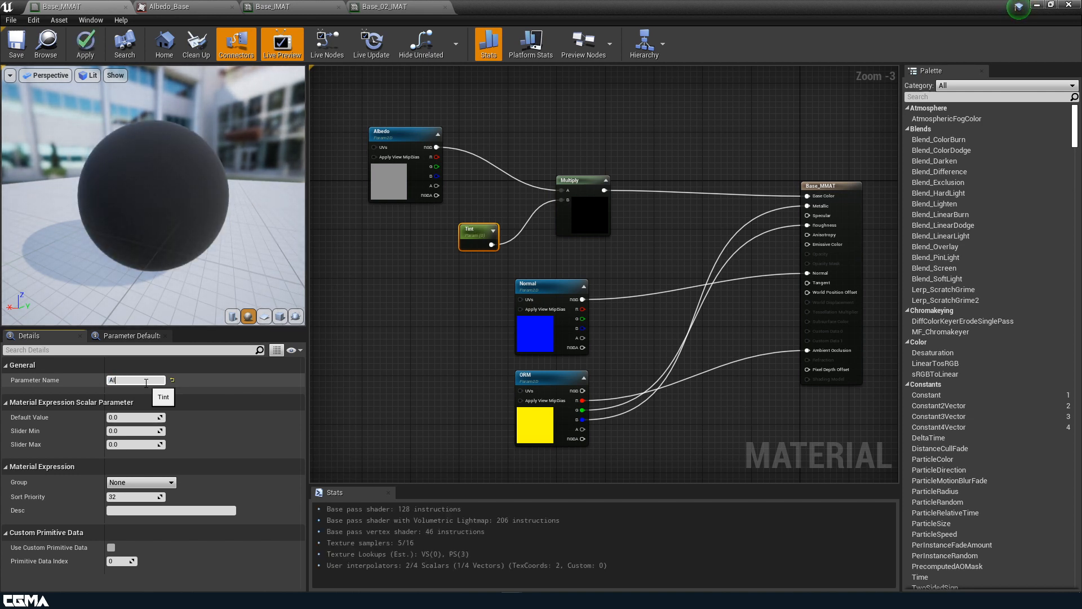
type("bedo Tint")
key("Return")
left_click(85, 44)
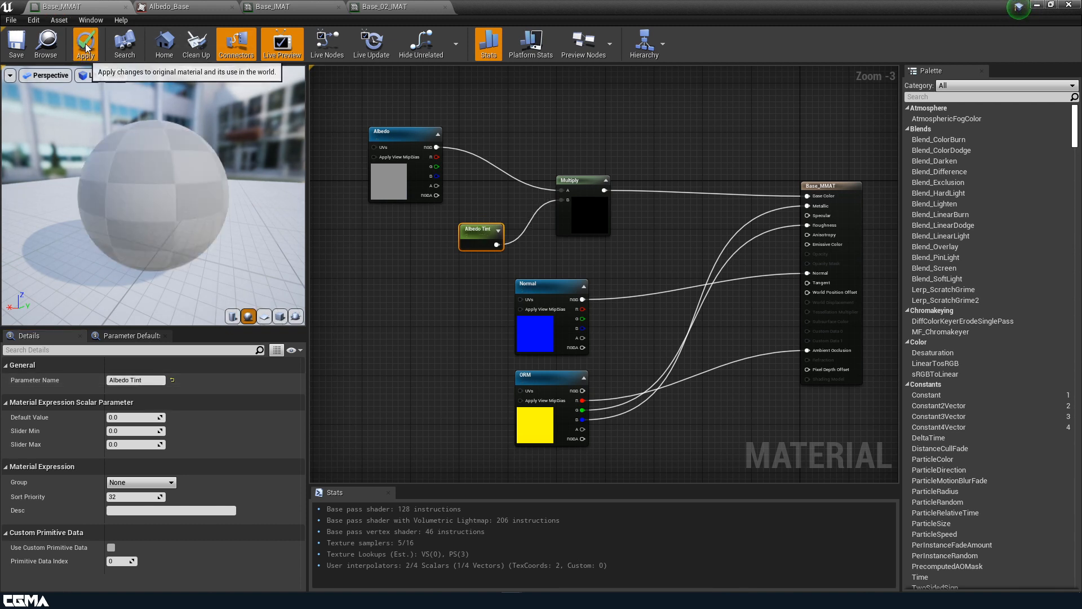
left_click(17, 44)
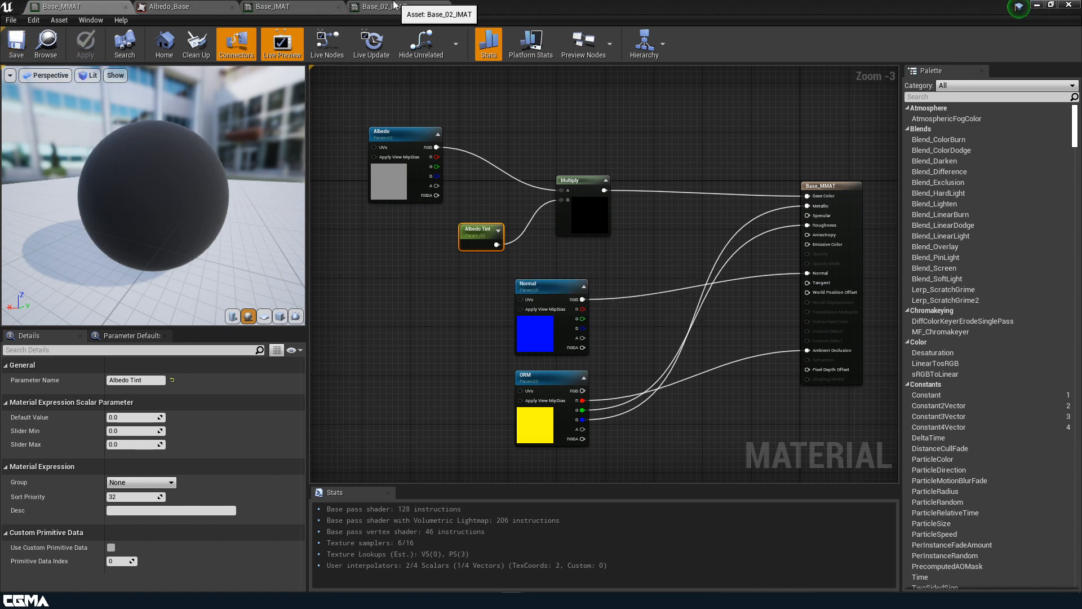
Step: Enable the Albedo Tint override in Base_IMAT and try values of 1, 2 and about 0.16 on the preview sphere
left_click(300, 6)
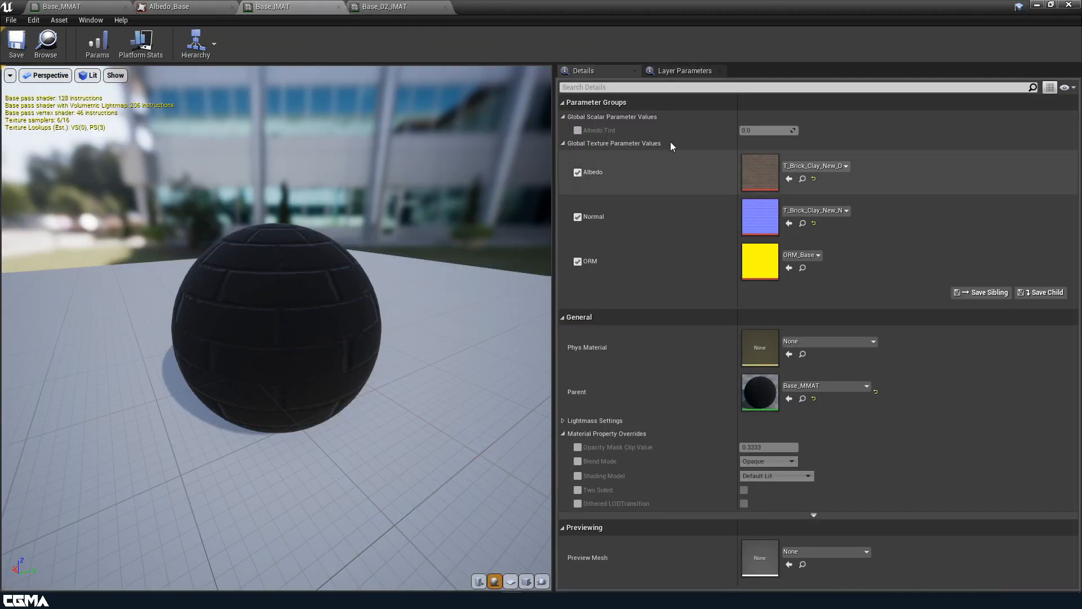
left_click(578, 130)
left_click(748, 132)
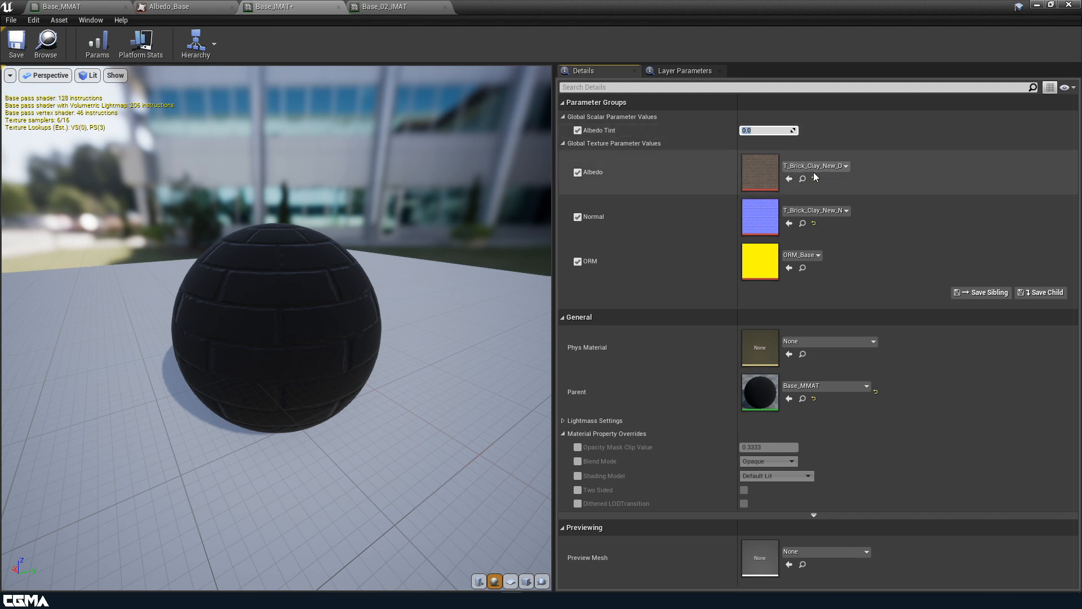
type("1")
key("Return")
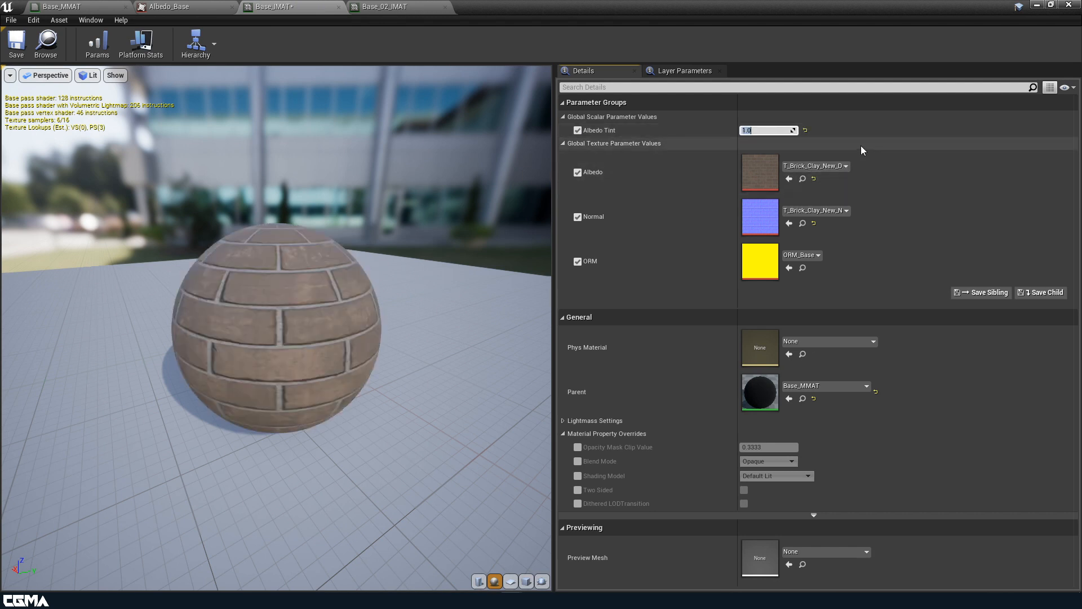
type("2")
key("Return")
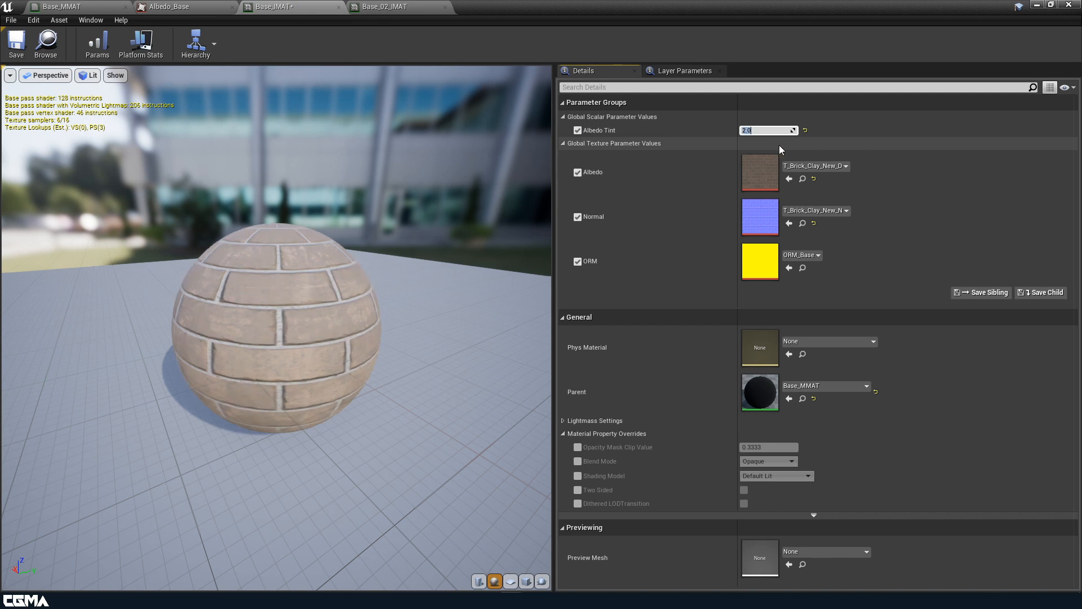
mouse_move(793, 130)
left_mouse_down()
mouse_move(891, 131)
mouse_move(806, 130)
left_mouse_up()
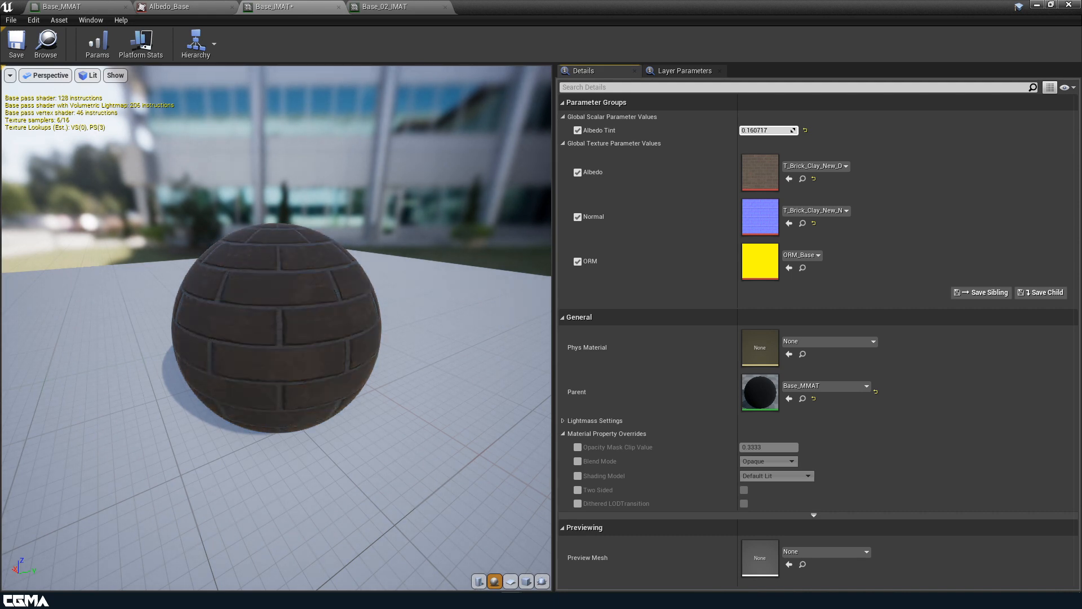
mouse_move(312, 235)
left_mouse_down()
mouse_move(282, 235)
mouse_move(312, 235)
left_mouse_up()
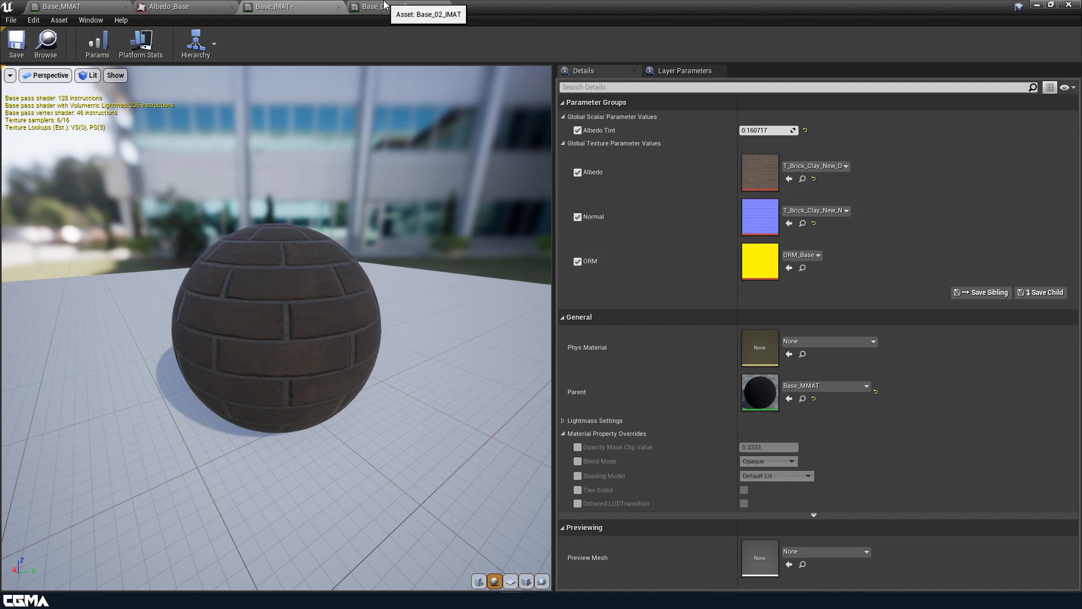
Step: In Base_MMAT, replace the Albedo Tint scalar with a Constant3Vector node placed below the Albedo texture node
left_click(105, 6)
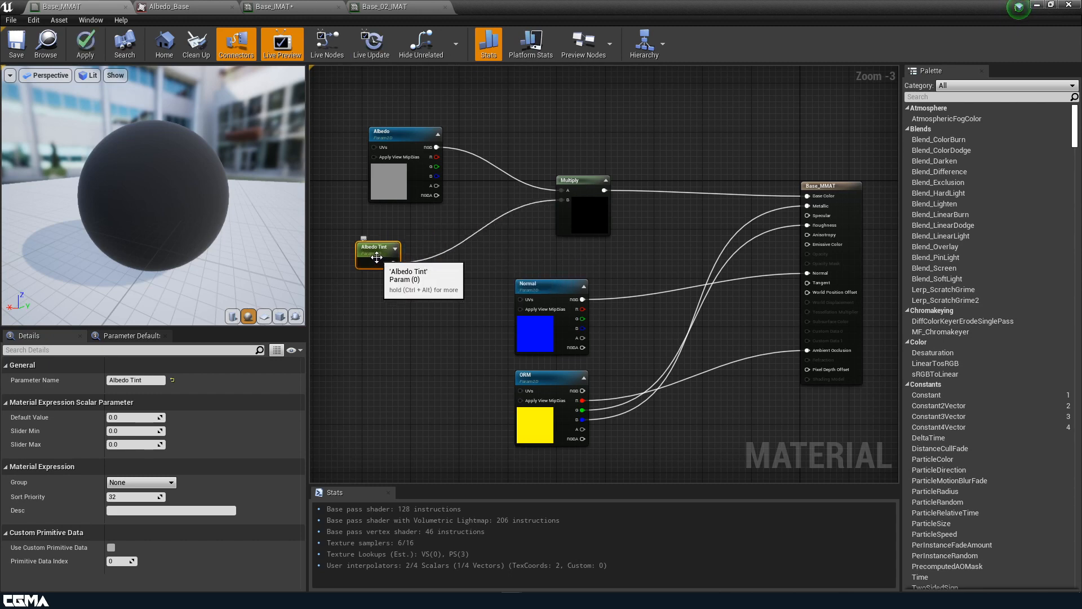
left_click(462, 253)
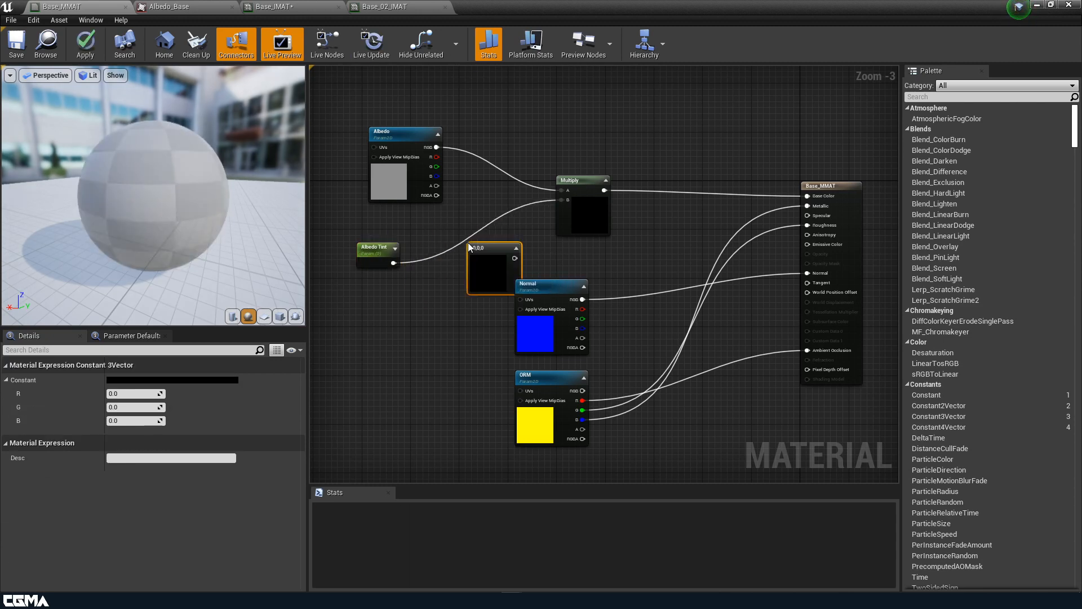
left_click(378, 262)
key("Delete")
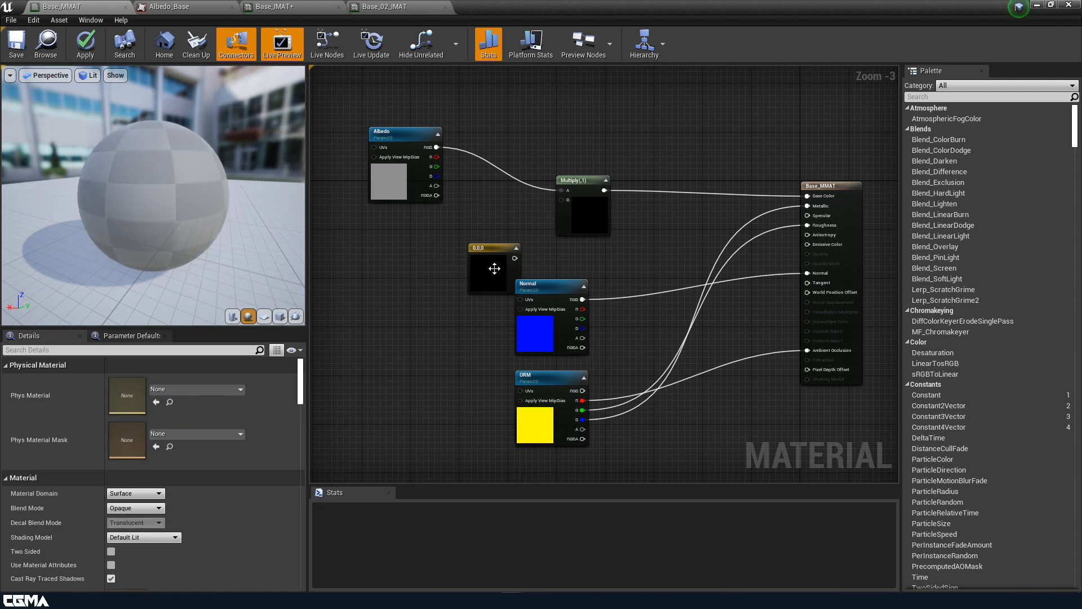
left_click_drag(494, 268, 399, 260)
Step: Convert the Constant3Vector node to a parameter and name it Albedo Tint
right_click(393, 257)
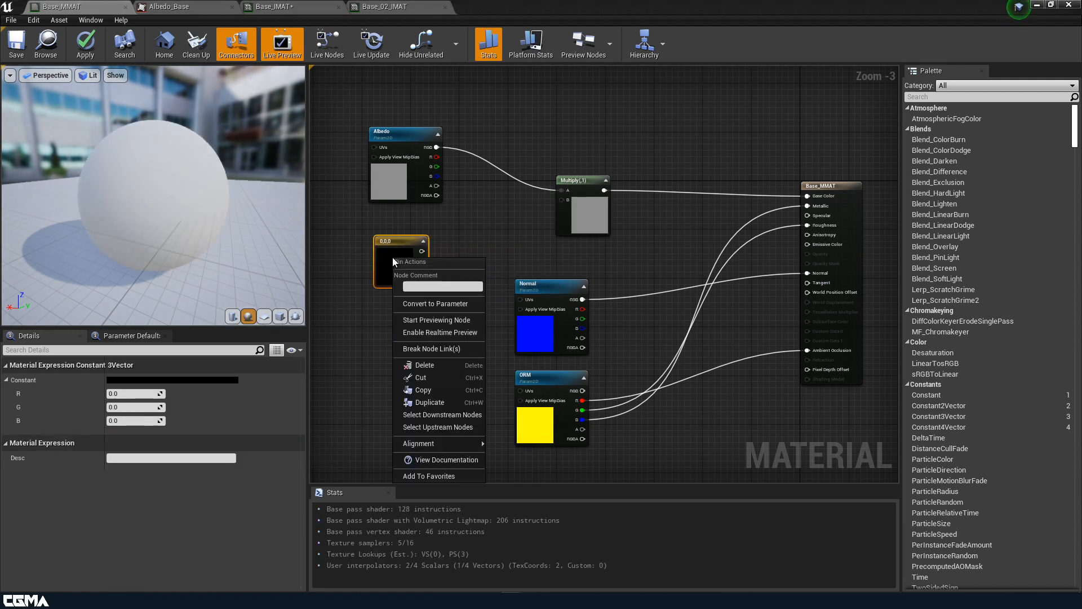
left_click(448, 300)
left_click(141, 381)
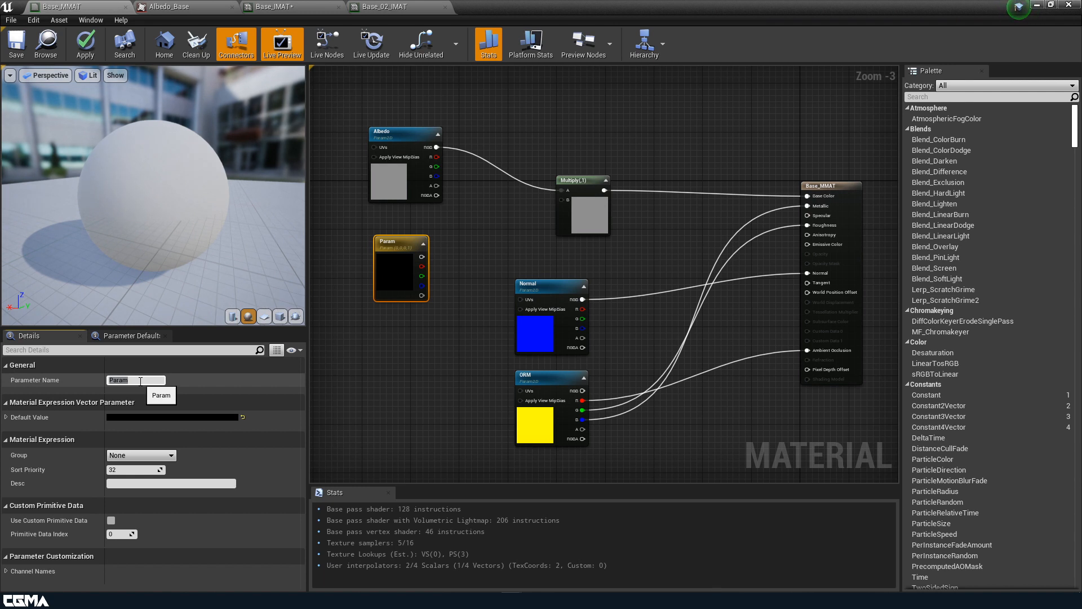
type("Albedo Tint")
key("Return")
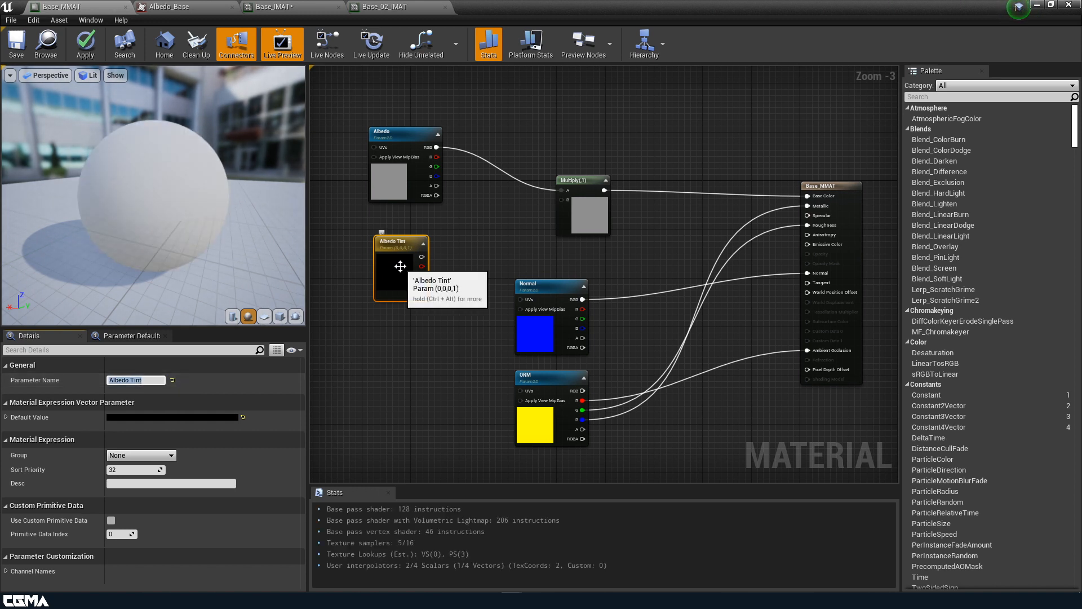
left_click_drag(400, 266, 419, 259)
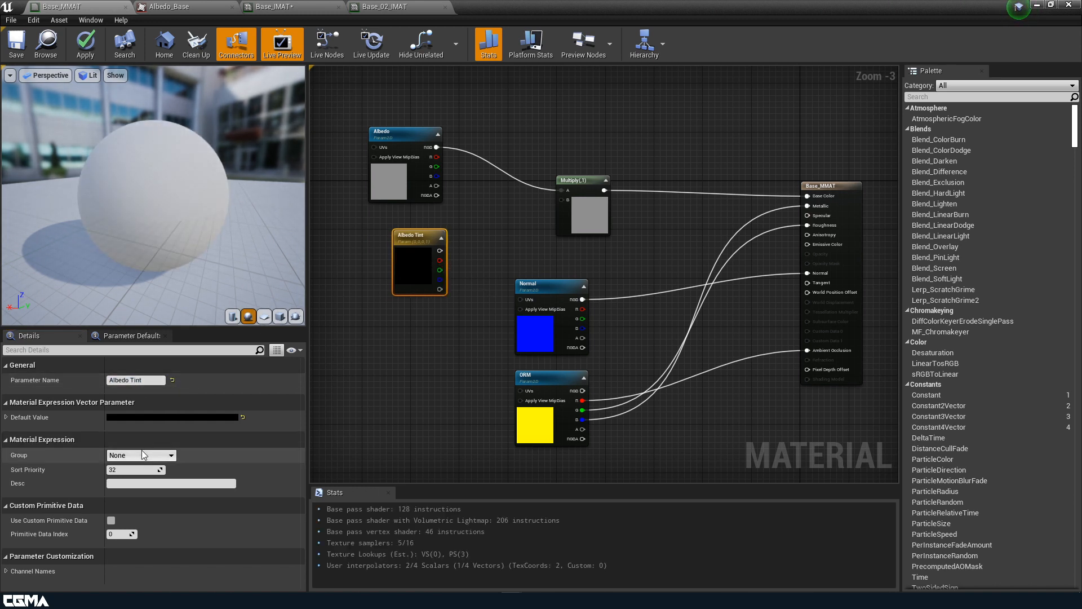
Step: Set the Albedo Tint parameter's default R, G and B values to 1
left_click(7, 417)
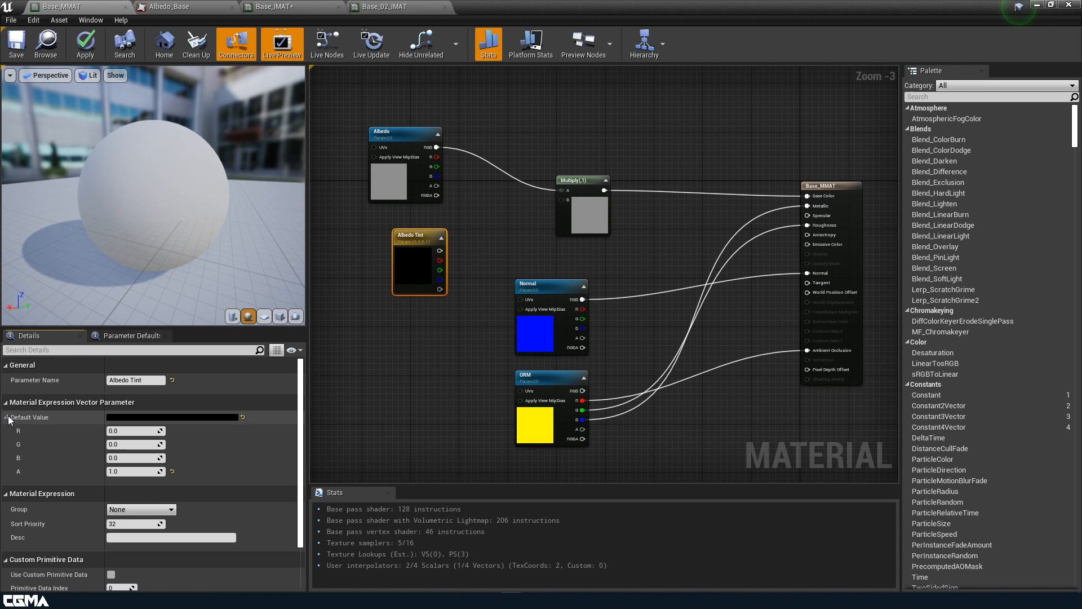
left_click(131, 432)
type("1")
left_click(129, 445)
type("1")
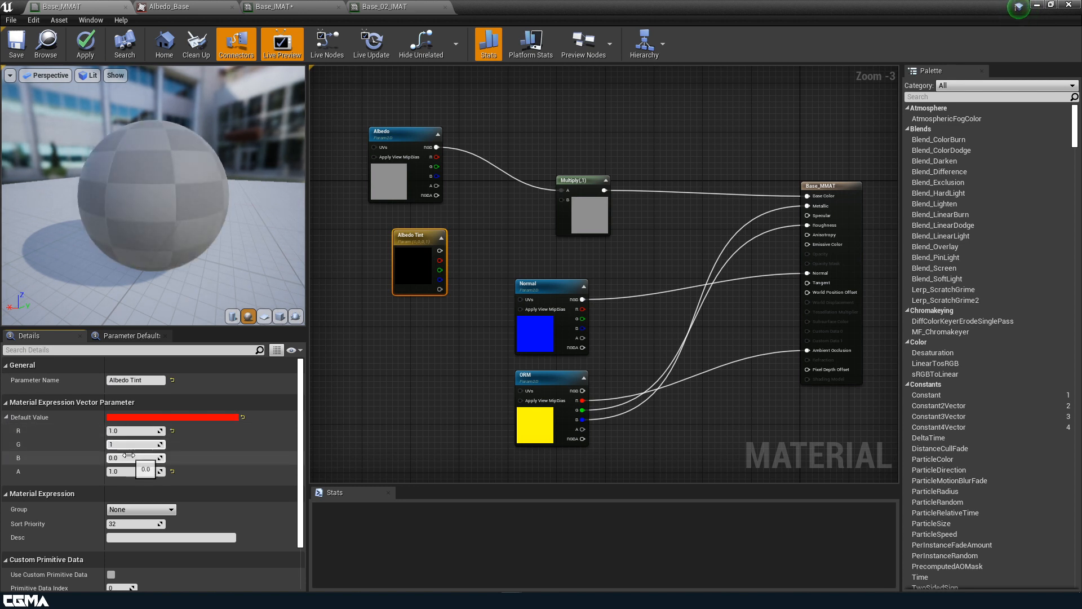
left_click(129, 455)
type("1")
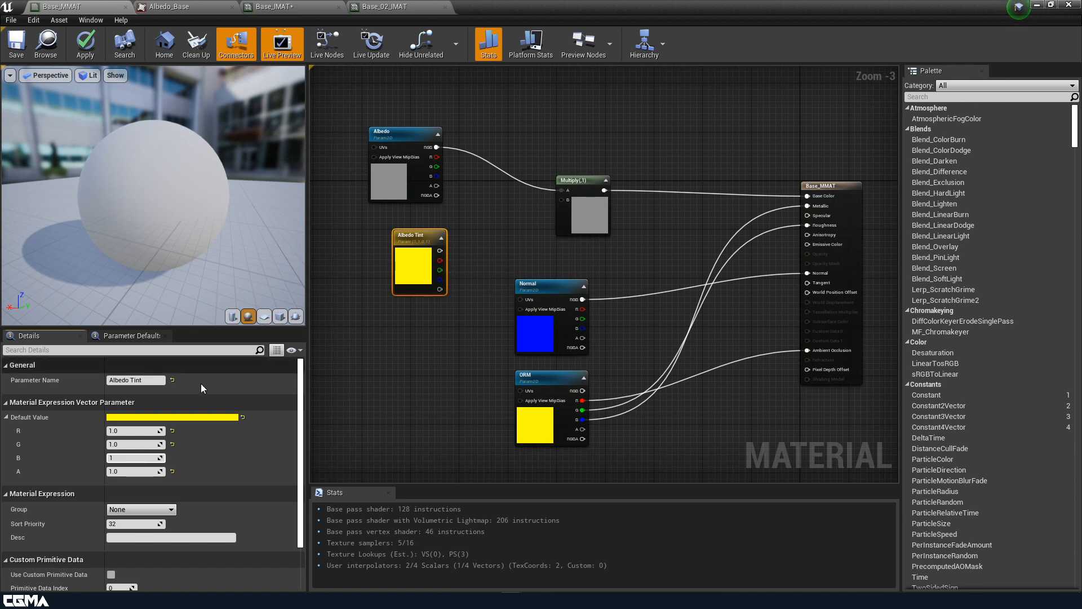
left_click(335, 422)
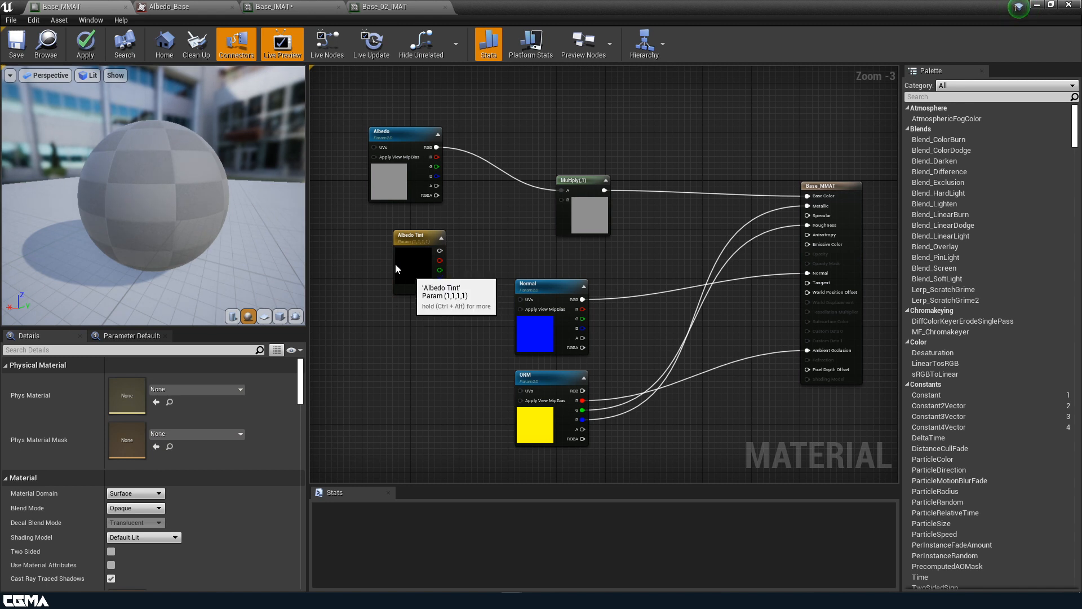
Step: Place the Albedo Tint node directly under the Albedo texture, wire it into Multiply input B, and apply and save Base_MMAT
left_click_drag(395, 262, 365, 245)
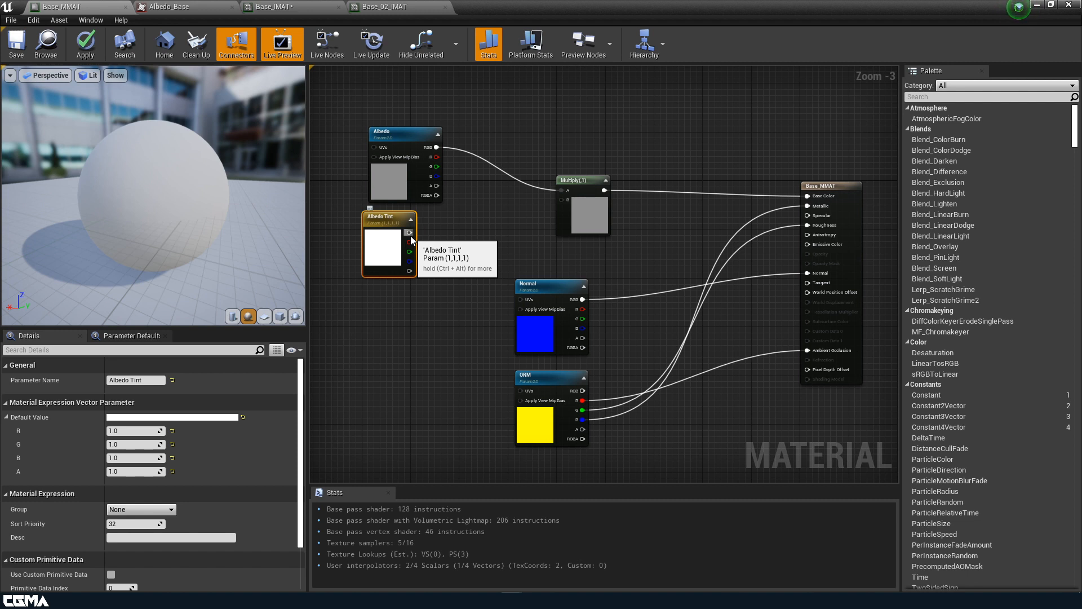
left_click_drag(410, 234, 562, 200)
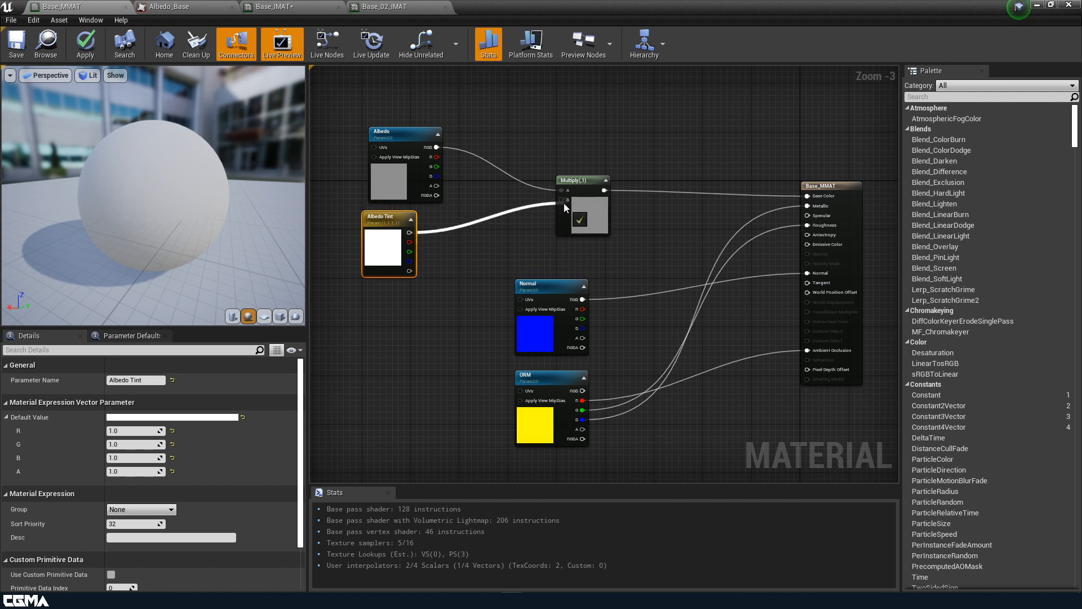
left_click(85, 43)
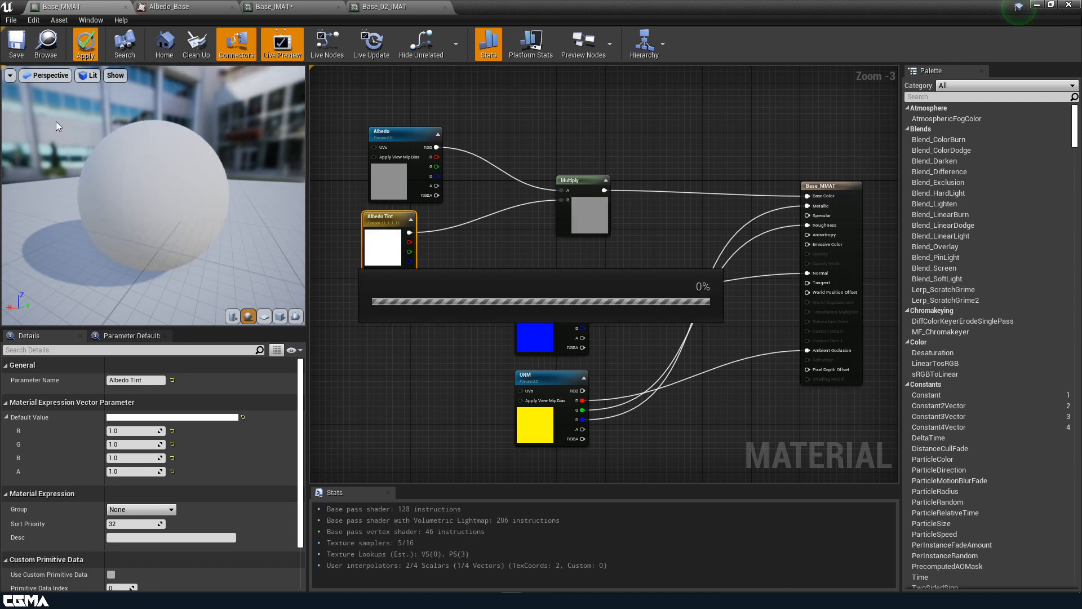
left_click(14, 51)
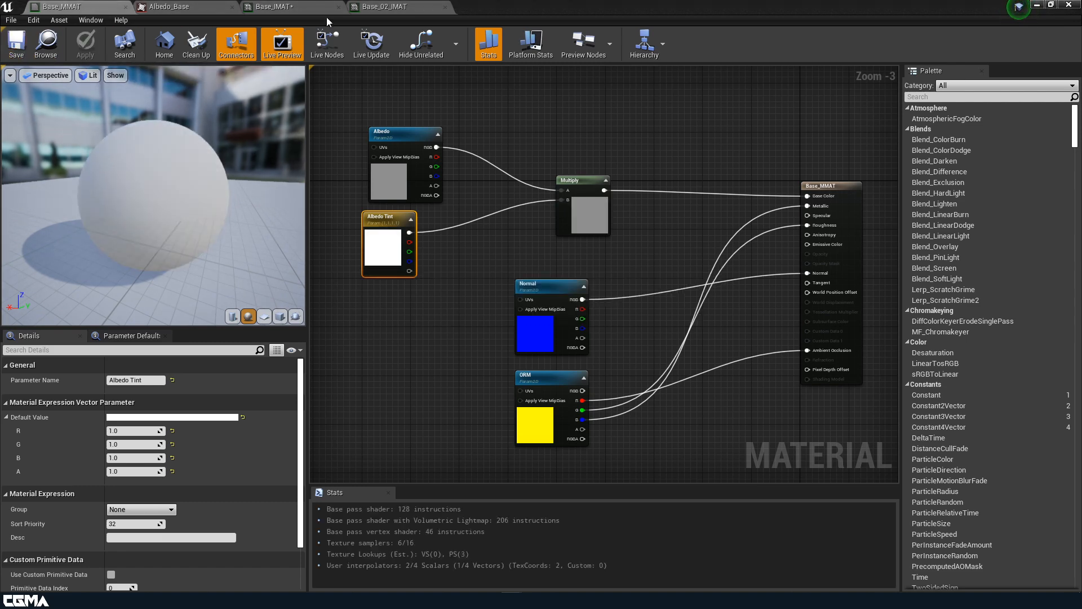
Step: Save the Base_IMAT instance and view the Base_02_IMAT instance with the new vector parameter
left_click(315, 6)
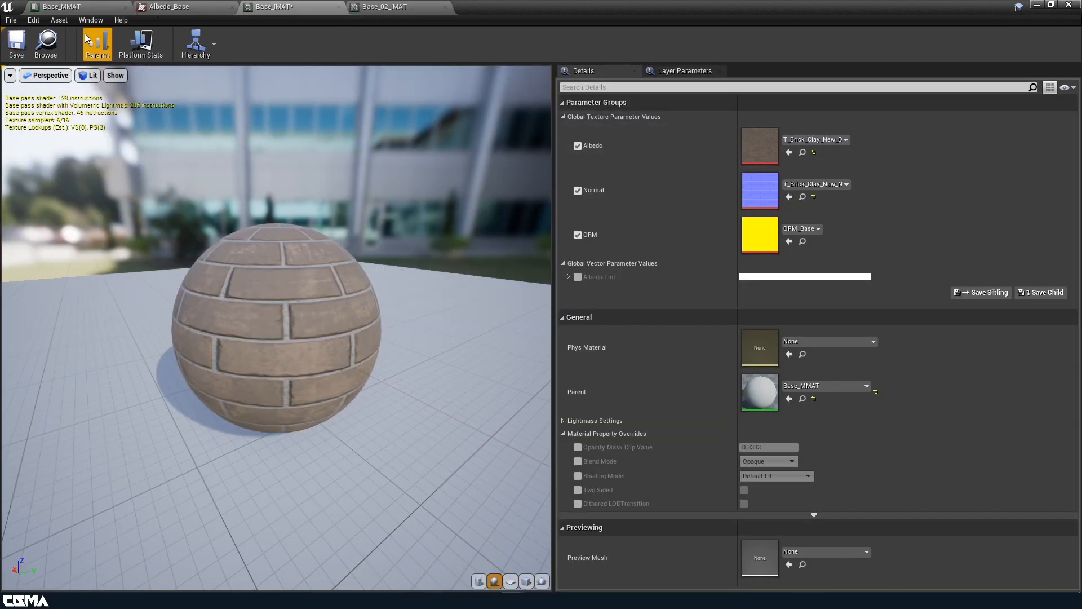
left_click(11, 51)
left_click(375, 7)
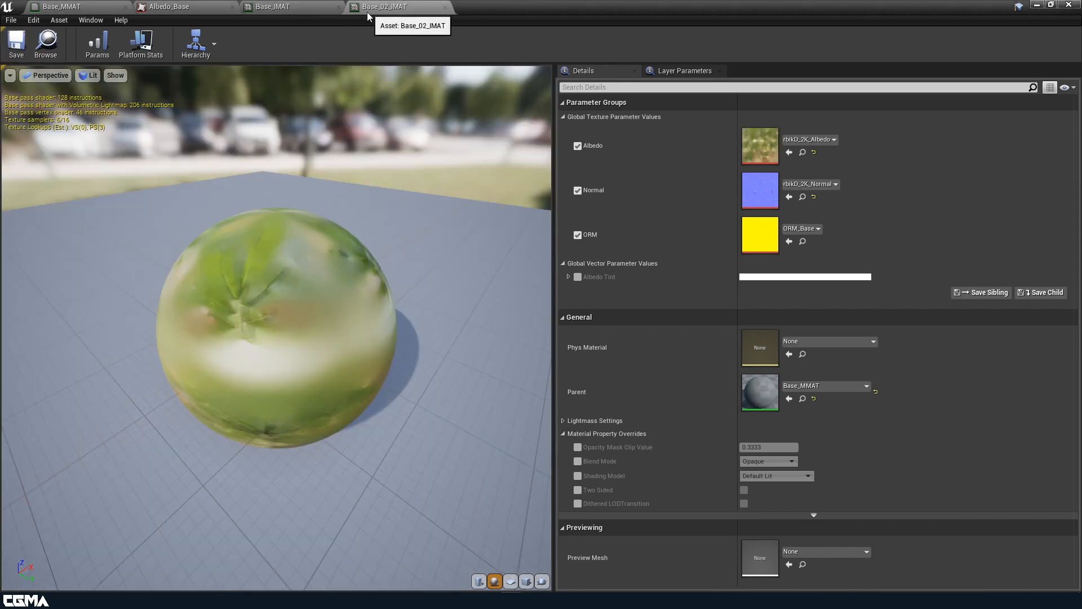
Step: Enable the Albedo Tint override in Base_IMAT and expand its R, G, B and A channels
left_click(324, 8)
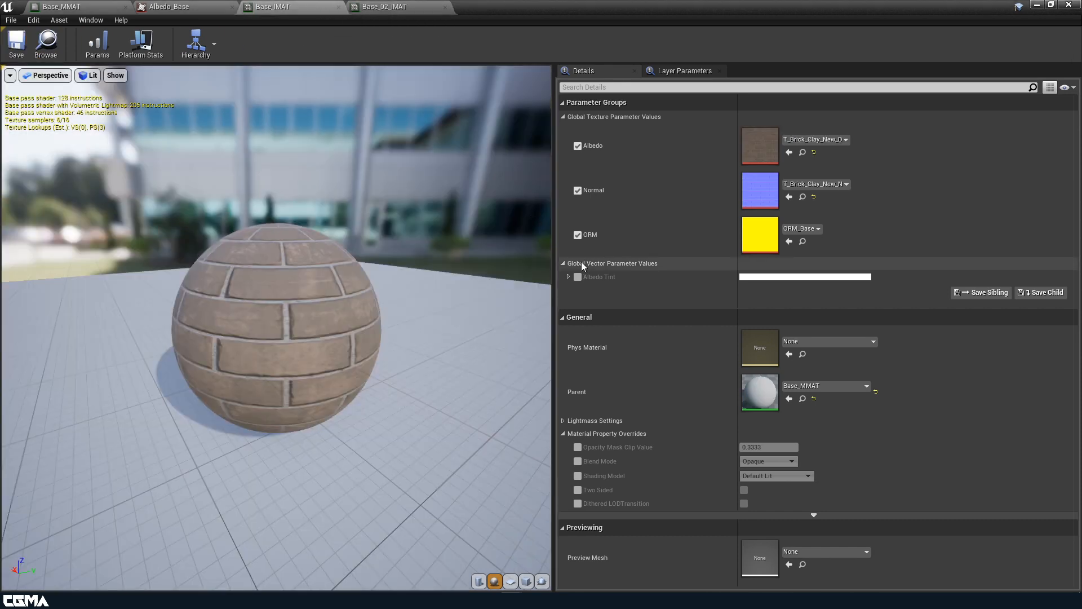
left_click(578, 276)
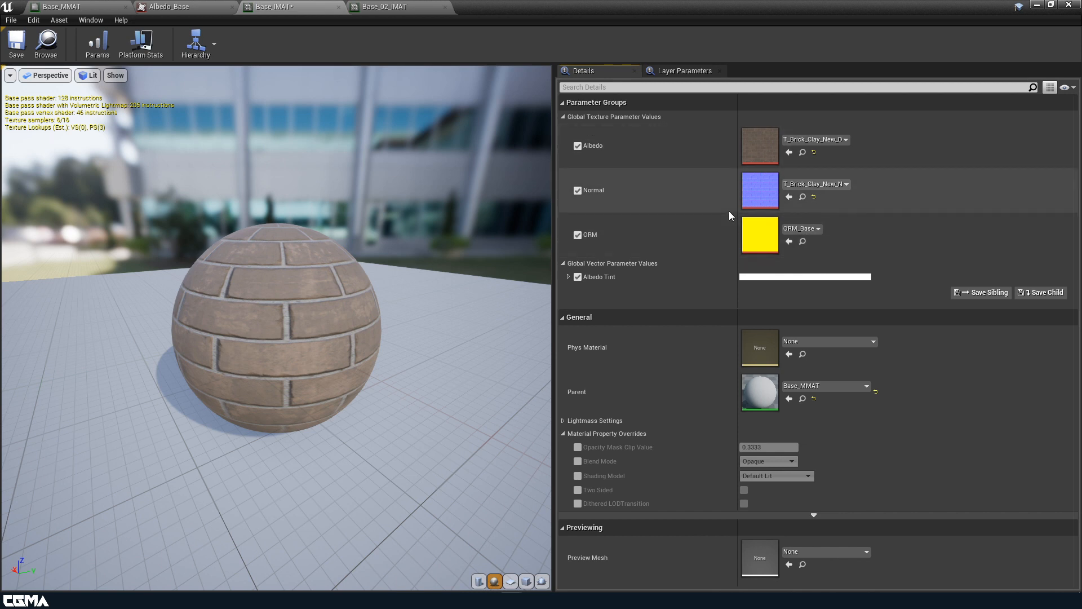
left_click(569, 275)
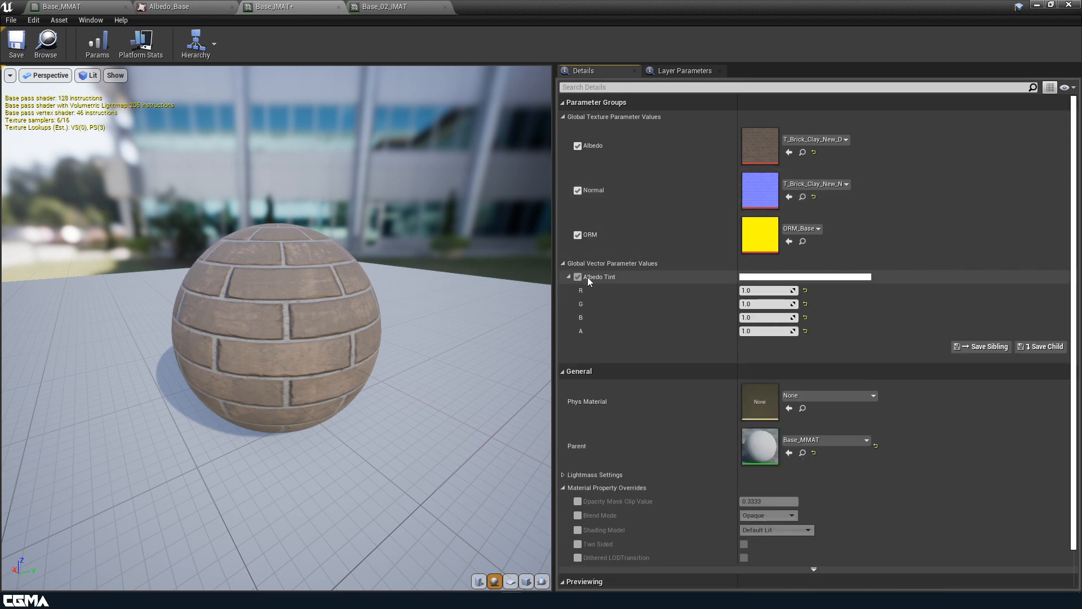
Step: Set the G and B channels of Base_IMAT's Albedo Tint to 0 to tint the bricks red
left_click(770, 303)
type("0")
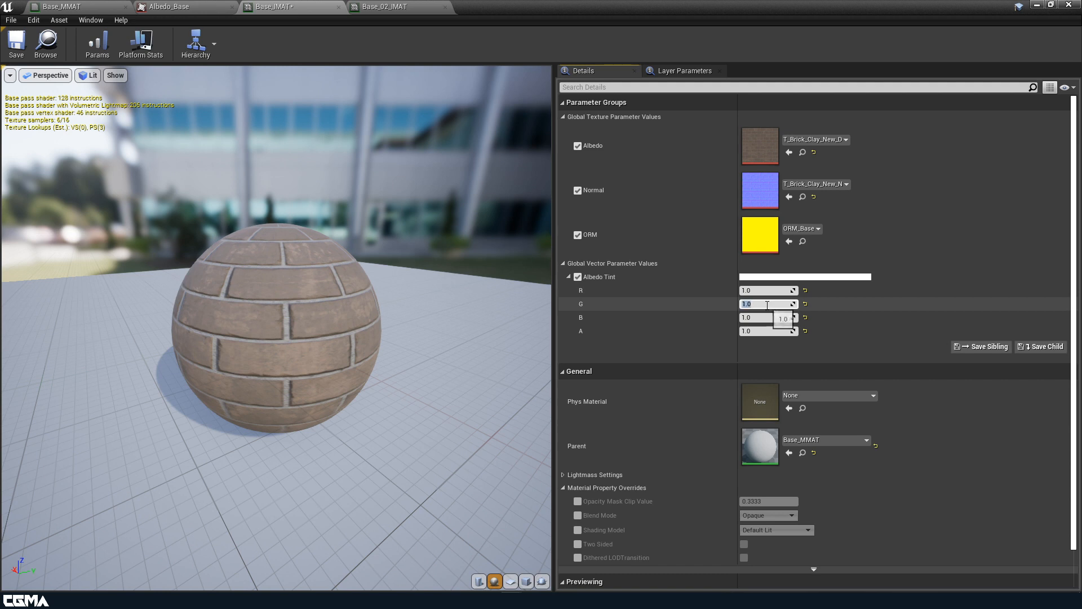
left_click(755, 318)
type("0")
key("Return")
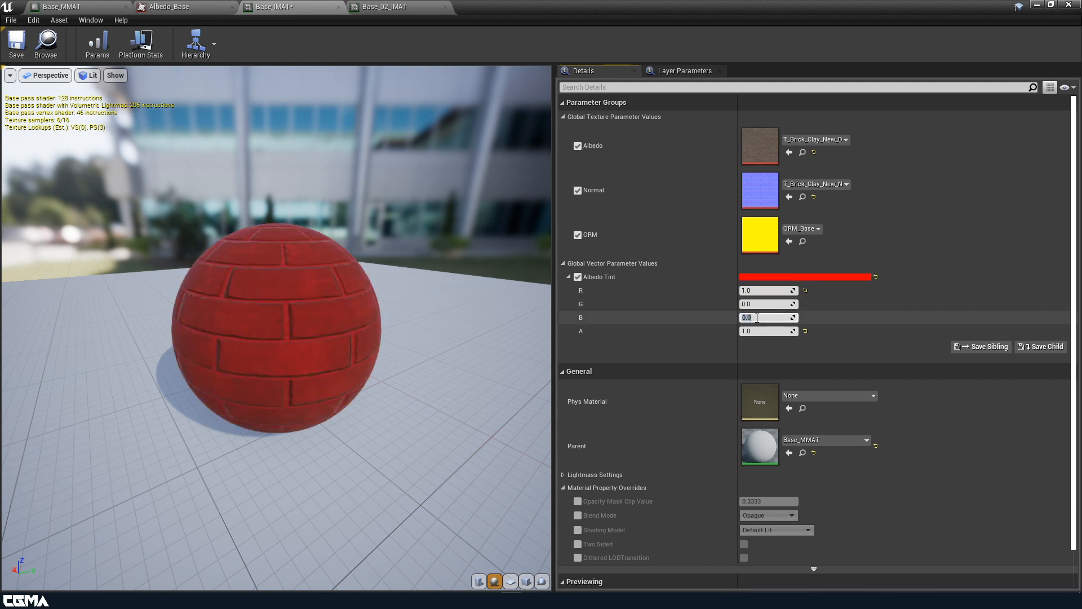
Step: Change the Albedo Tint to G 1, R 0 and B 1 and inspect the preview sphere
left_click(766, 304)
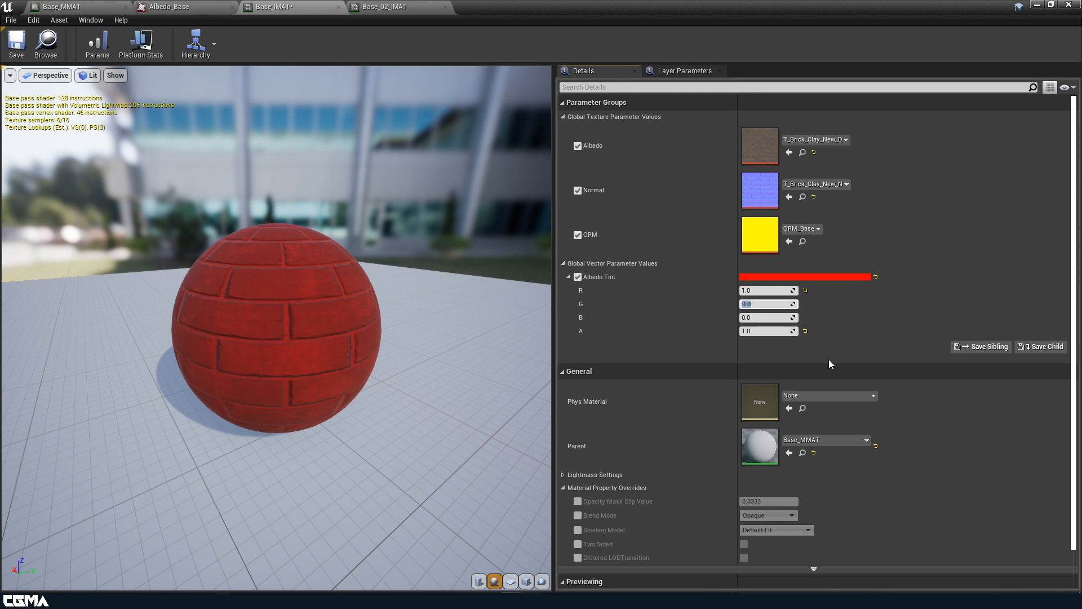
key("Return")
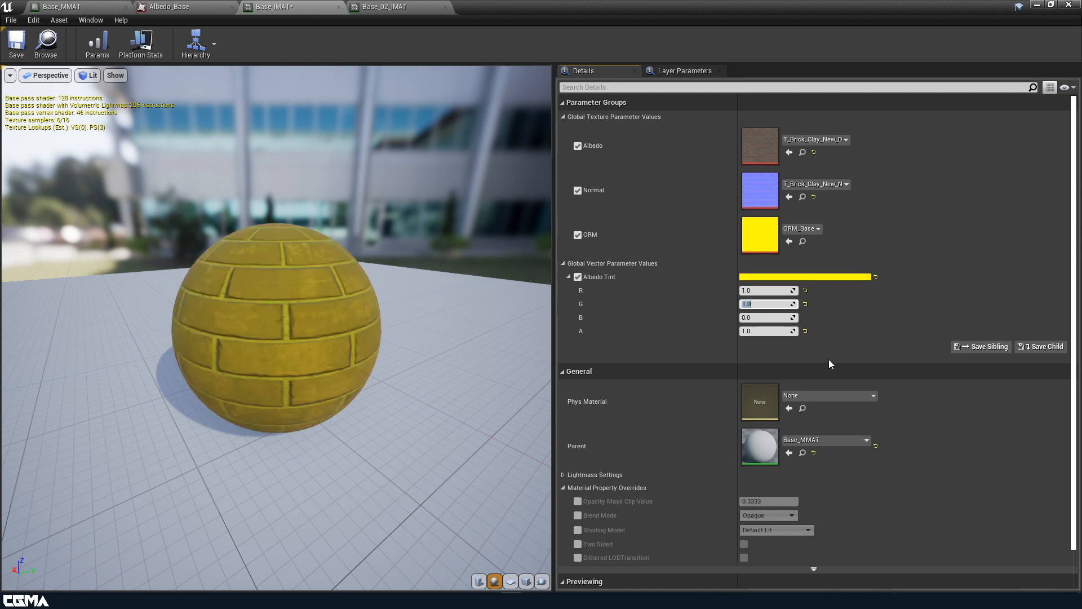
left_click(771, 291)
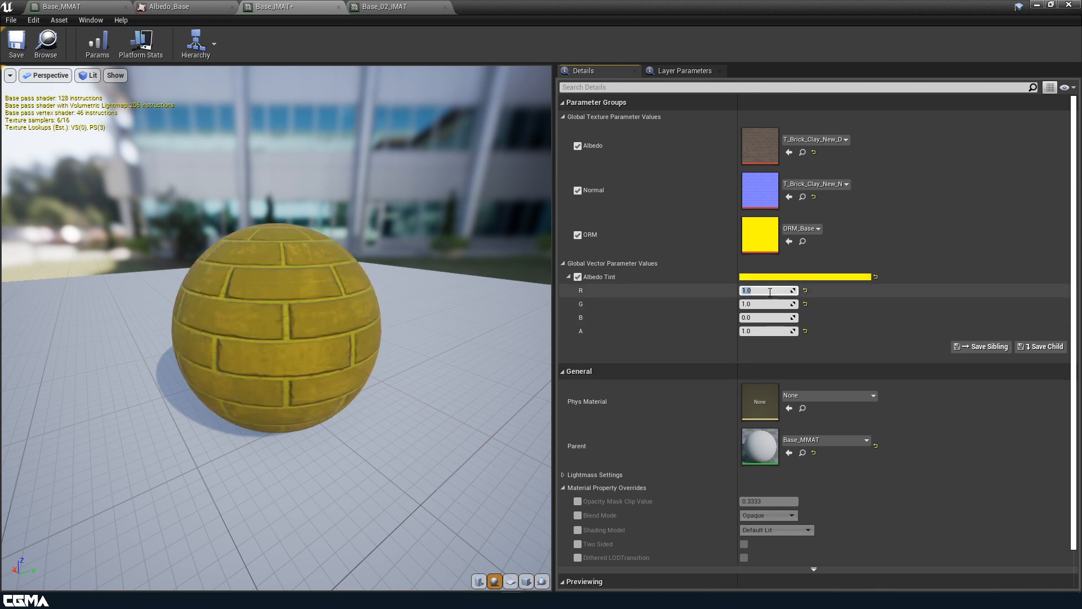
type("0")
left_click(779, 318)
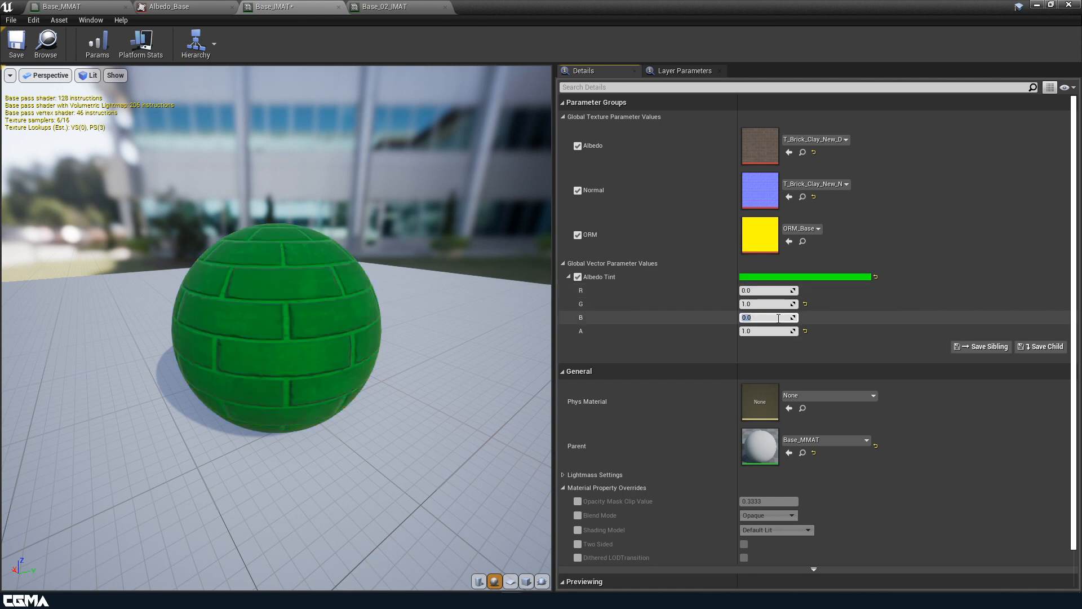
type("1")
key("Return")
mouse_move(294, 342)
left_mouse_down()
mouse_move(305, 321)
mouse_move(313, 344)
left_mouse_up()
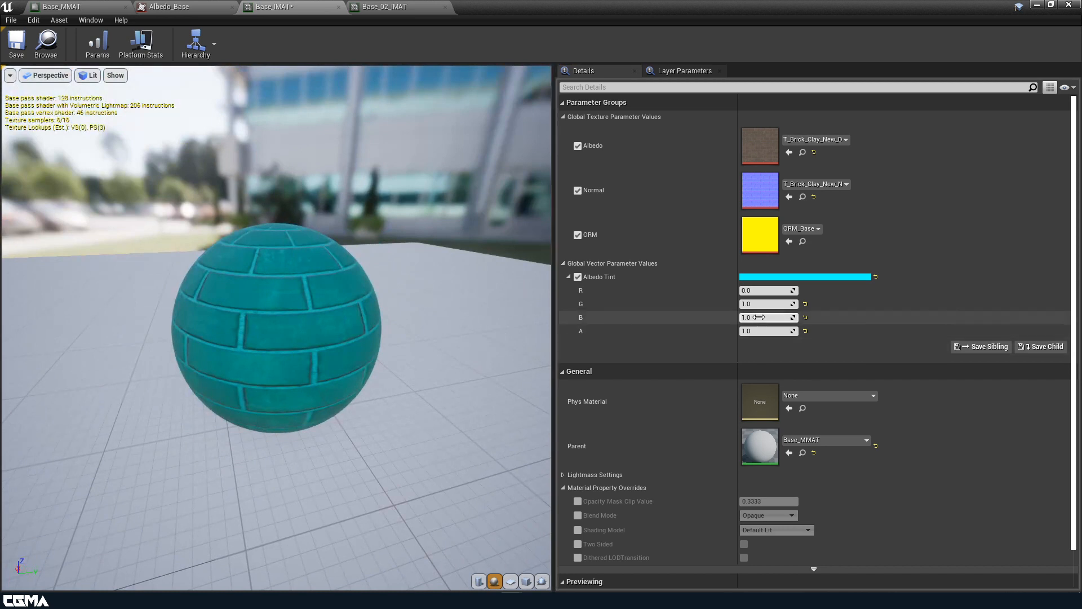
Step: Try Albedo Tint values above 1 by setting R to 2 and B to 2, then B to 5
left_click(762, 290)
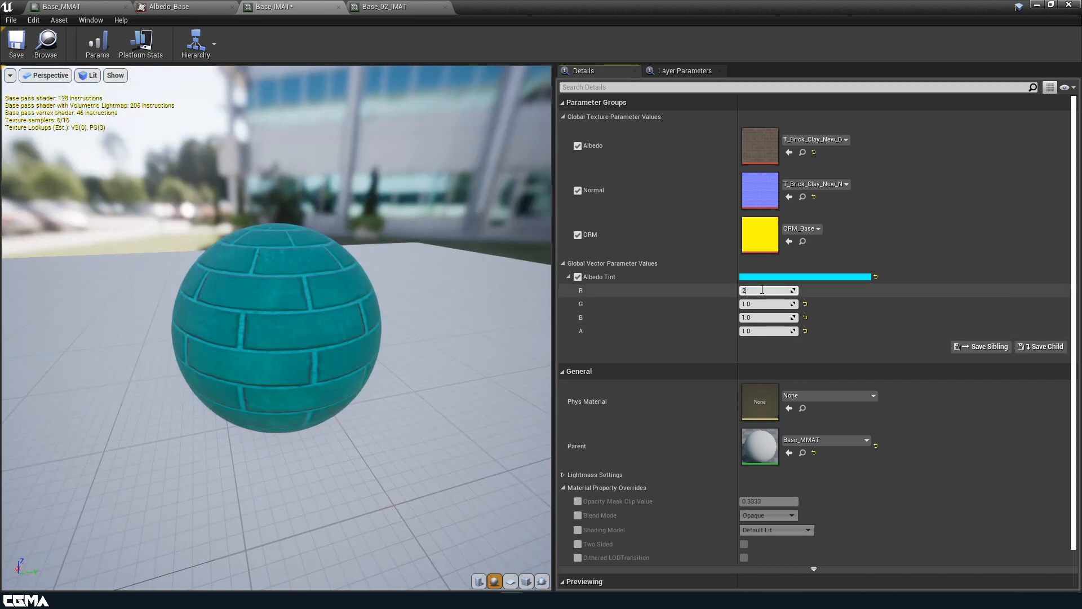
key("Return")
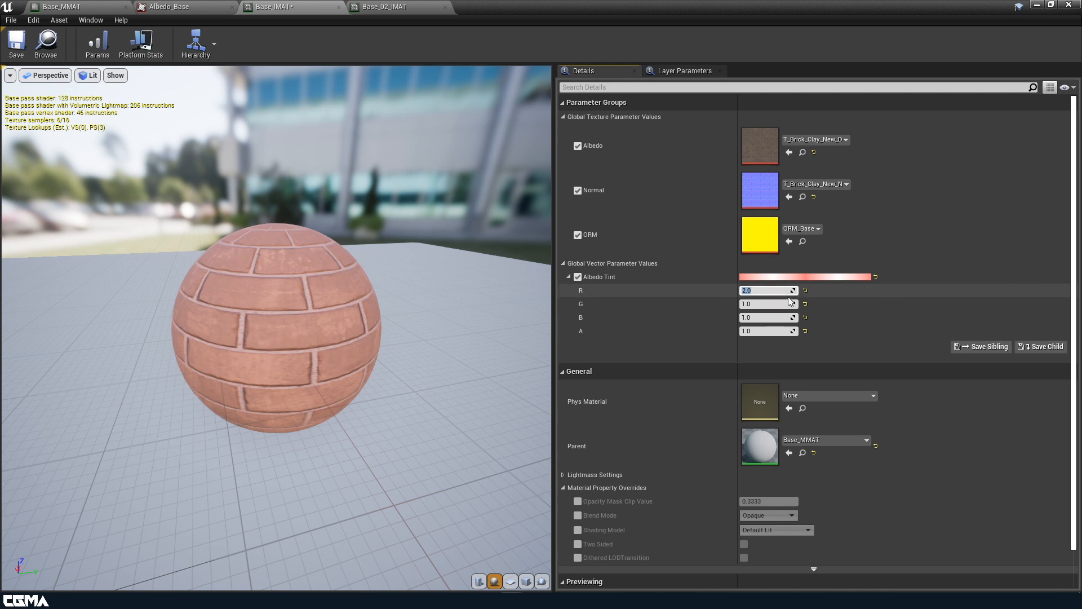
left_click(771, 317)
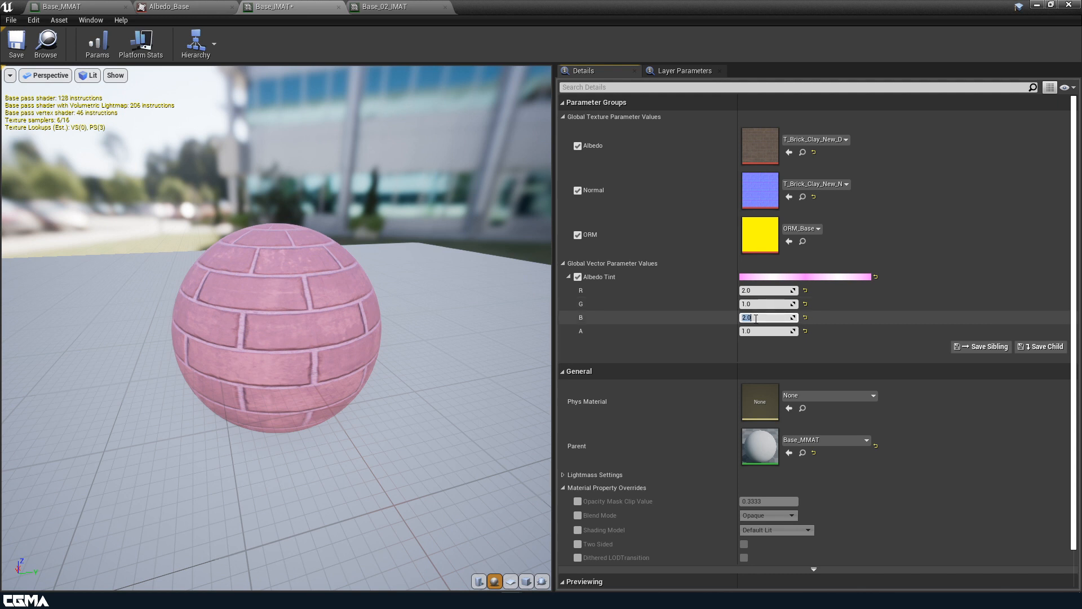
type("5")
key("Return")
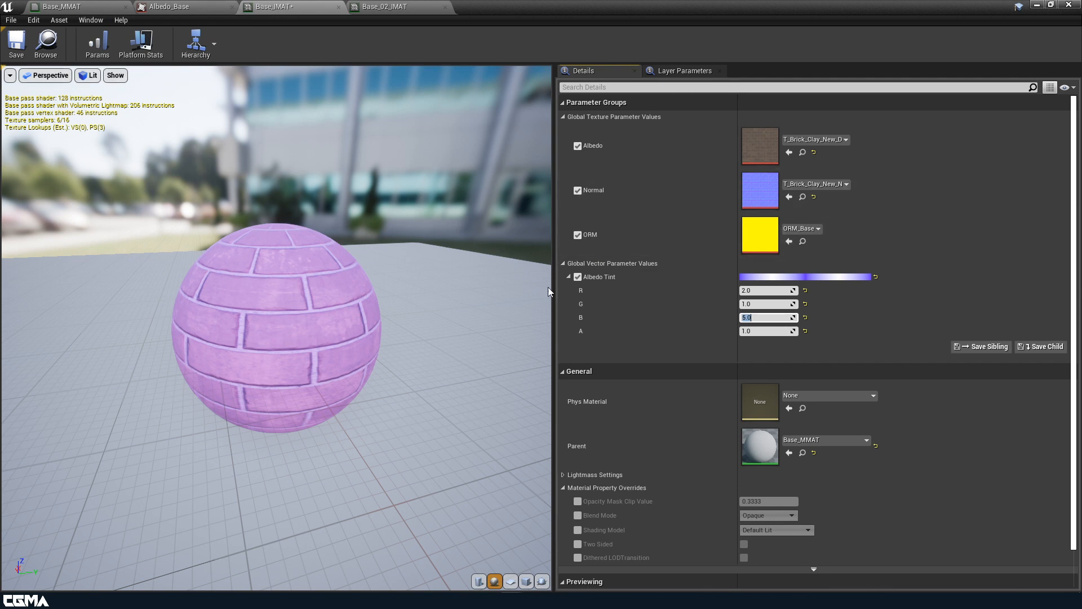
Step: Disable the Albedo Tint override, keep the Albedo texture override enabled, and save Base_IMAT
left_click(579, 277)
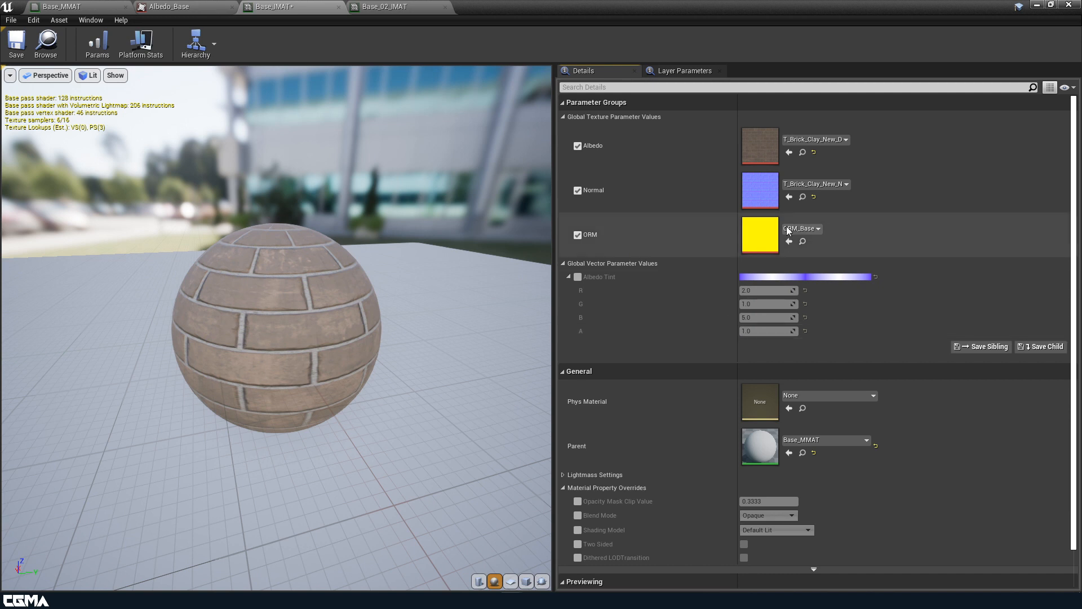
left_click(578, 146)
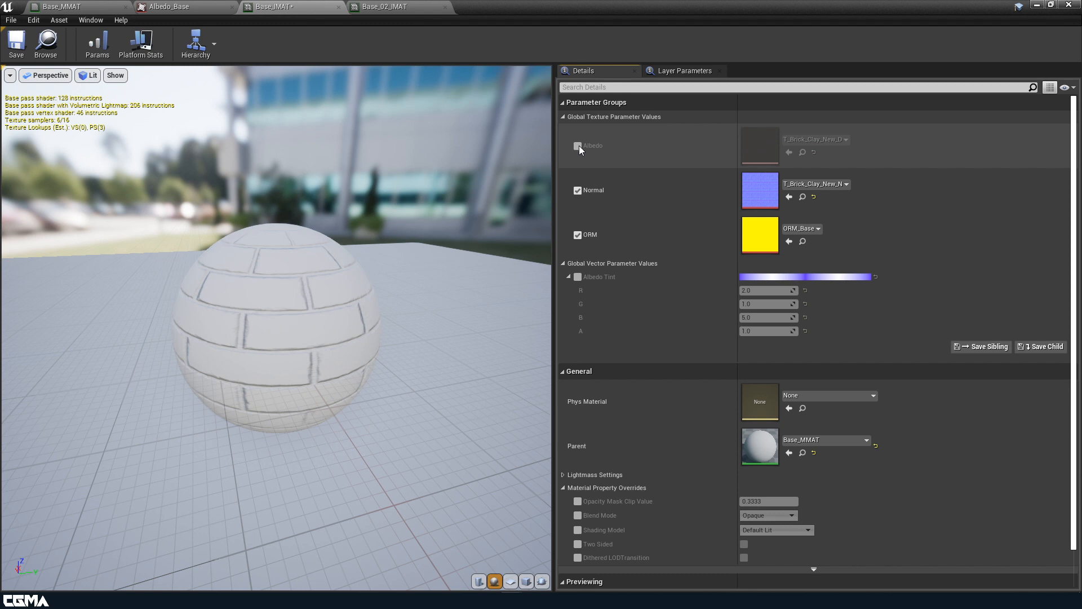
left_click(578, 146)
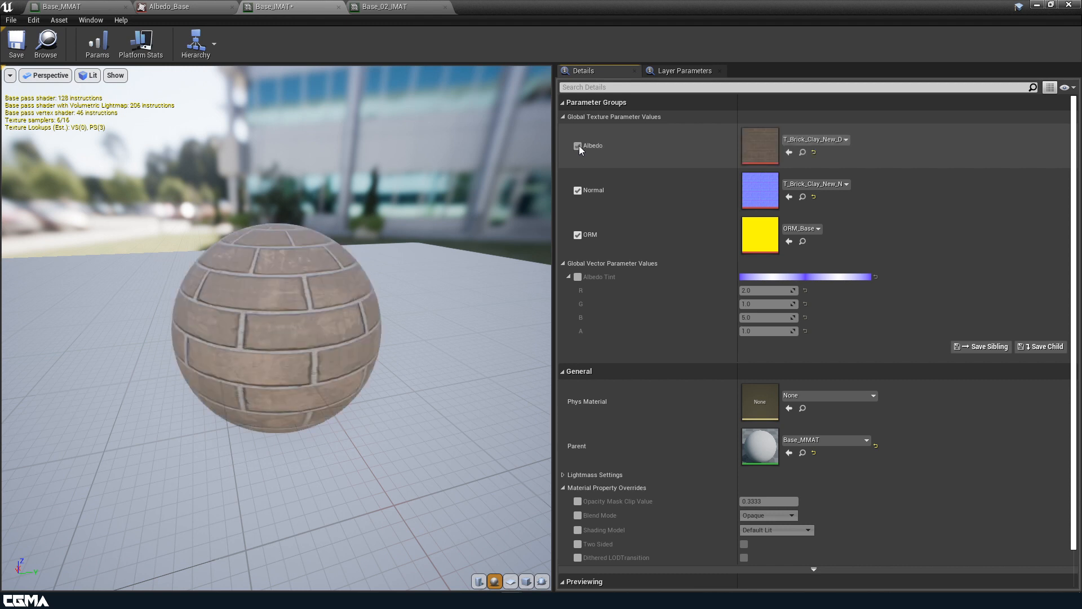
left_click(17, 44)
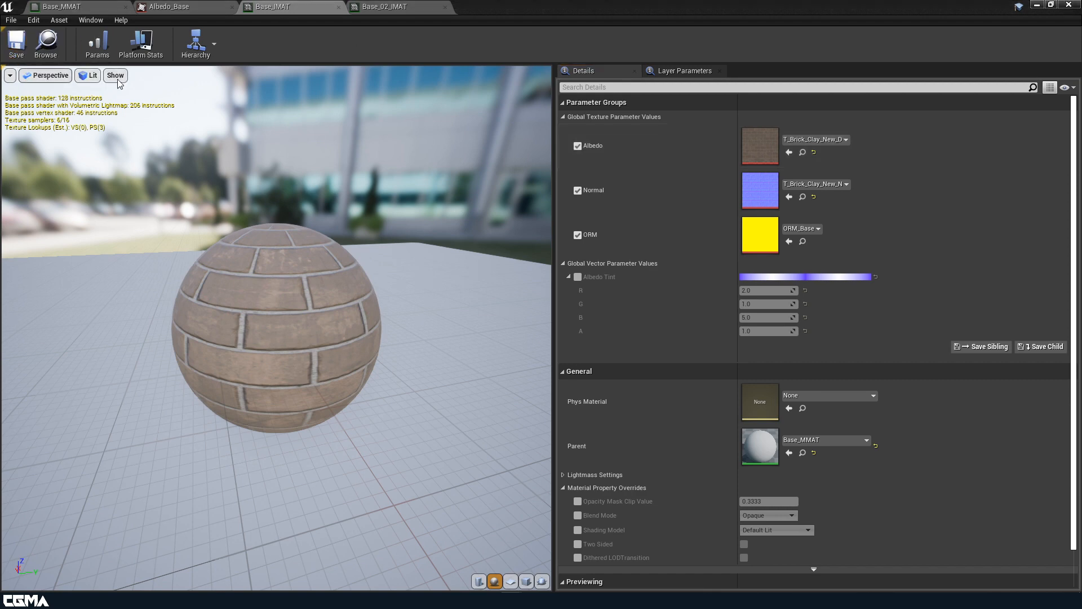
Step: In Base_MMAT, assign the Albedo texture parameter to a new group named Textures with sort priority 6
left_click(62, 7)
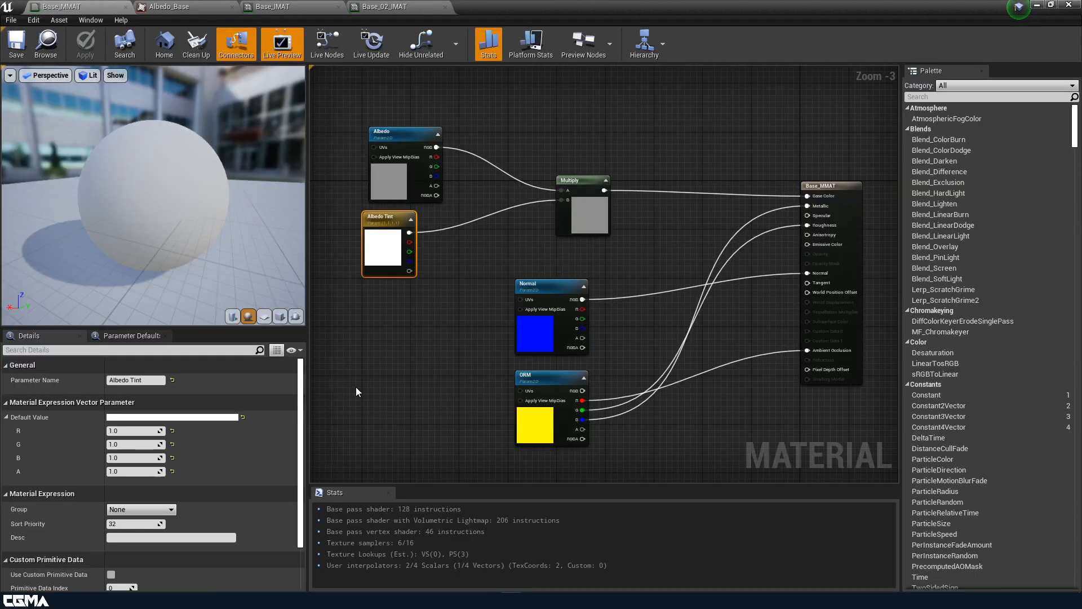
right_click_drag(460, 364, 545, 324)
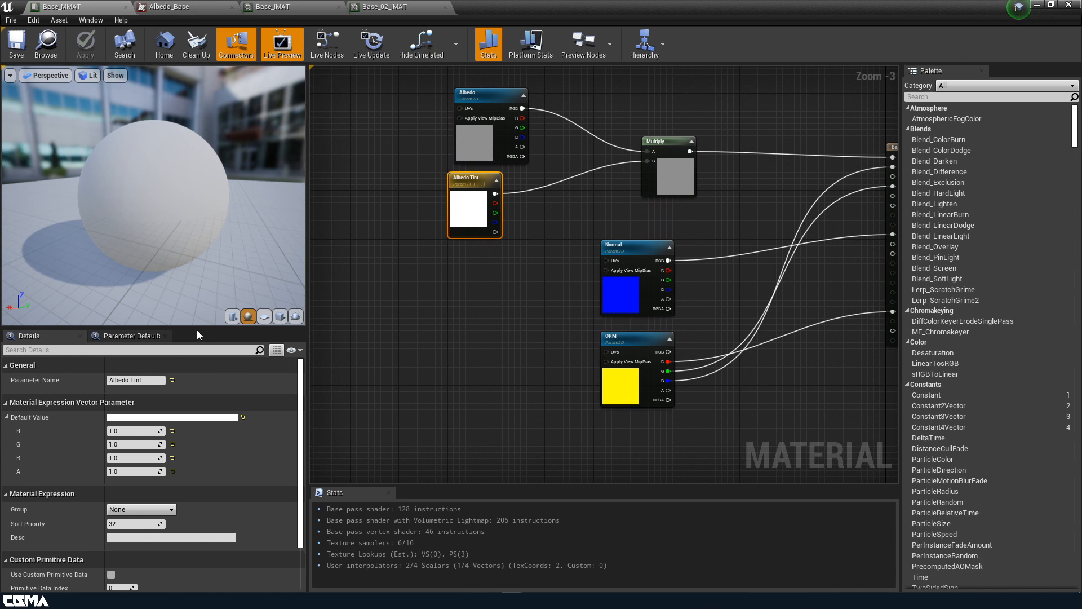
left_click_drag(203, 326, 288, 226)
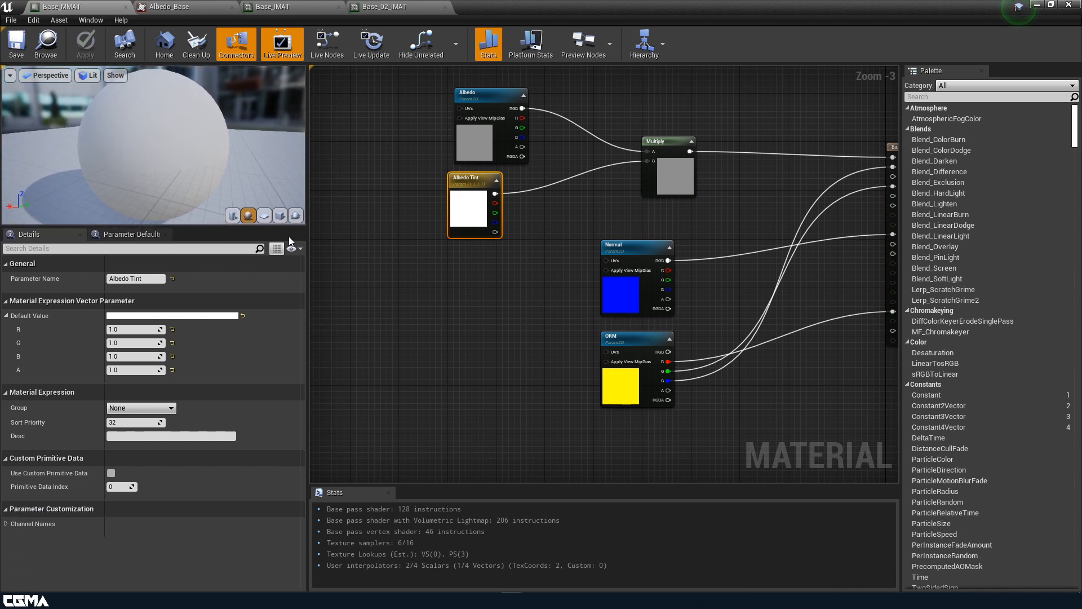
left_click(482, 119)
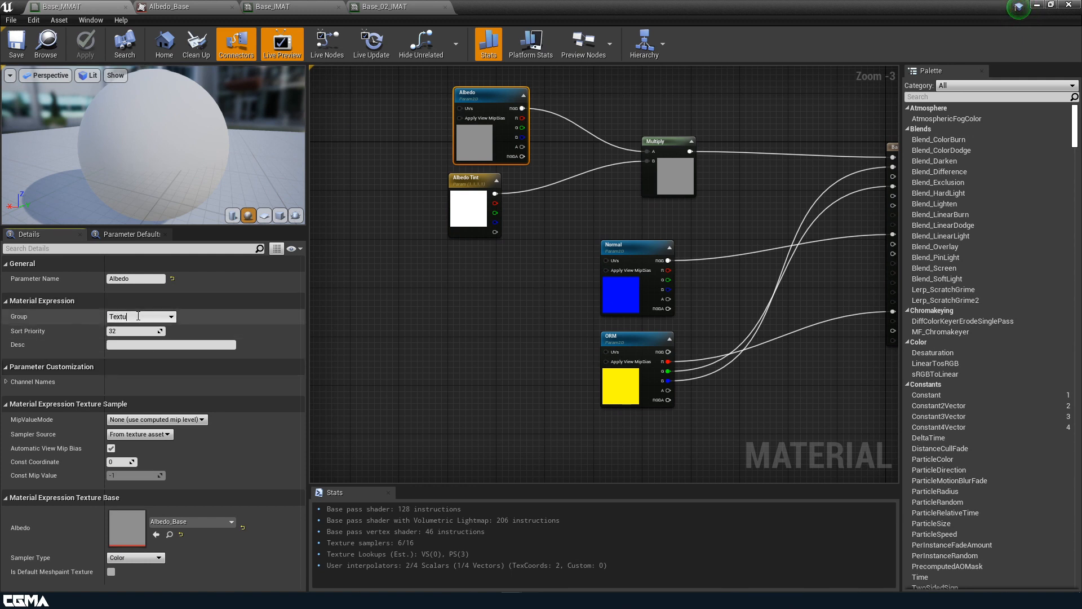
key("Return")
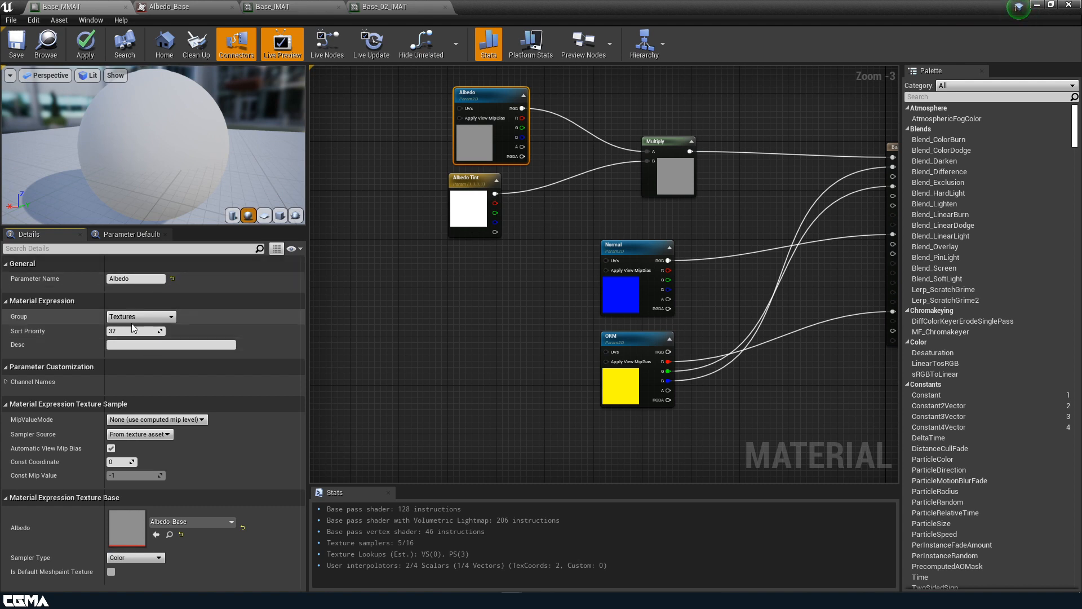
left_click(465, 346)
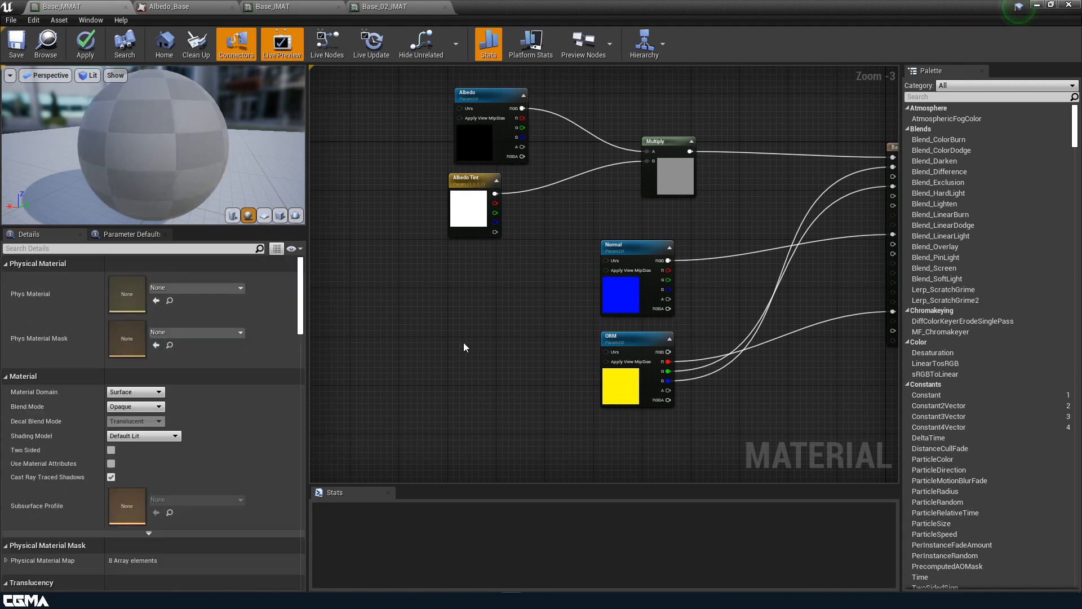
left_click(476, 138)
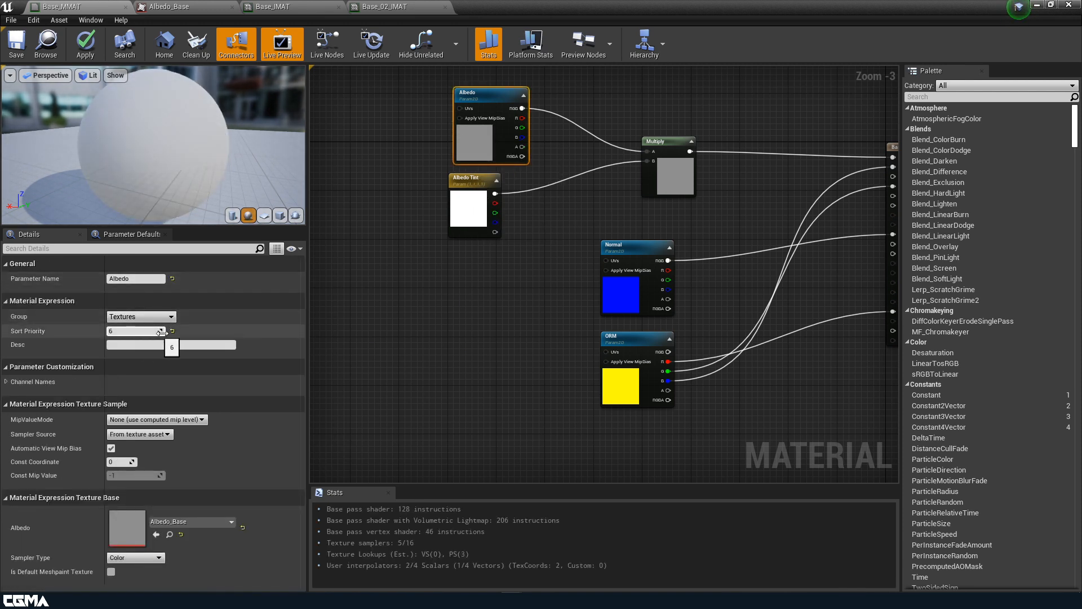
Step: Assign the Normal texture parameter to the Textures group and set its sort priority to 6
left_click(588, 317)
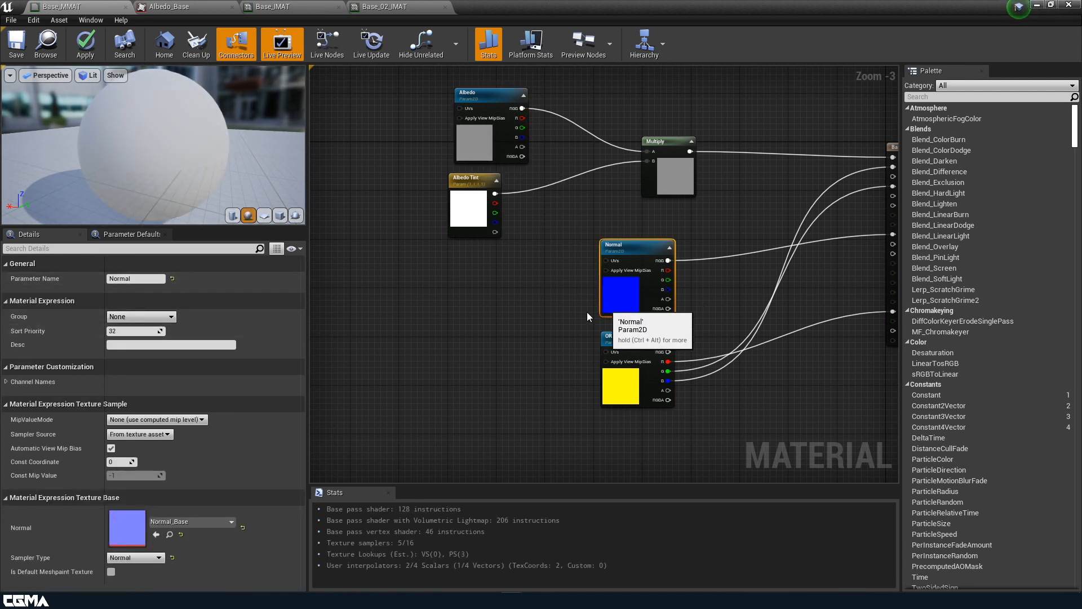
left_click(170, 317)
left_click(138, 331)
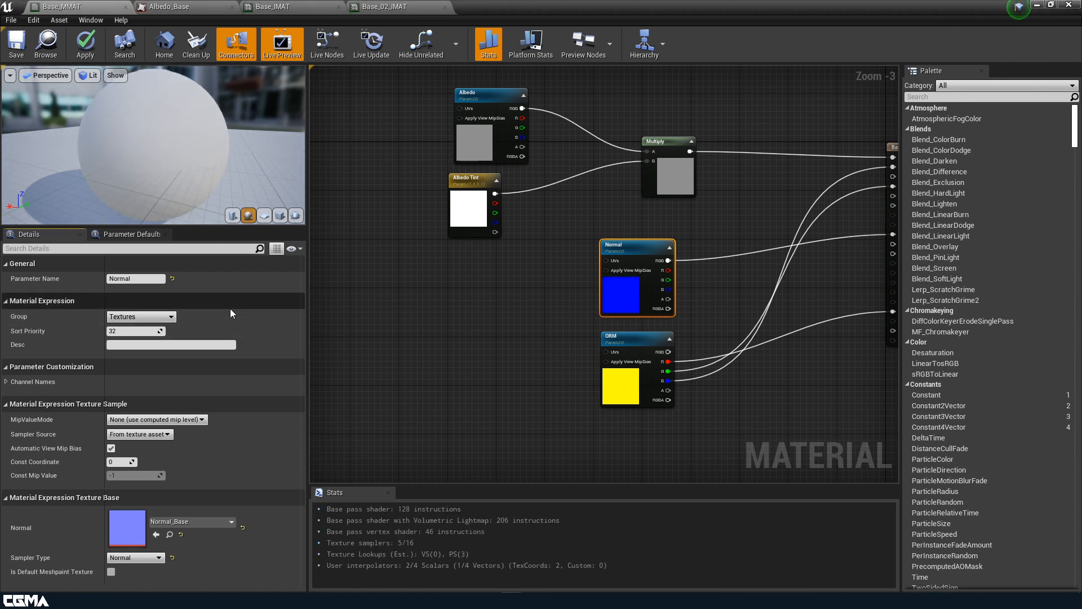
left_click(171, 317)
left_click(138, 335)
left_click(163, 317)
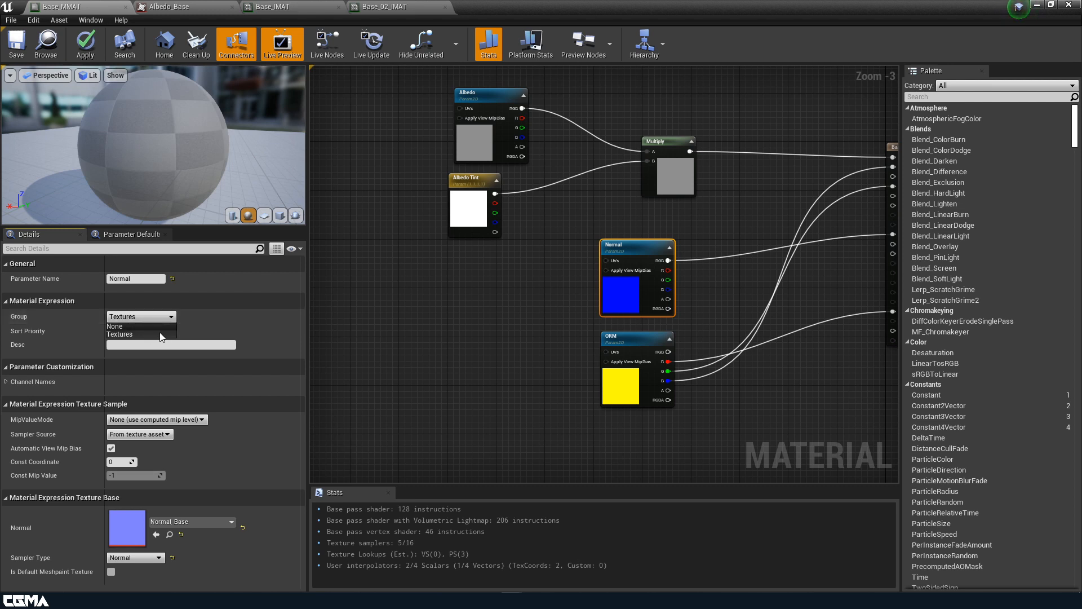
left_click(162, 337)
left_click(411, 349)
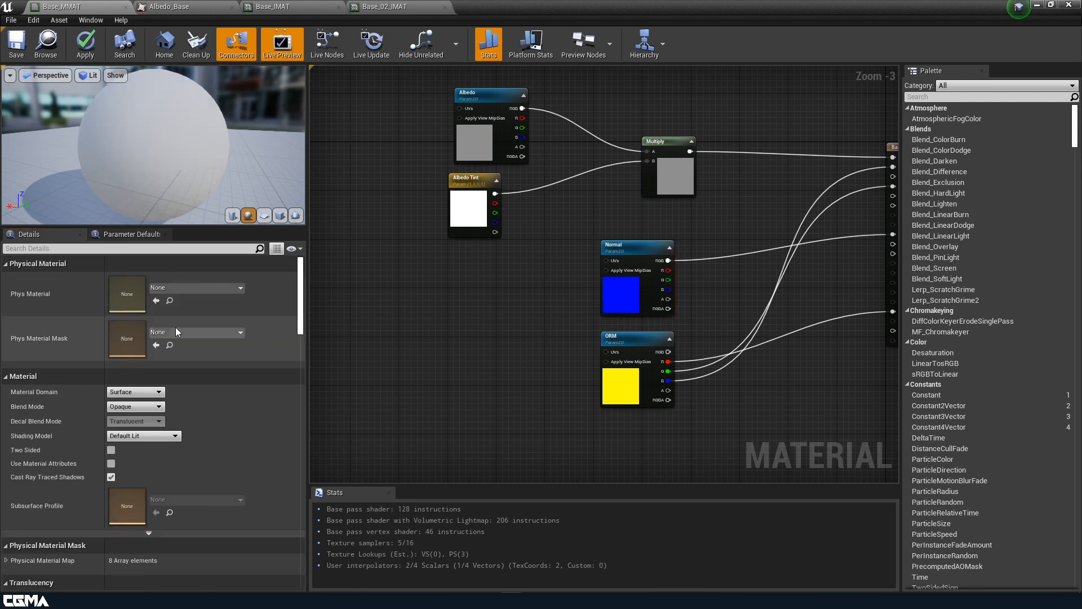
left_click(618, 294)
left_click(155, 332)
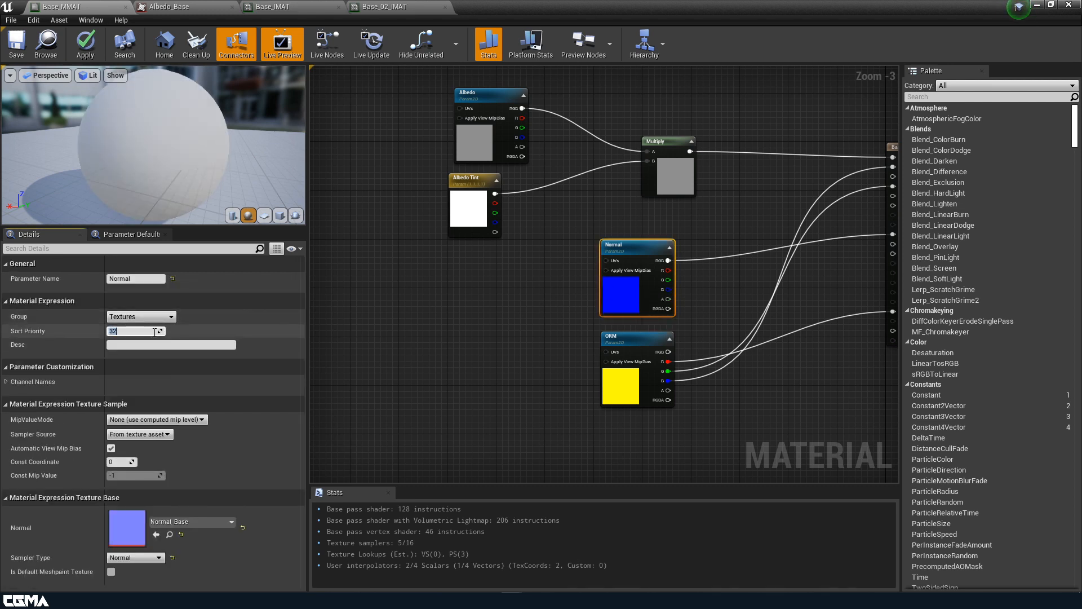
type("6")
key("Return")
Step: Assign the ORM texture parameter to the Textures group and set its sort priority to 6
left_click(637, 391)
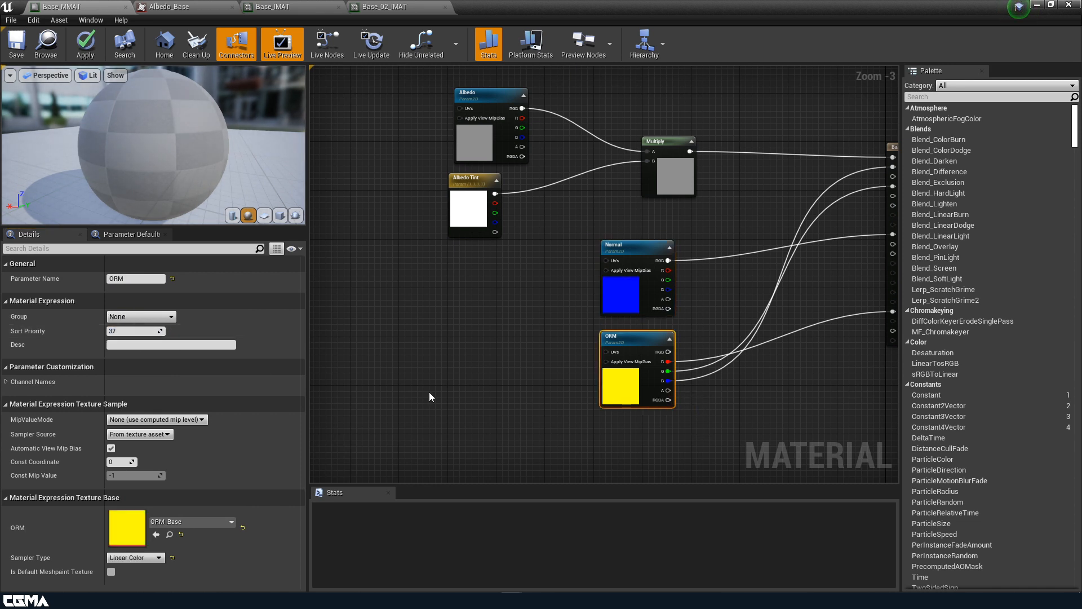
left_click(169, 317)
left_click(149, 332)
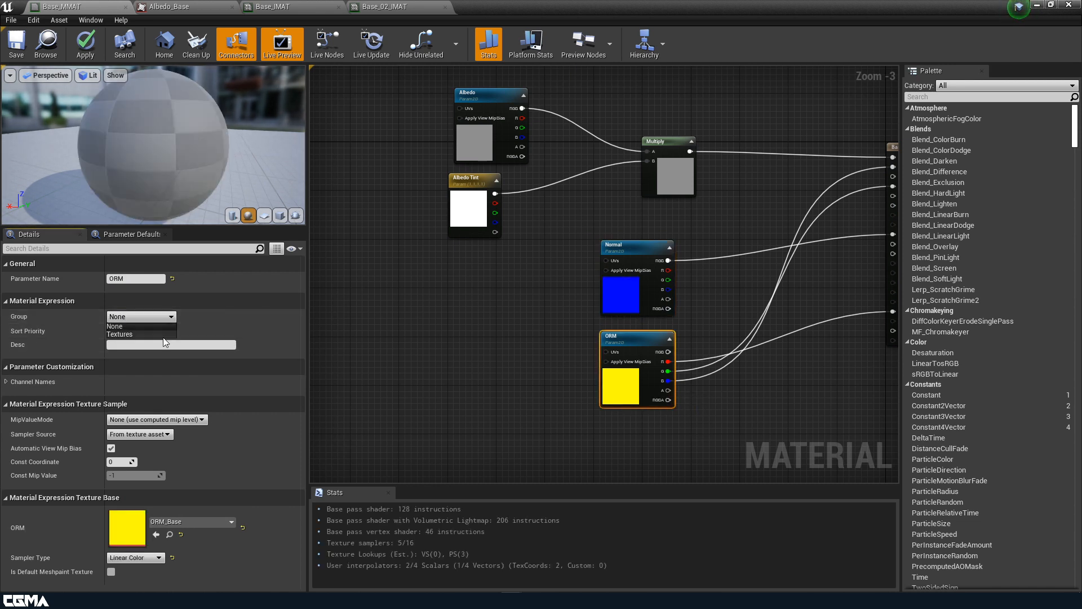
left_click(149, 332)
type("6")
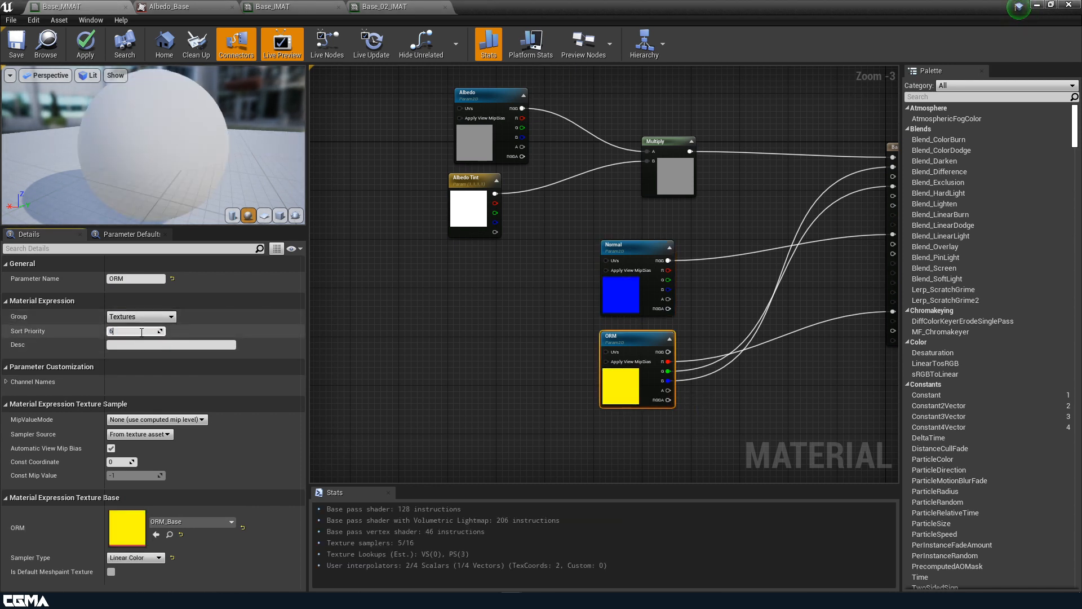
Step: Apply and save Base_MMAT, and view the Textures parameter group in the Base_IMAT instance
left_click(85, 45)
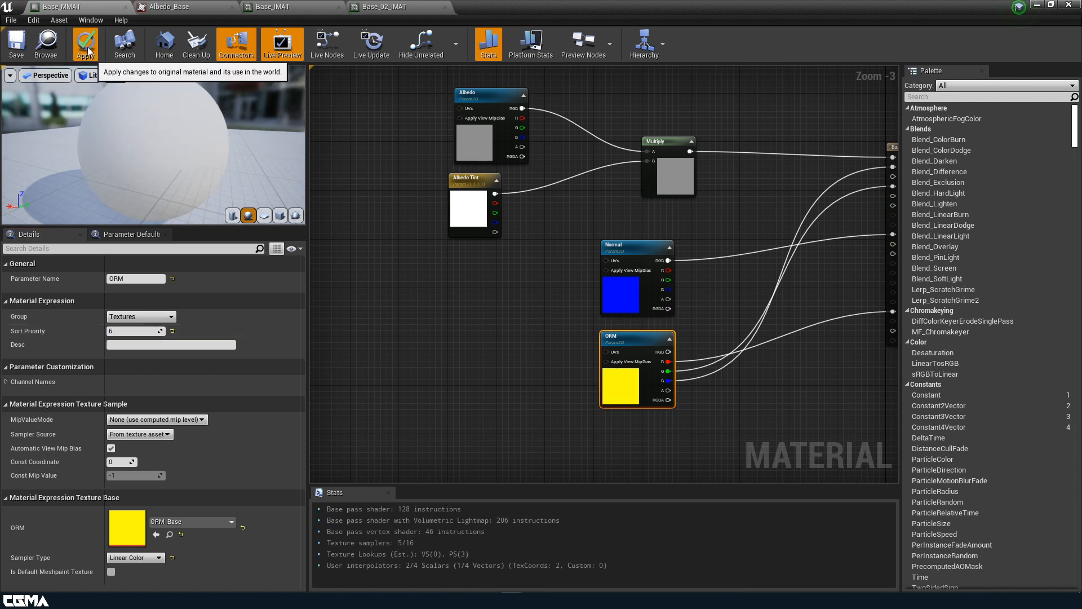
left_click(21, 56)
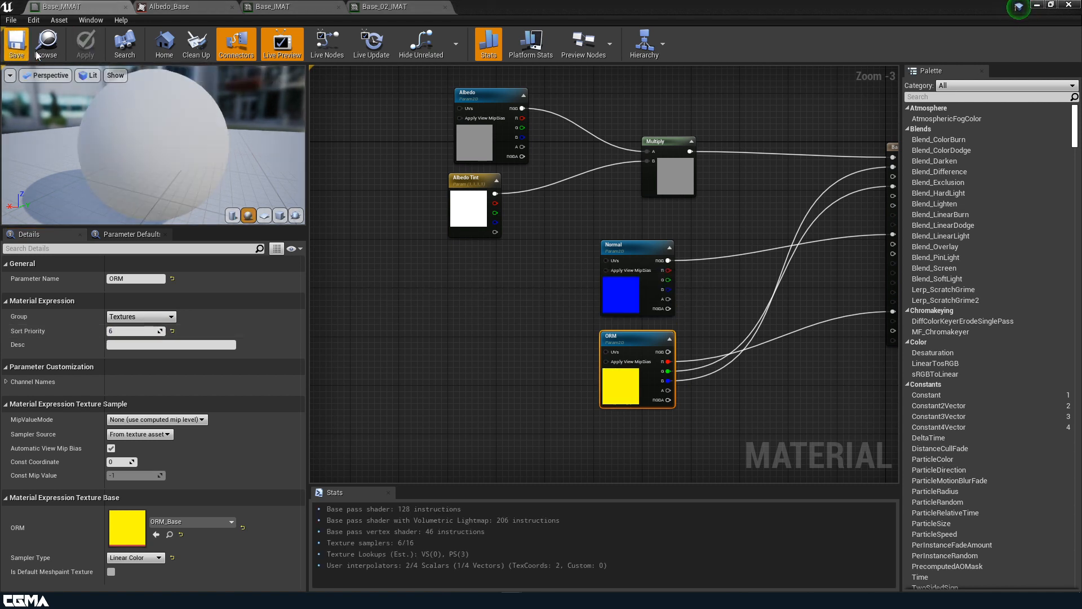
left_click(313, 6)
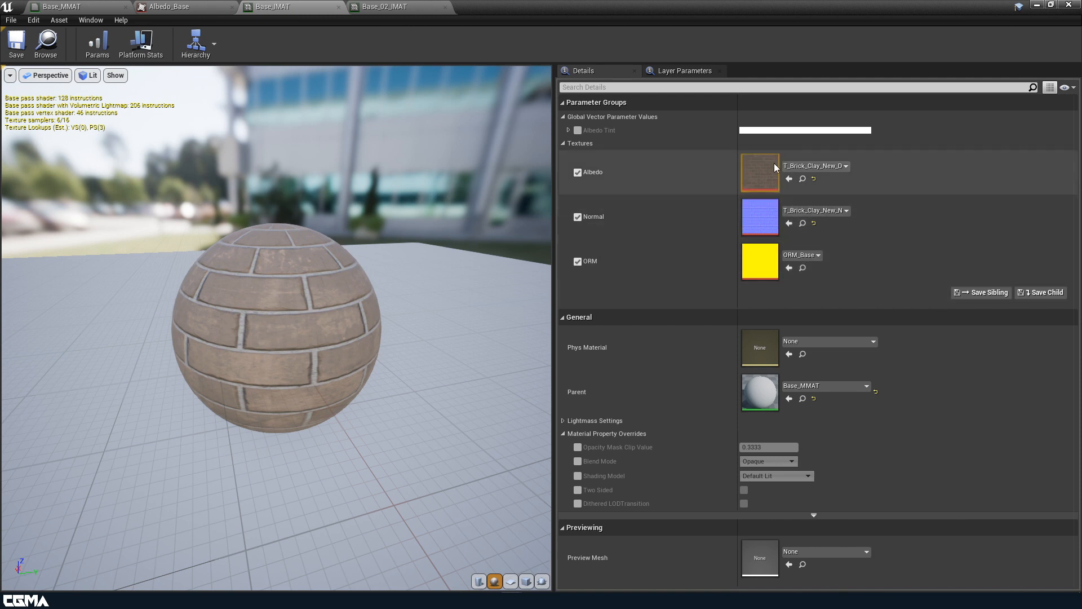
Step: In Base_MMAT, set the ORM texture parameter's sort priority to 7
left_click(62, 6)
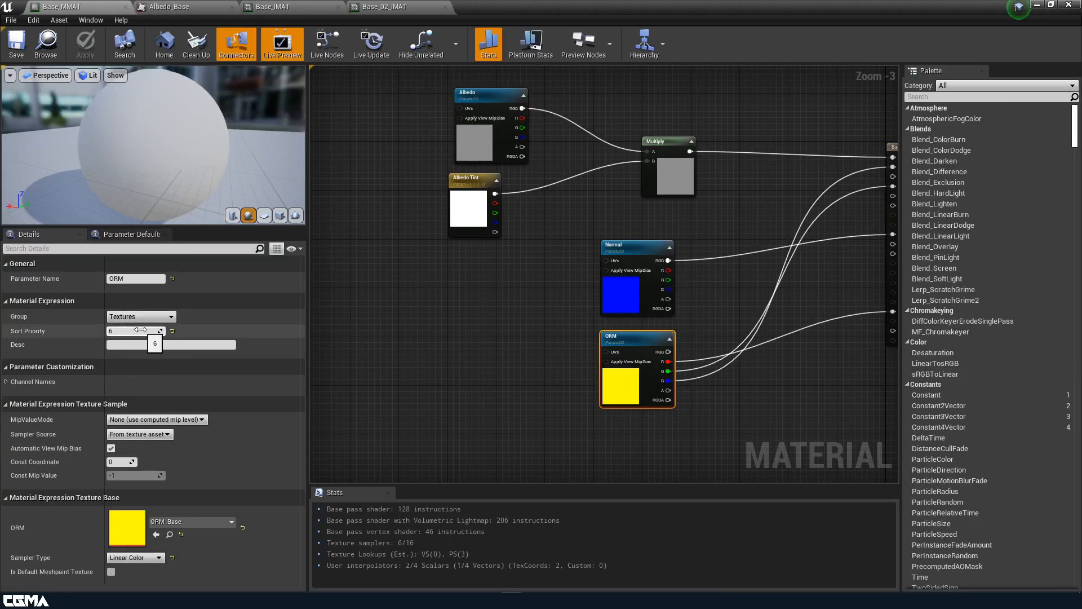
left_click(616, 297)
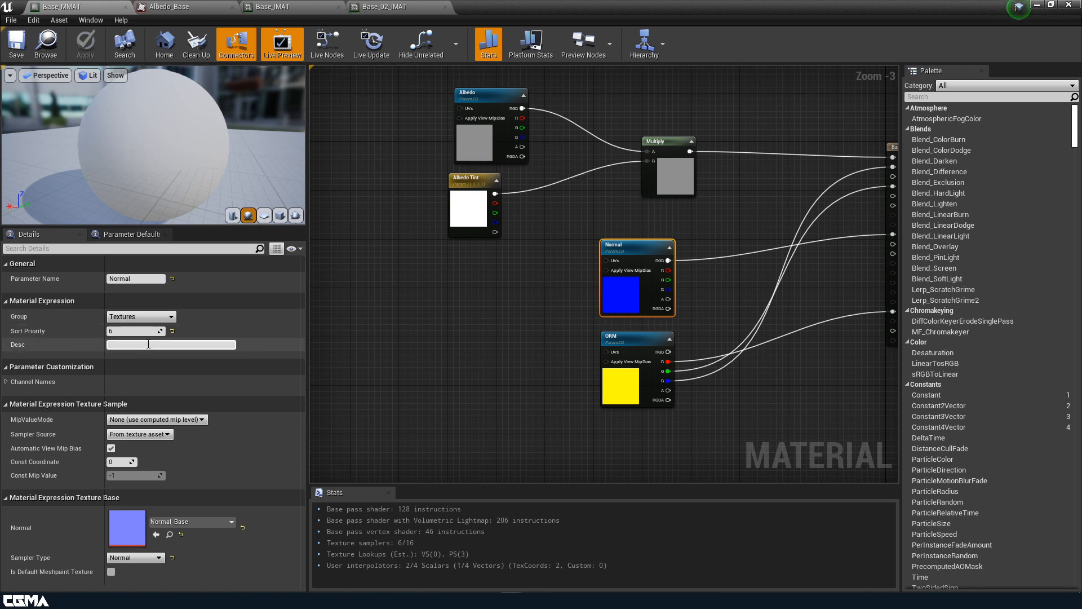
left_click(606, 388)
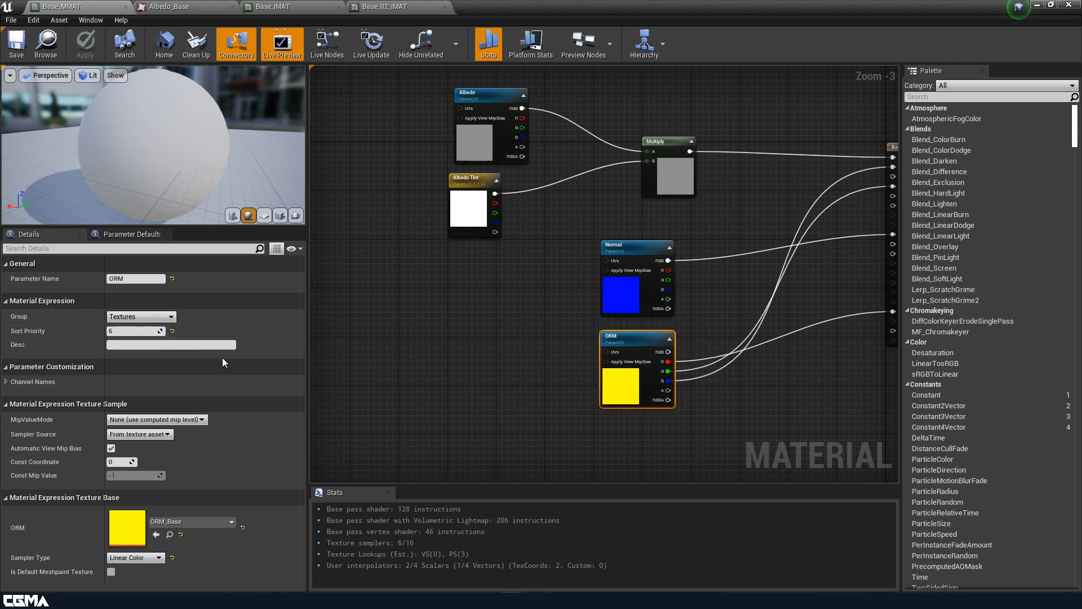
key("Return")
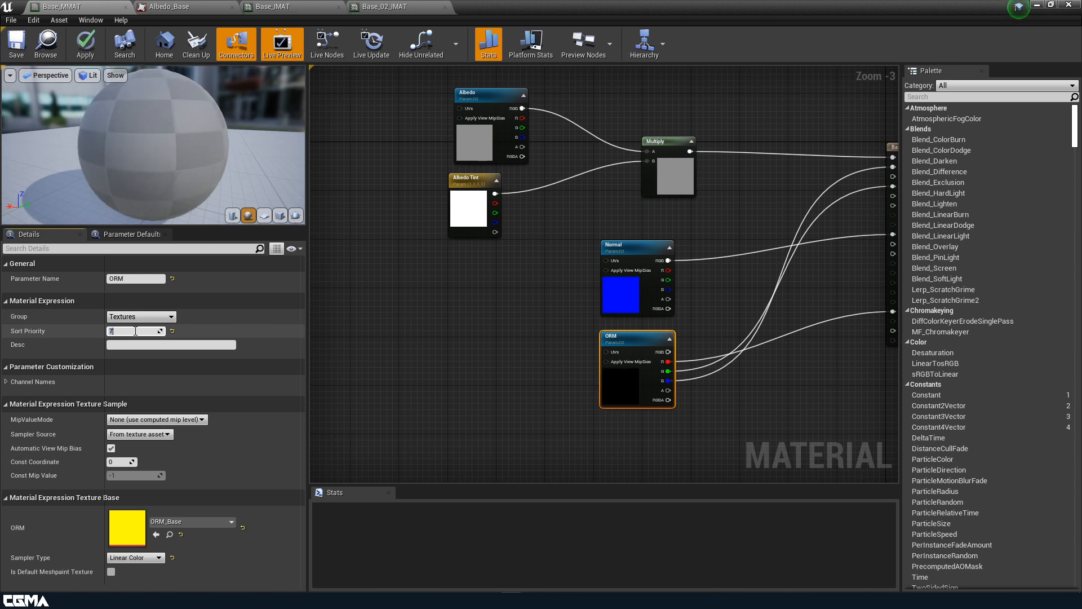
Step: Set the Normal texture parameter's sort priority to 8
left_click(630, 292)
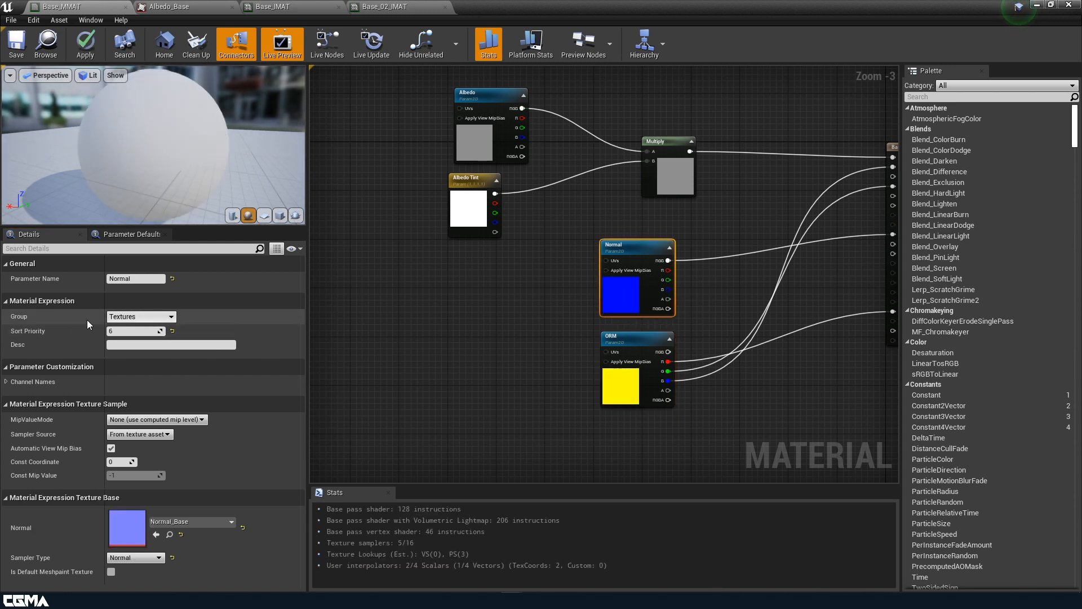
left_click(132, 331)
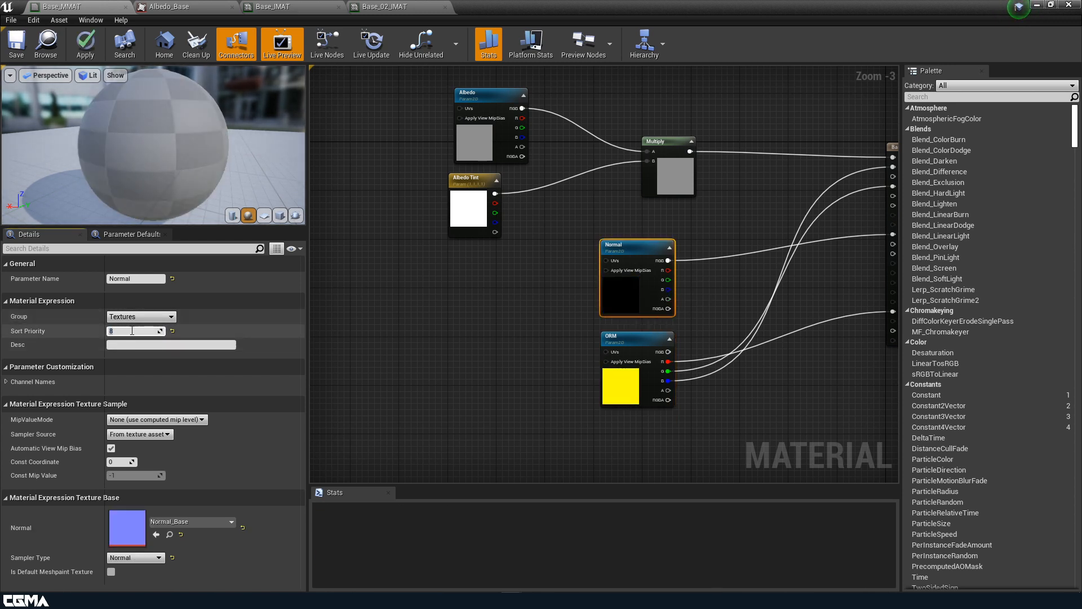
key("Return")
Step: Apply and save Base_MMAT, and check the texture parameter order in the Base_IMAT and Base_02_IMAT instances
left_click(85, 44)
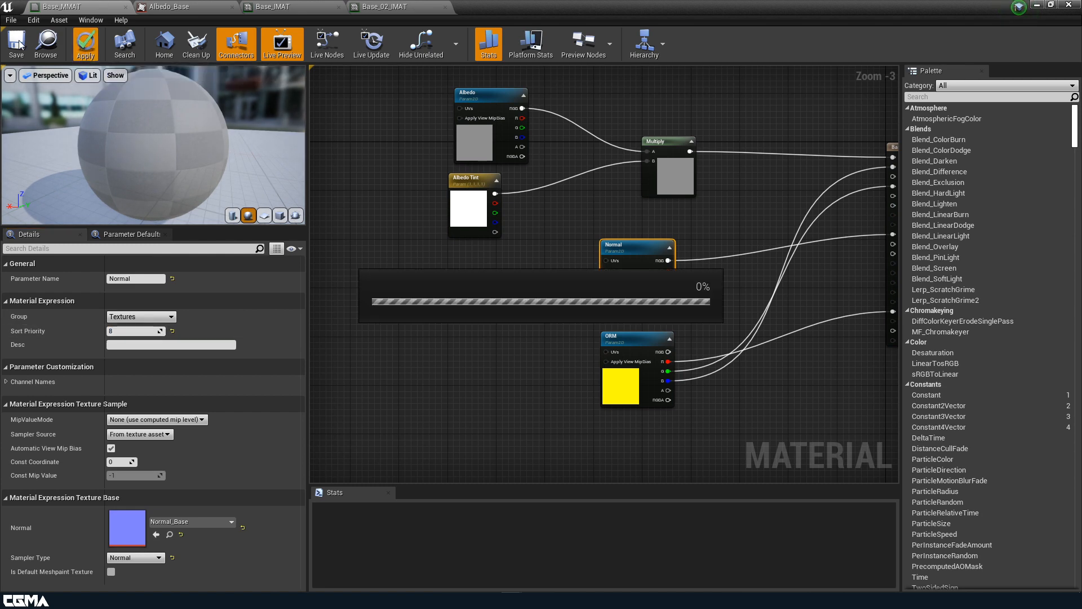
left_click(17, 44)
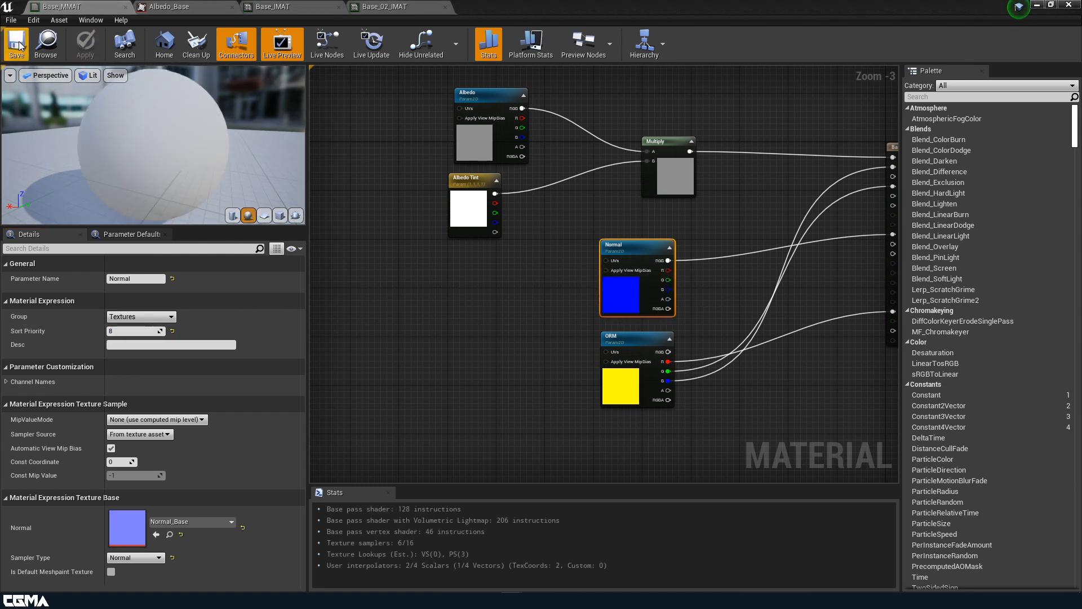
left_click(304, 7)
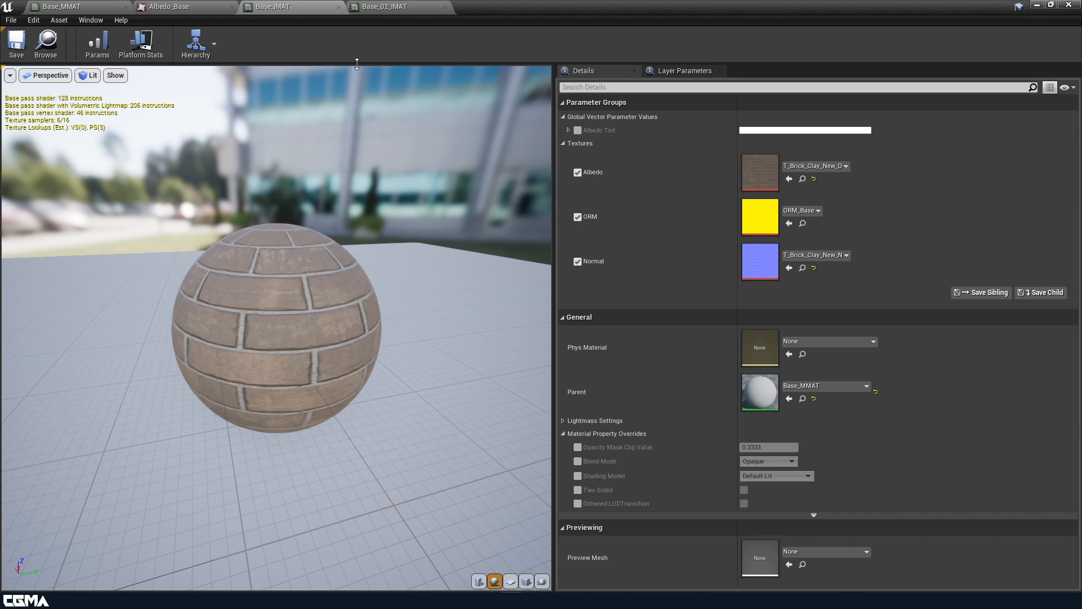
left_click(378, 6)
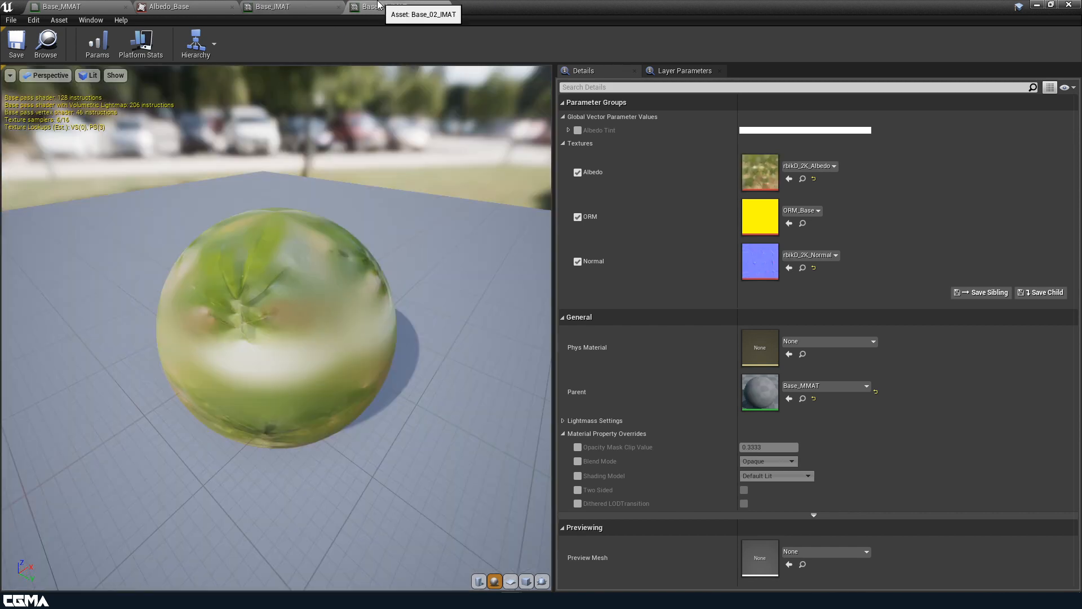
Step: In Base_MMAT, move the Normal and ORM nodes together to just below the Albedo Tint node
left_click(79, 6)
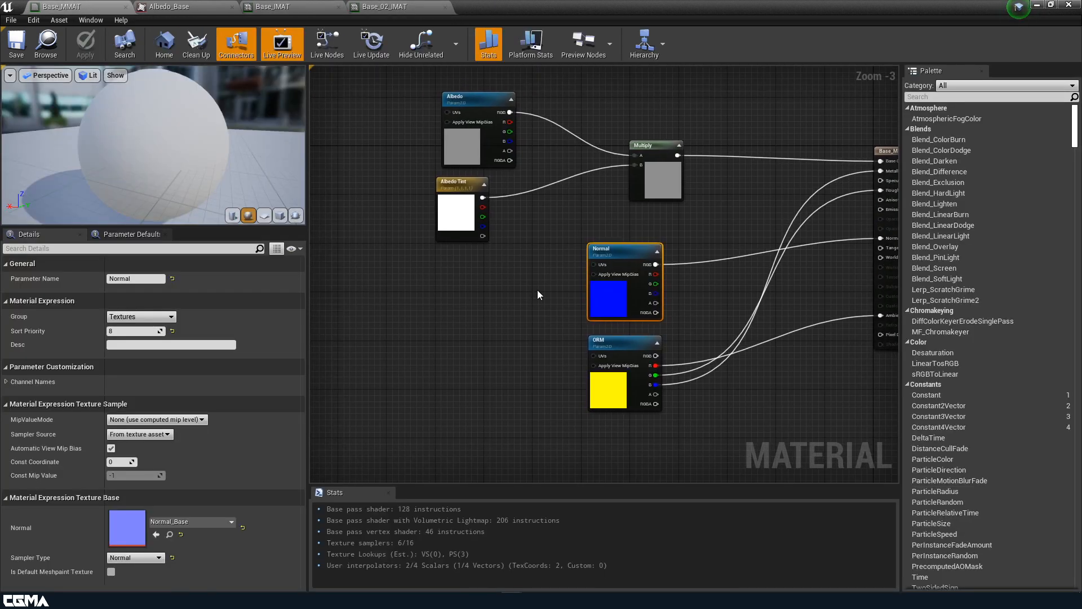
left_click(619, 380, "ctrl")
left_click_drag(605, 308, 449, 357)
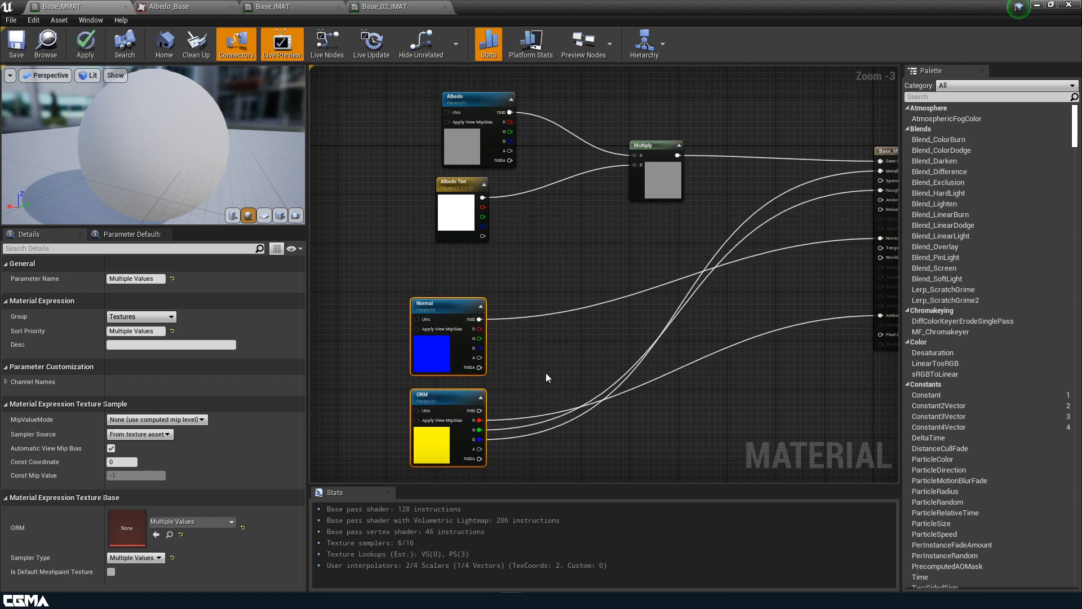
right_click_drag(544, 361, 491, 343)
left_click(499, 329)
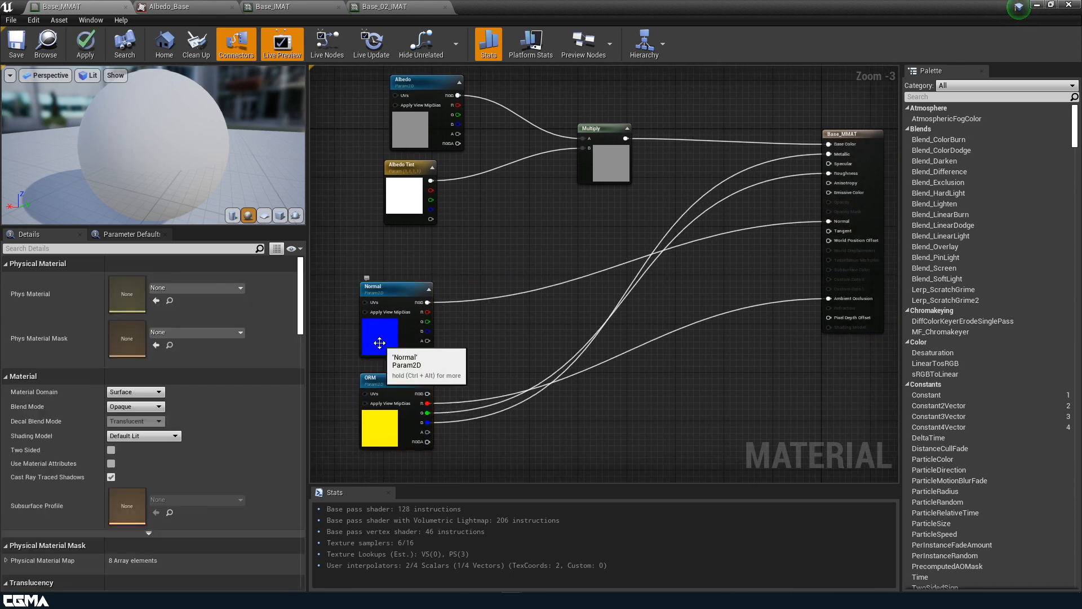
Step: Add a FlattenNormal node and connect the Normal texture's RGB output to its Normal input
right_click(525, 308)
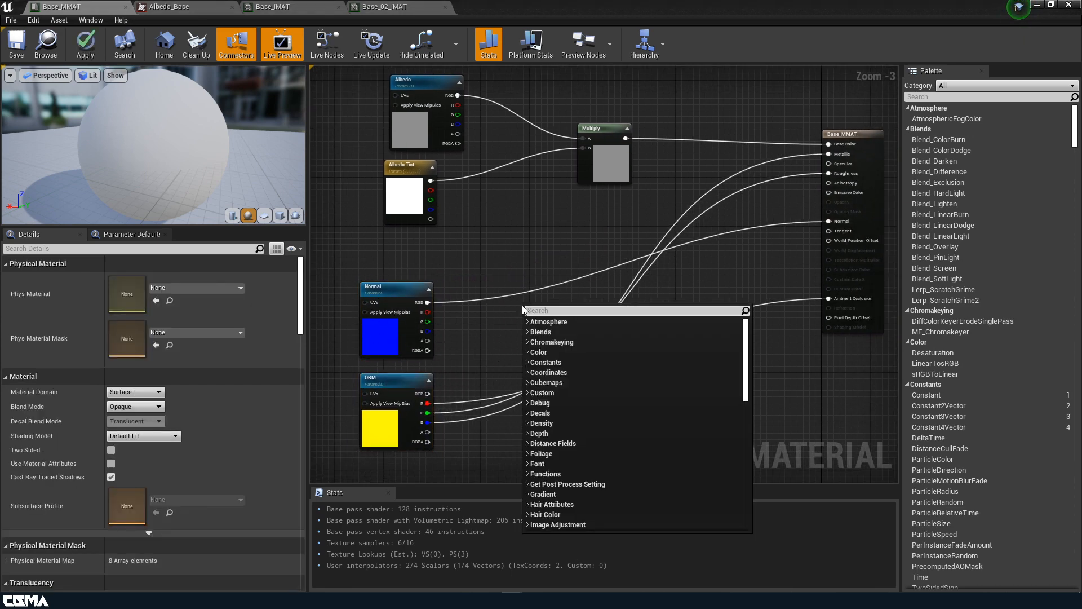
type("flatt")
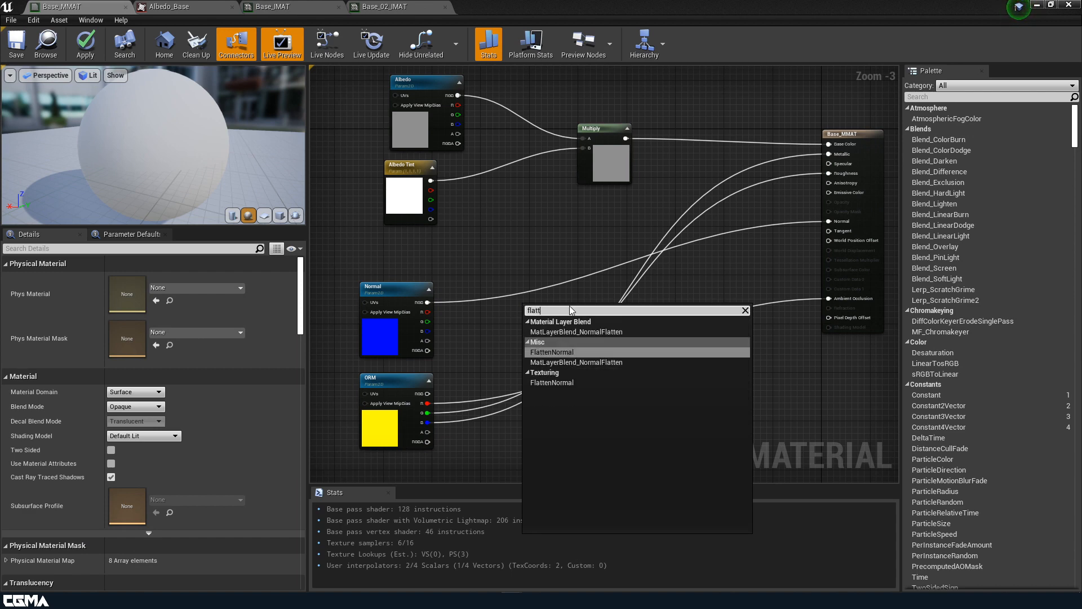
left_click(571, 351)
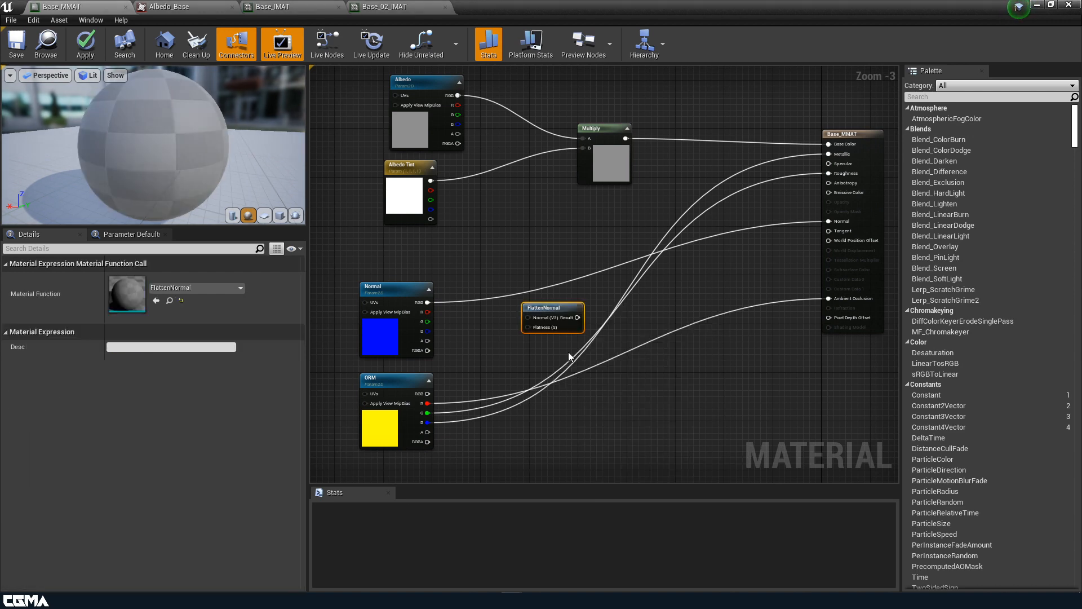
left_click_drag(428, 302, 528, 318)
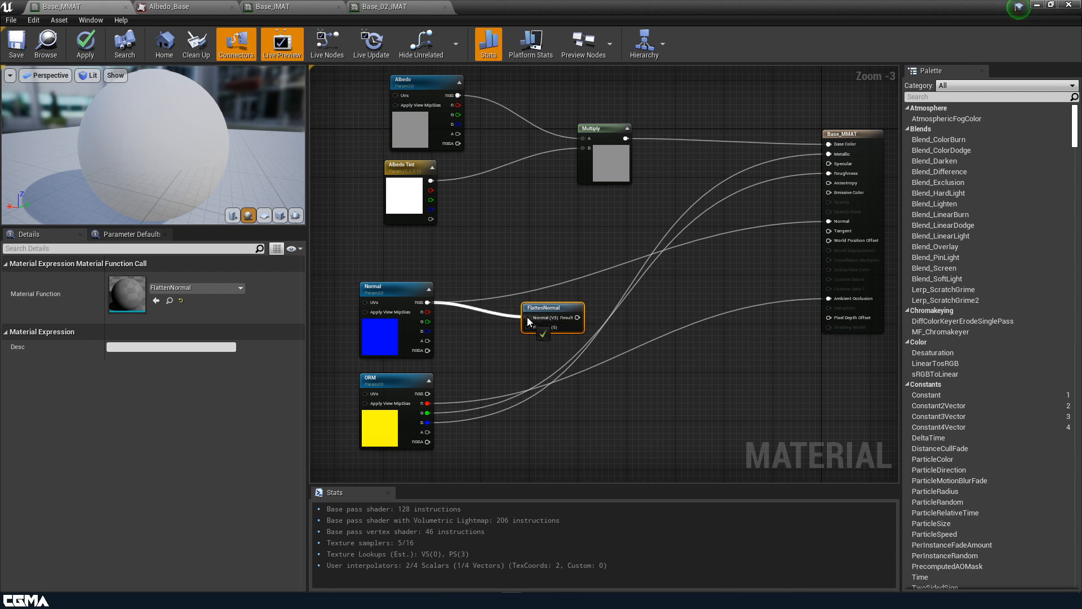
Step: Add a Constant node, connect it to FlattenNormal's Flatness input and set its value to 1
right_click_drag(506, 365, 537, 319)
left_click(511, 309)
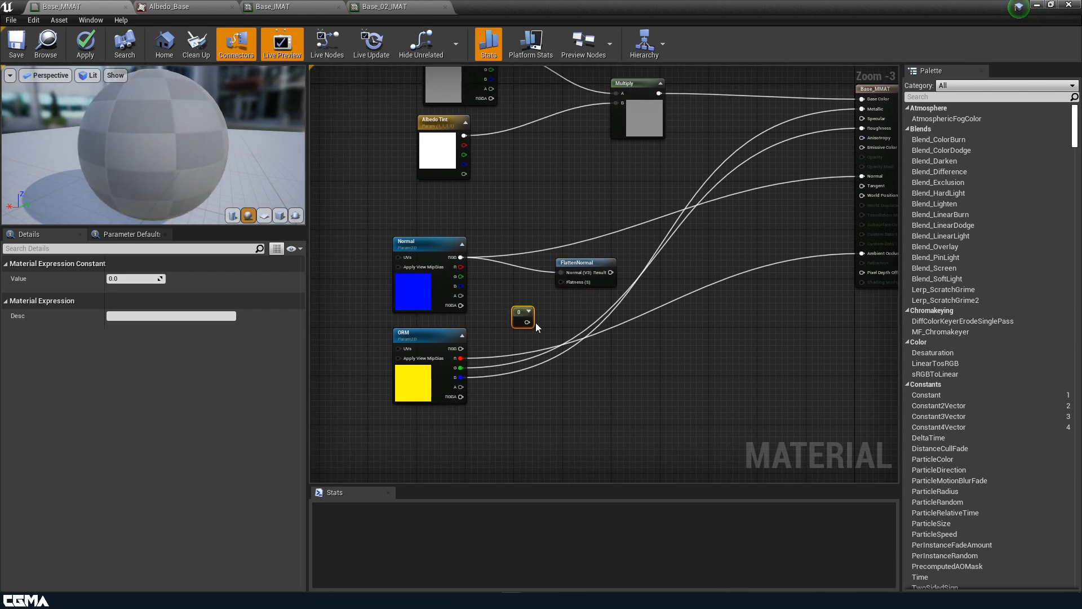
scroll(507, 326, "up", 3)
left_click_drag(506, 325, 572, 265)
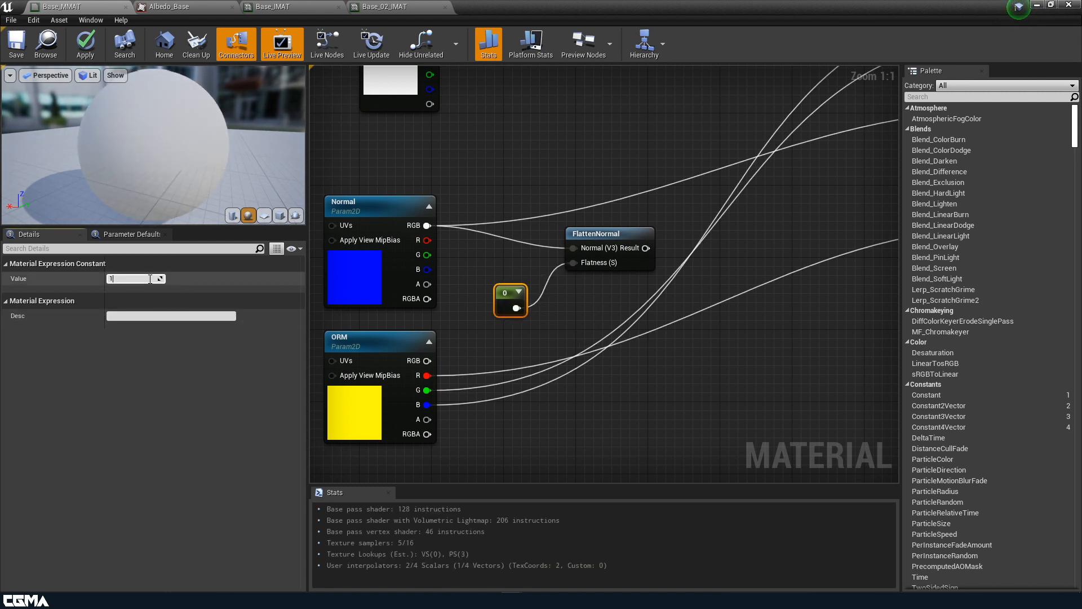
key("Return")
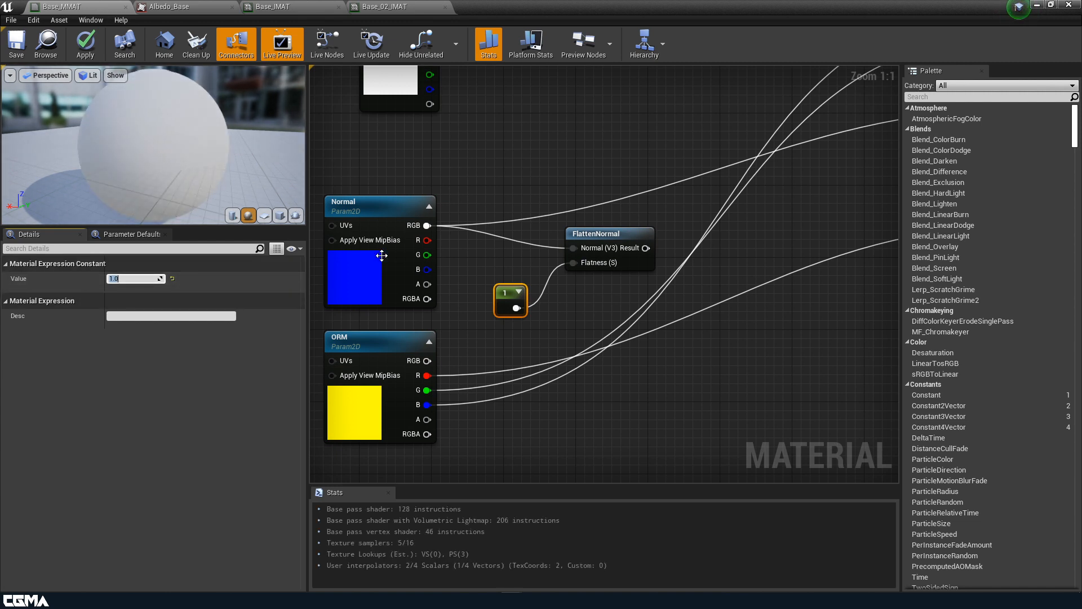
Step: Connect the FlattenNormal result to the Normal input of the Base_MMAT output node
scroll(648, 252, "down", 2)
right_click_drag(648, 252, 479, 332)
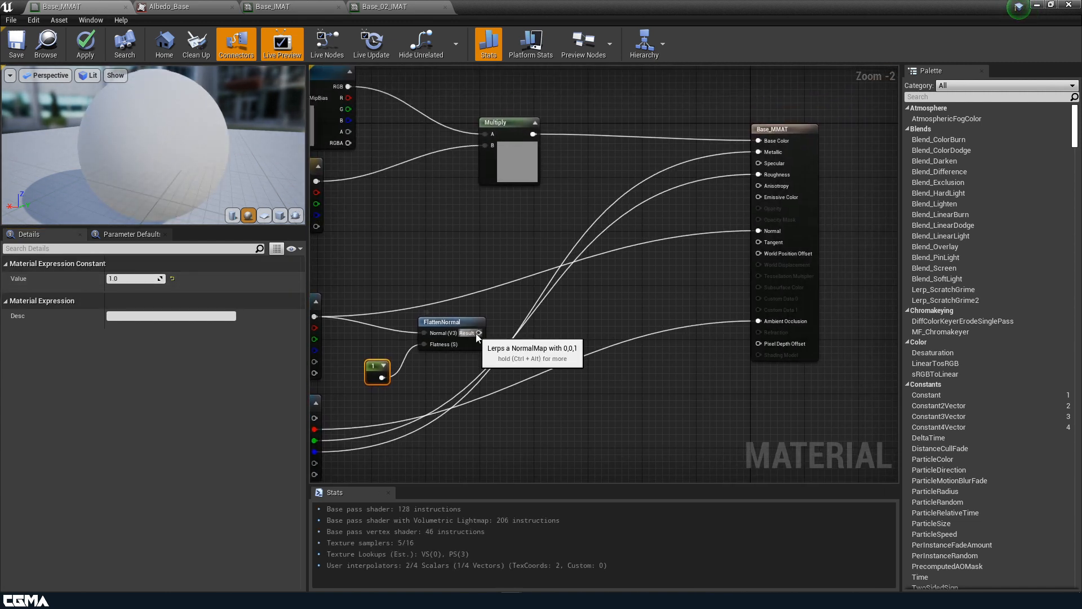
left_click_drag(479, 332, 687, 251)
left_click_drag(776, 218, 760, 230)
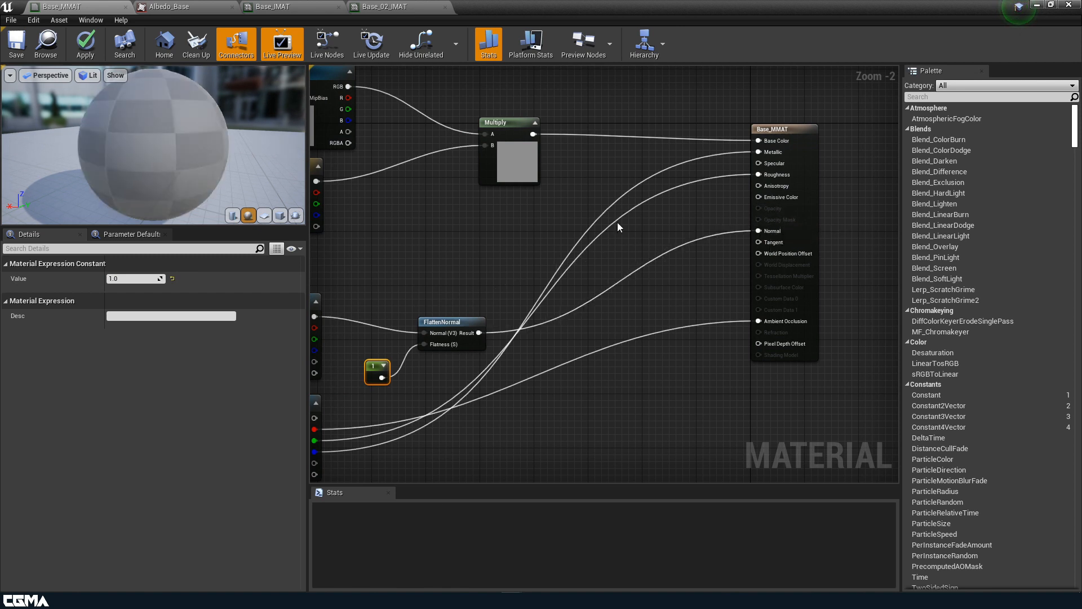
Step: Apply and save Base_MMAT, and view the flattened normal on the Base_IMAT instance
left_click(91, 43)
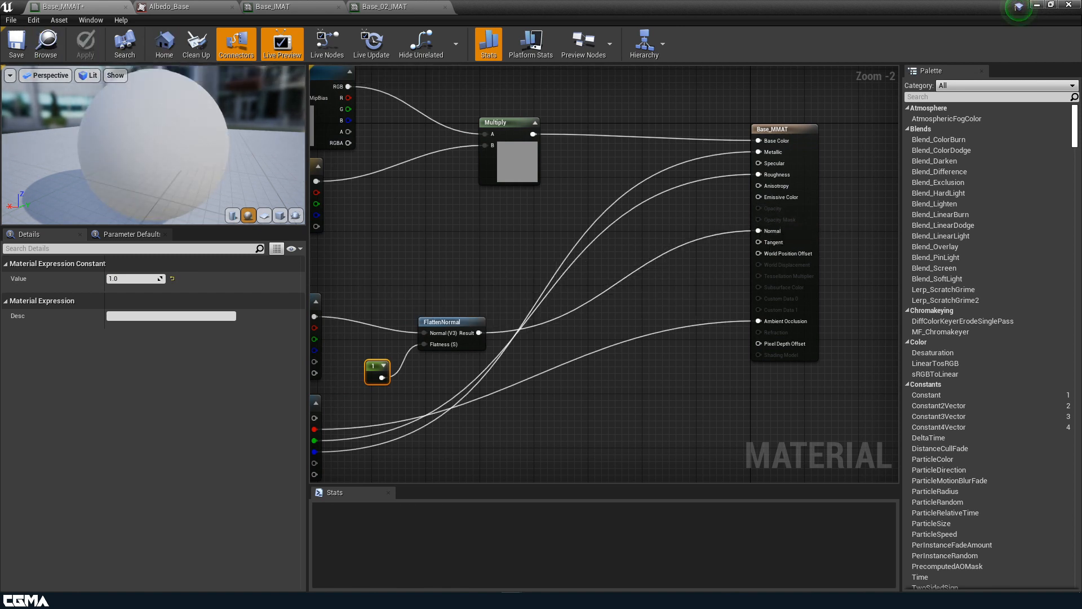
right_click_drag(388, 226, 554, 224)
left_click(16, 42)
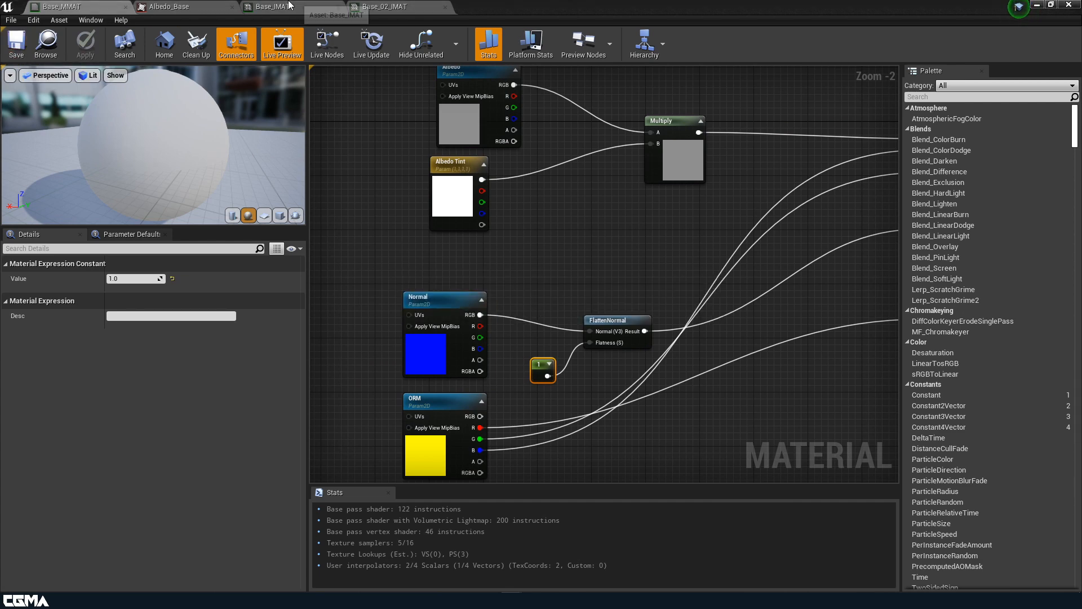
left_click(263, 7)
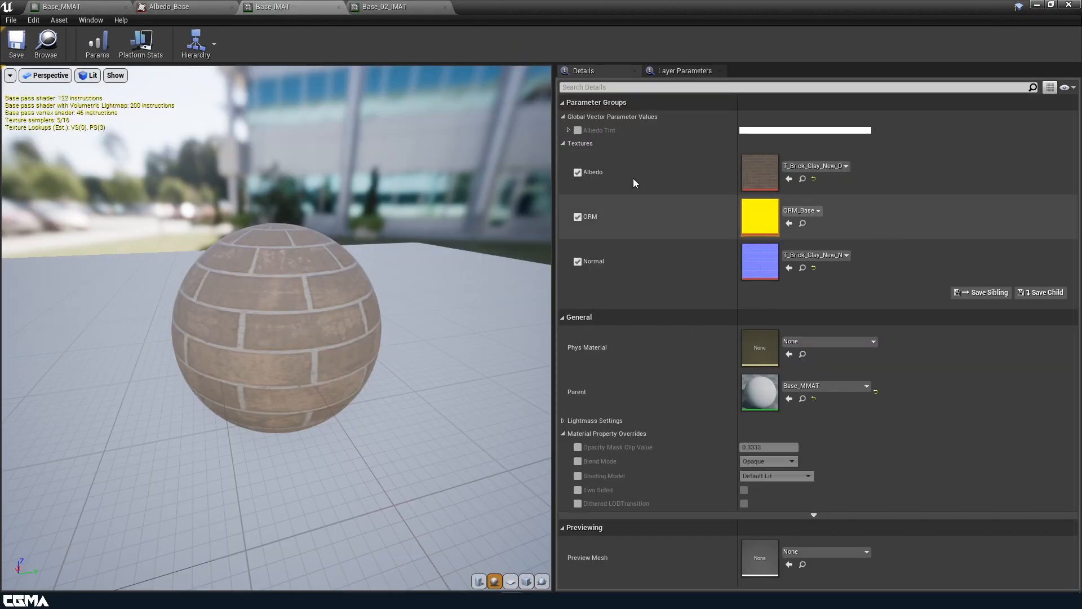
Step: In Base_MMAT, convert the constant feeding Flatness to a scalar parameter and name it Normal Strength
left_click(62, 6)
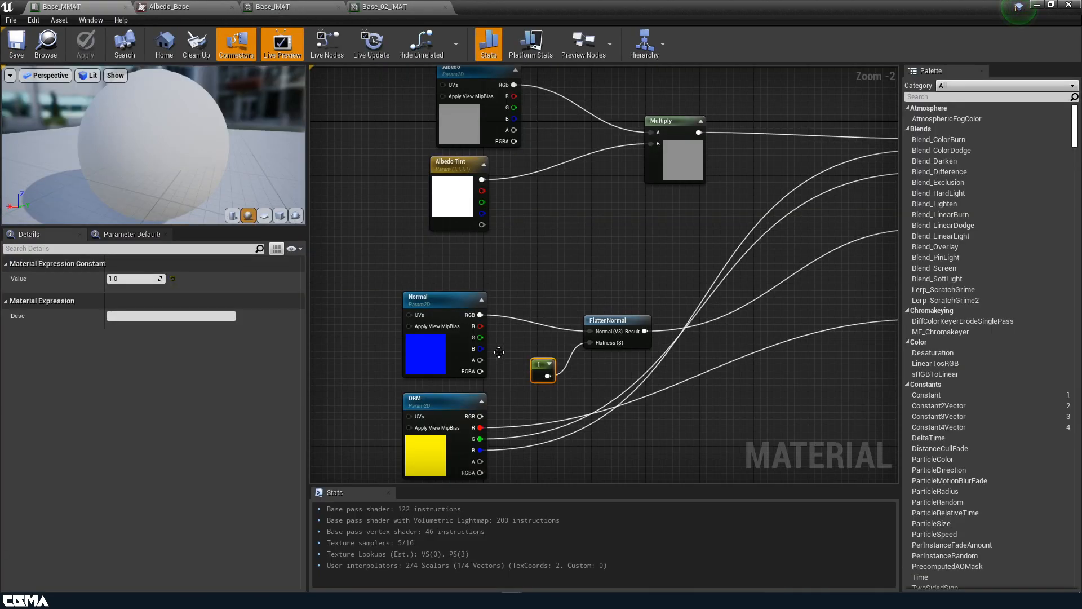
right_click(530, 370)
left_click(546, 389)
left_click(537, 361)
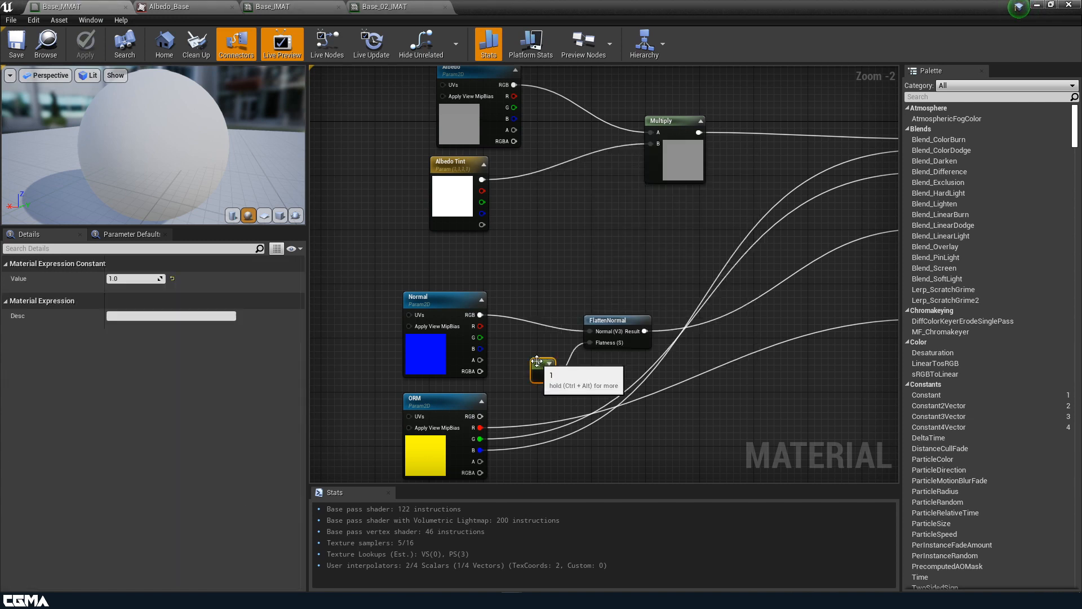
right_click(537, 362)
left_click(586, 187)
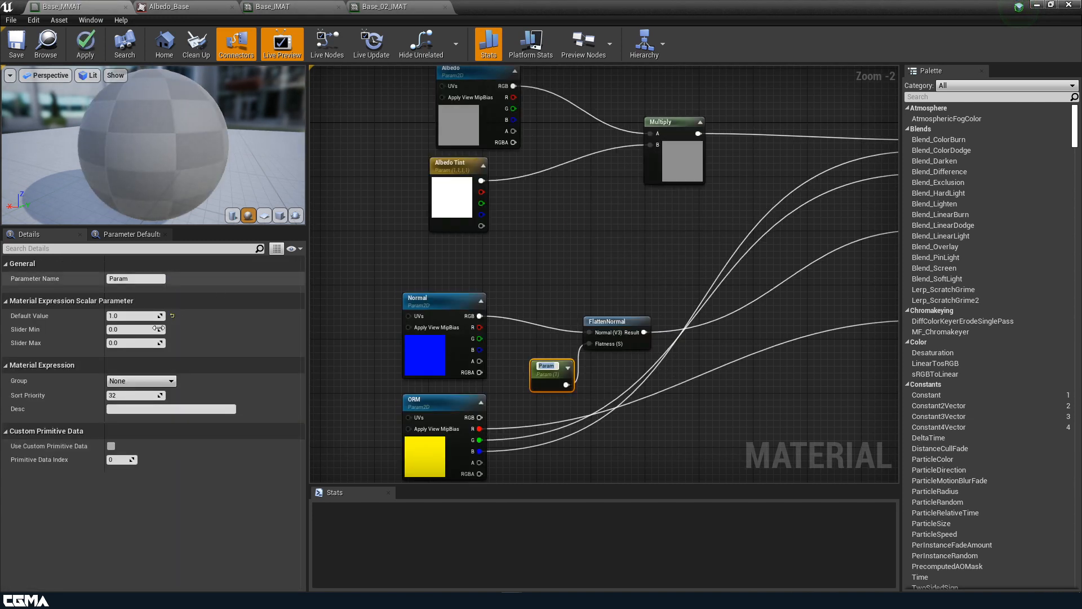
left_click(139, 278)
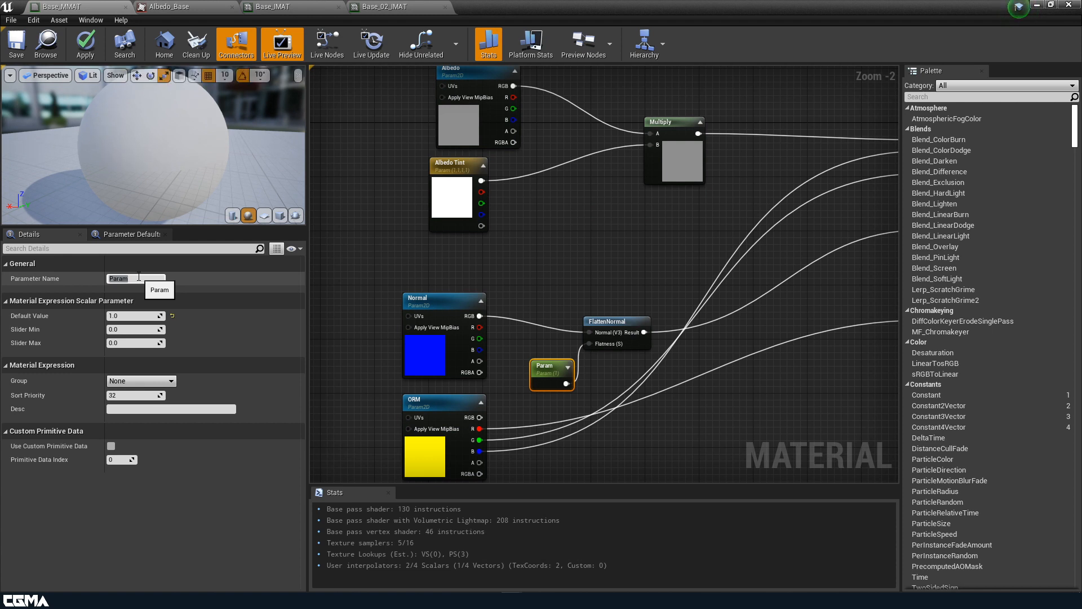
type("F")
type("ormal Strength")
key("Return")
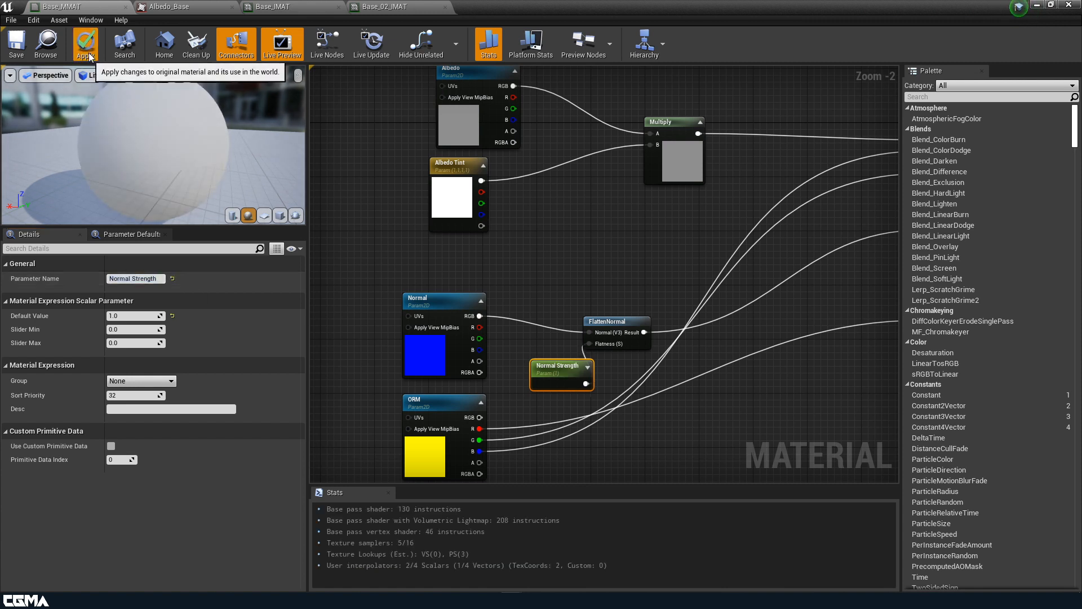
Step: Apply and save Base_MMAT with the Normal Strength parameter, and switch to the Base_IMAT instance
left_click(85, 44)
left_click(17, 45)
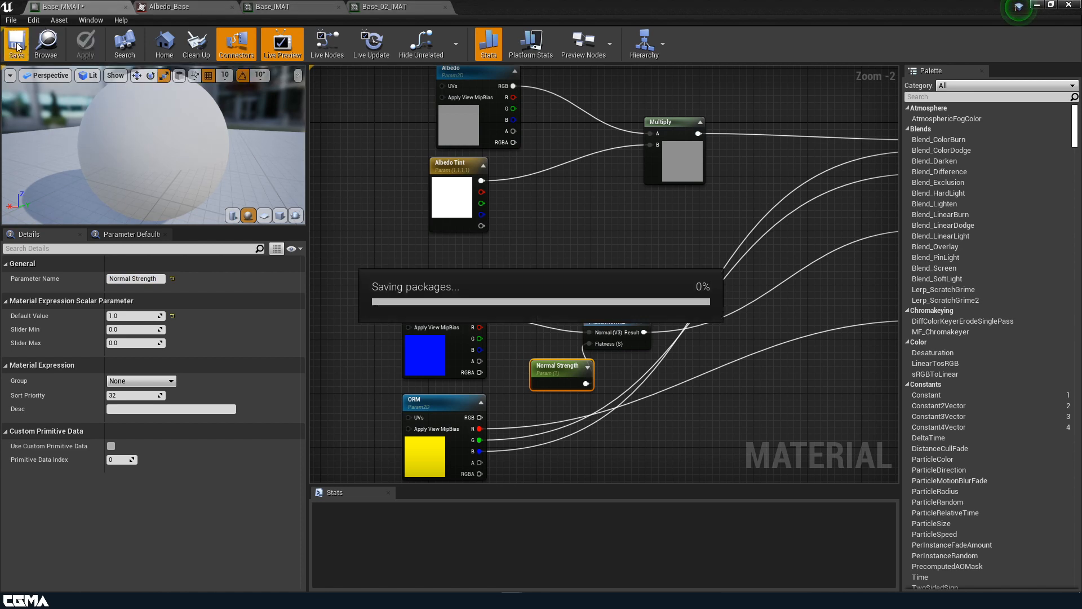
left_click(293, 7)
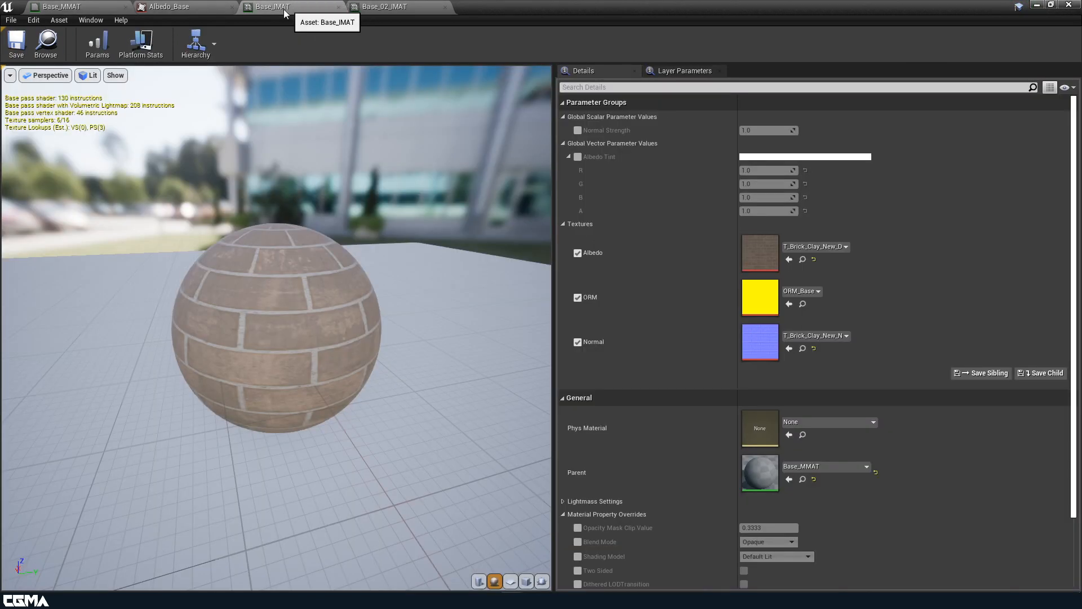
Step: Enable the Normal Strength override in Base_IMAT and adjust its value to about -0.70
left_click(578, 131)
left_click(565, 144)
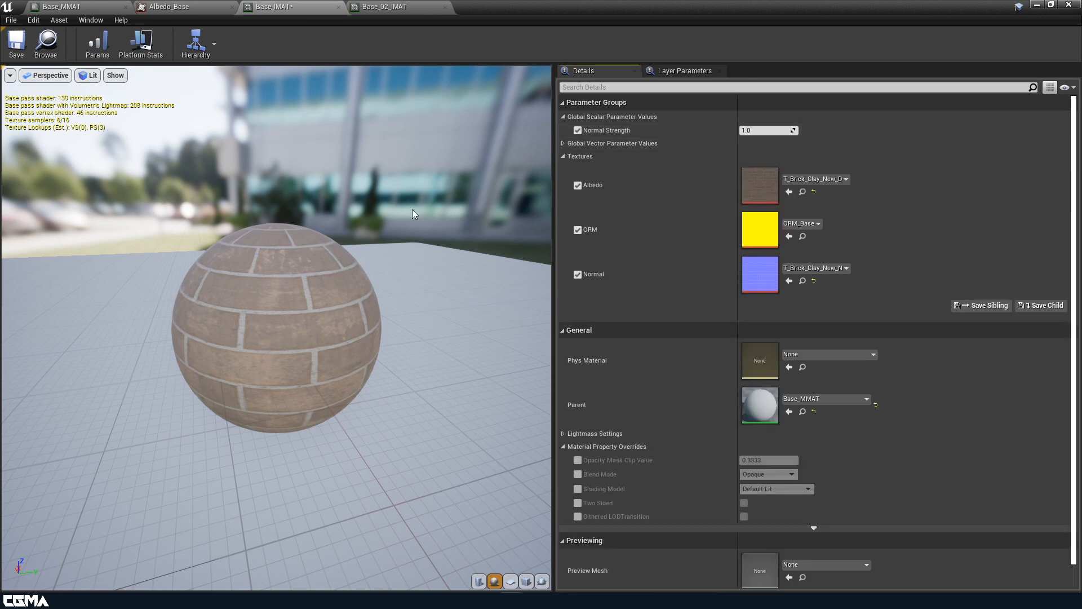
left_click_drag(285, 374, 339, 358)
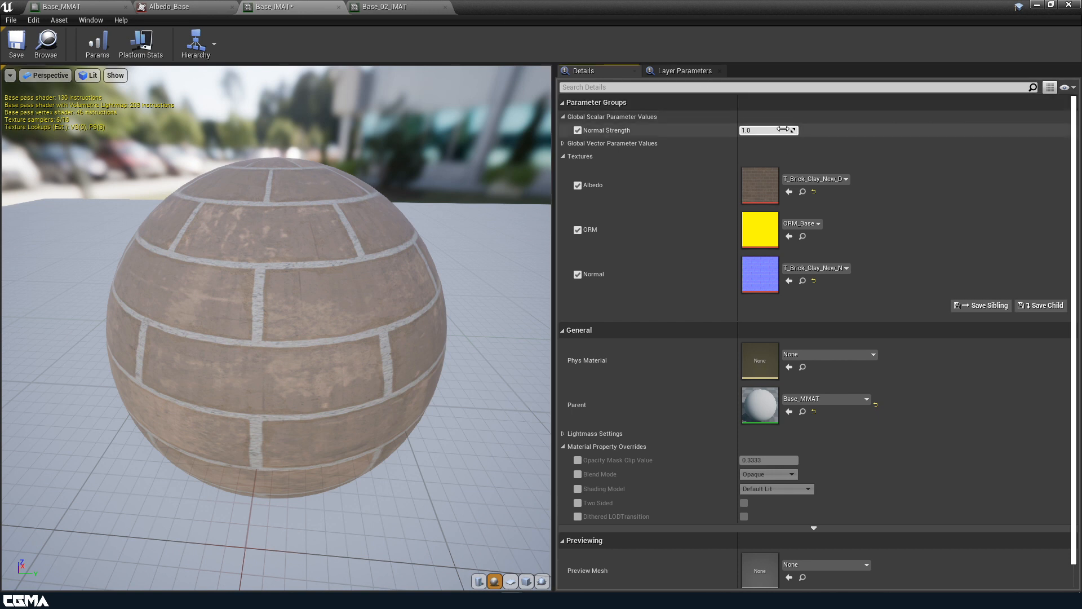
mouse_move(767, 130)
left_mouse_down()
mouse_move(741, 130)
mouse_move(778, 130)
left_mouse_up()
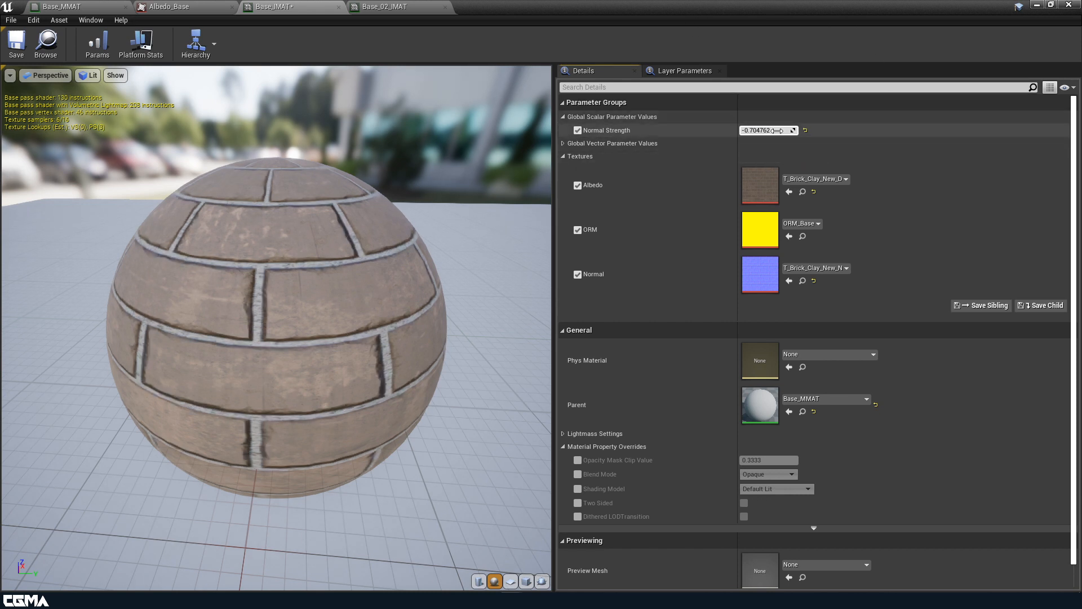
Step: Try Normal Strength values of 0, -1, 0 and 2 on the Base_IMAT instance
left_click(779, 131)
type("0")
key("Return")
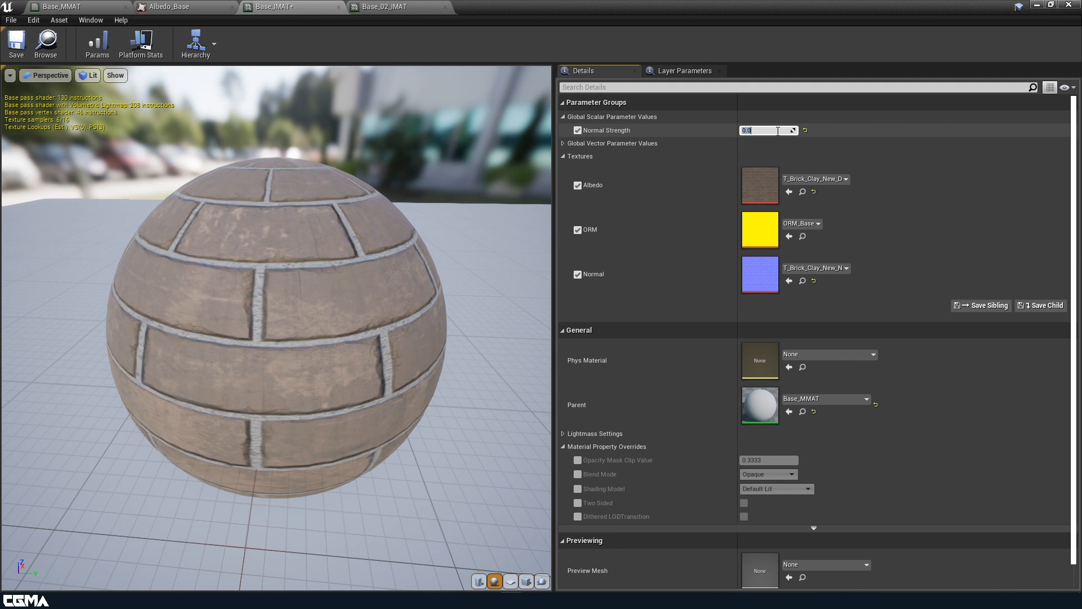
type("-1")
key("Return")
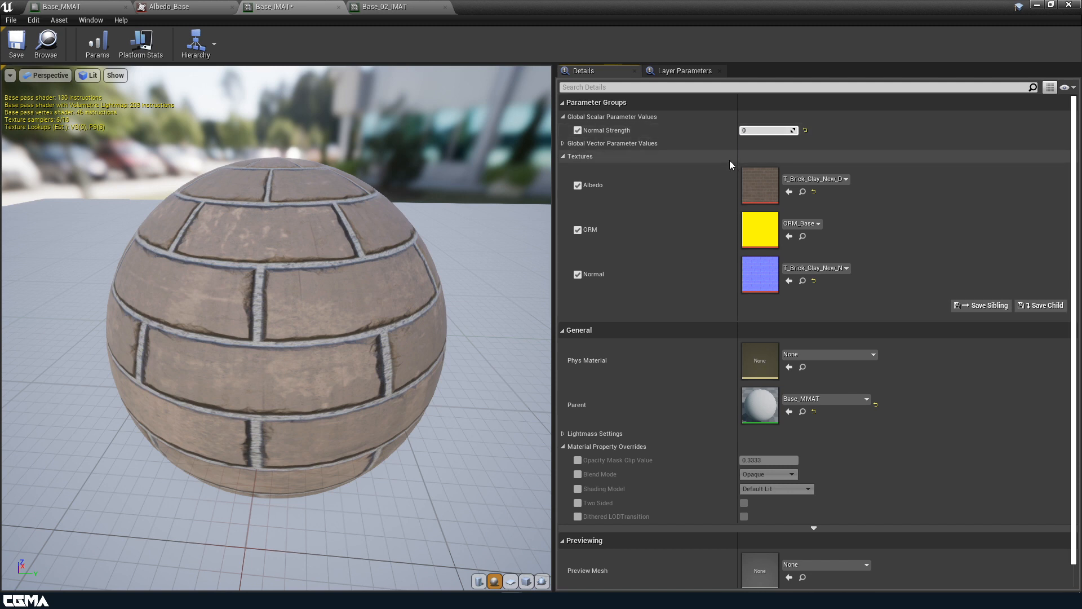
key("Return")
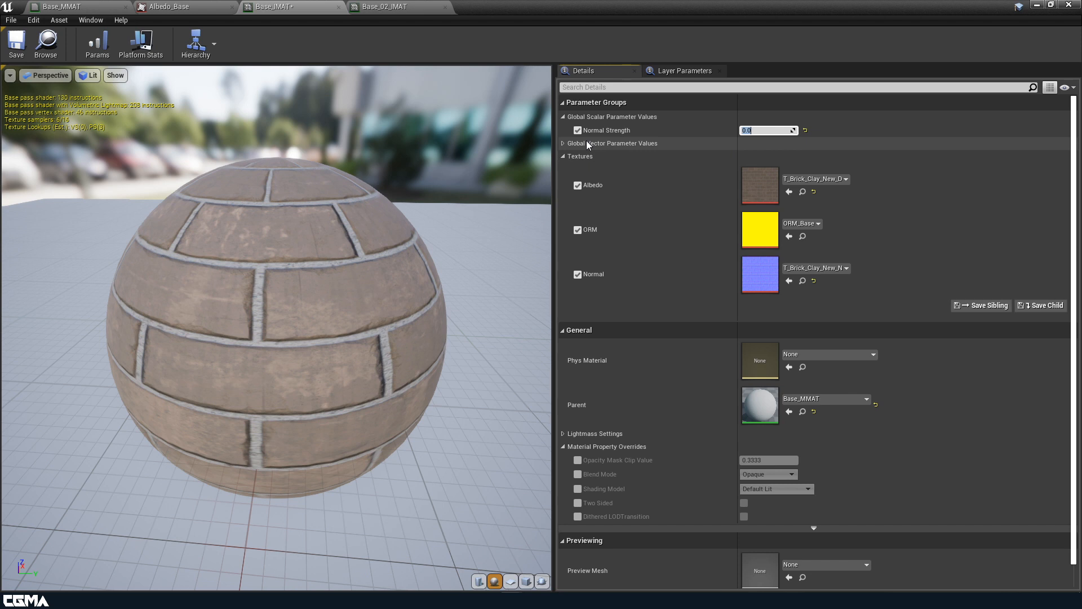
left_click(764, 130)
type("2")
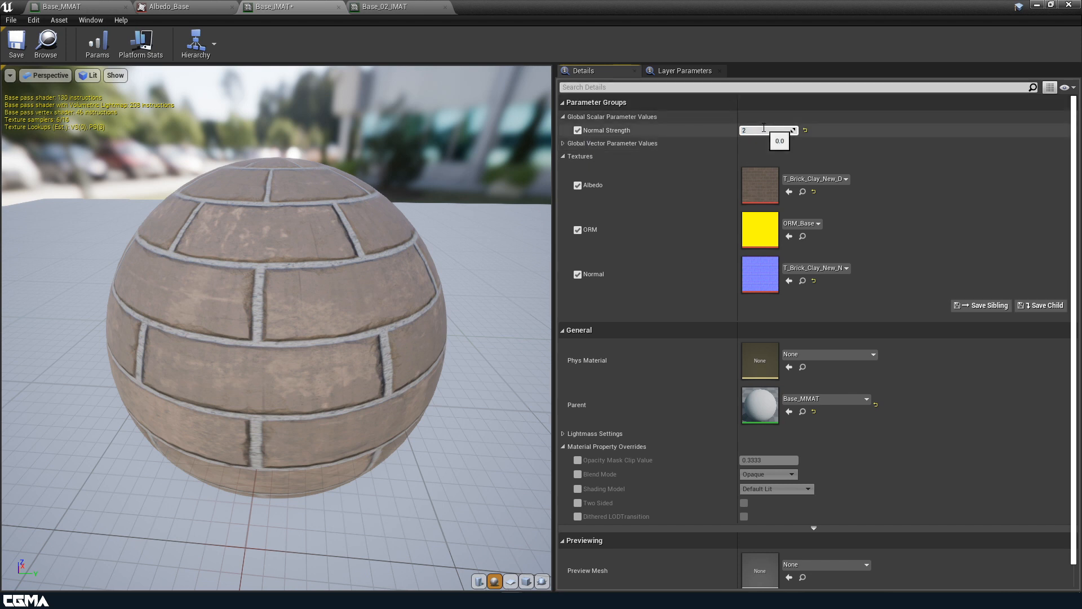
key("Return")
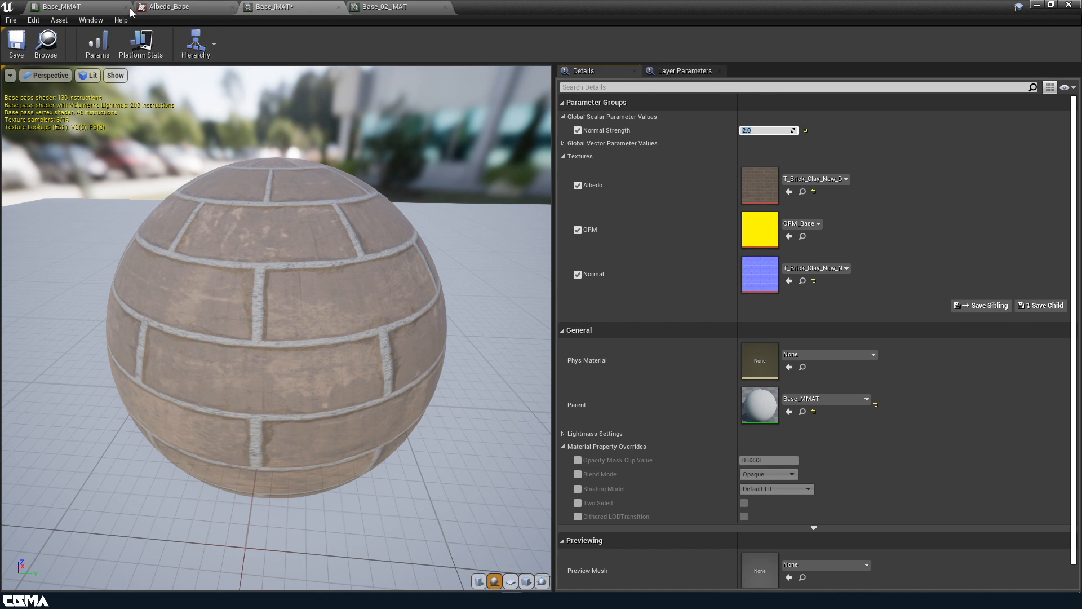
Step: Add a 1-x (One Minus) node to the Base_MMAT graph above the FlattenNormal node
left_click(180, 6)
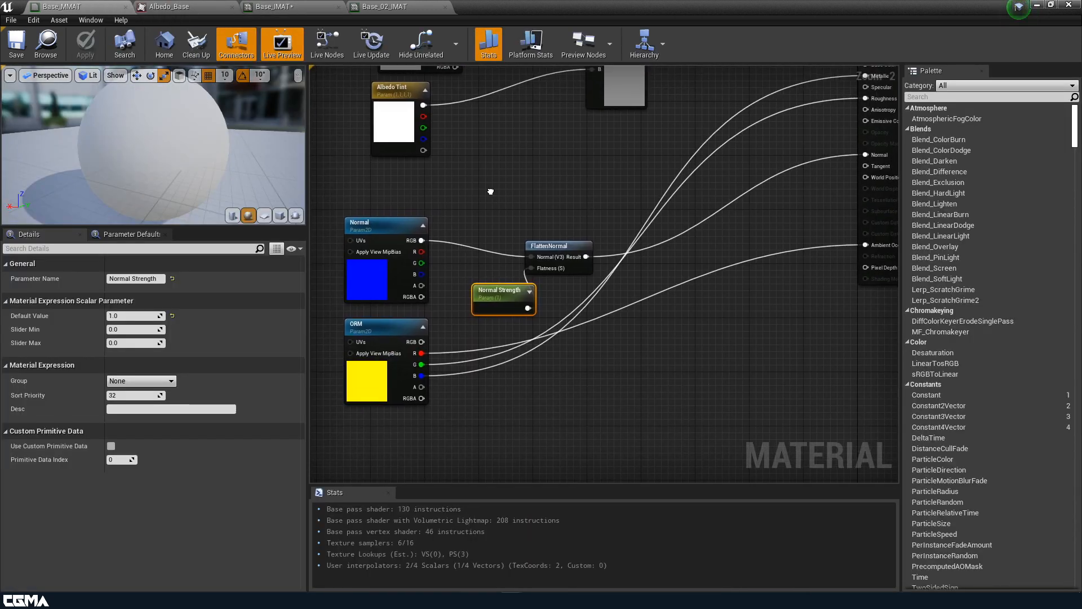
right_click_drag(490, 192, 528, 211)
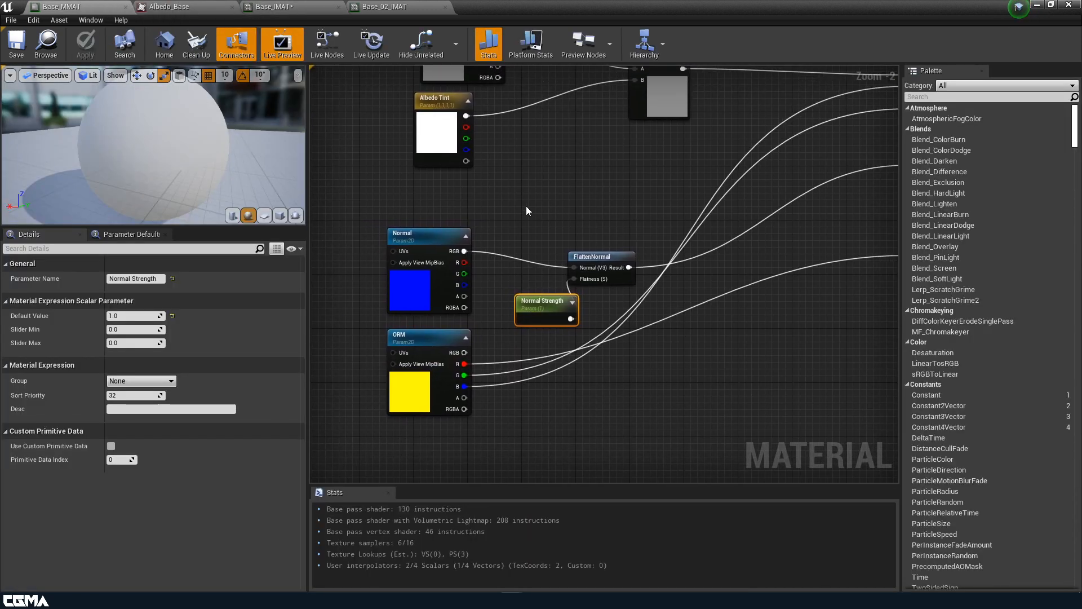
left_click(536, 205)
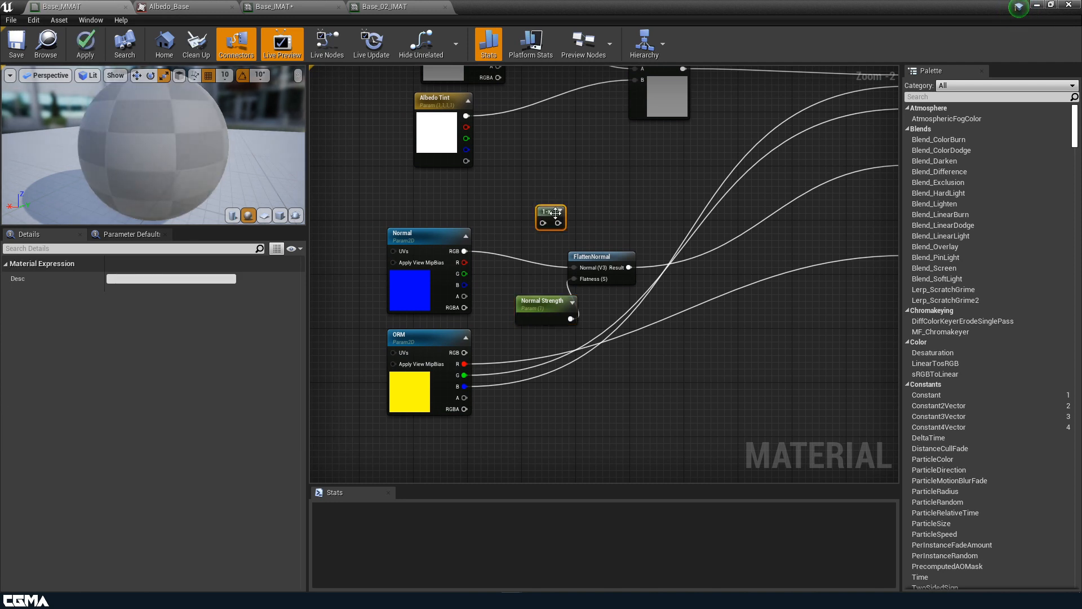
mouse_move(554, 217)
left_mouse_down()
mouse_move(522, 191)
mouse_move(544, 214)
left_mouse_up()
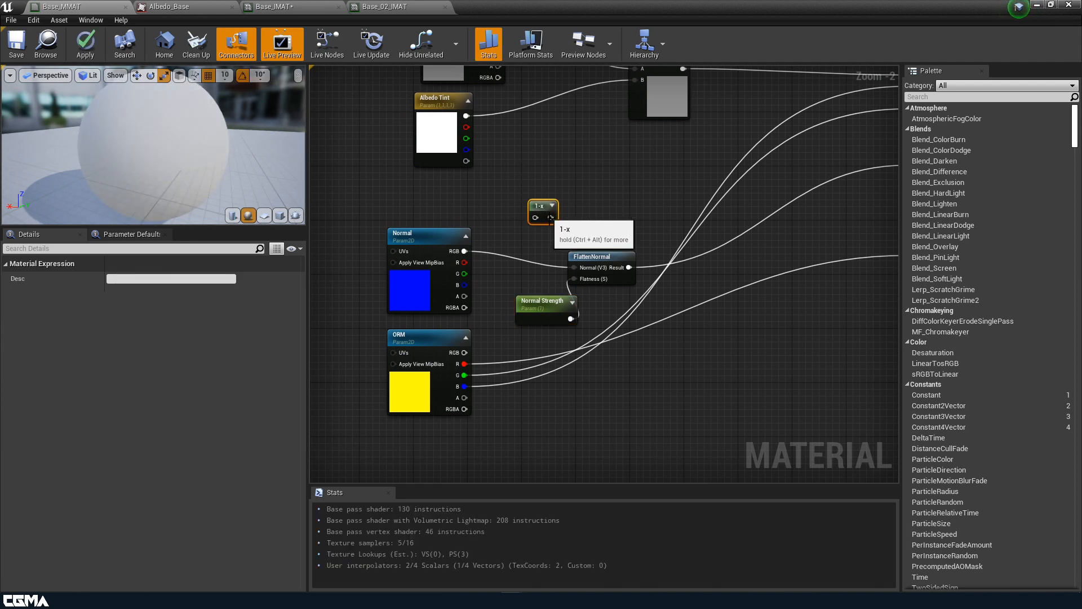
Step: Make room before FlattenNormal and wire the 1-x node between Normal Strength and the Flatness input, with its preview expanded
left_click_drag(606, 258, 795, 241)
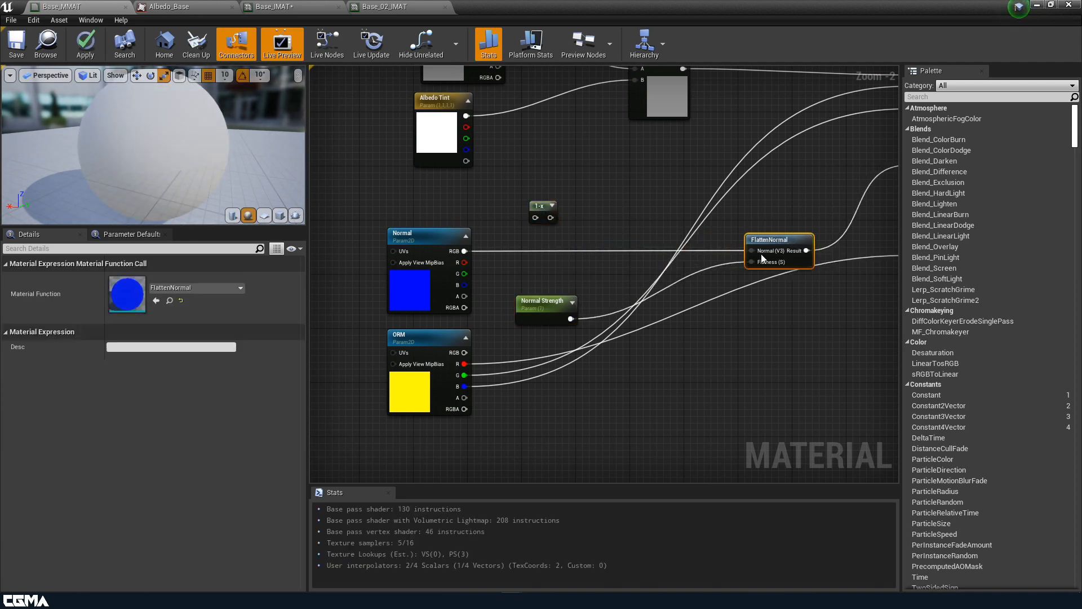
left_click_drag(545, 208, 620, 283)
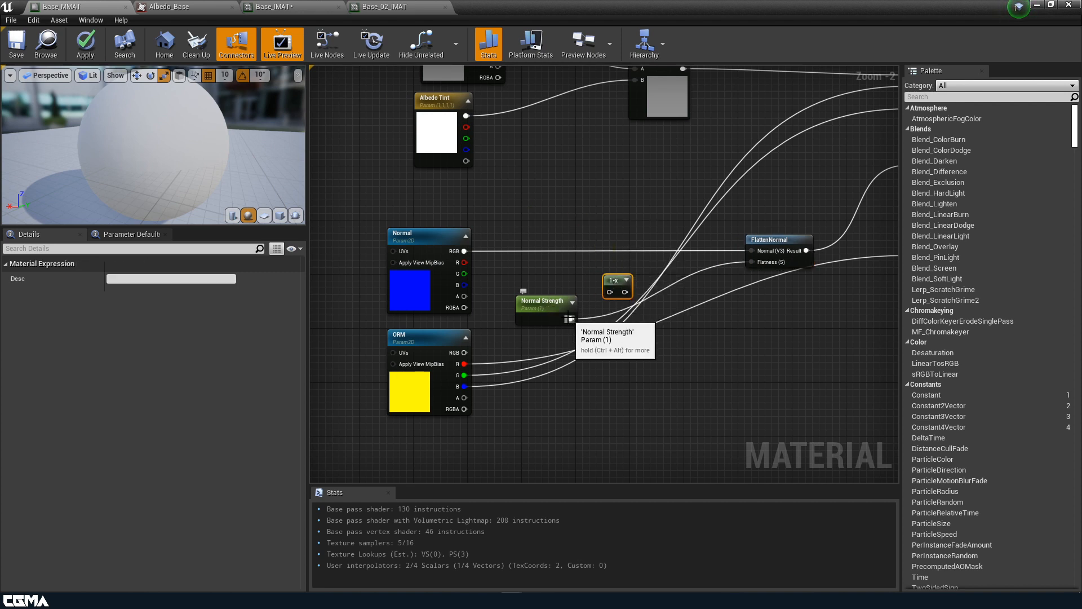
left_click_drag(571, 320, 759, 260)
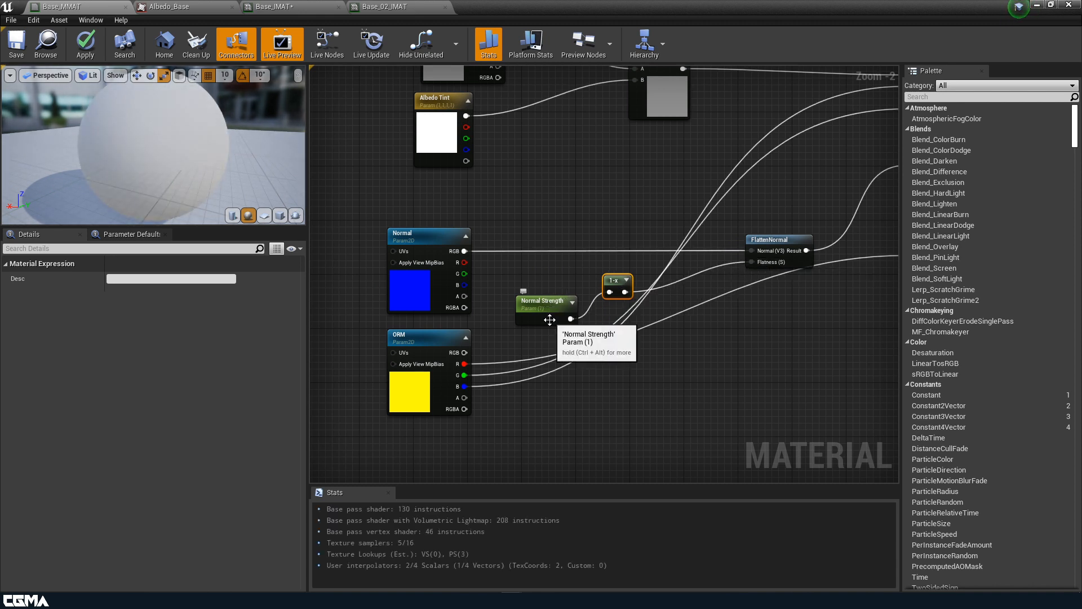
left_click(625, 281)
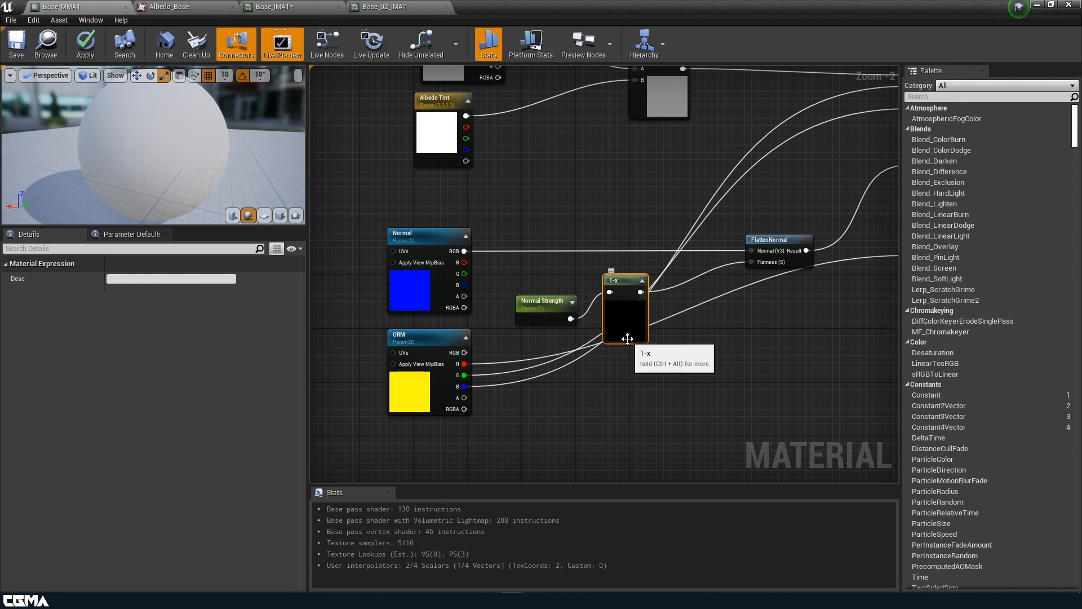
left_click_drag(632, 338, 665, 323)
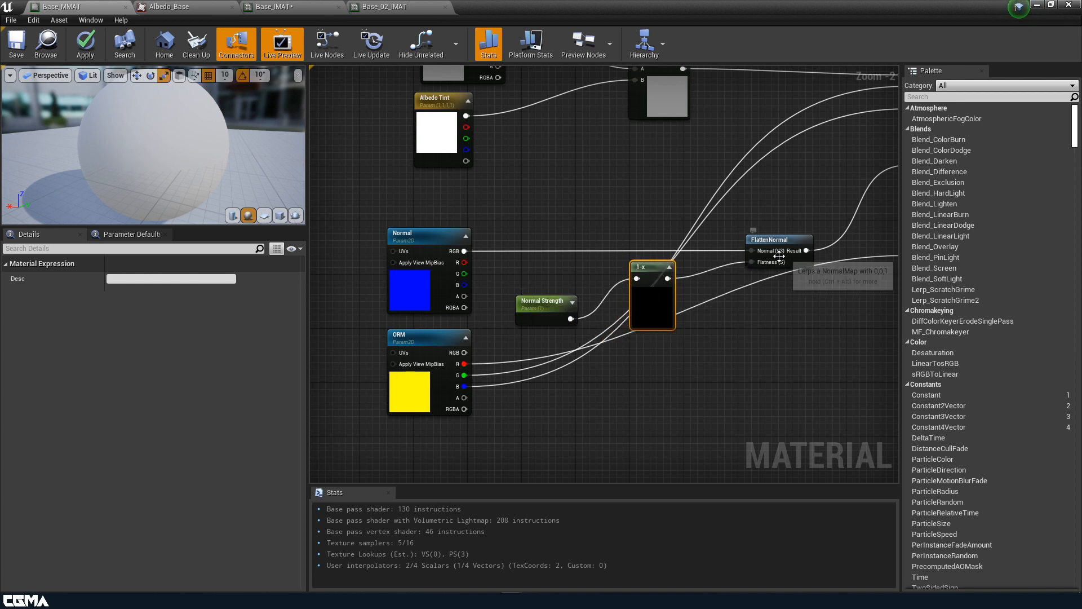
Step: Apply the inverted strength setup in Base_MMAT and set Normal Strength to 1 on the Base_IMAT instance
left_click(90, 51)
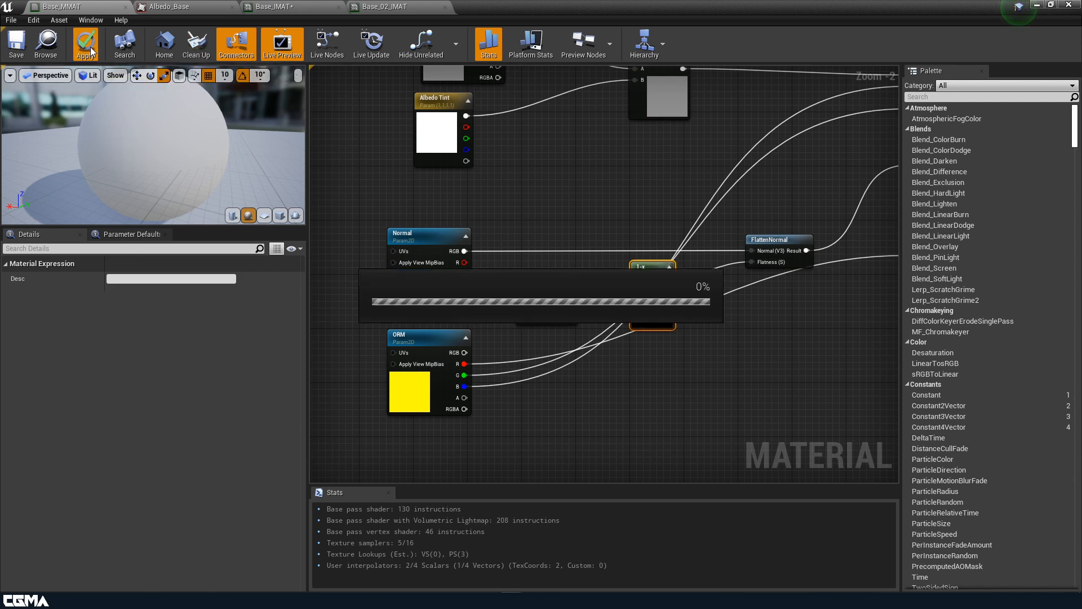
left_click(319, 6)
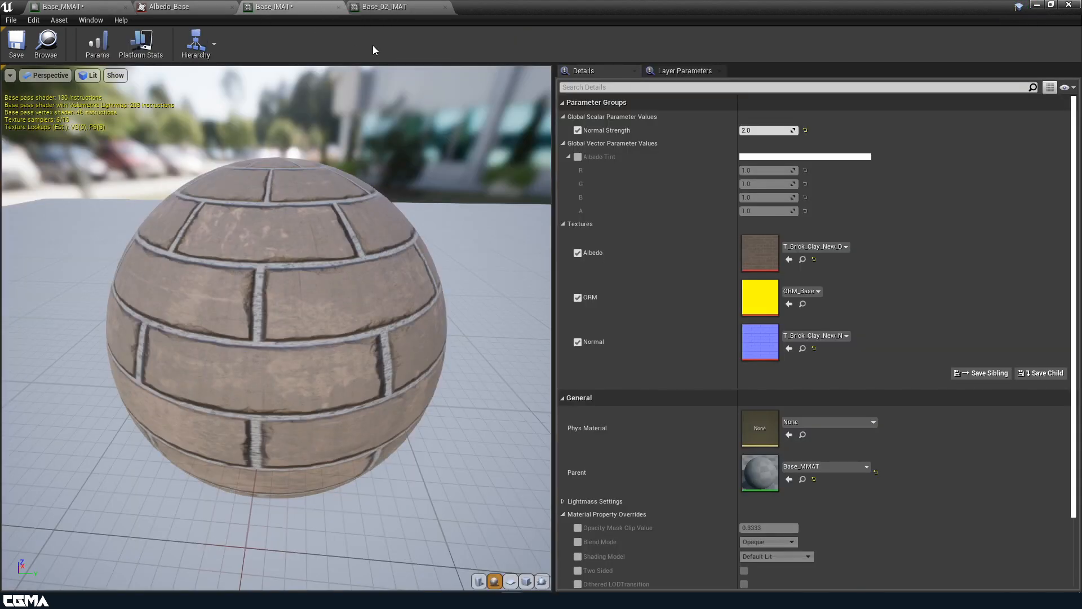
left_click(759, 130)
type("1")
key("Return")
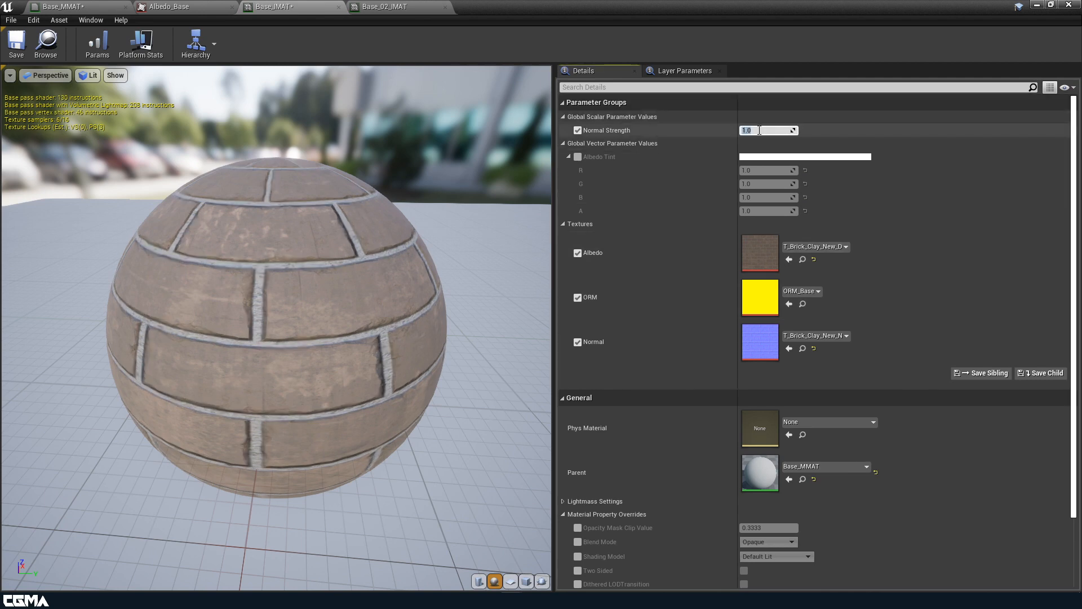
Step: View the brick sphere from farther away, set Normal Strength to 0 and save Base_IMAT
scroll(309, 364, "down", 4)
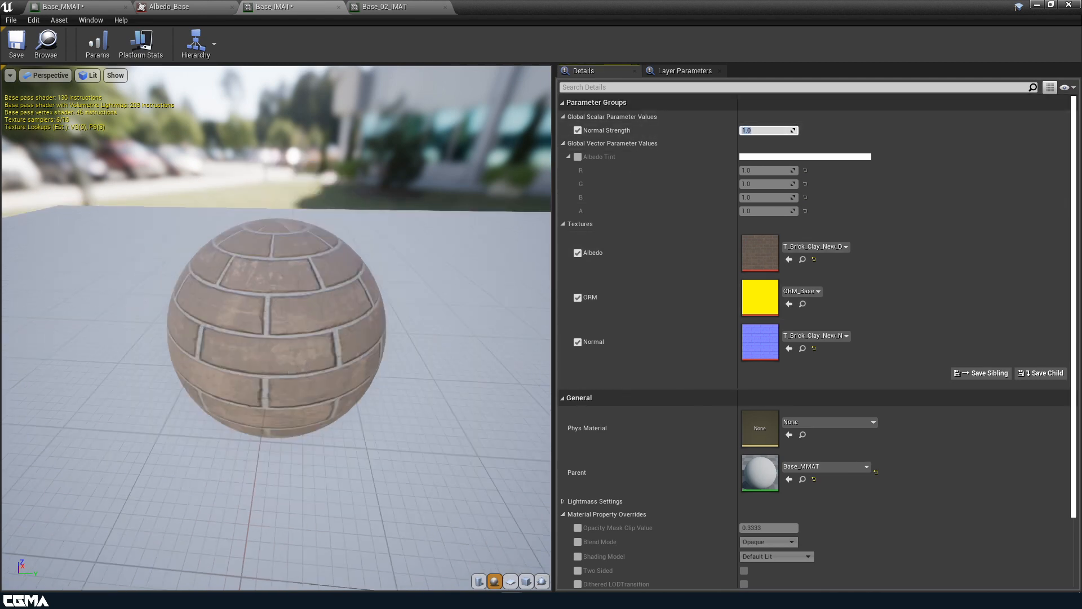
left_click_drag(301, 361, 286, 371)
left_click(758, 133)
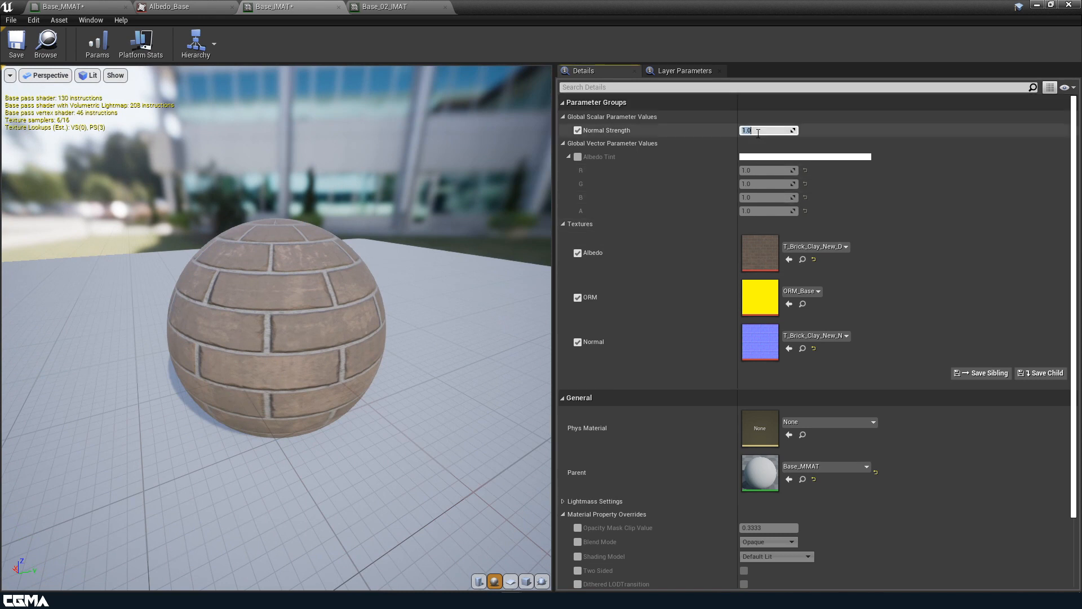
type("0")
key("Return")
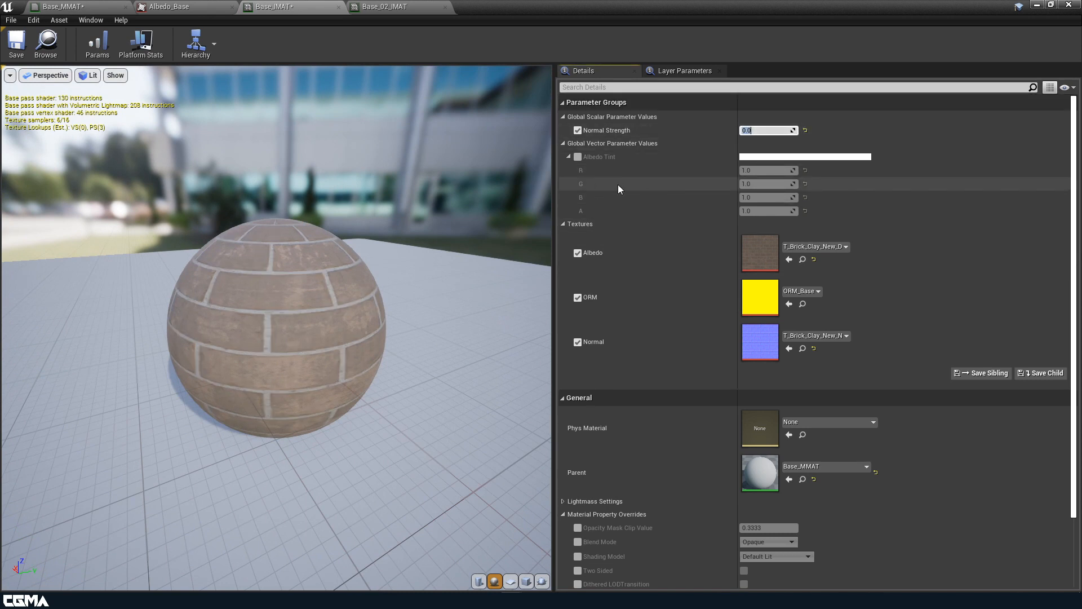
left_click(16, 46)
Step: Return to Base_MMAT, run the pending autosave immediately and save the master material
left_click(106, 6)
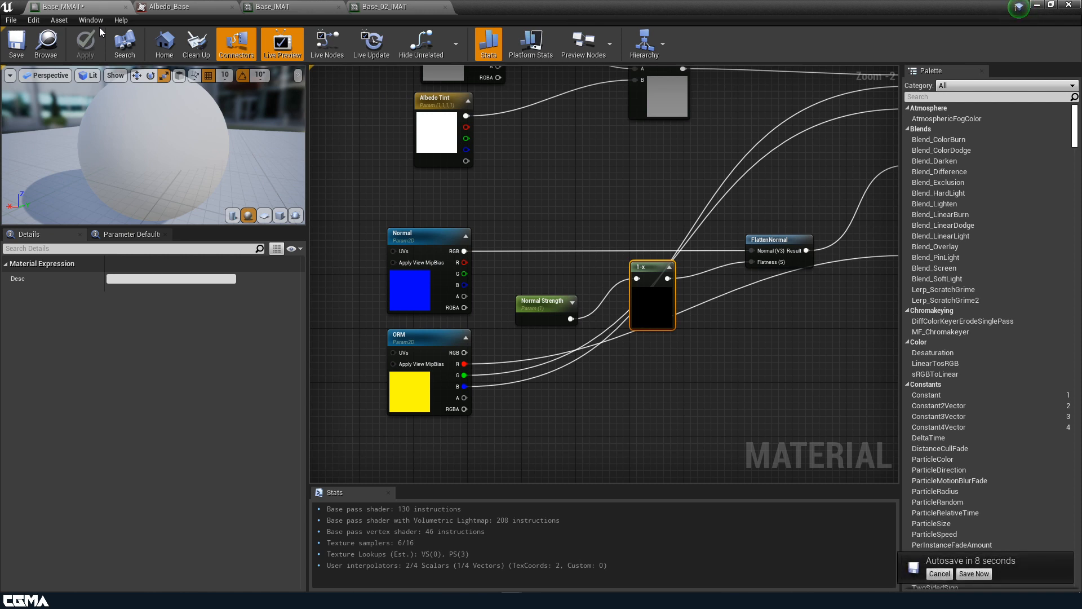
left_click(974, 573)
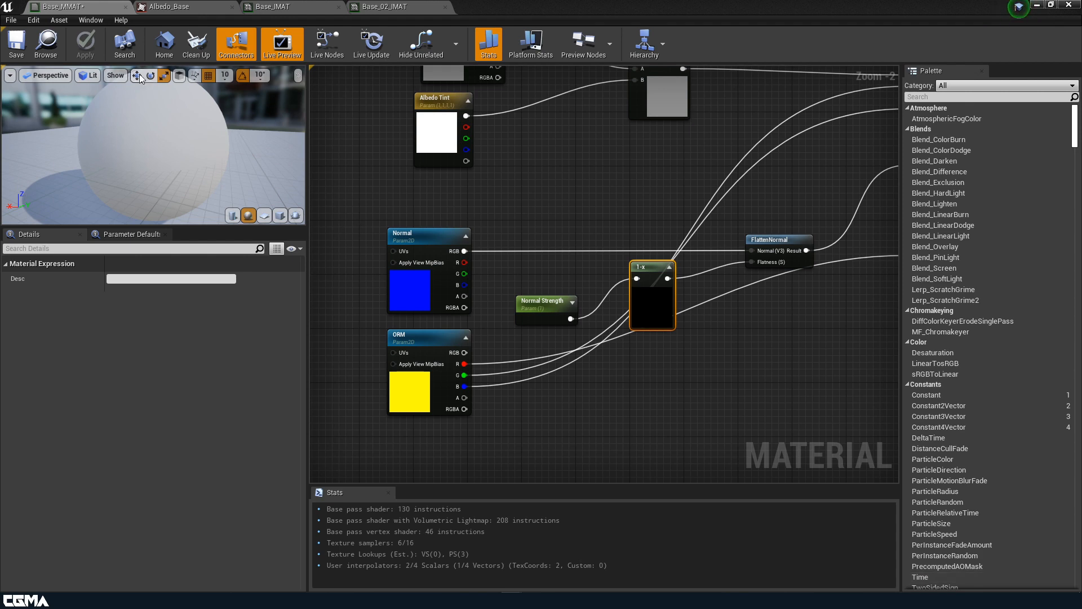
left_click(18, 51)
Step: Return to the level editor, enlarge its viewport and apply Base_IMAT to the mannequin
left_click_drag(526, 4, 1081, 135)
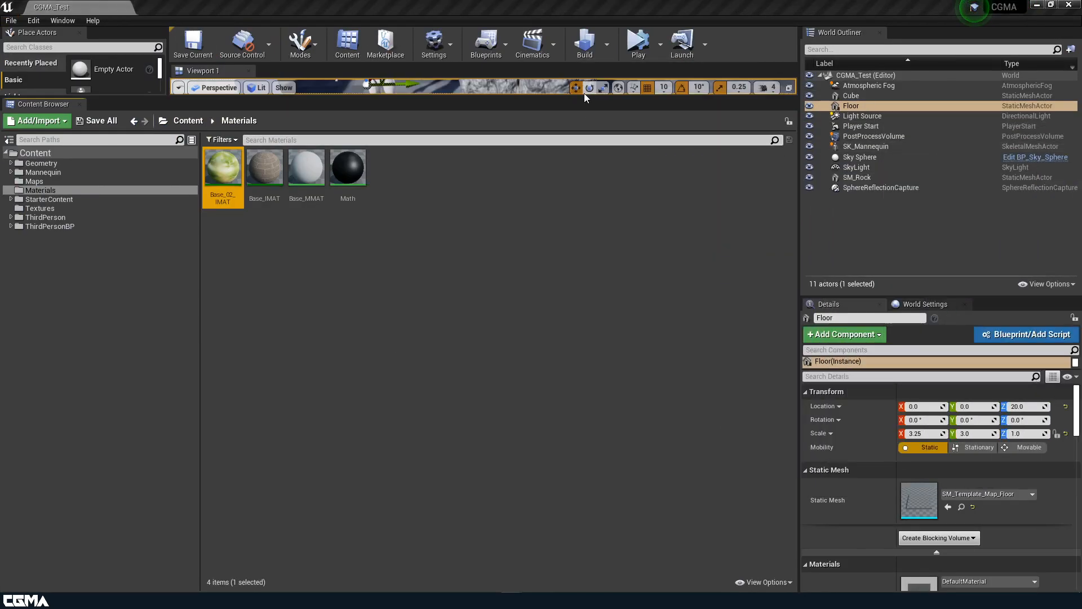
left_click_drag(533, 98, 534, 409)
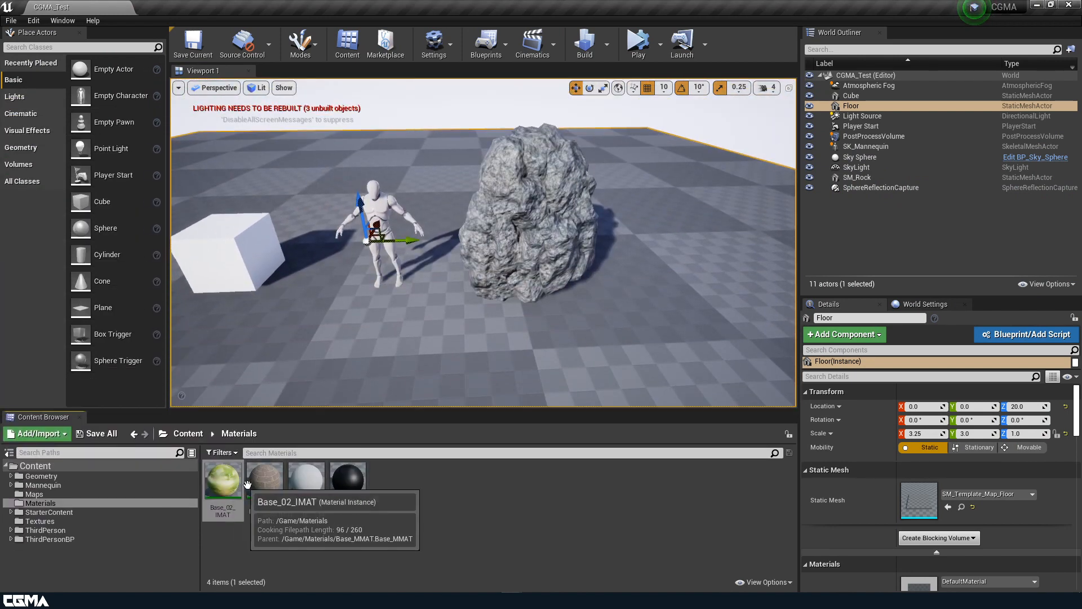
left_click_drag(264, 481, 379, 205)
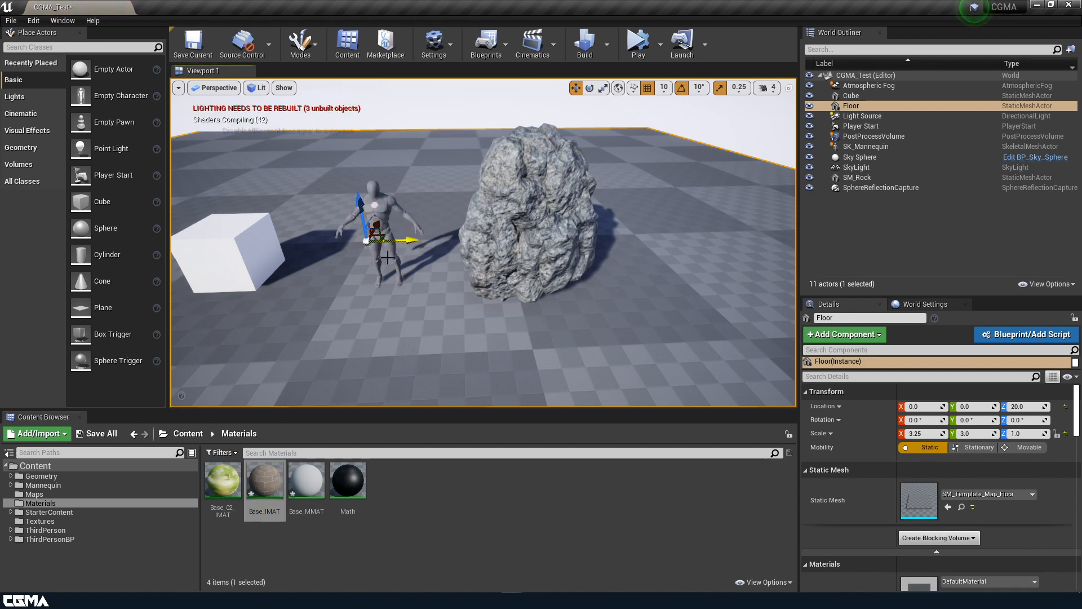
right_click_drag(378, 206, 333, 206)
key("w")
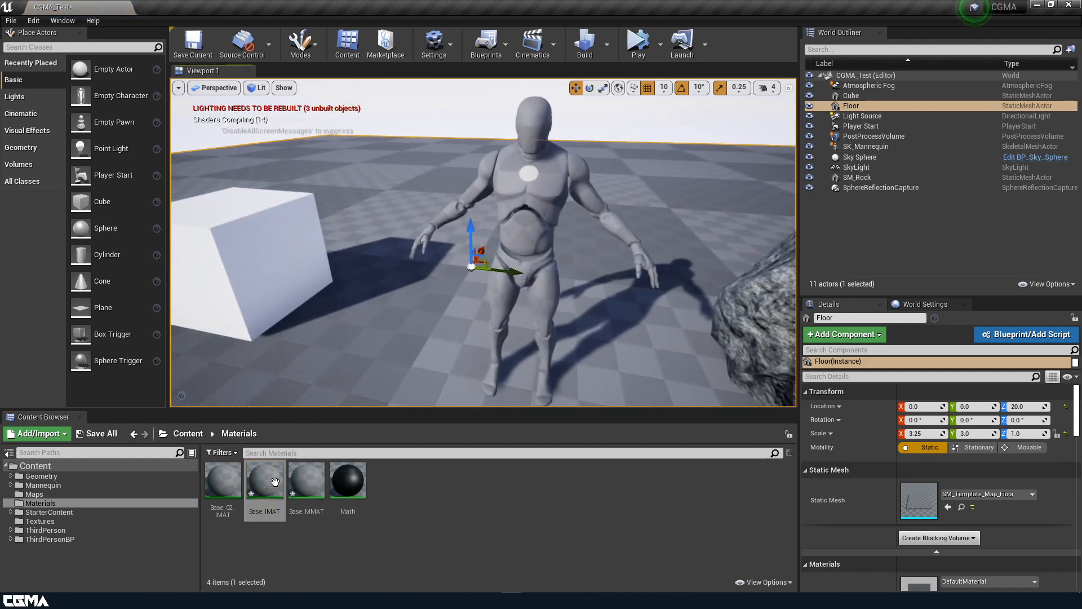
left_click_drag(273, 482, 525, 172)
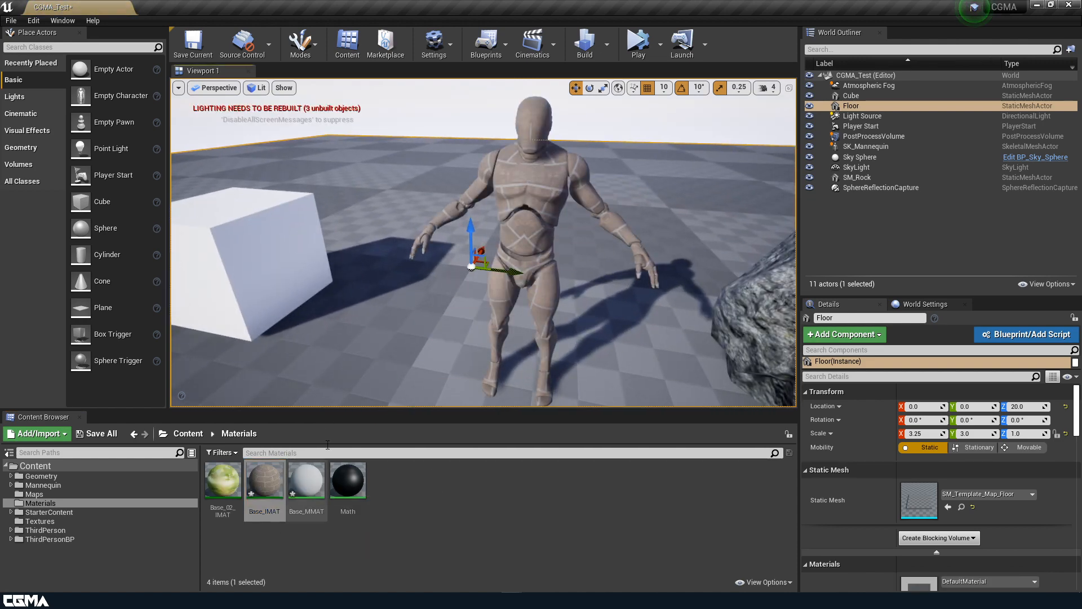
Step: Apply the Base_02_IMAT material instance to the rock mesh in the level
key("s")
right_click_drag(332, 338, 384, 342)
left_click_drag(223, 480, 589, 307)
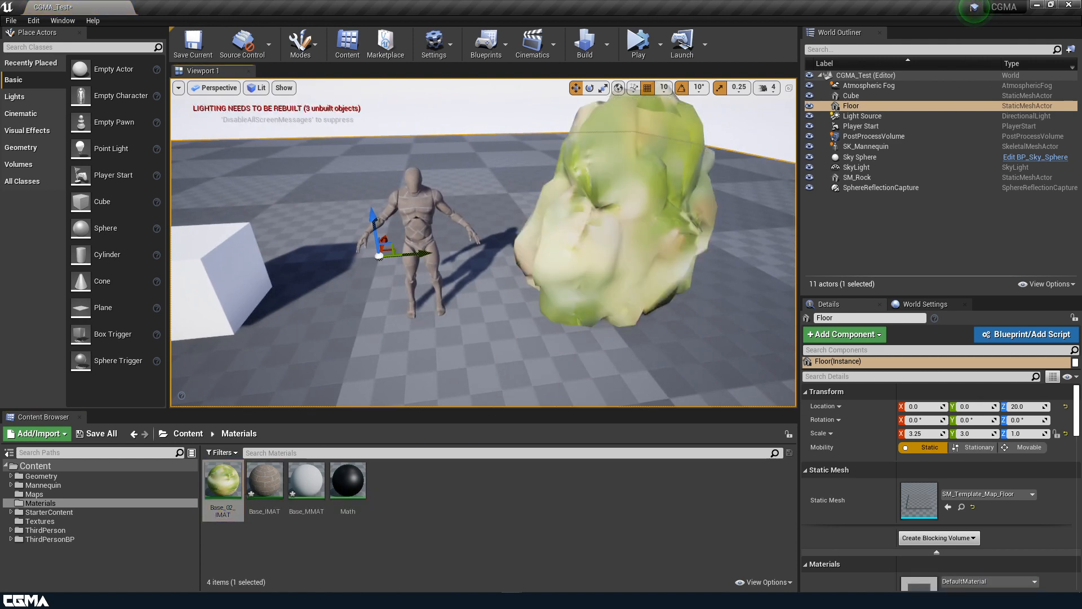
Step: Bring back the material editor window and set the Albedo texture of Base_02_IMAT to T_Rock_Basalt_D
left_click_drag(1081, 172, 911, 235)
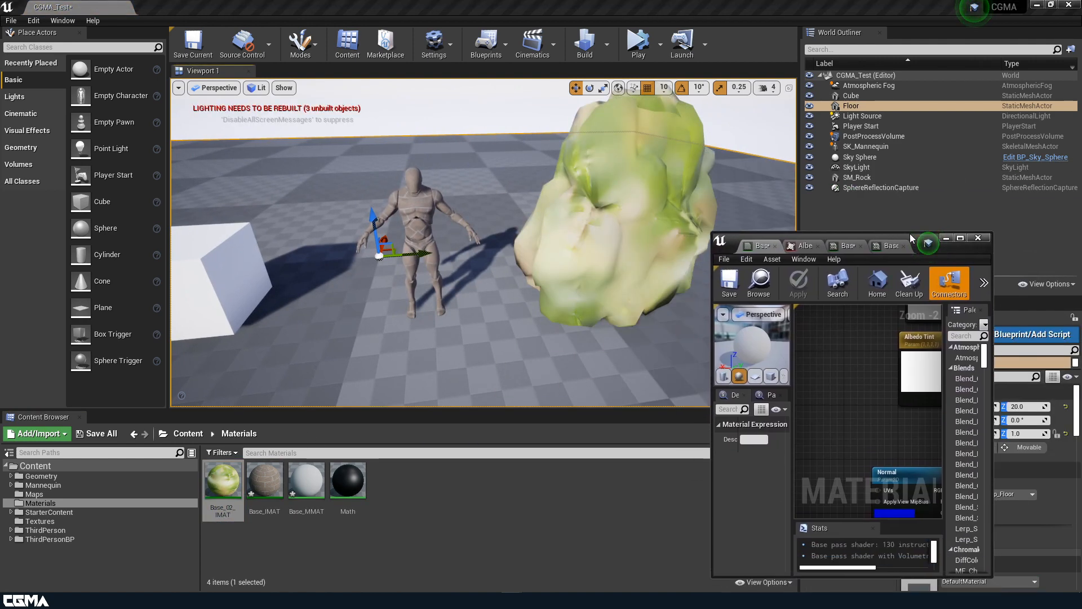
double_click(911, 235)
left_click(423, 6)
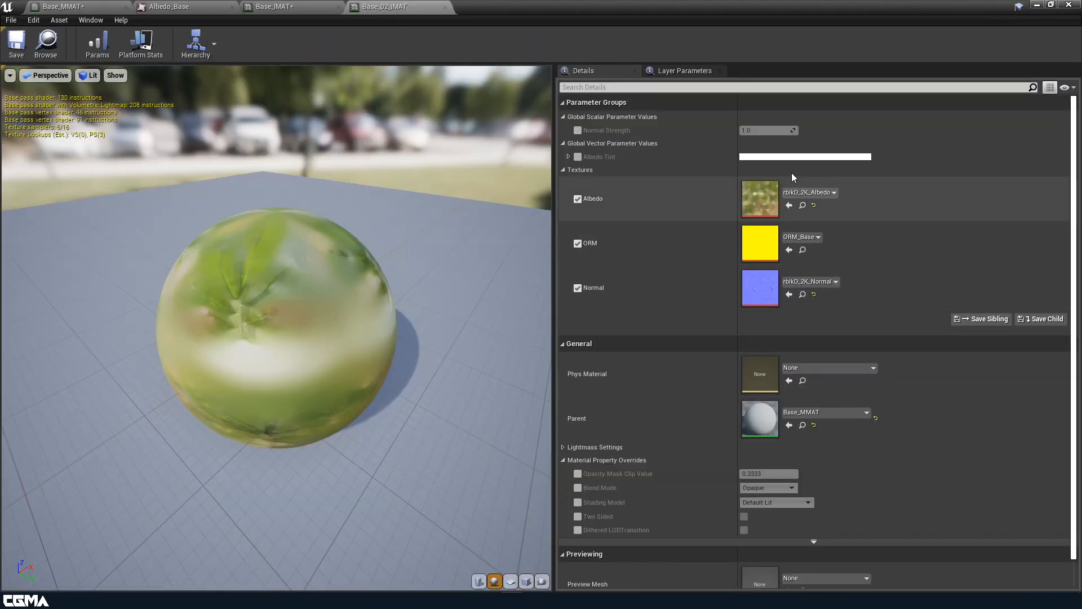
left_click(807, 193)
type("rock")
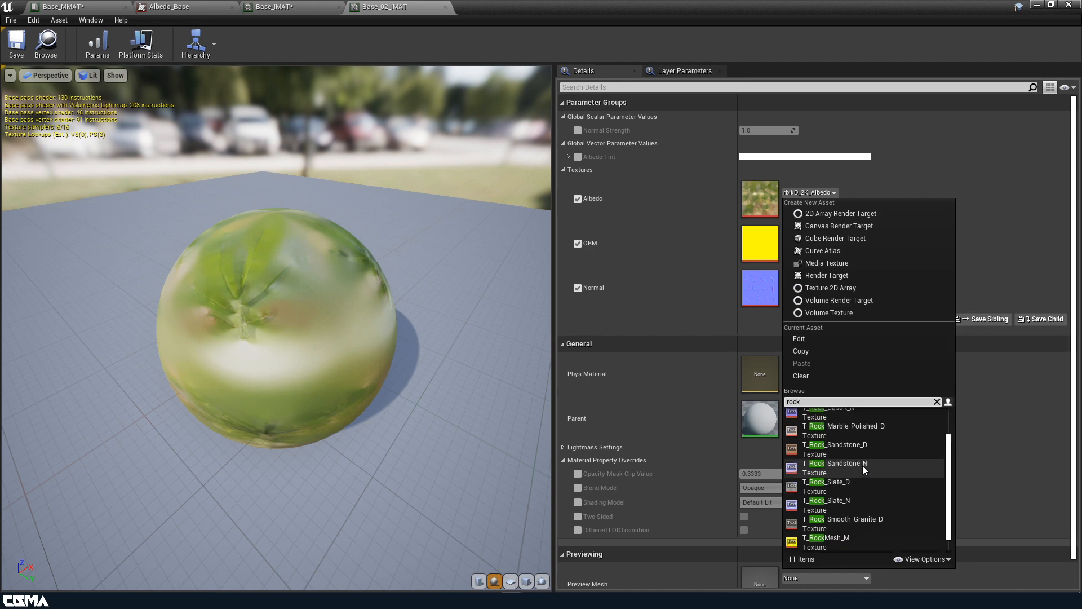
scroll(862, 467, "up", 2)
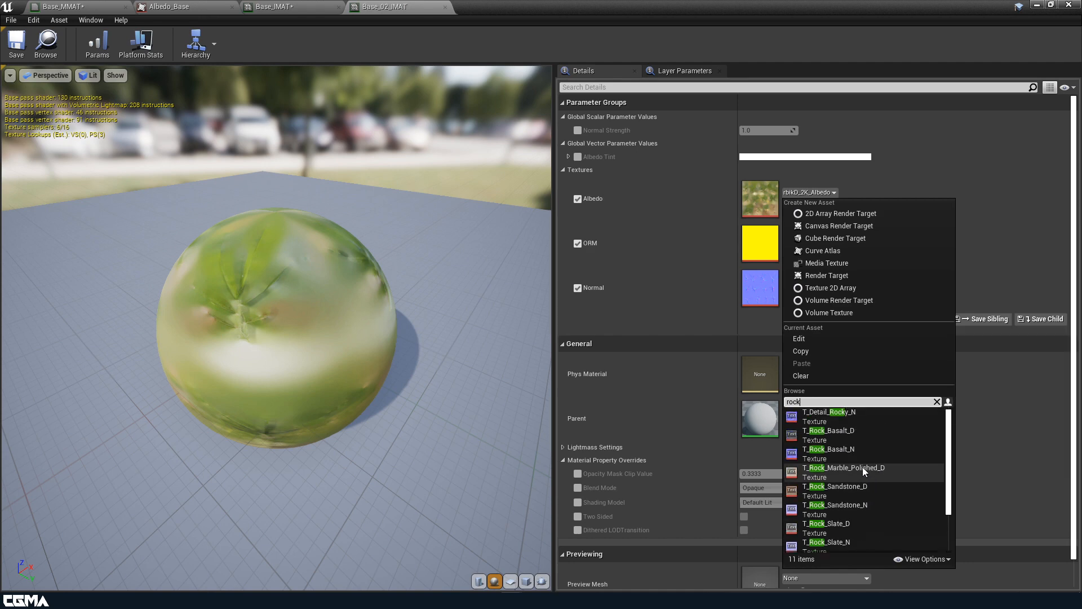
left_click(850, 435)
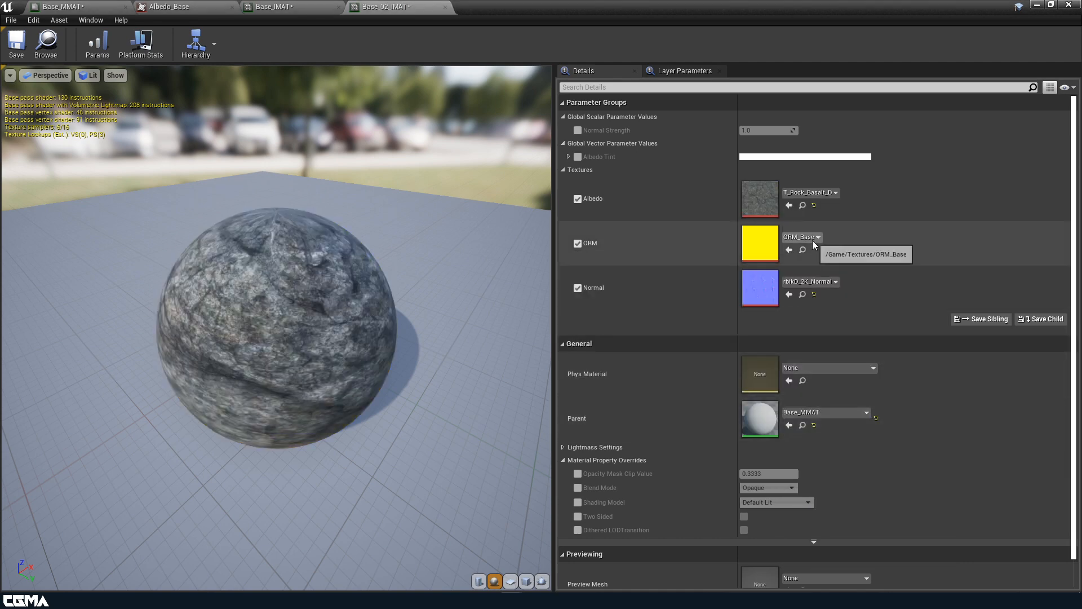
Step: Set the Normal texture of Base_02_IMAT to T_Rock_Basalt_N
left_click(826, 283)
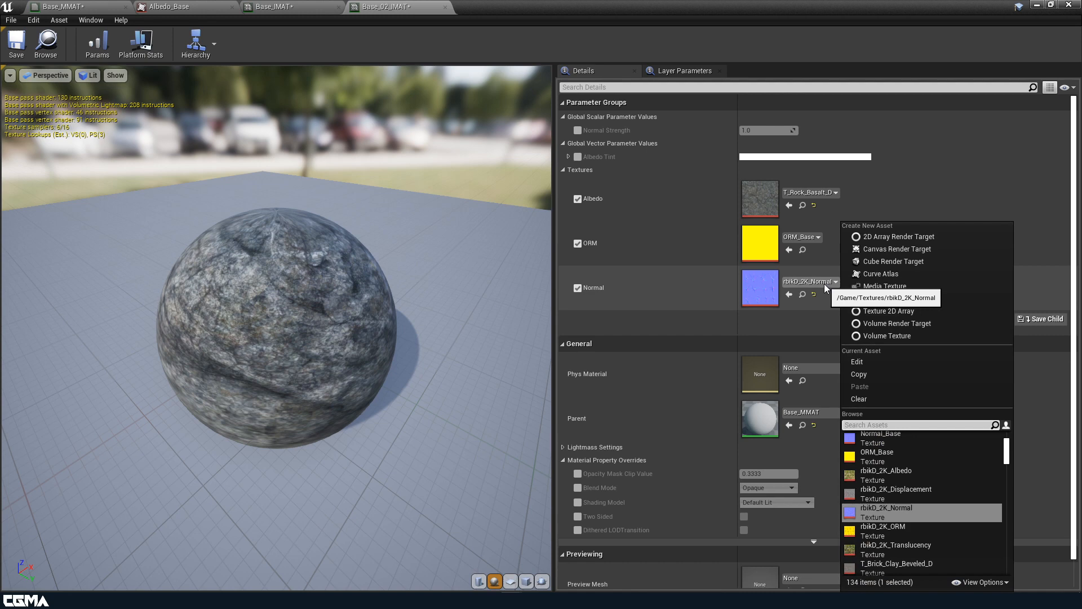
type("basalt")
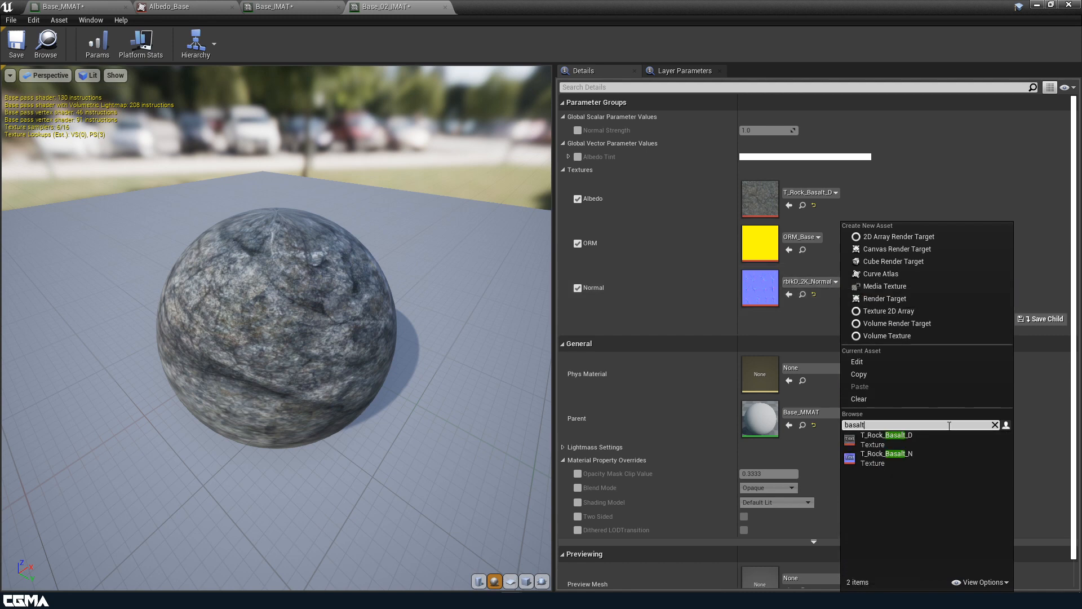
left_click(915, 461)
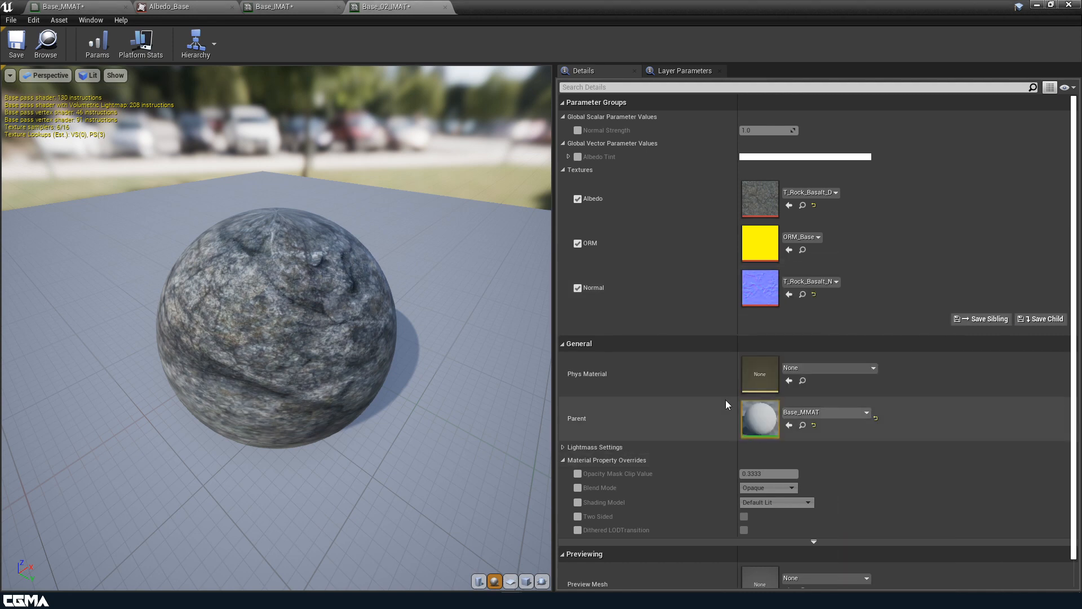
Step: Save the Base_02_IMAT and Base_IMAT instances and the Base_MMAT master material
left_click(17, 44)
left_click(282, 7)
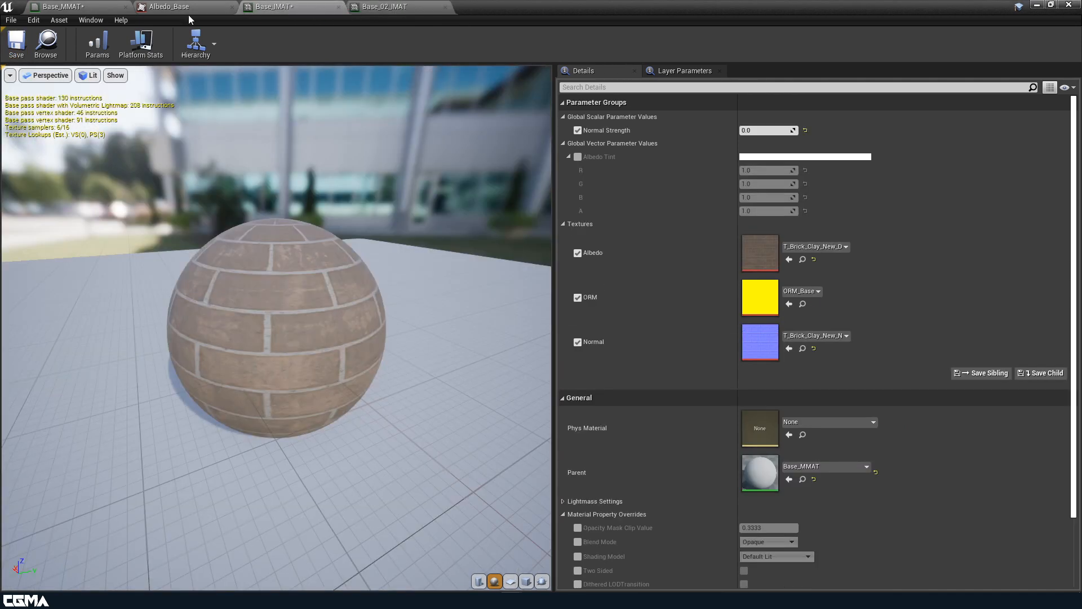
left_click(195, 8)
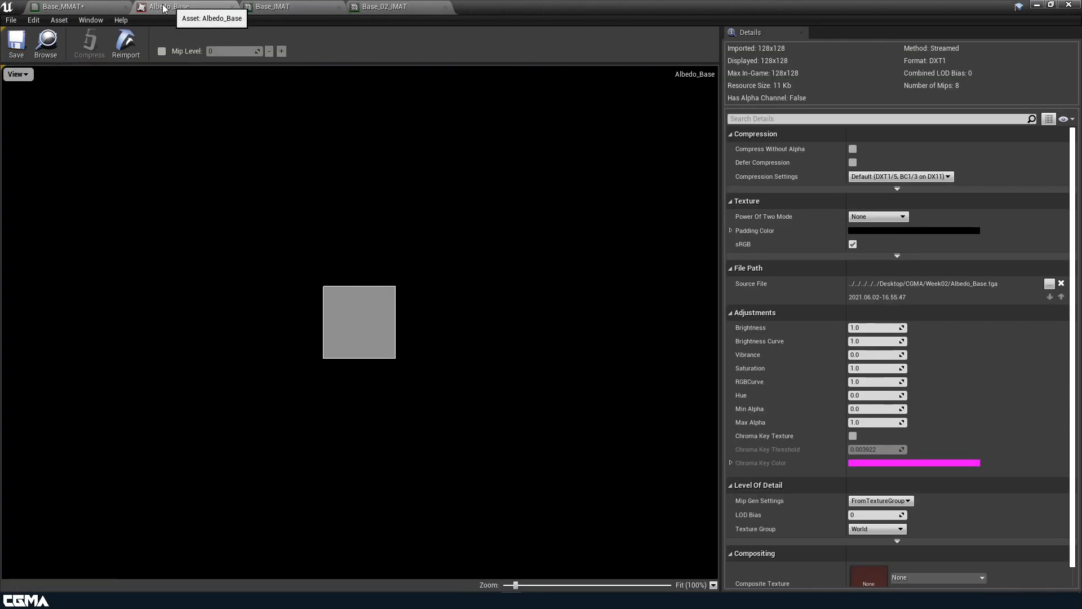
left_click(100, 6)
left_click(17, 45)
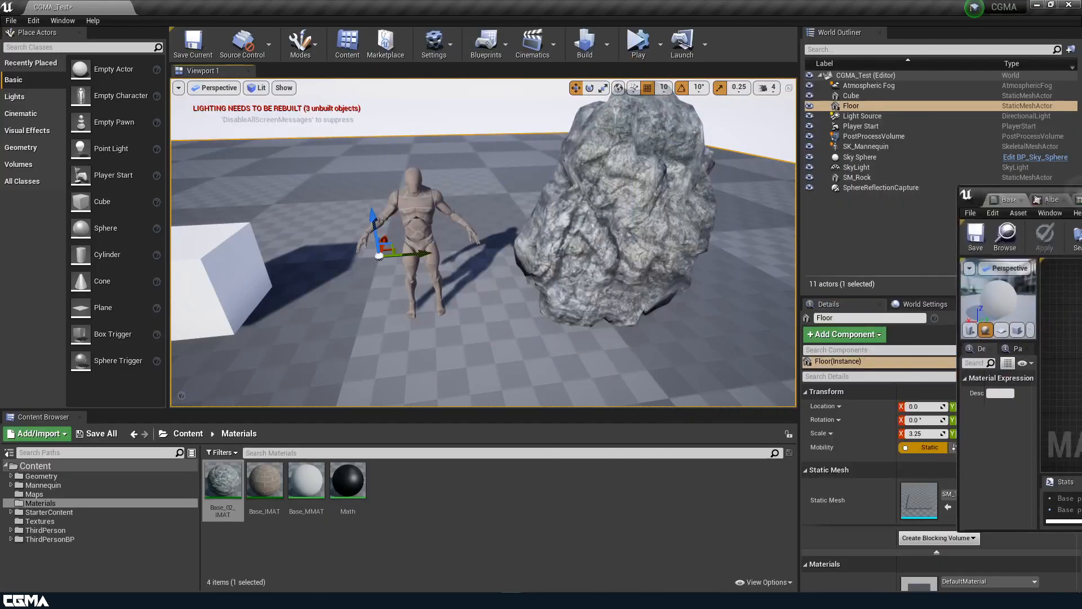
Step: In the level editor's Materials folder, duplicate the Base_MMAT material and name the copy Test
key("s")
mouse_move(620, 229)
right_mouse_down()
mouse_move(614, 198)
mouse_move(617, 230)
right_mouse_up()
key("w")
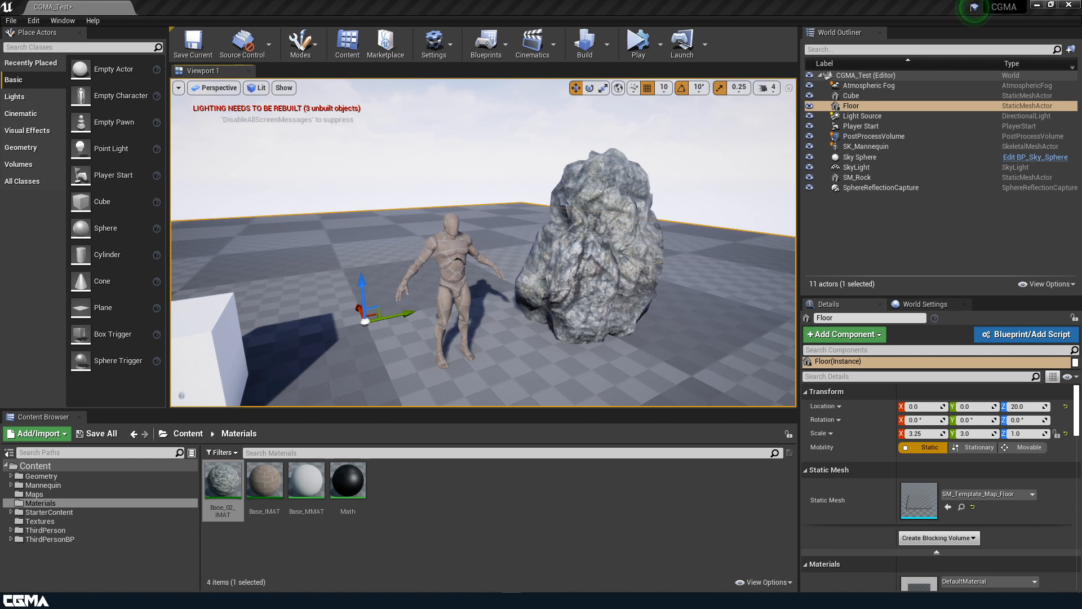
right_click(319, 486)
left_click(451, 540)
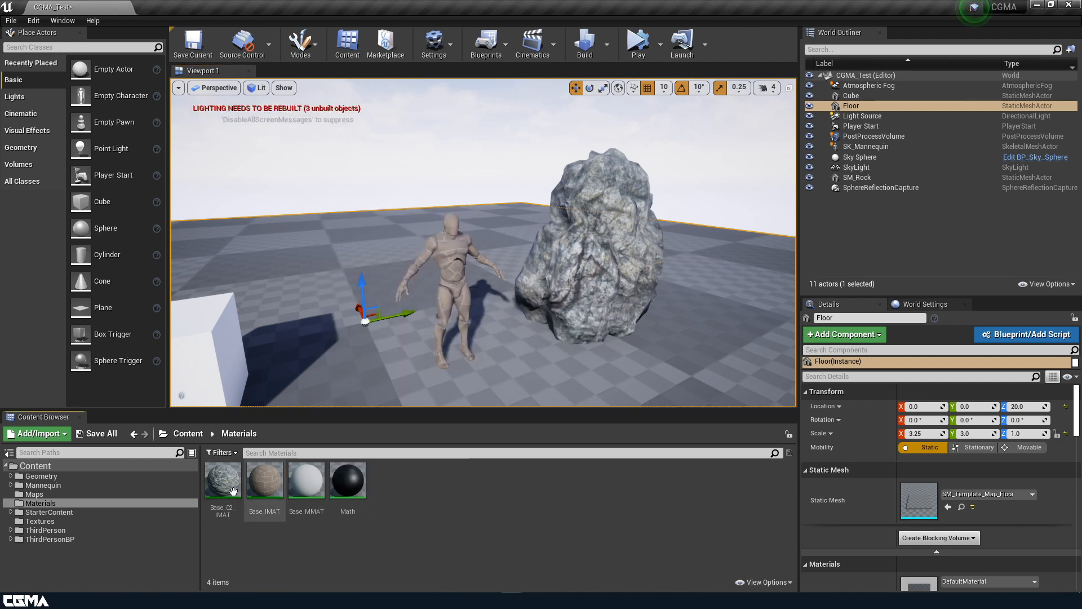
left_click(306, 490)
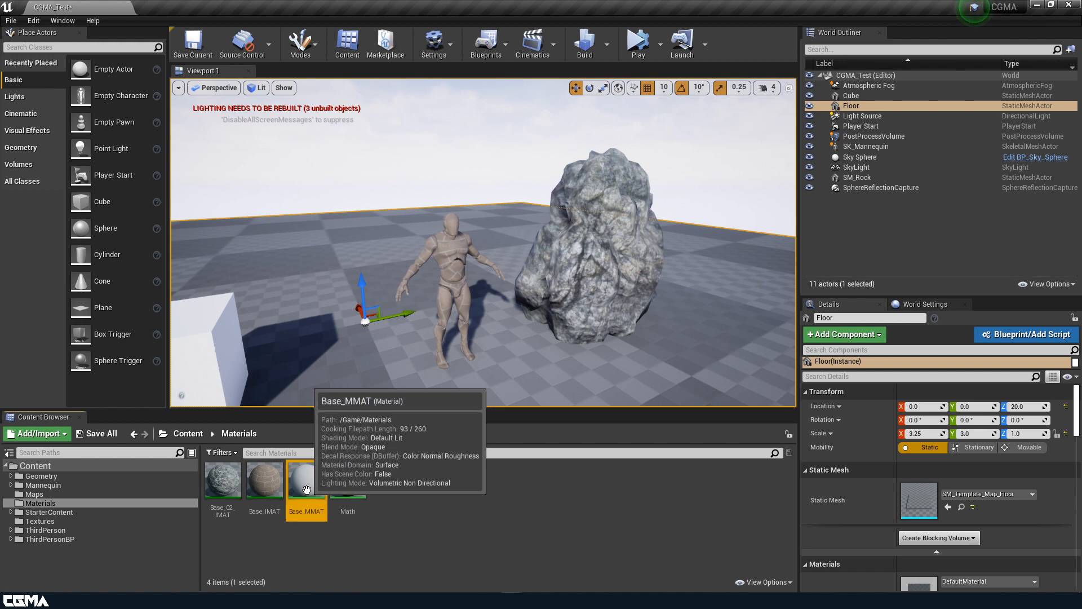
key("ctrl+w")
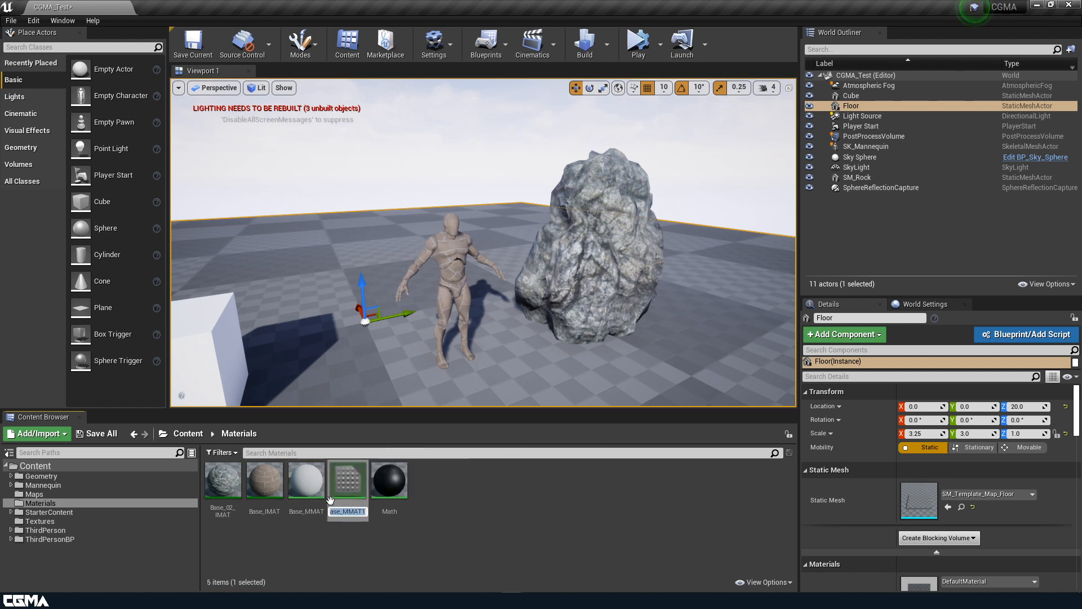
type("Test")
key("Return")
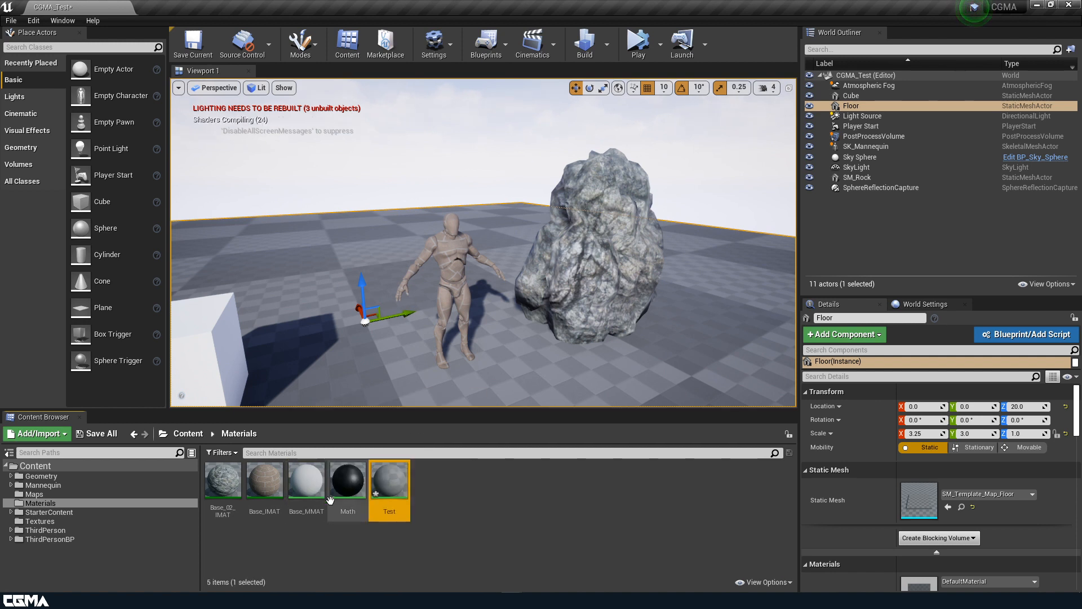
Step: Open the Test material and keep its editor as a small window over the level editor
double_click(392, 482)
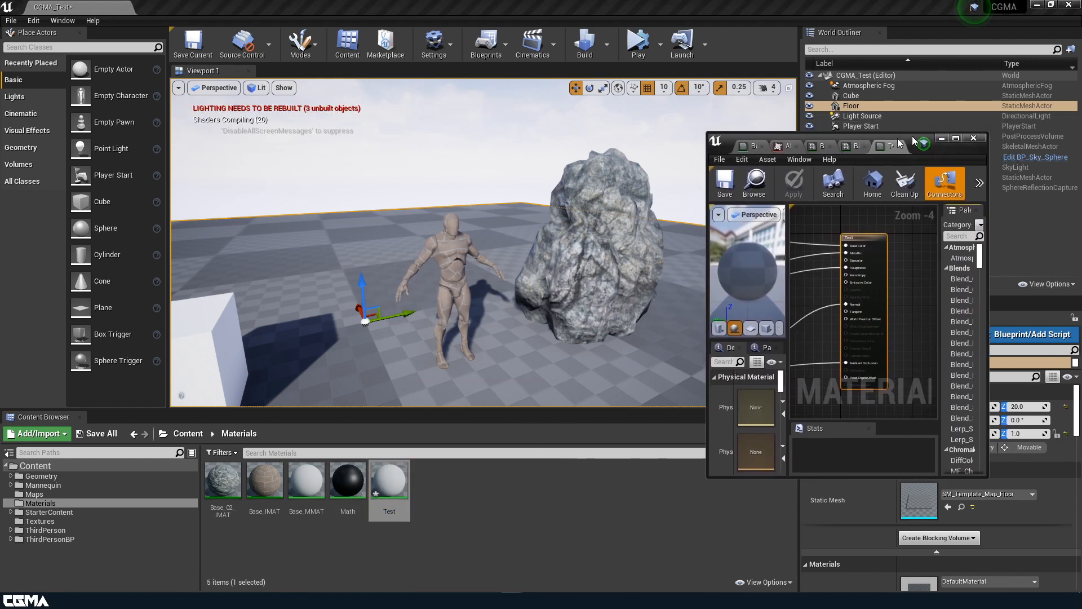
double_click(892, 145)
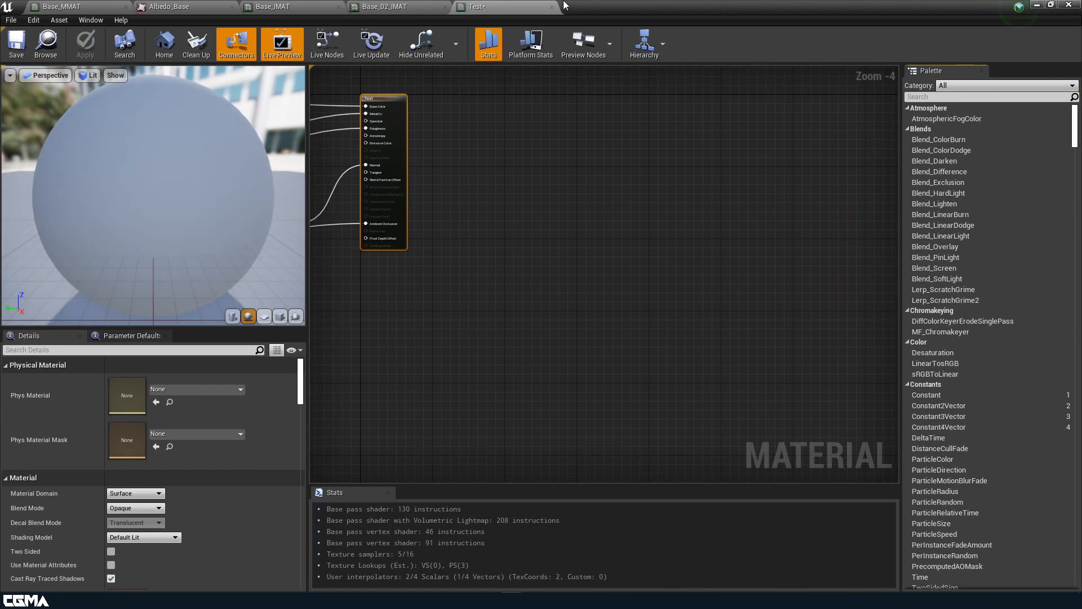
left_click_drag(565, 6, 704, 17)
Step: Add the umkibj2g_2K_Albedo, umkibj2g_2K_Normal and umkibj2g_2K_ORM textures from the Textures folder to the Test material graph
left_click(70, 522)
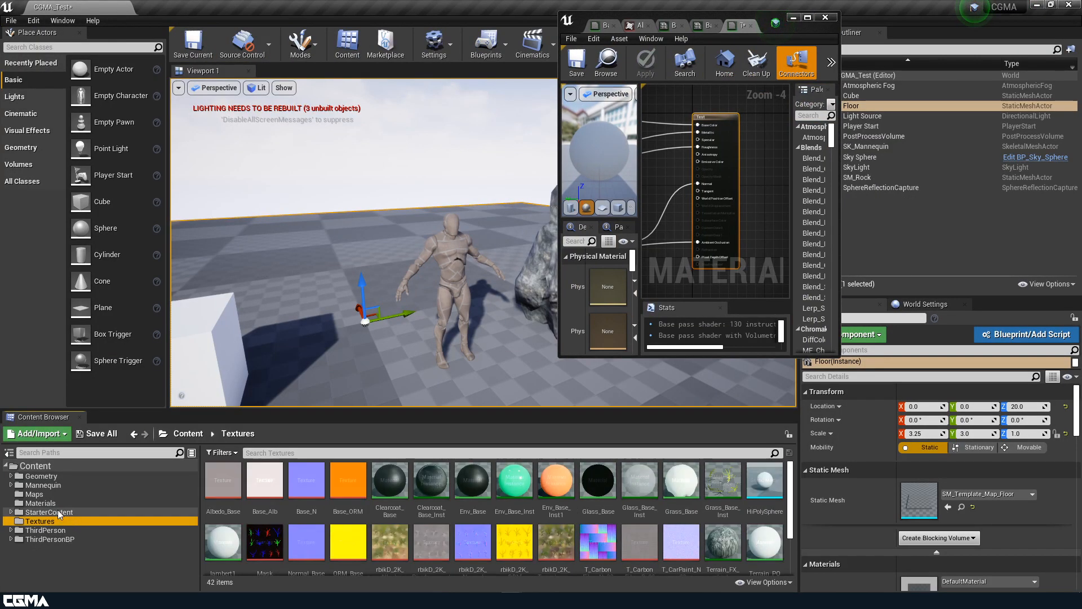
scroll(453, 530, "down", 1)
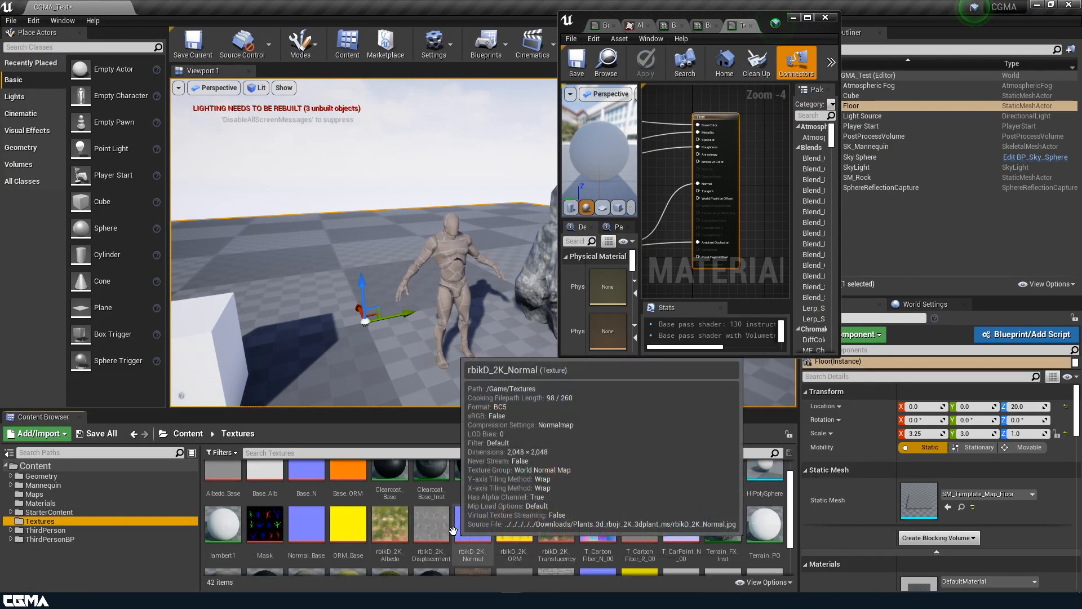
scroll(453, 531, "down", 2)
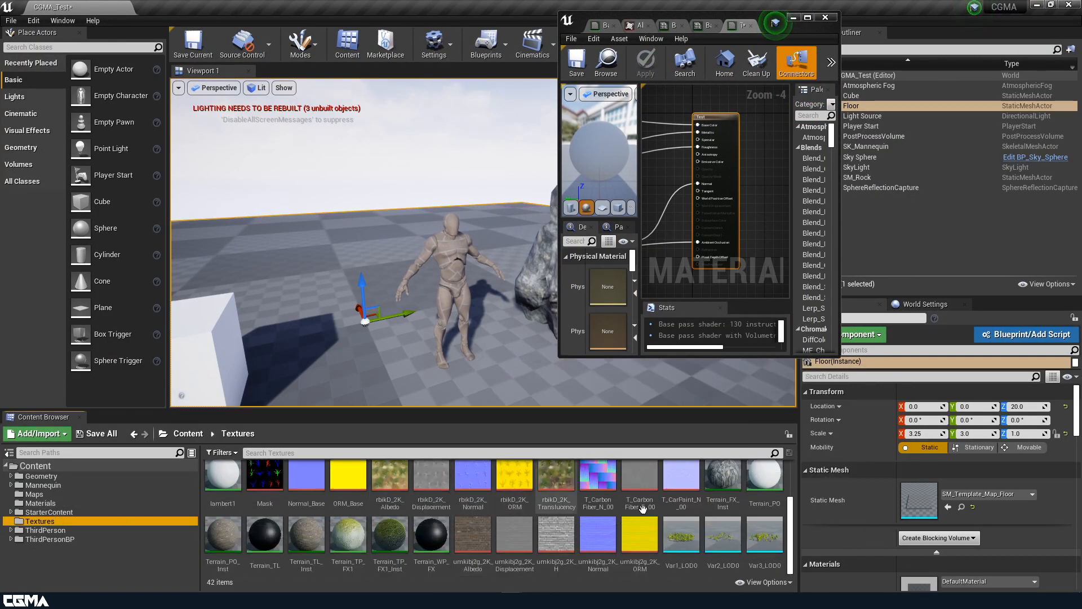
left_click(471, 545)
left_click(597, 536, "ctrl")
left_click(620, 549, "ctrl")
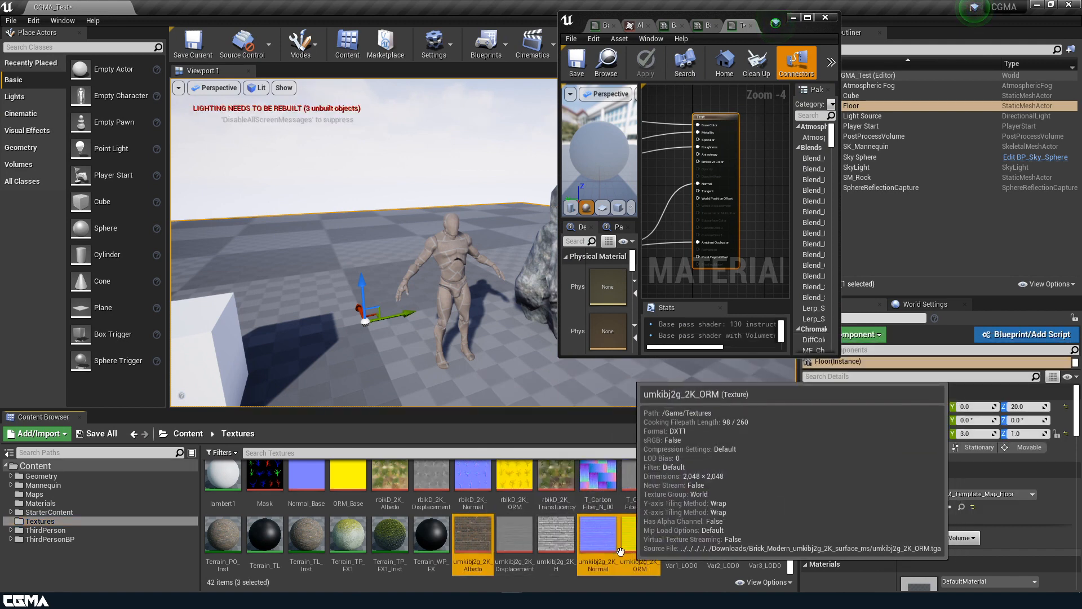
left_click_drag(600, 540, 654, 179)
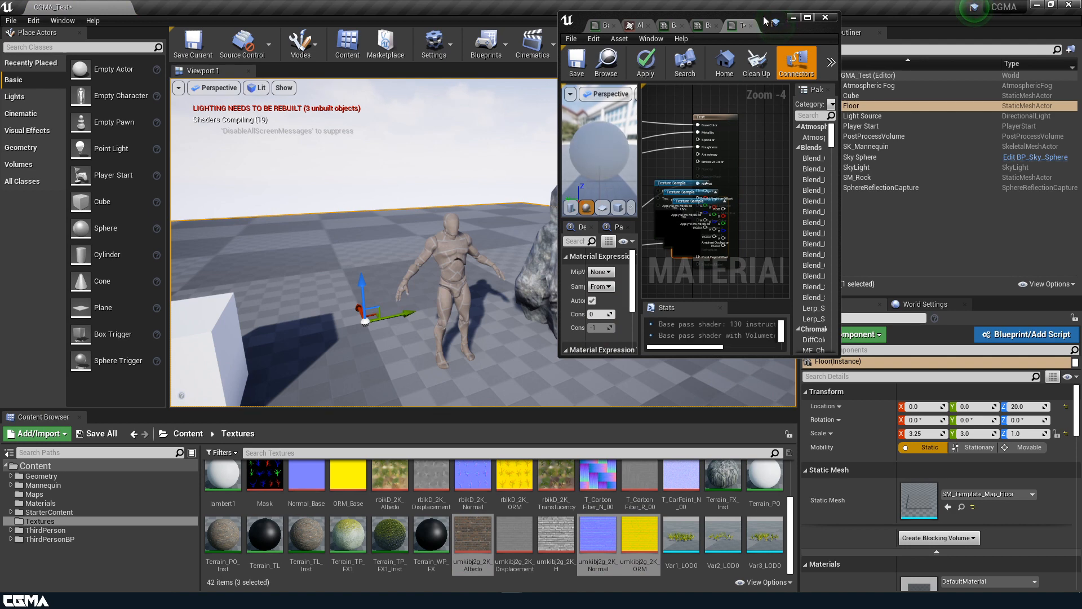
Step: Enlarge the material editor and delete all the copied parameter and math nodes, keeping the three new texture samples and the output node
double_click(798, 29)
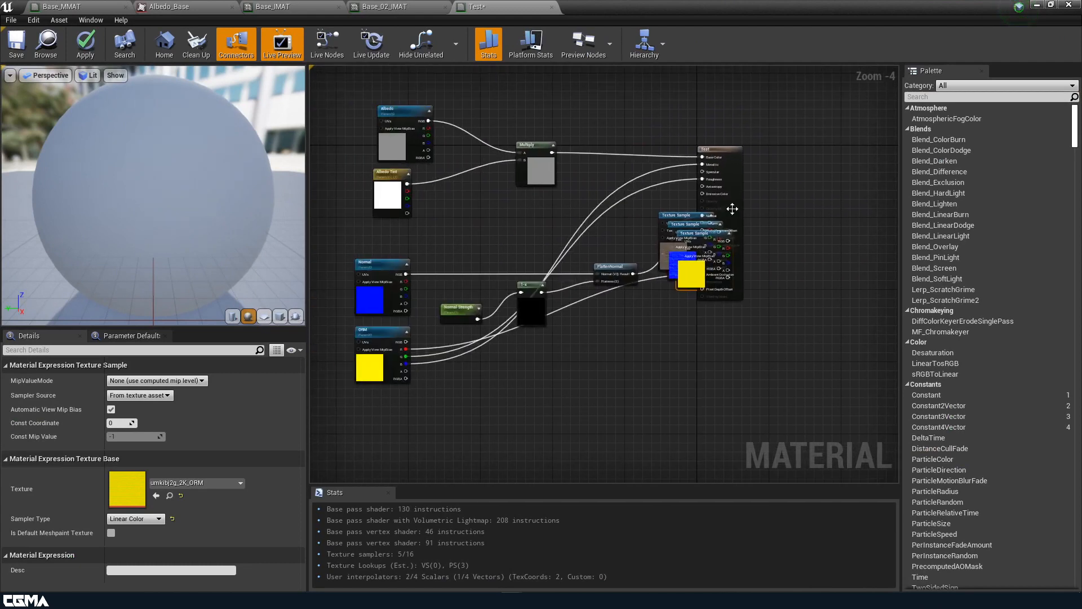
scroll(733, 209, "up", 2)
left_click(732, 209)
scroll(733, 203, "down", 4)
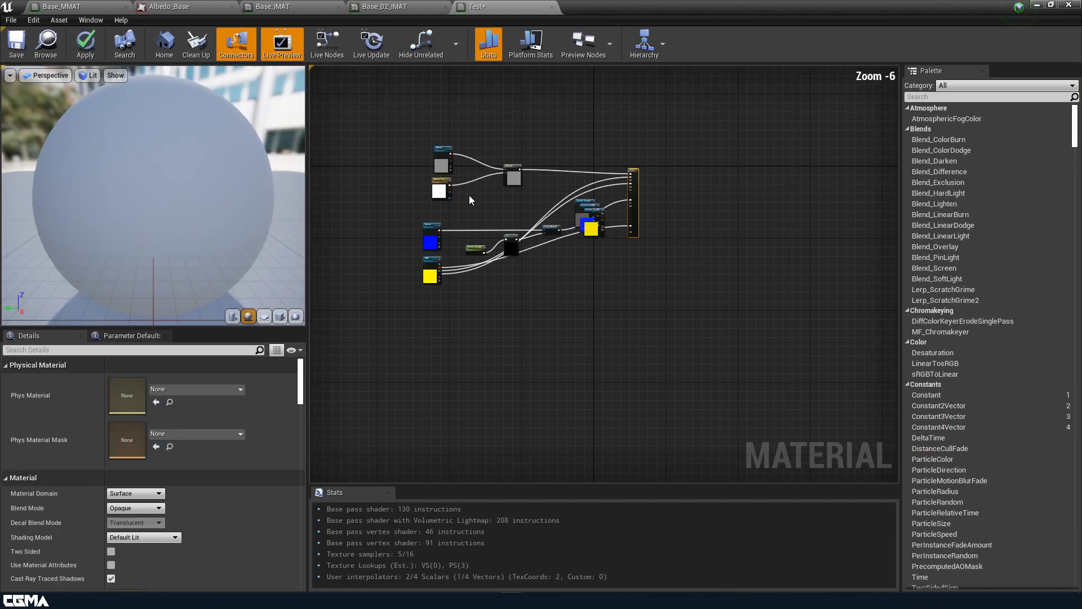
right_click_drag(471, 200, 536, 239)
left_click_drag(423, 164, 624, 350)
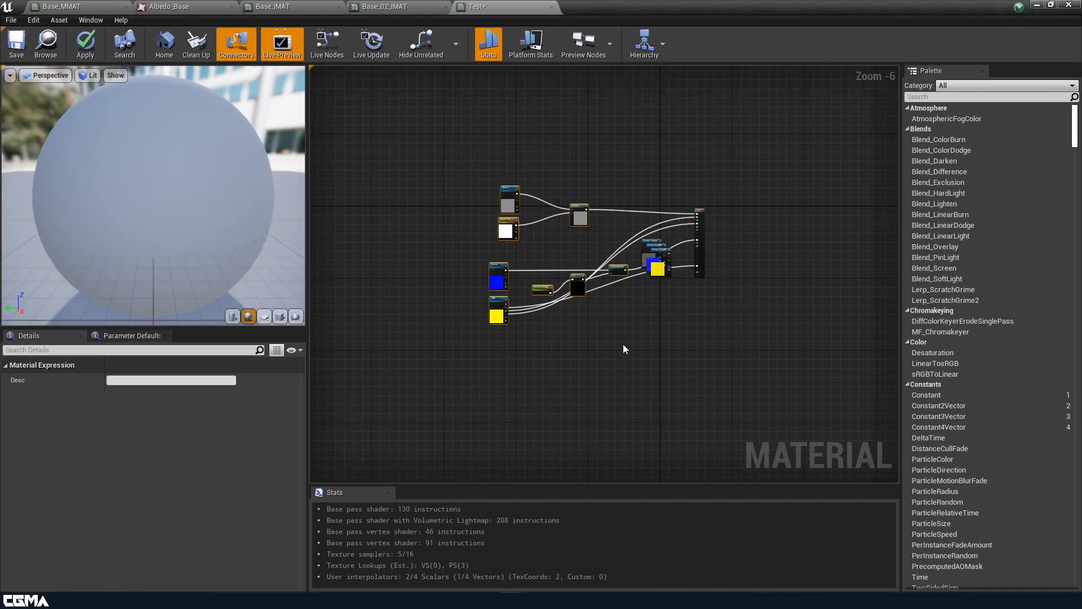
key("Delete")
Step: Spread the three texture samples into a column beside the output node, ordered albedo, normal and ORM
scroll(617, 237, "up", 3)
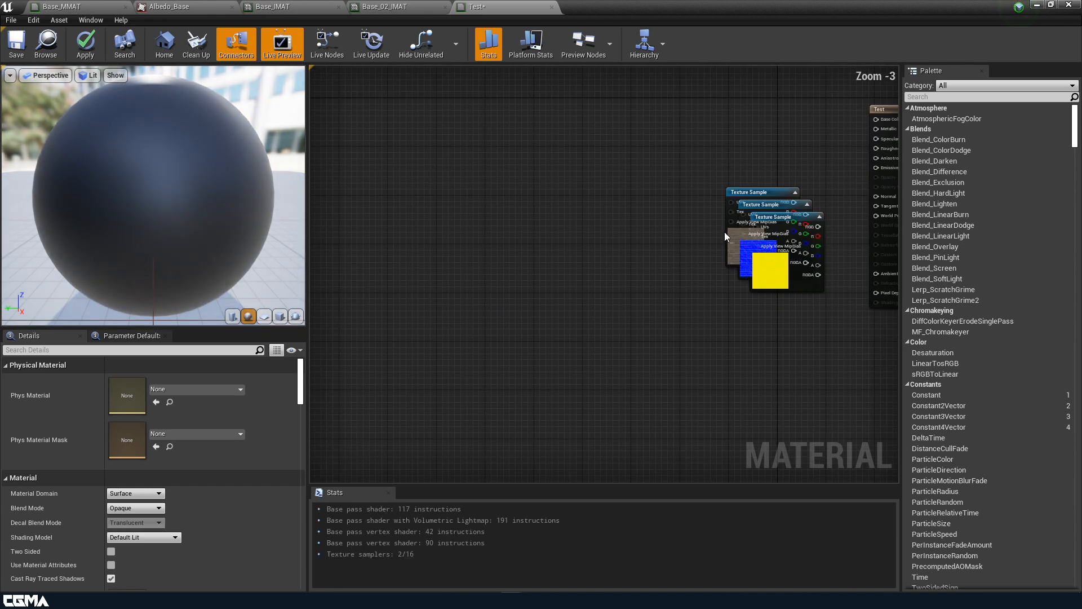
left_click_drag(730, 231, 543, 136)
left_click_drag(784, 273, 575, 415)
left_click_drag(757, 253, 533, 261)
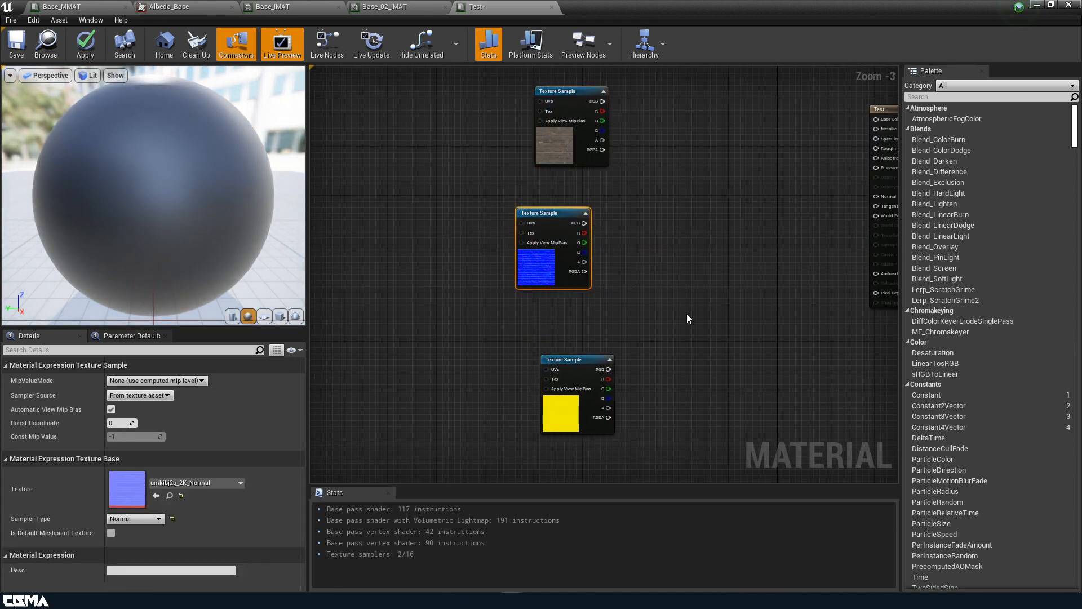
right_click_drag(511, 269, 393, 288)
left_click_drag(411, 282, 431, 282)
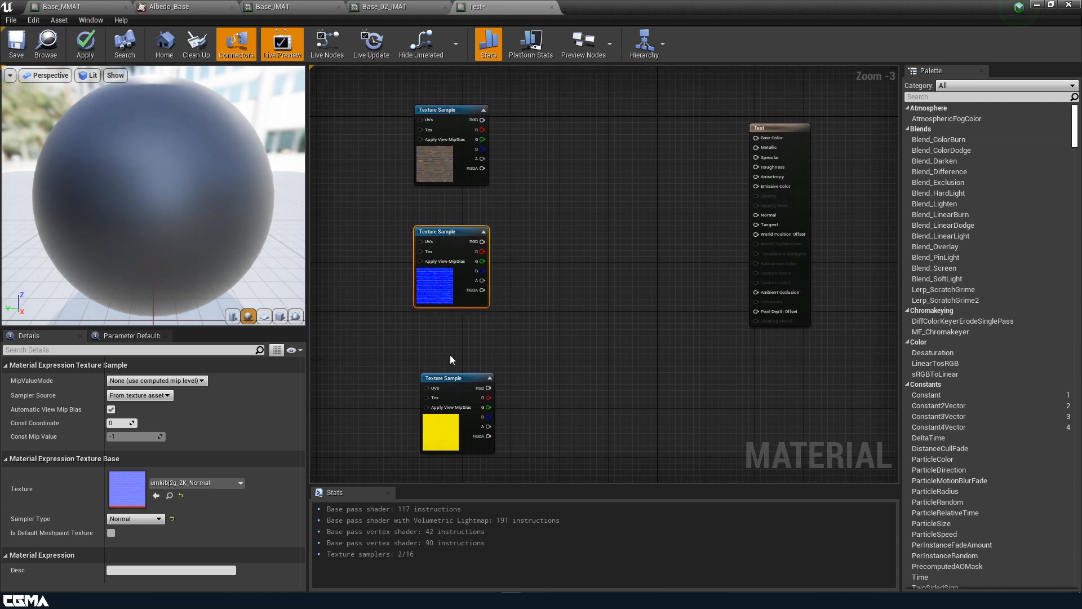
left_click_drag(443, 438, 432, 405)
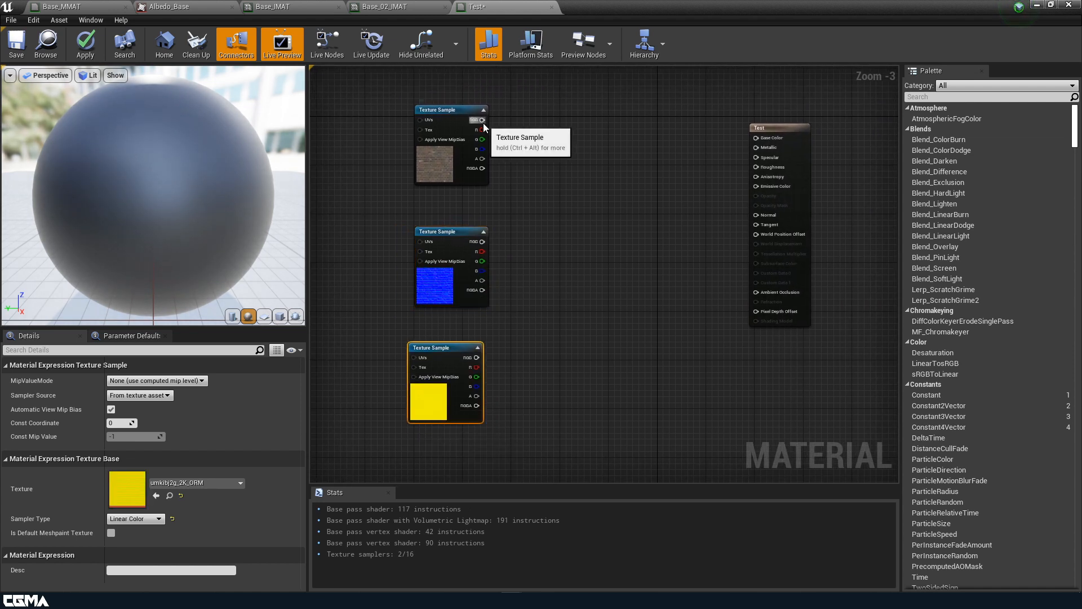
Step: Wire the albedo and normal samples to Base Color and Normal, and the ORM sample's R, G and B to Ambient Occlusion, Roughness and Metallic
left_click_drag(483, 121, 756, 138)
left_click_drag(483, 241, 755, 215)
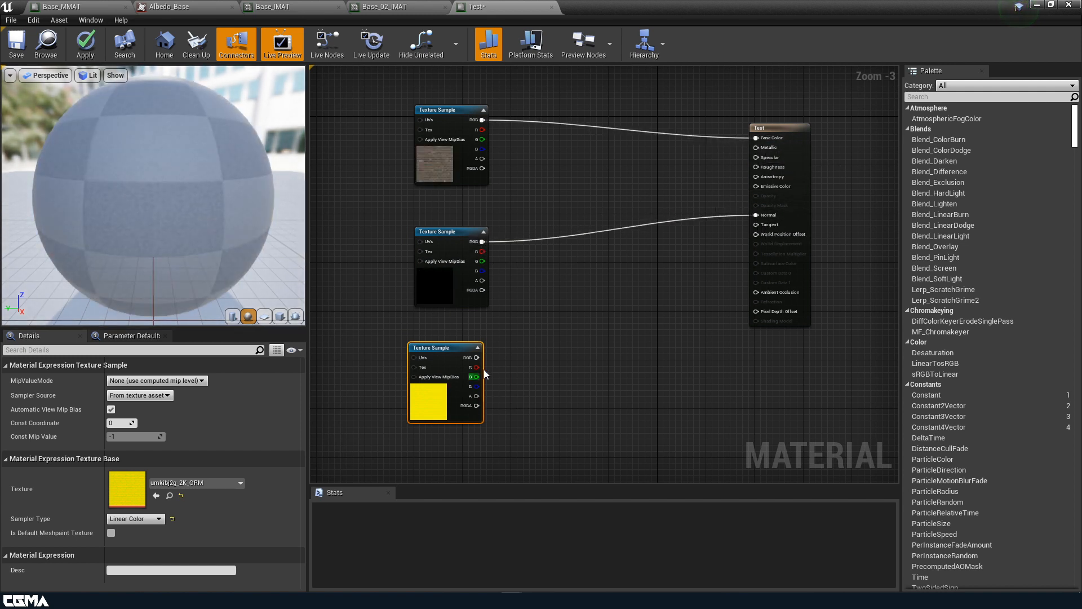
left_click_drag(476, 367, 756, 292)
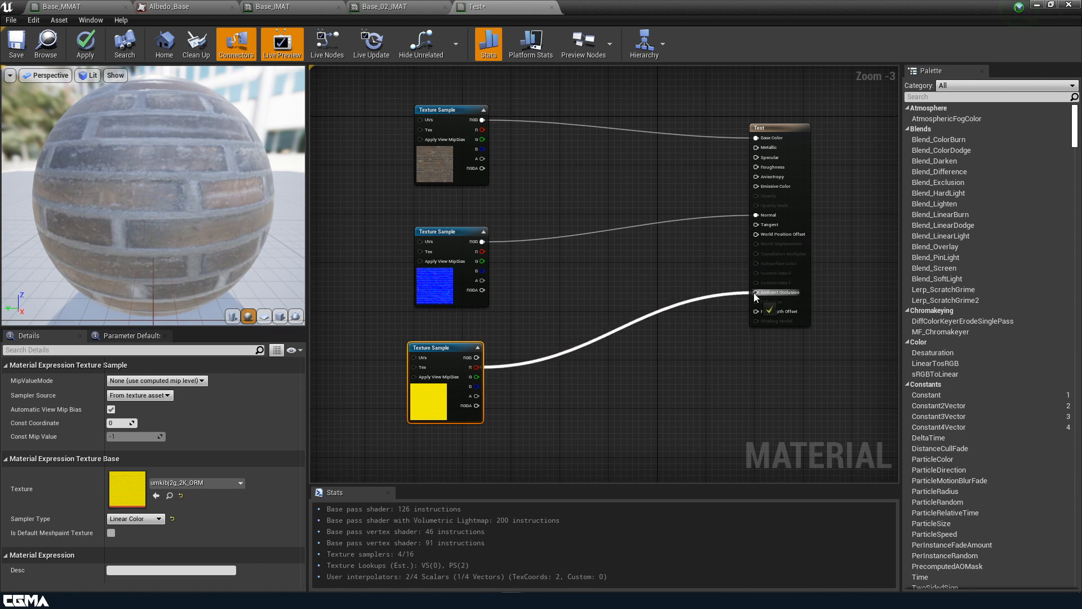
left_click_drag(476, 377, 757, 167)
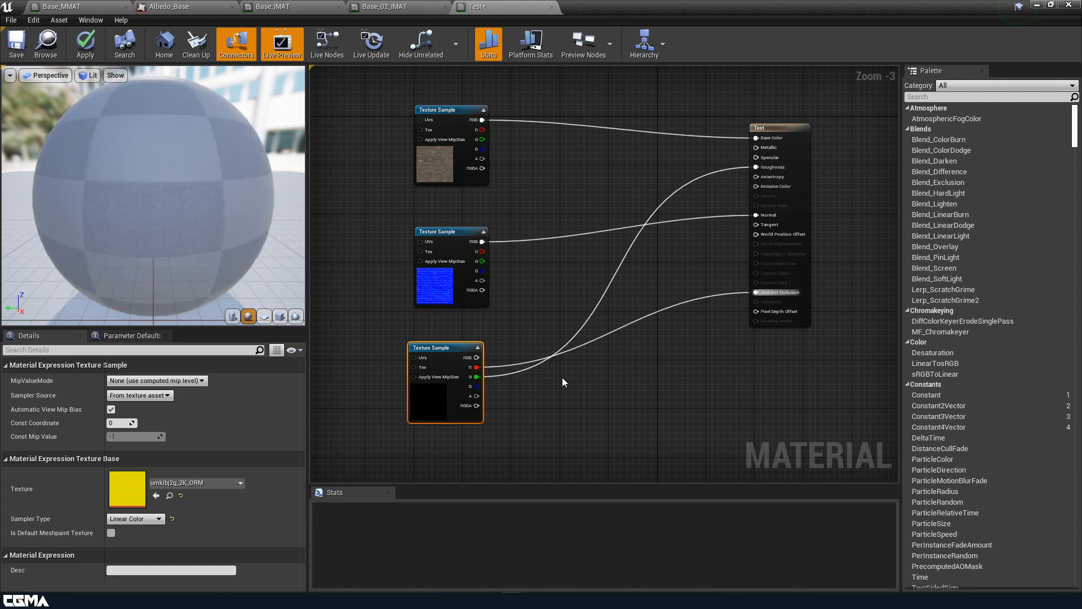
left_click_drag(477, 386, 756, 147)
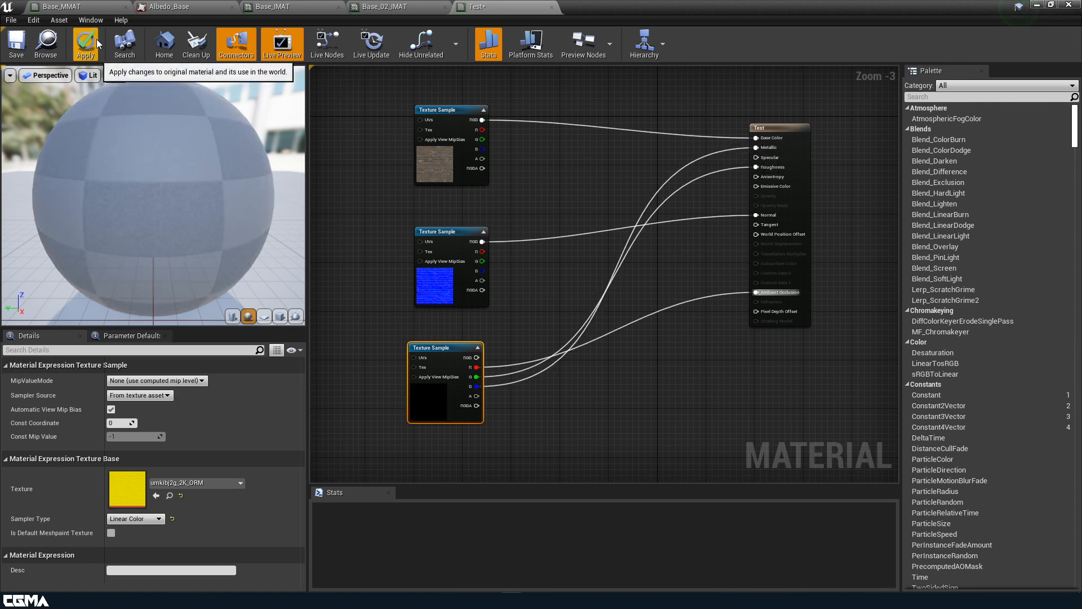
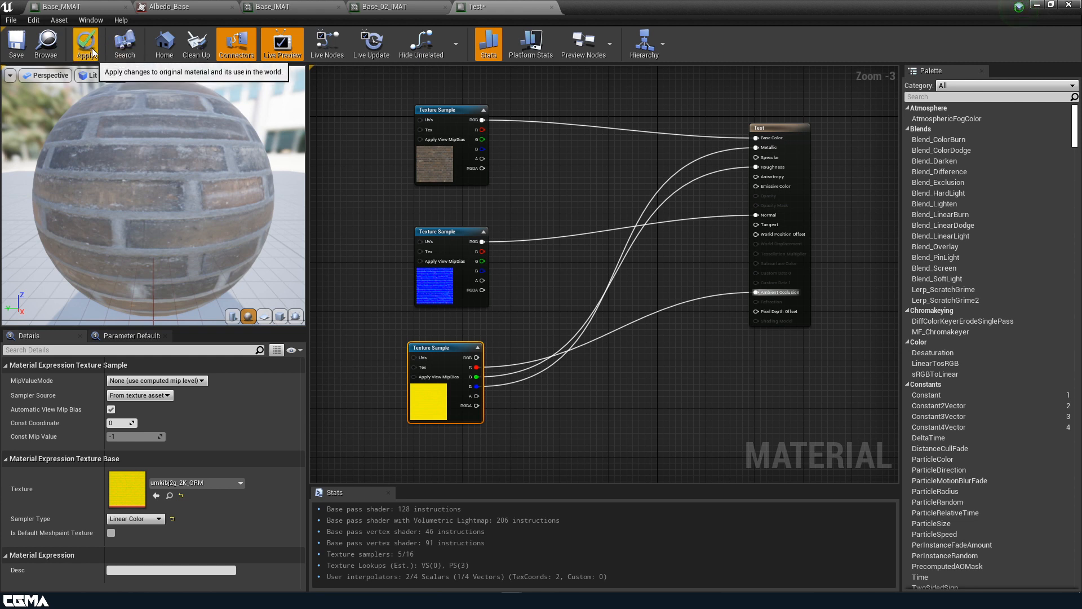
Step: Apply and save the Test material, align its ORM sample with the column and reapply, and shrink the editor window over the level
left_click(93, 53)
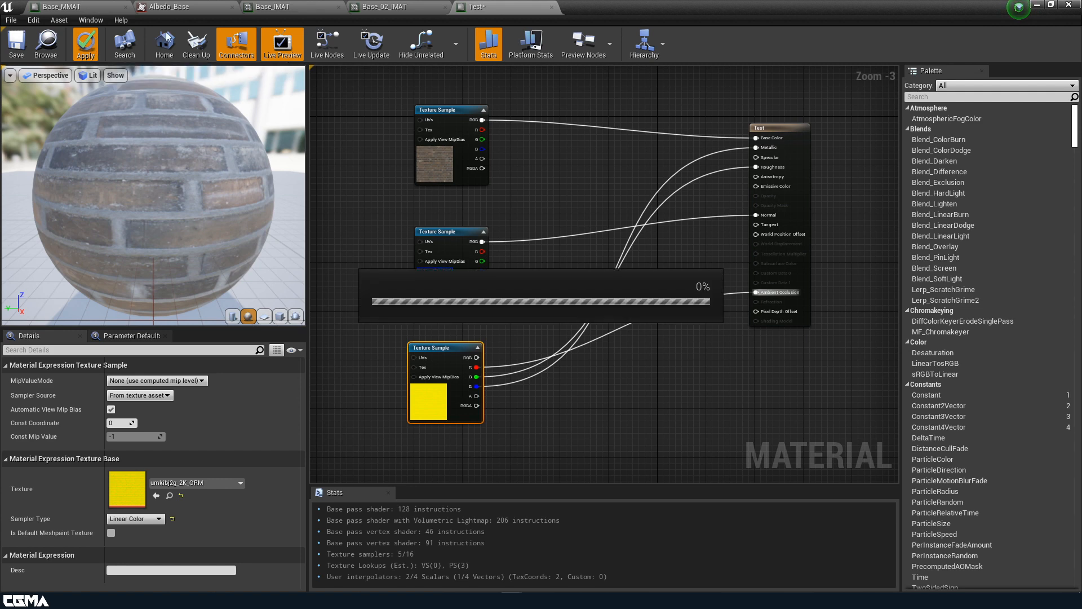
left_click(17, 47)
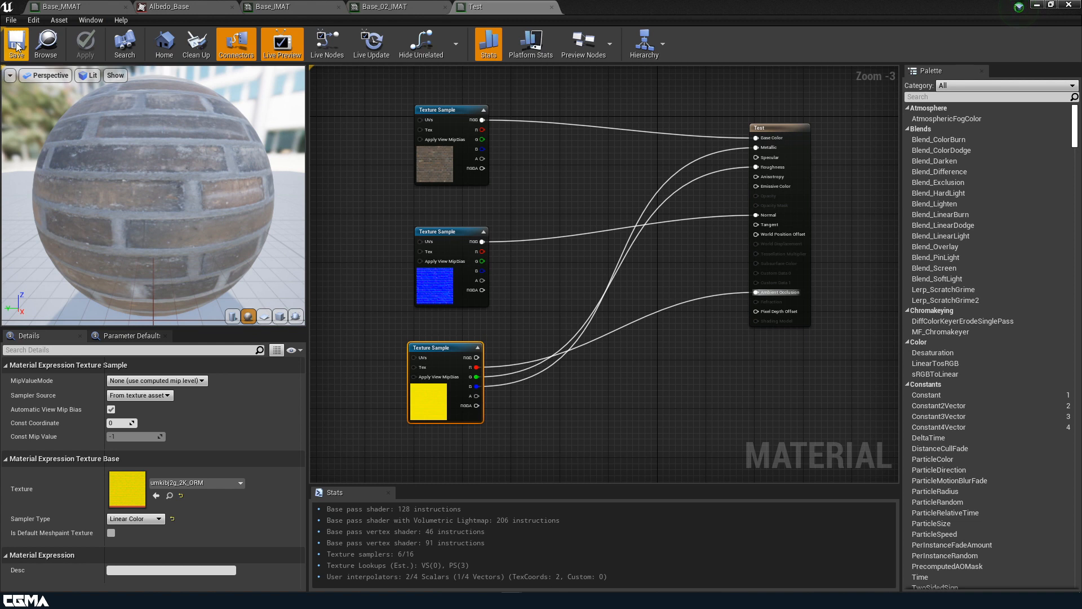
left_click_drag(428, 391, 439, 385)
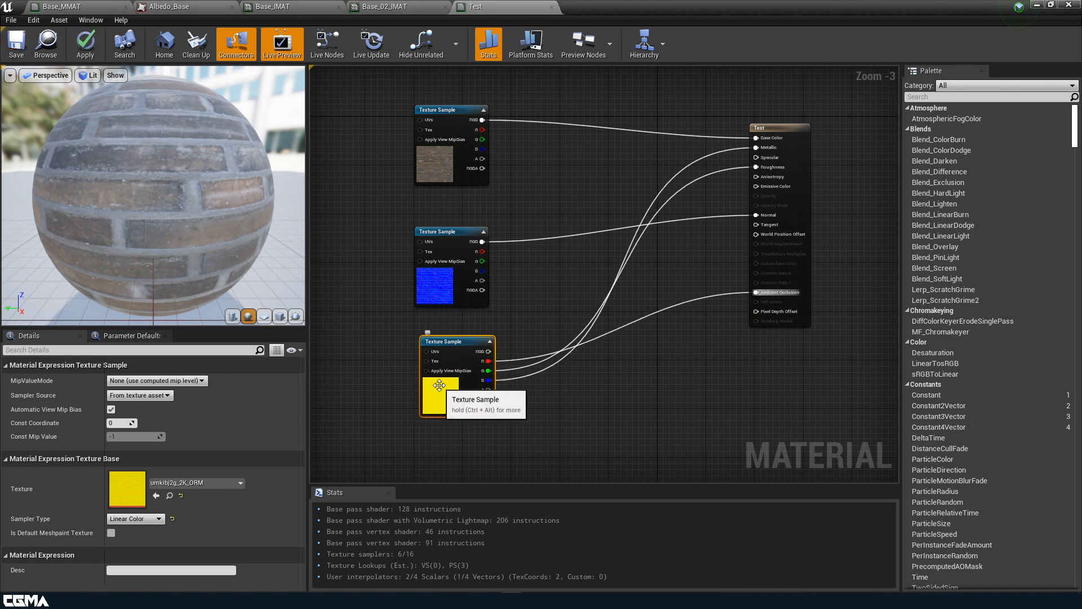
left_click(85, 48)
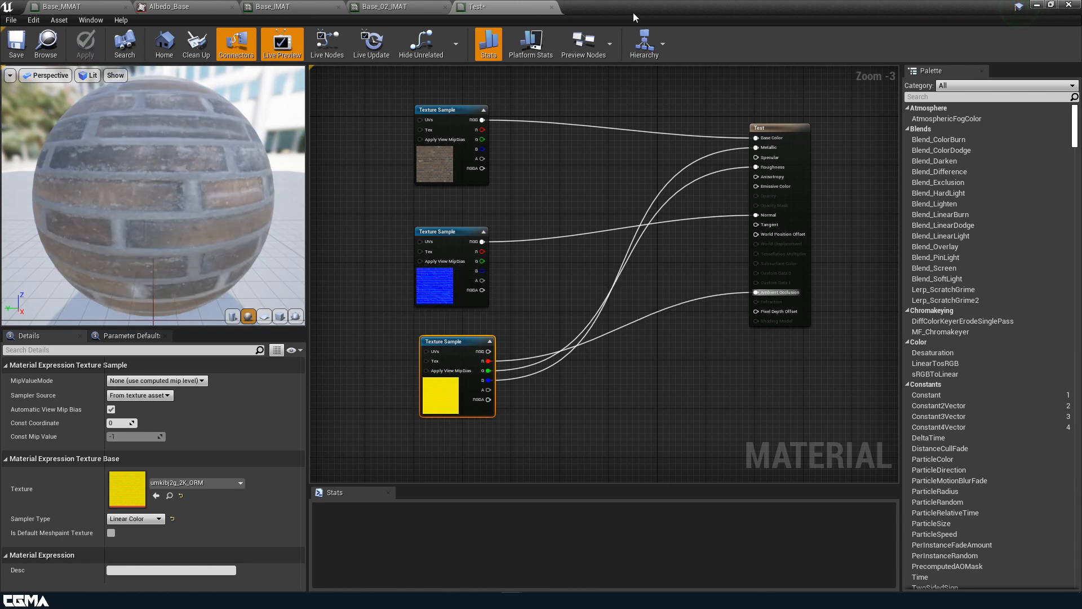
double_click(634, 12)
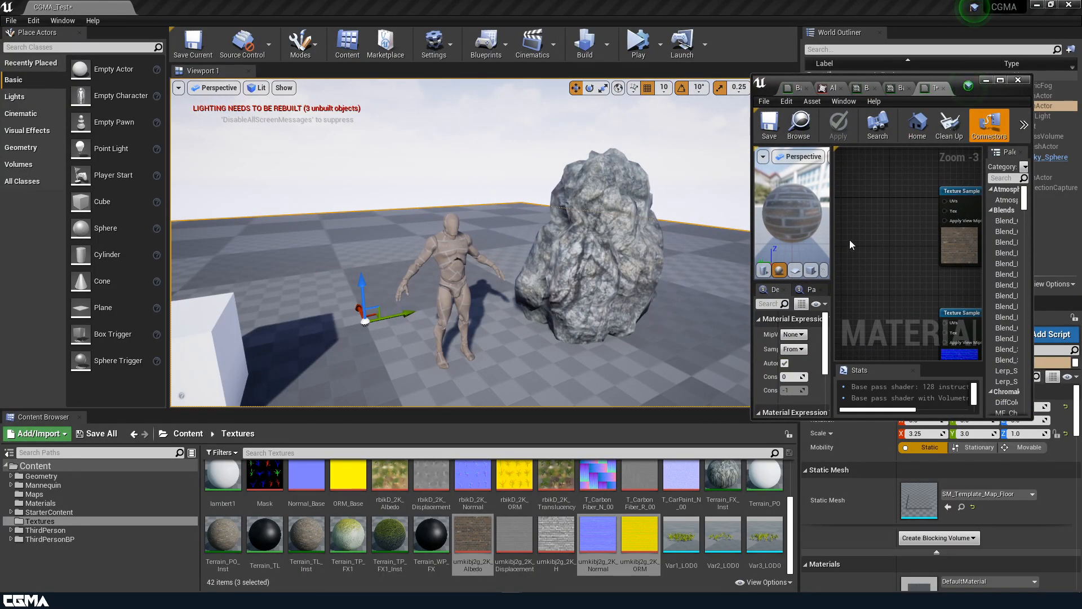
Step: Add a Multiply node beside the albedo texture sample in the Test material and apply the change
right_click_drag(850, 215, 745, 200)
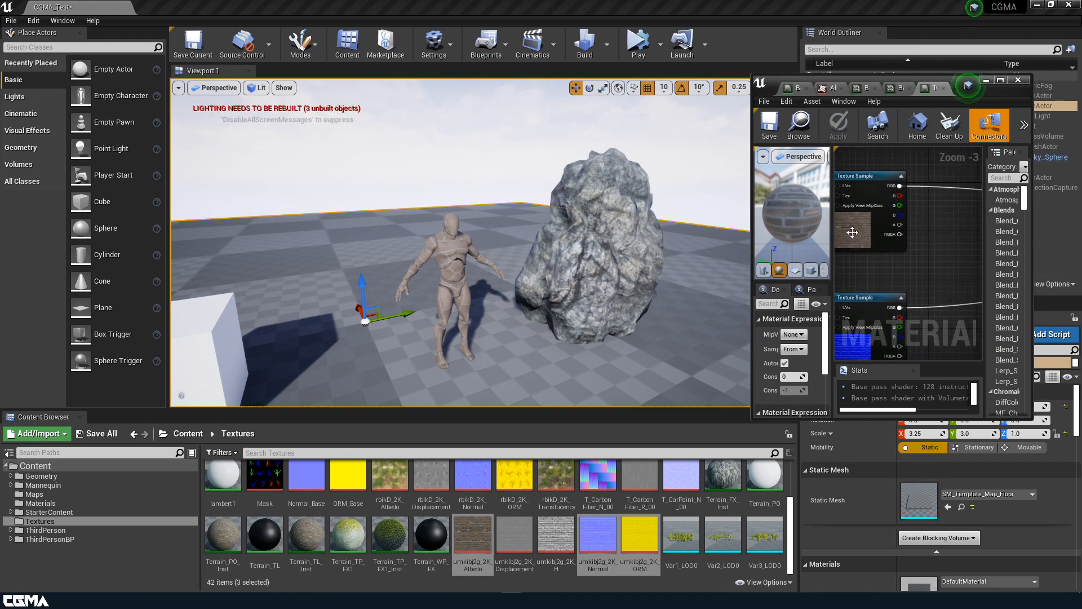
left_click(941, 216)
right_click_drag(942, 216, 931, 200)
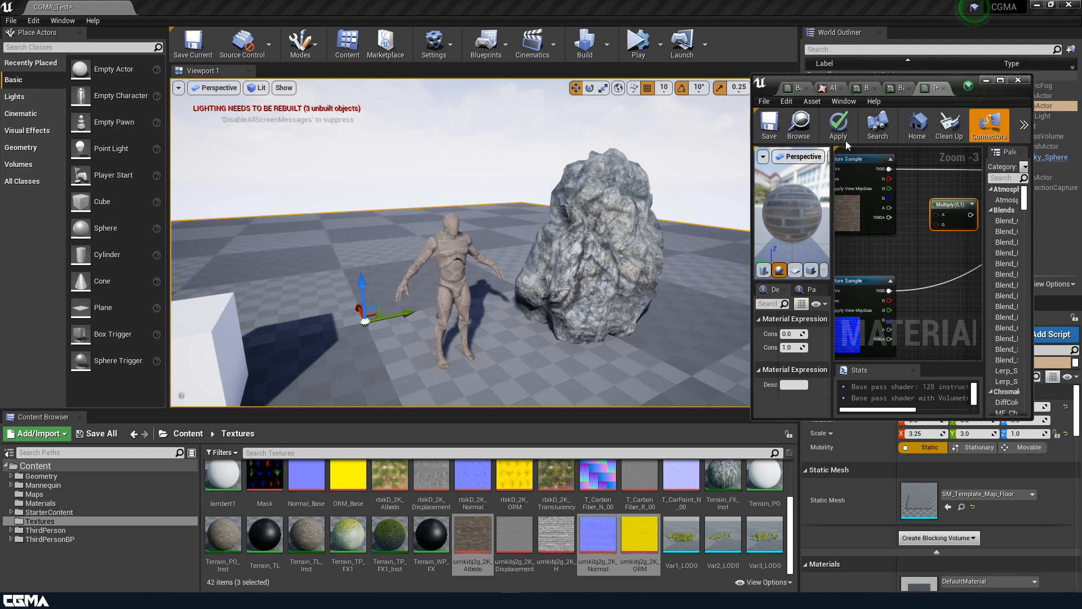
left_click(839, 125)
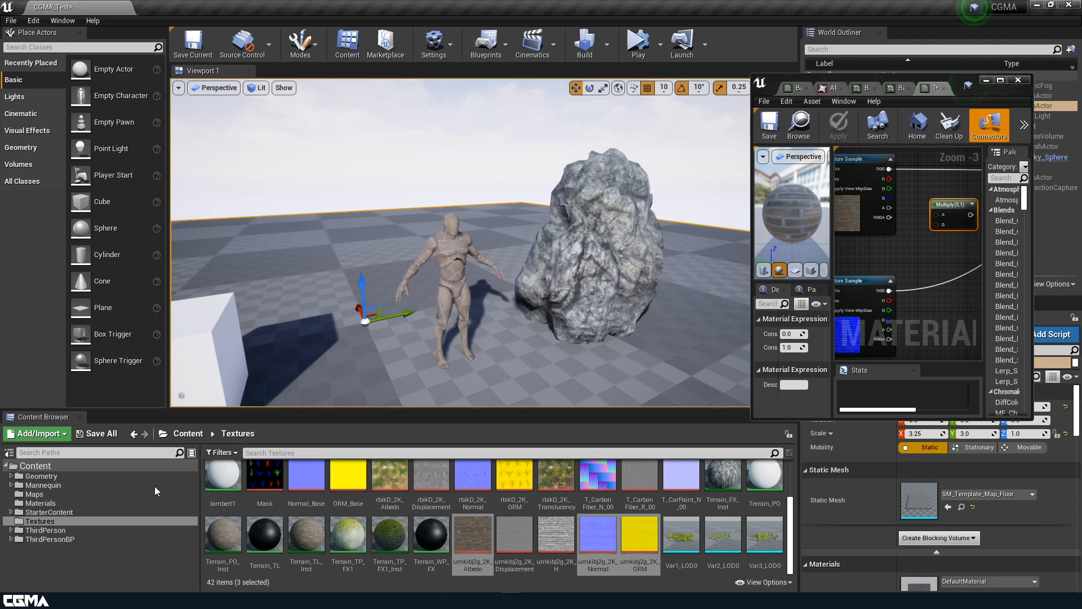
Step: Assign the Test material from the Materials folder to the mannequin in the level
left_click(40, 503)
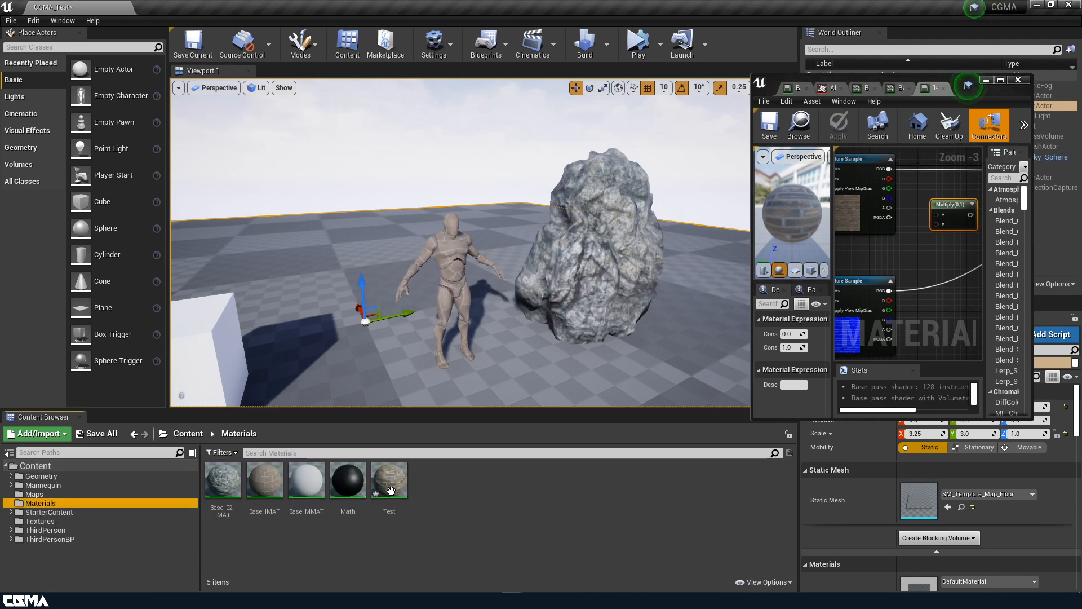
left_click_drag(390, 491, 452, 253)
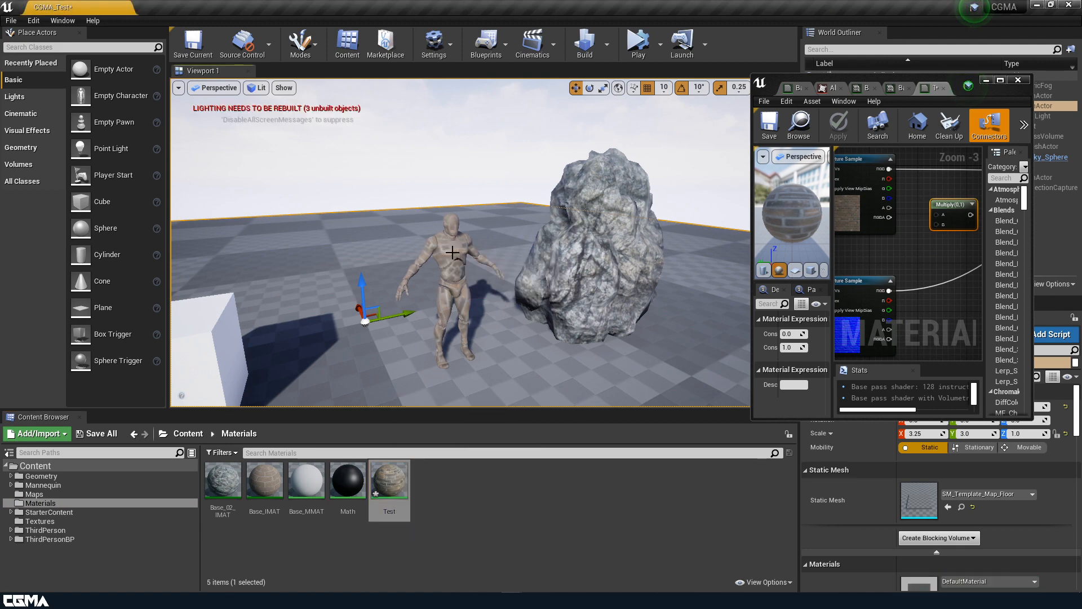
right_click_drag(479, 394, 453, 395)
key("w")
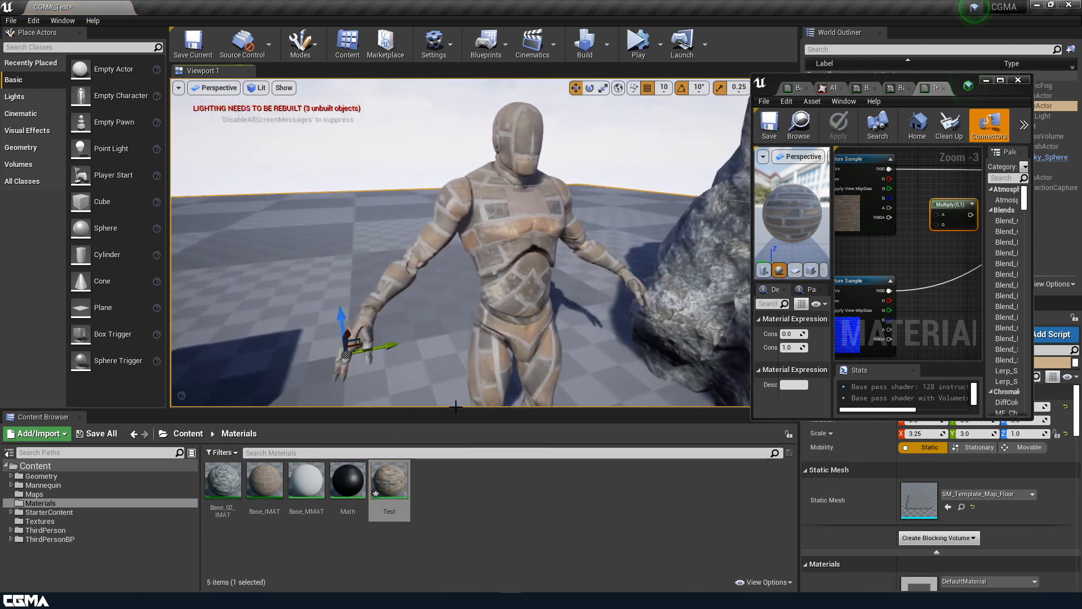
left_click_drag(387, 489, 533, 204)
Step: Wire the albedo sample's RGB into Multiply input A and a new Constant node of value 0 into input B
scroll(911, 285, "down", 1)
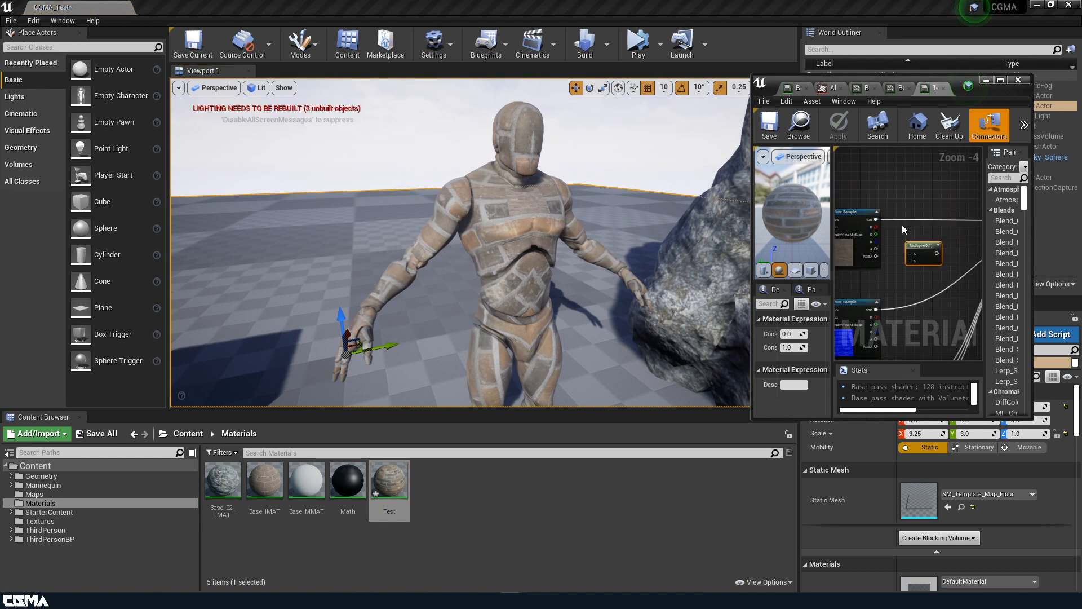
left_click_drag(876, 220, 911, 253)
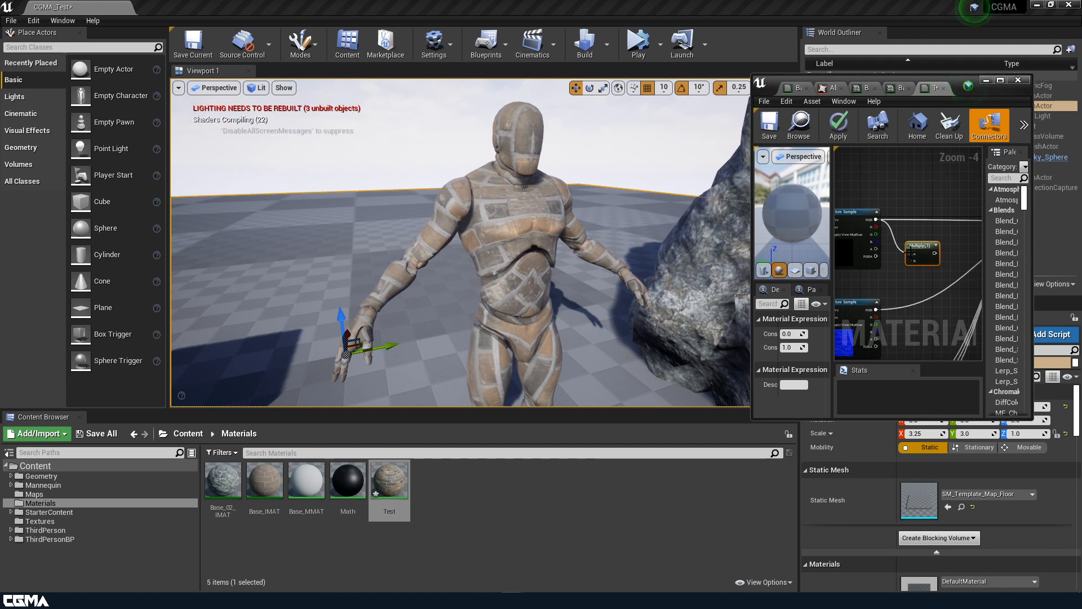
left_click(890, 276)
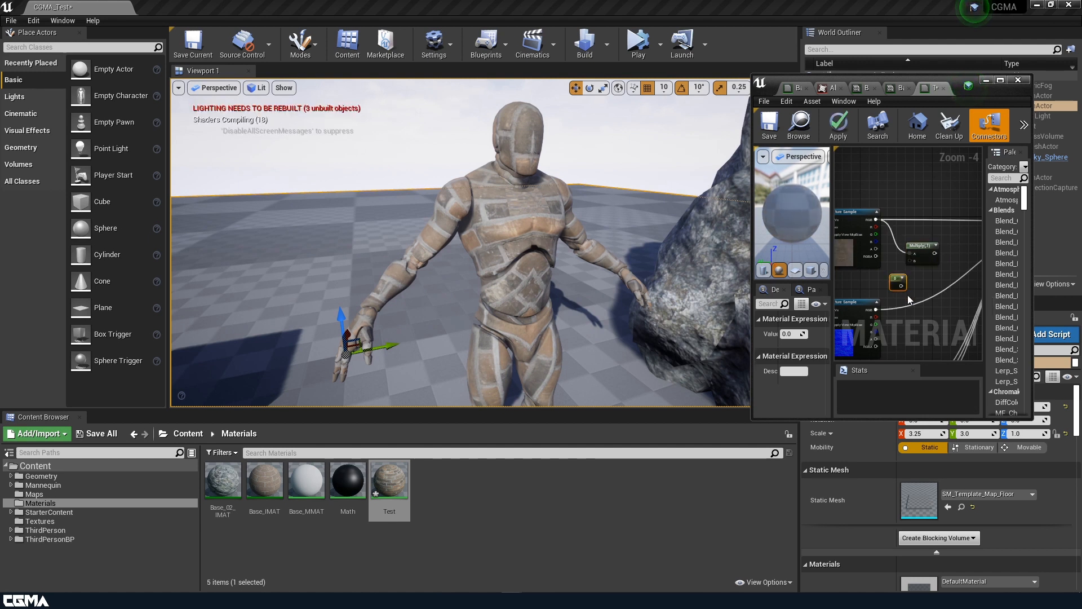
left_click_drag(901, 286, 914, 261)
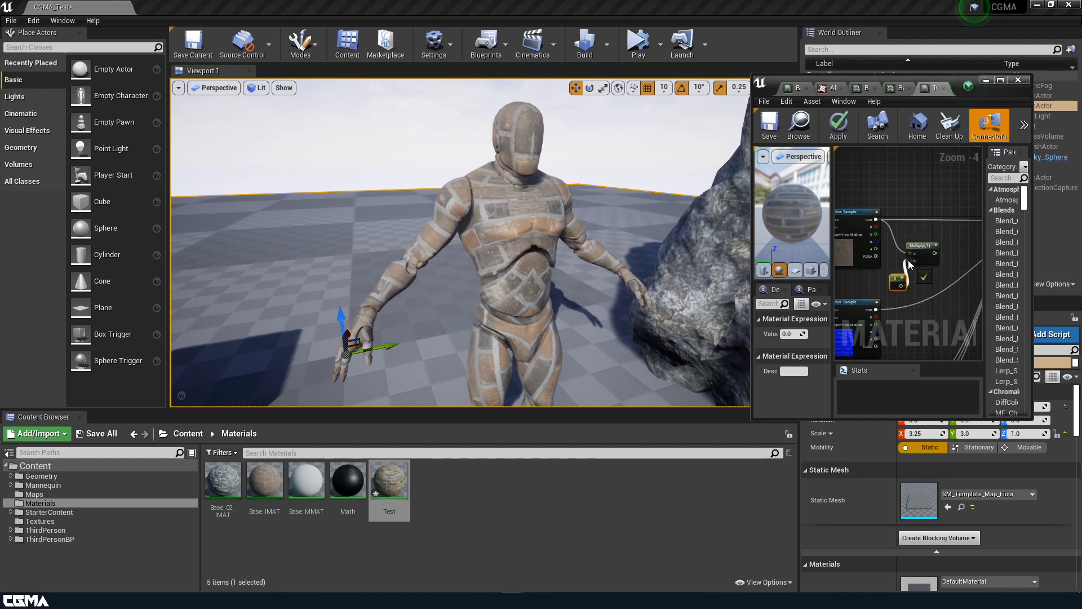
right_click_drag(949, 269, 883, 258)
scroll(891, 248, "down", 1)
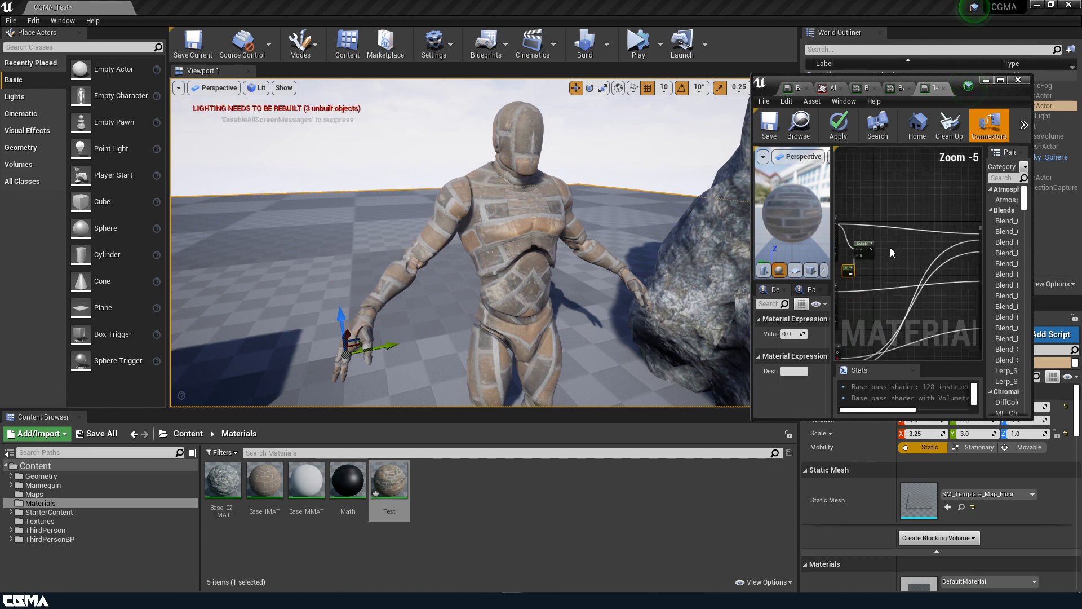
Step: Enlarge the material editor, connect the Multiply output to Base Color, and shrink the editor back over the level
double_click(960, 87)
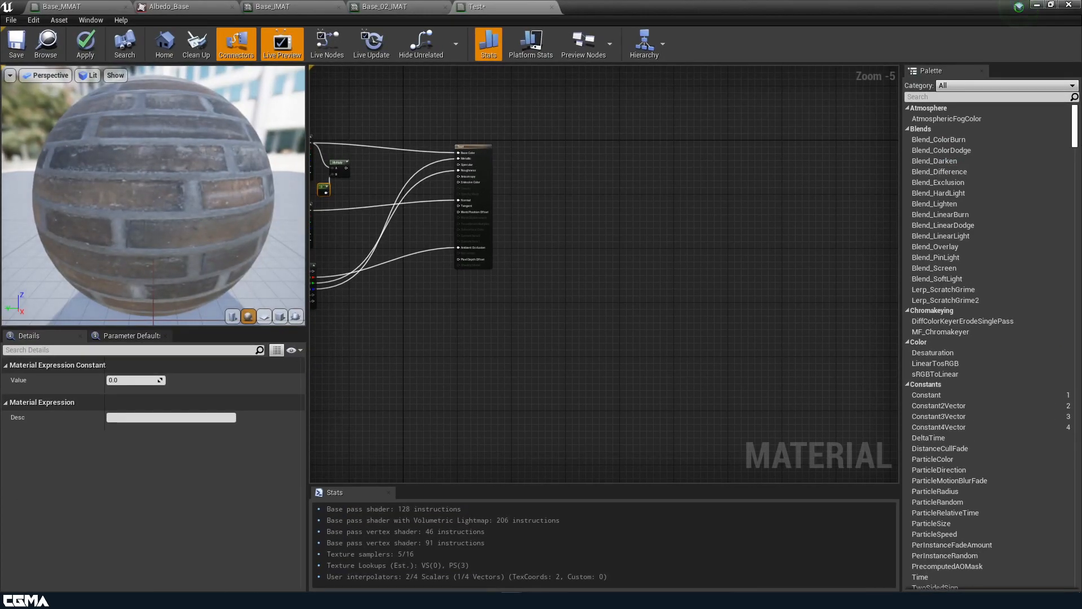
right_click_drag(375, 165, 545, 210)
scroll(545, 210, "up", 3)
left_click_drag(507, 217, 740, 189)
left_click_drag(689, 15, 807, 44)
Step: Expand the Multiply node's preview, move the 0 constant clear of it, and apply the Test material
right_click_drag(818, 174, 836, 232)
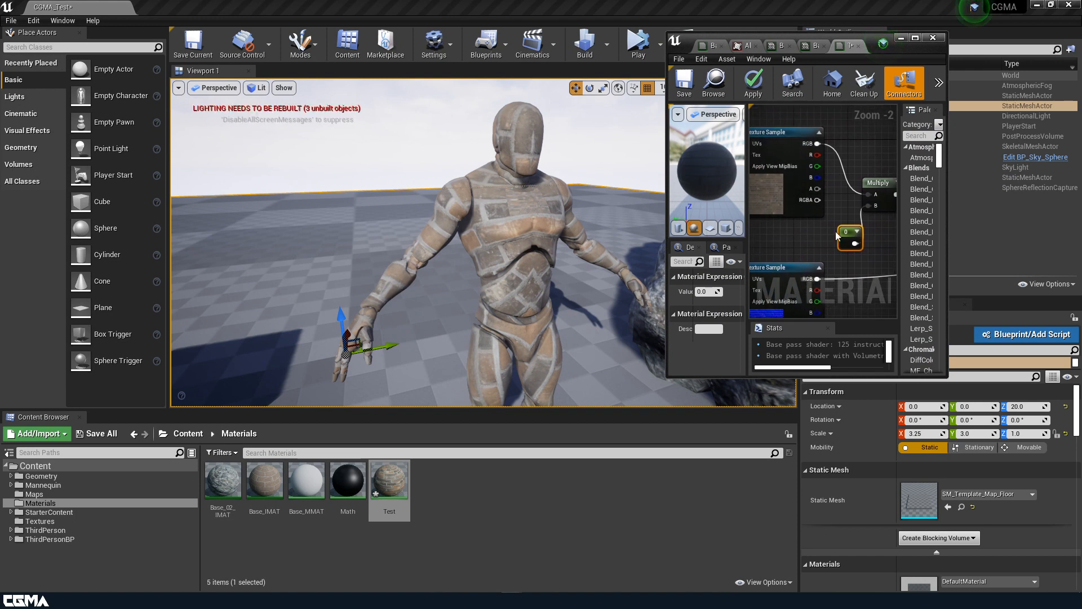
right_click_drag(862, 171, 823, 162)
left_click(879, 175)
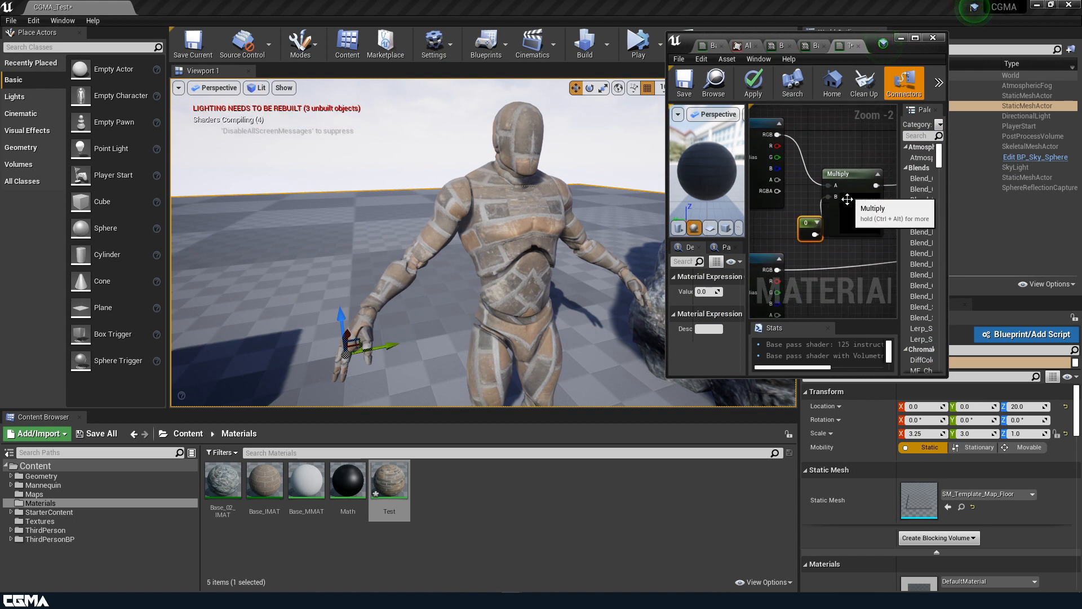
mouse_move(847, 199)
right_mouse_down()
mouse_move(829, 187)
mouse_move(843, 196)
right_mouse_up()
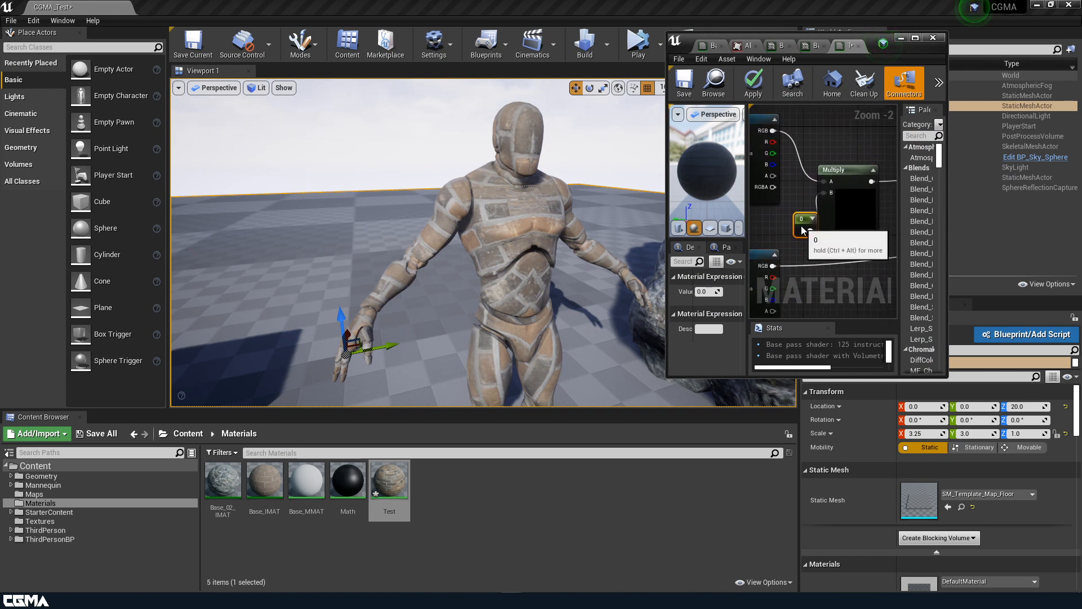
left_click_drag(800, 226, 777, 231)
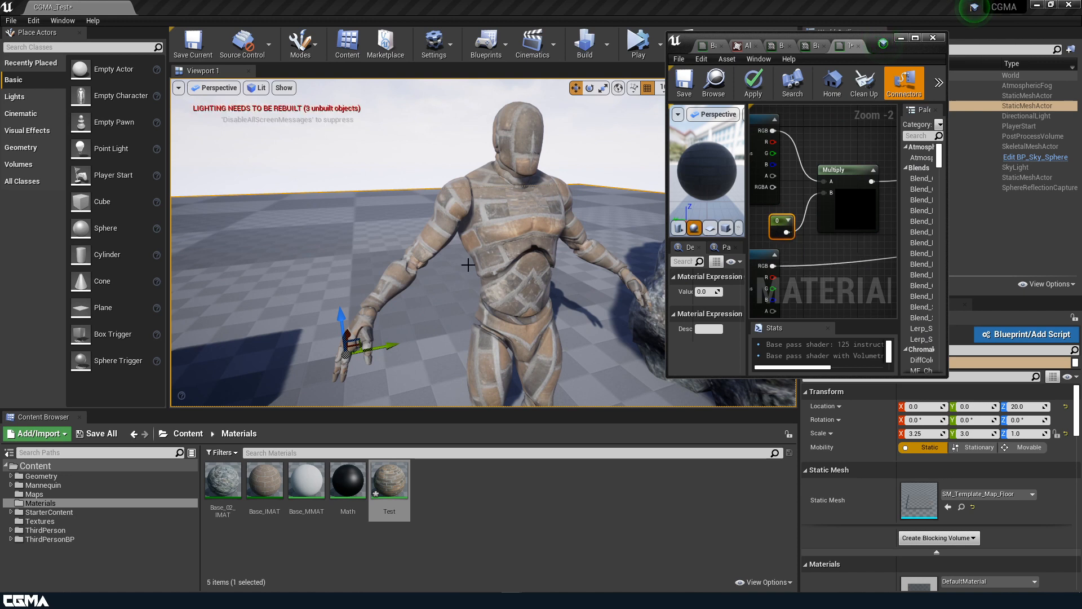
left_click(754, 80)
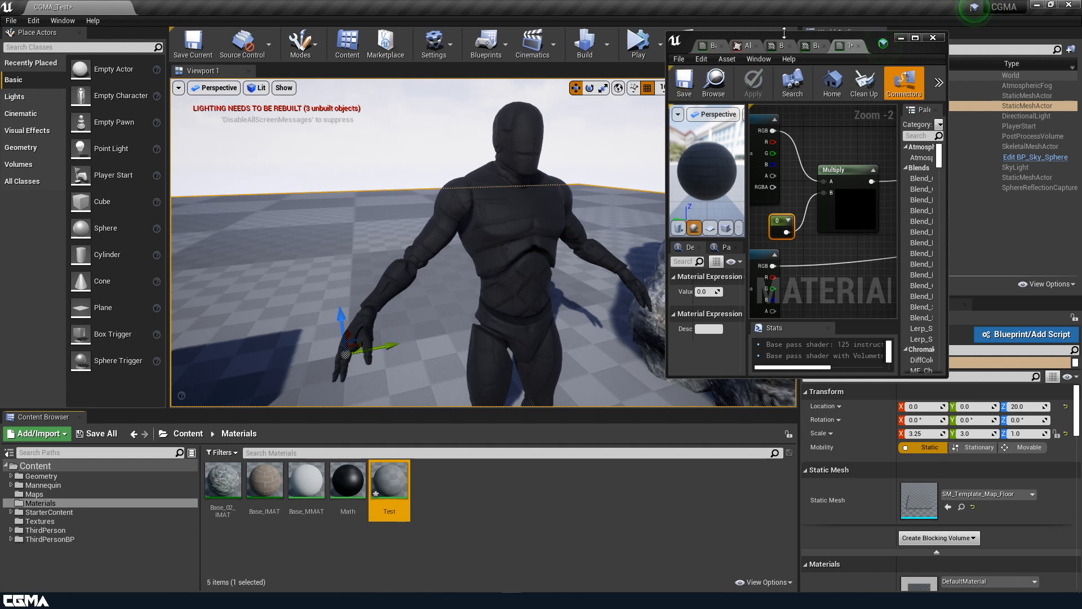
Step: Select the rock in the level and enable the Albedo Tint parameter in its Base_02_IMAT instance
key("s")
mouse_move(561, 171)
right_mouse_down()
mouse_move(609, 175)
mouse_move(562, 172)
right_mouse_up()
key("w")
left_click(562, 172)
left_click(779, 46)
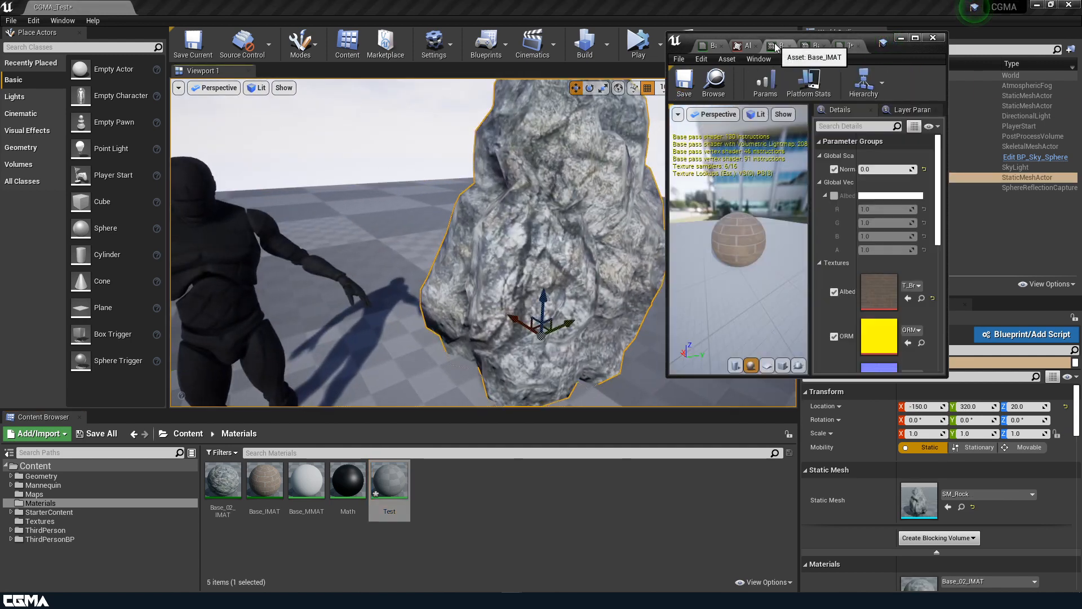
left_click(813, 46)
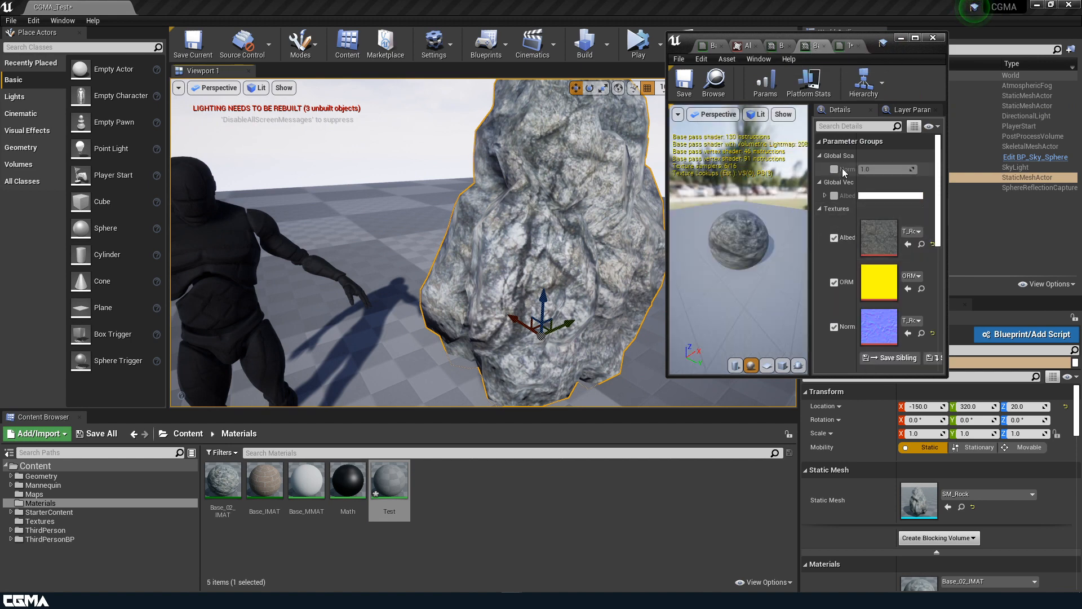
left_click(835, 197)
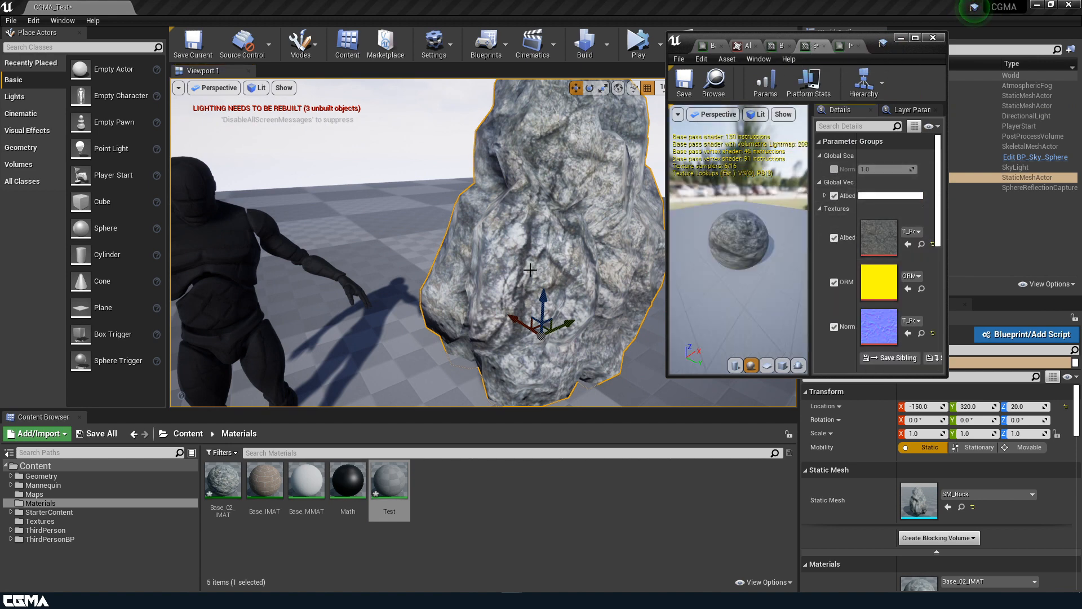
Step: Darken the rock's Albedo Tint to black, then settle on a neutral grey with a value of about 0.349
key("d")
right_click_drag(599, 237, 592, 237)
left_click(867, 198)
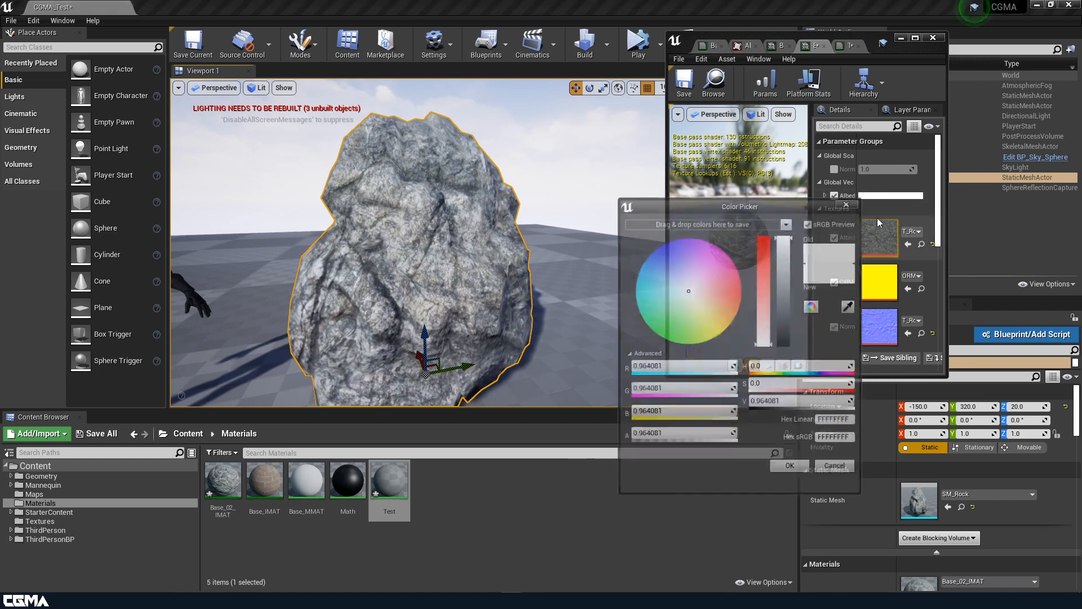
left_click_drag(788, 276, 757, 384)
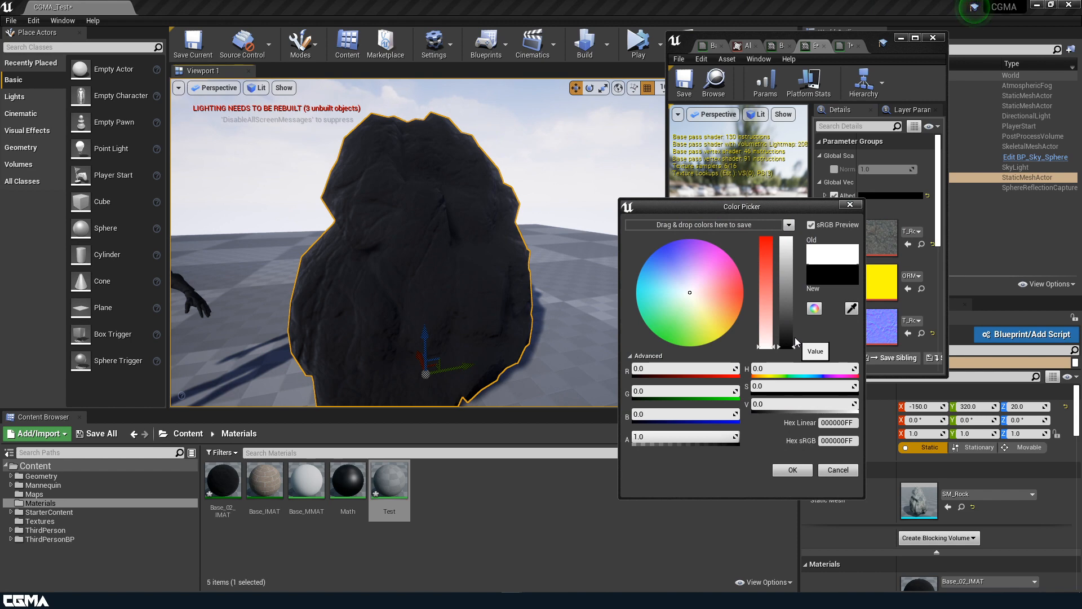
left_click_drag(788, 344, 787, 314)
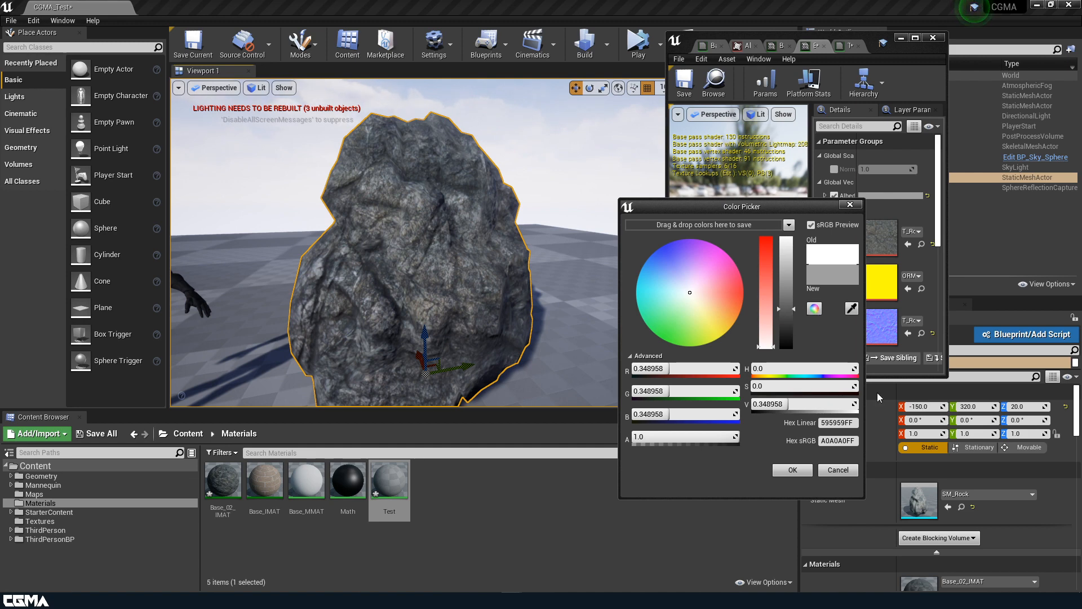
left_click(797, 471)
key("s")
right_click_drag(431, 291, 444, 262)
key("w")
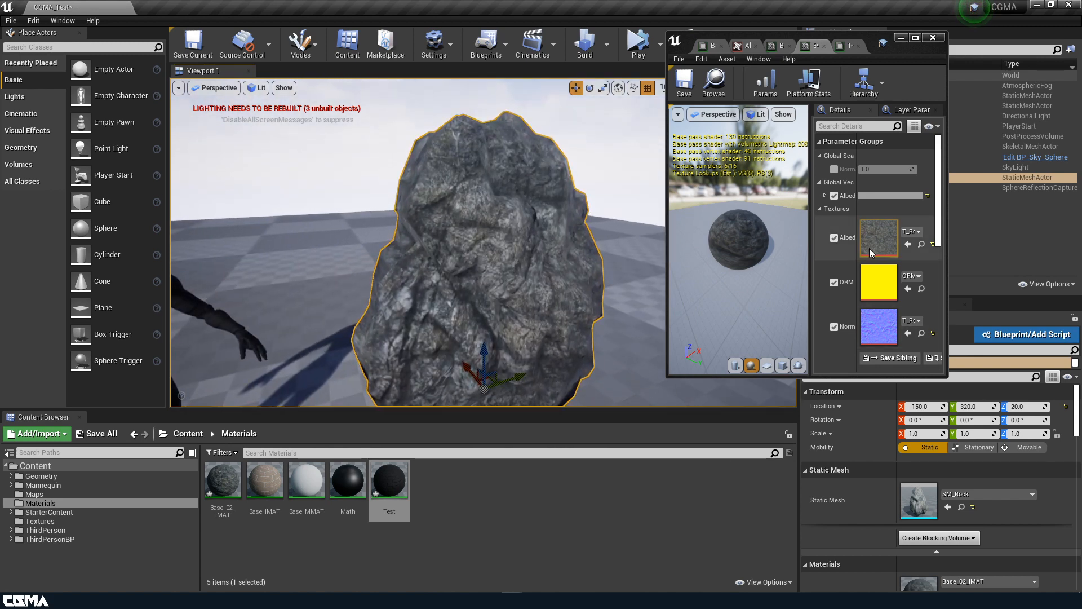
Step: Expand the Albedo Tint channels and set the tint to a muted red with saturation about 0.297 and value about 0.531
left_click(825, 195)
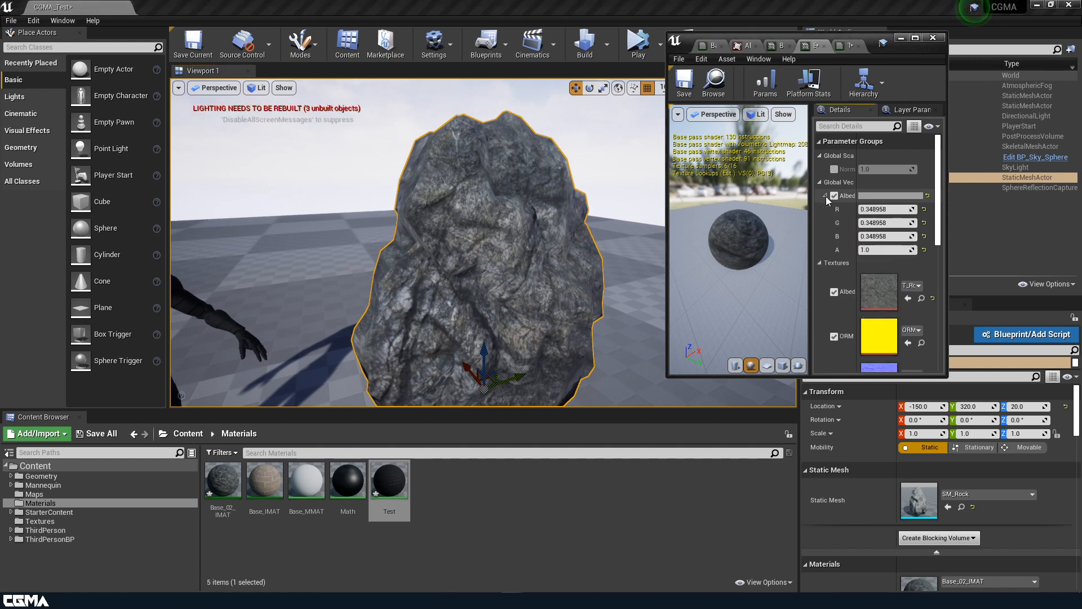
left_click(904, 207)
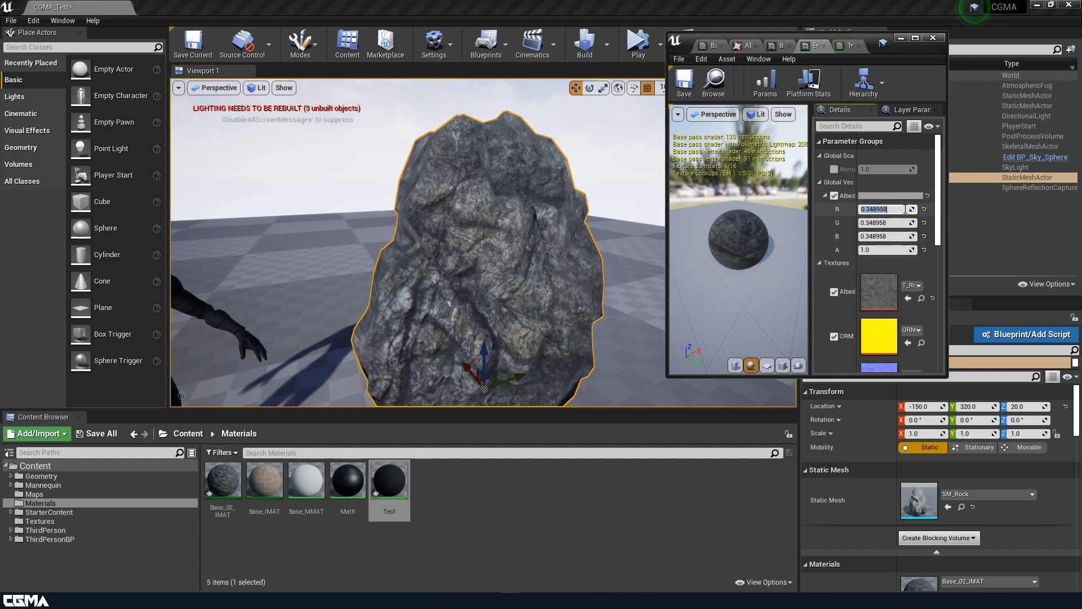
left_click(898, 196)
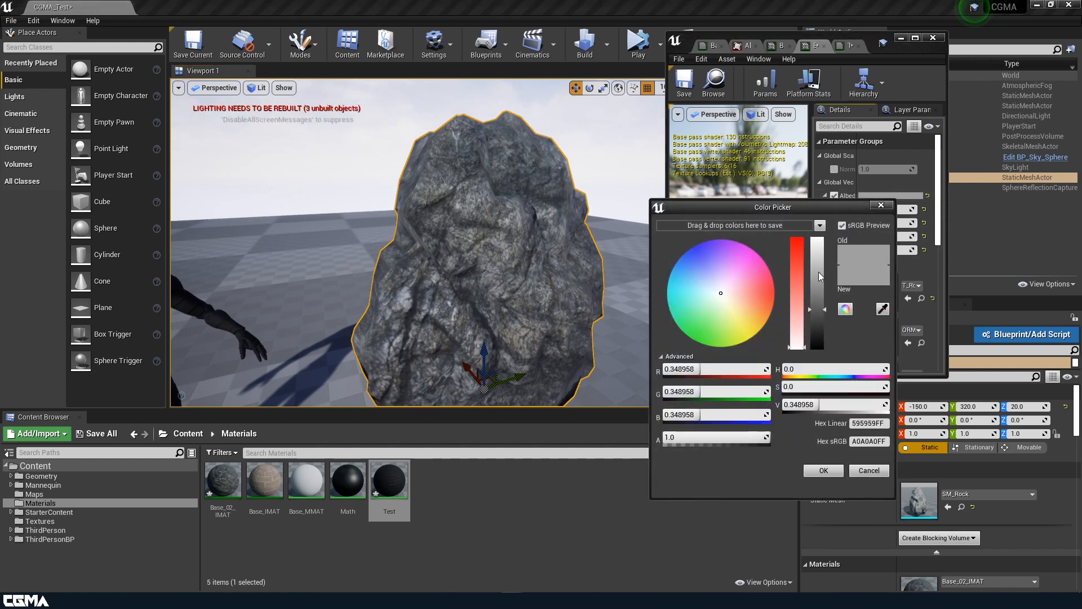
left_click_drag(822, 310, 792, 316)
left_click(821, 289)
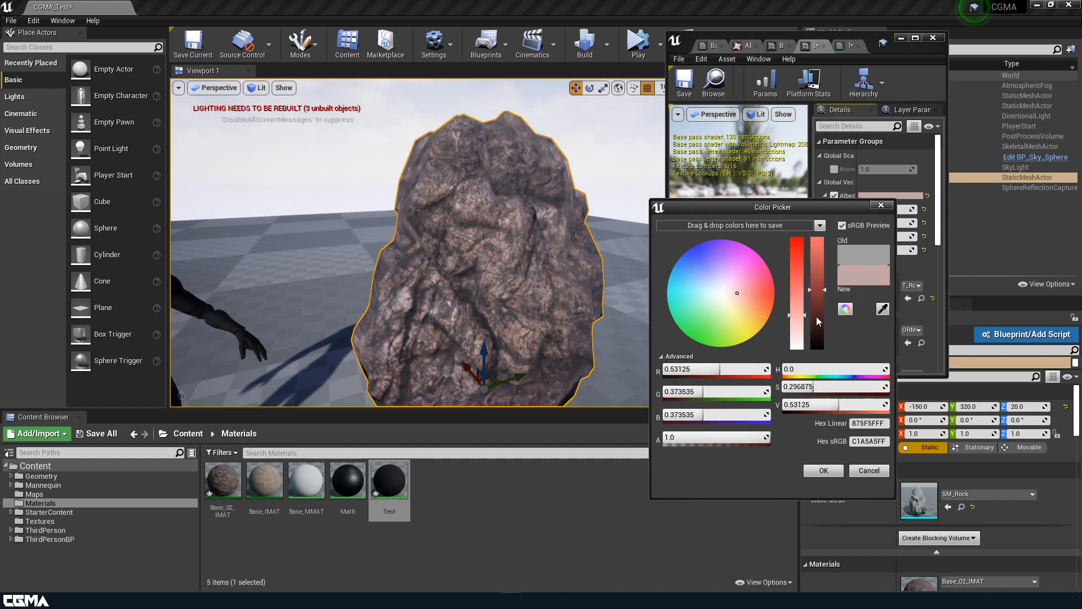
left_click(823, 470)
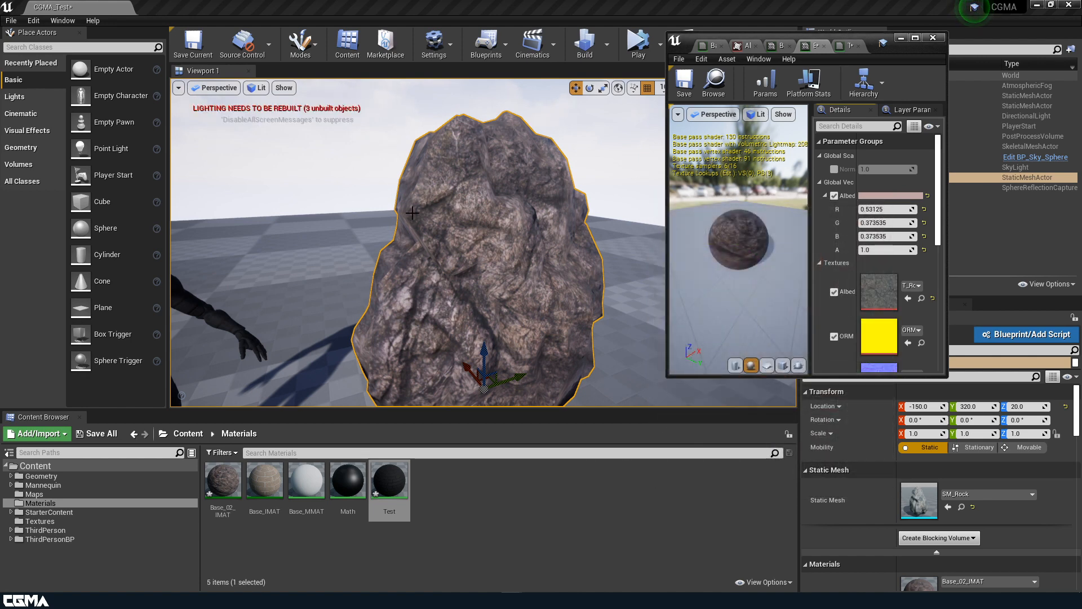
right_click_drag(409, 208, 541, 211)
key("f")
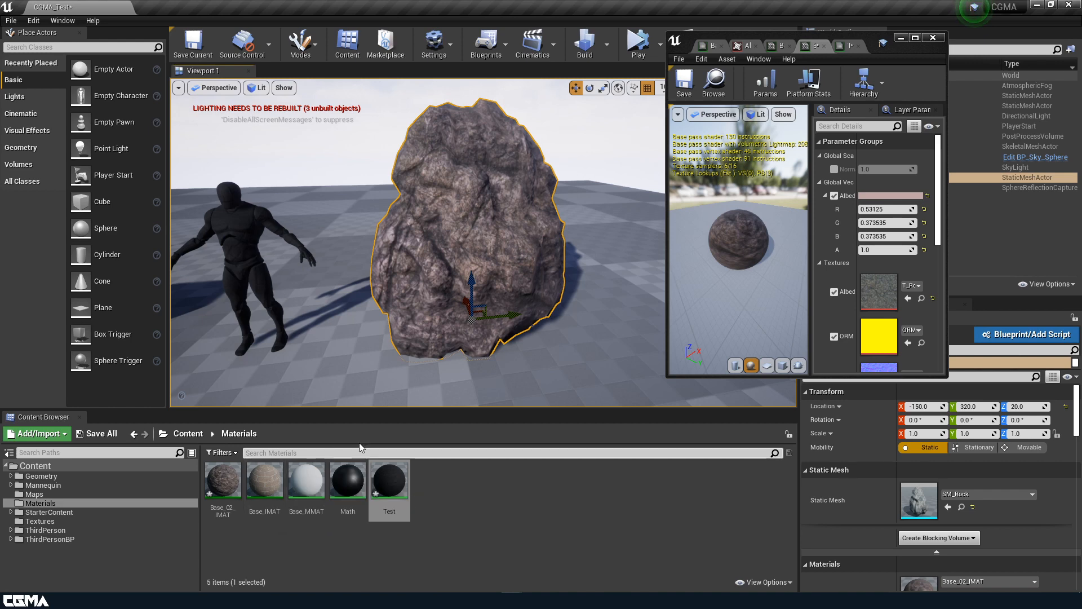
Step: Open Base_MMAT in an enlarged editor and reposition its FlattenNormal and Normal Strength nodes closer to the 1-x node
double_click(306, 481)
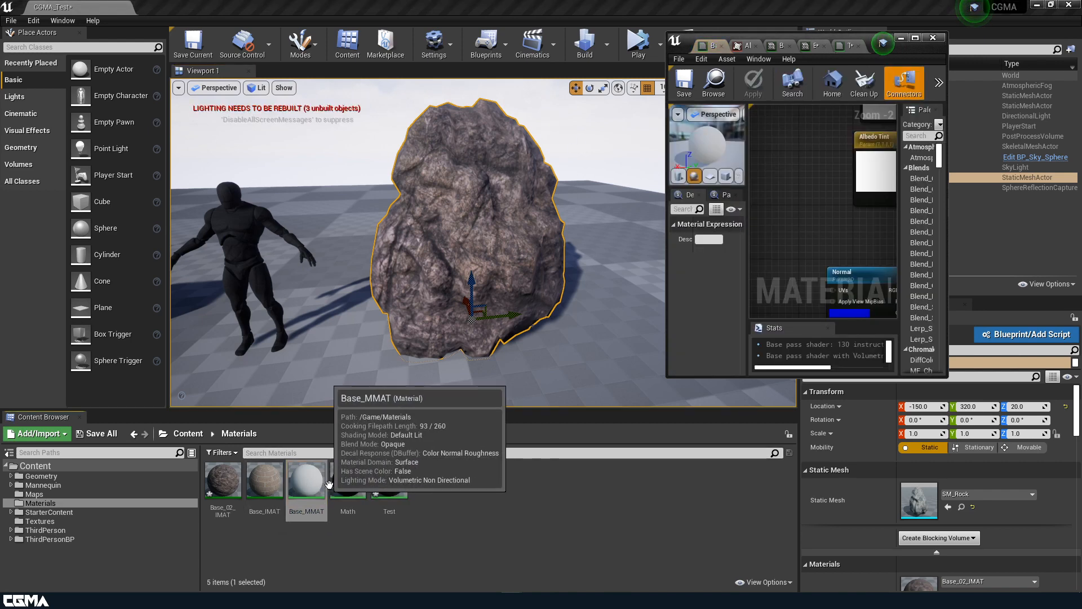
left_click(915, 37)
right_click_drag(665, 167, 588, 182)
left_click_drag(755, 225, 708, 232)
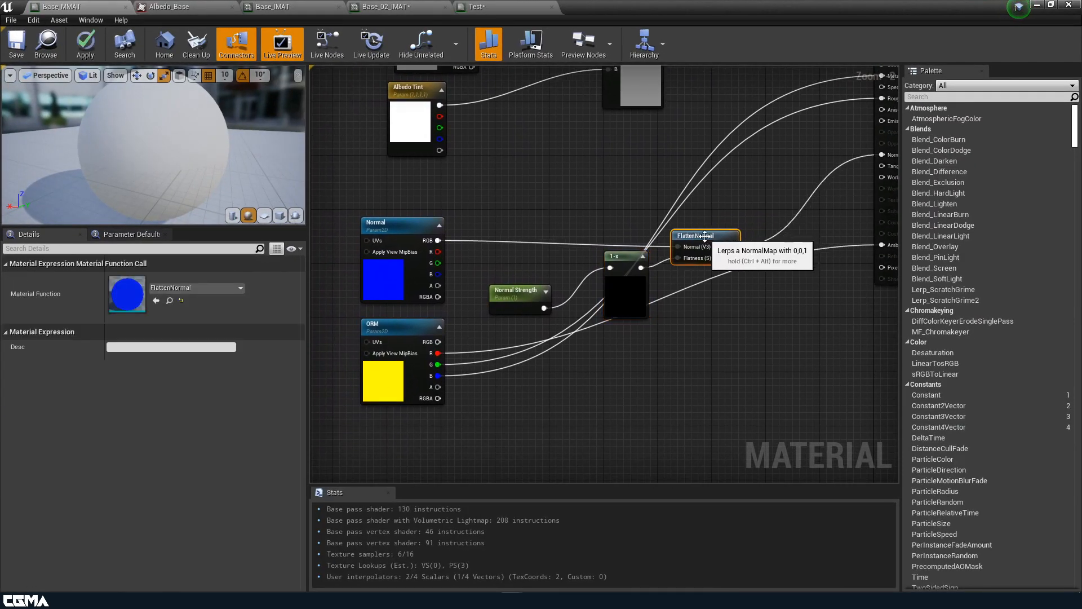
left_click_drag(508, 307, 536, 279)
right_click_drag(573, 174, 552, 278)
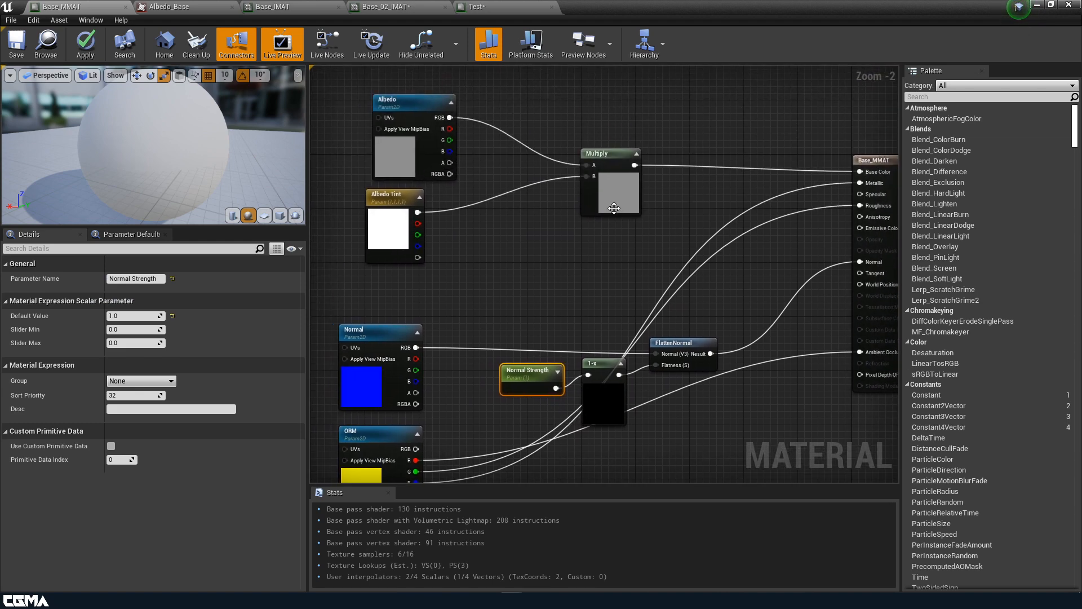
Step: Shift the Albedo Tint node under the Albedo sample, and move both with their Multiply node up, away from the normal nodes
scroll(550, 230, "down", 1)
right_click_drag(529, 243, 594, 313)
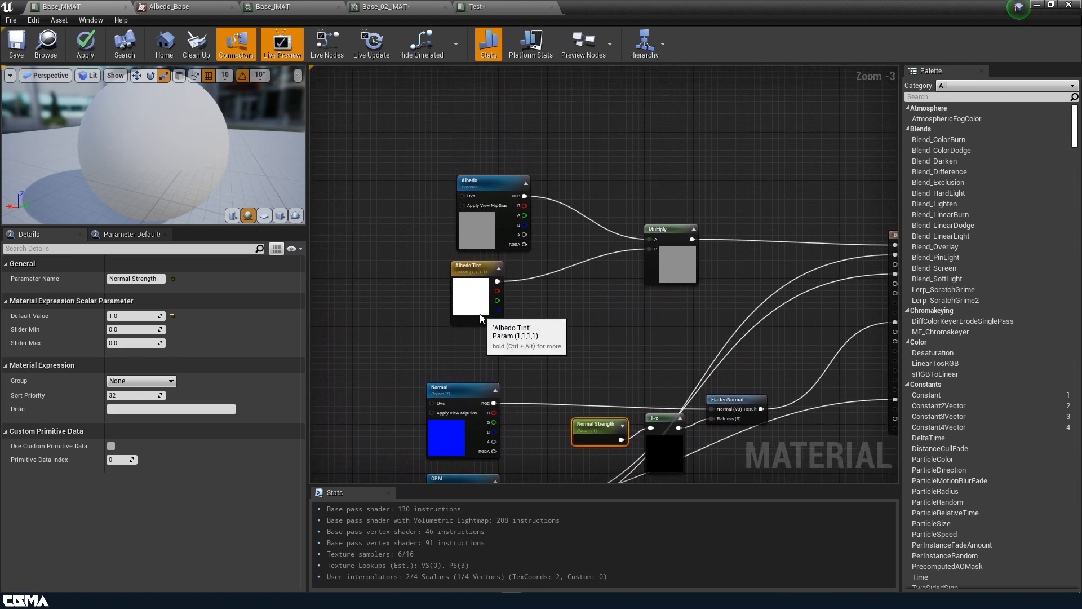
left_click_drag(480, 312, 505, 313)
scroll(649, 299, "down", 1)
left_click_drag(556, 214, 666, 307)
scroll(667, 307, "down", 2)
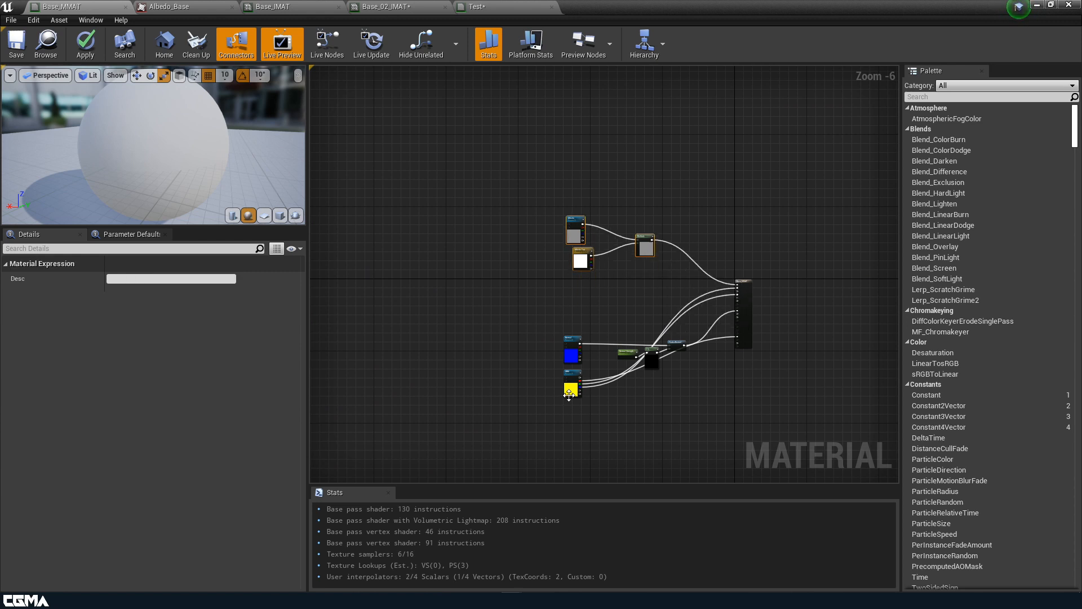
Step: Move the ORM sample further down, shift the normal node group between the Albedo and ORM samples, tighten its Normal sample, and apply
left_click_drag(570, 392, 576, 448)
left_click_drag(554, 328, 684, 380)
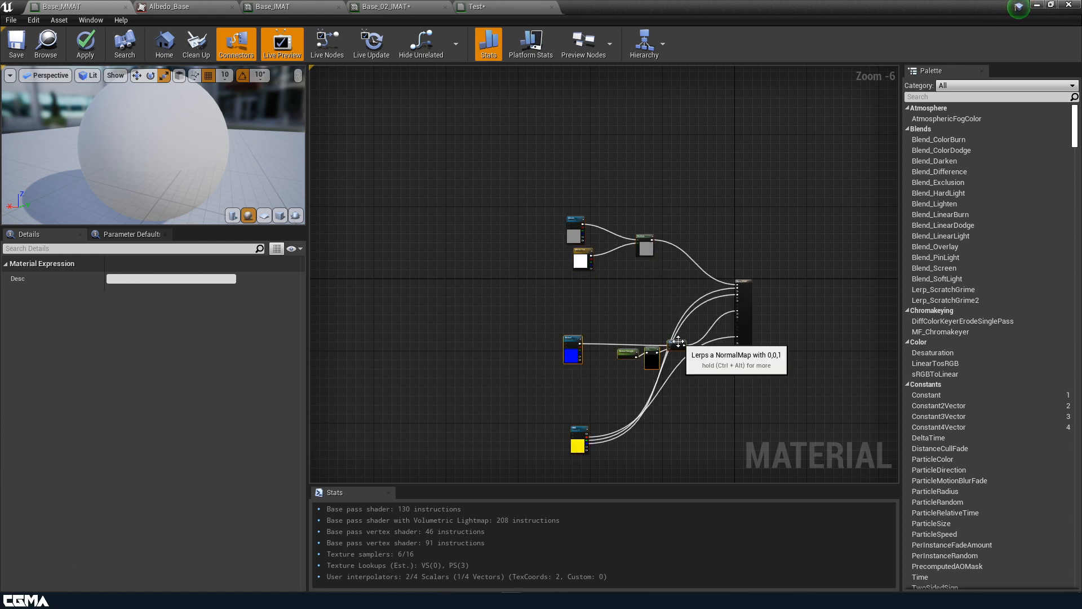
left_click_drag(679, 341, 632, 319)
left_click(516, 339)
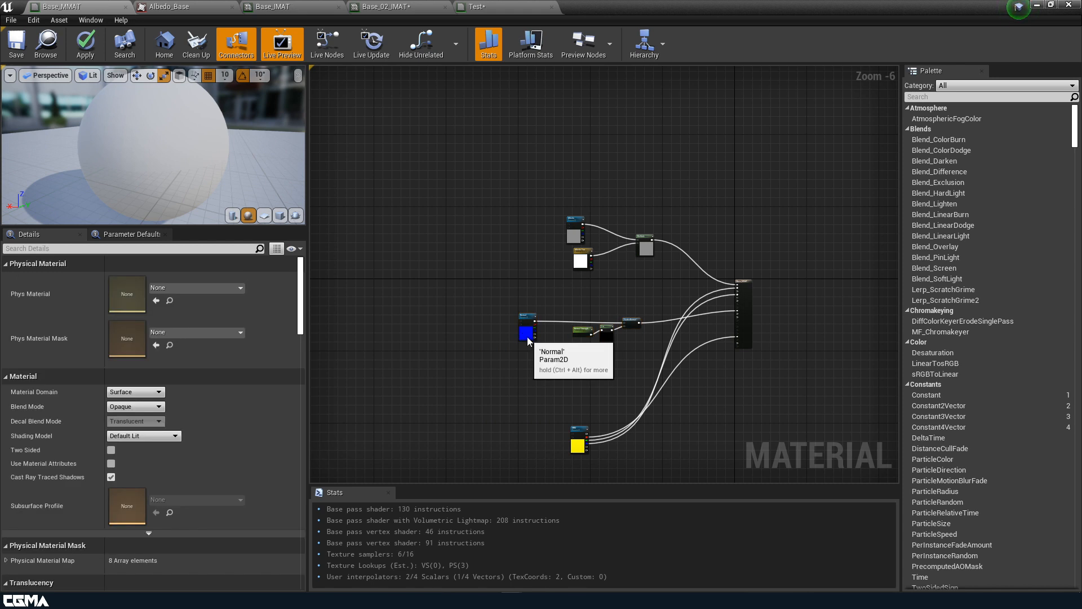
left_click_drag(528, 337, 558, 339)
right_click_drag(545, 371, 525, 349)
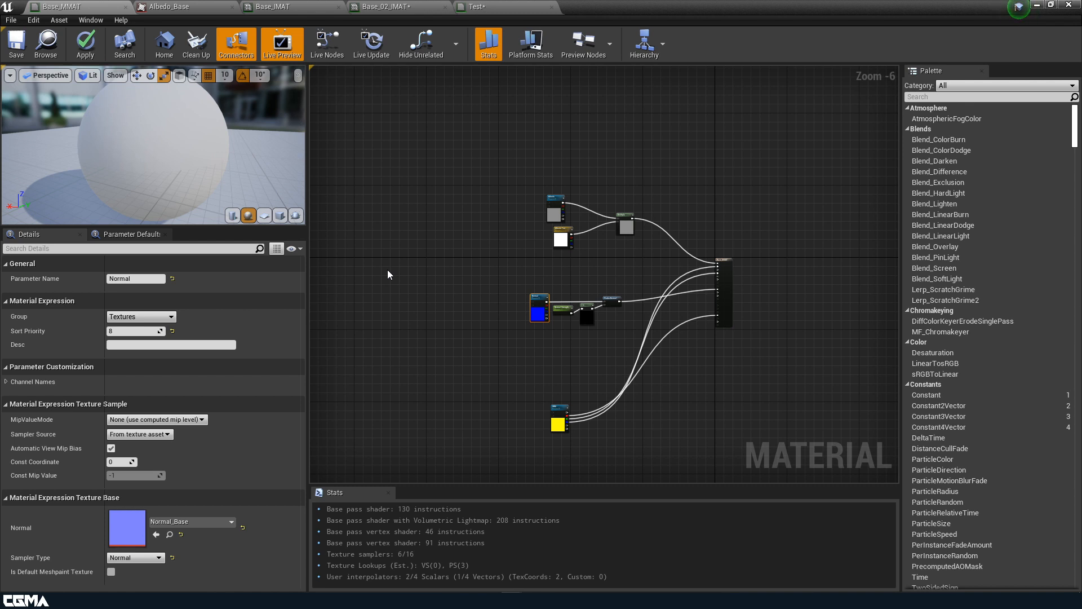
left_click(86, 44)
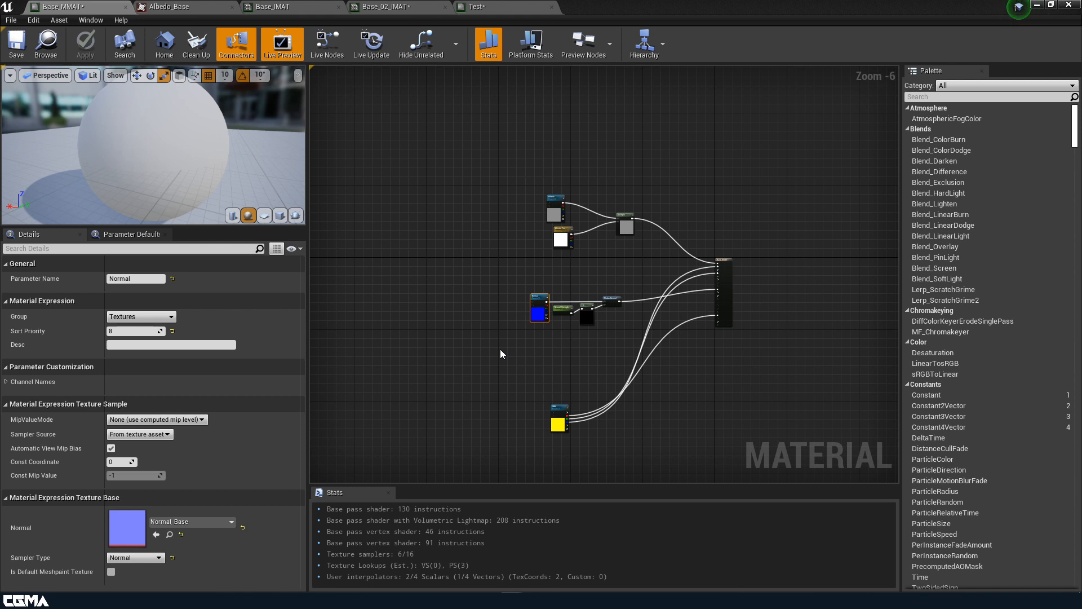
Step: Add a TextureCoordinate node in the empty graph area before the Normal sample
scroll(500, 354, "up", 1)
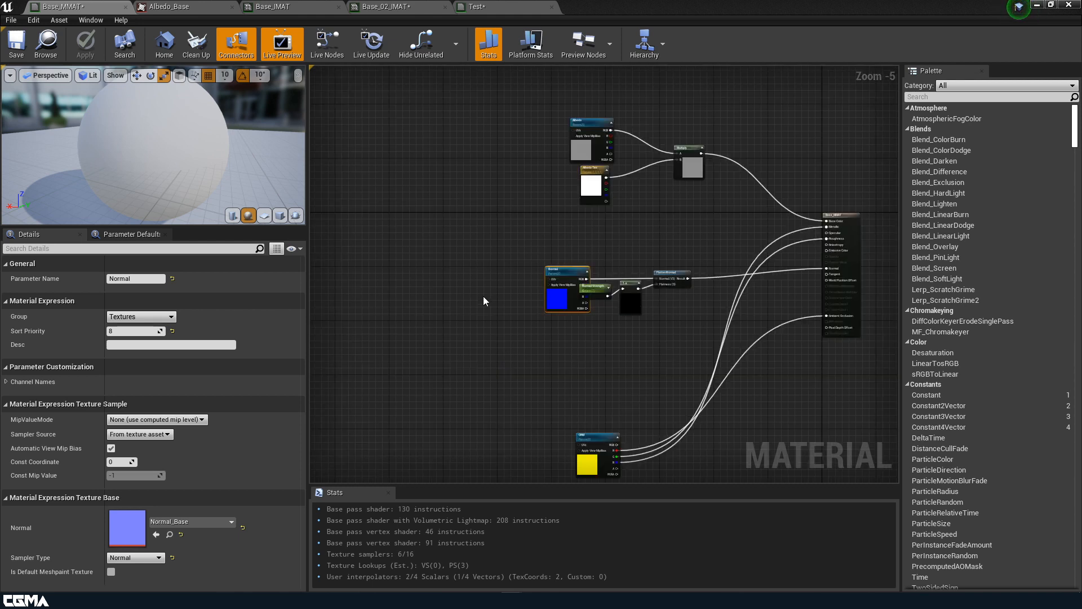
scroll(483, 304, "up", 1)
right_click(435, 276)
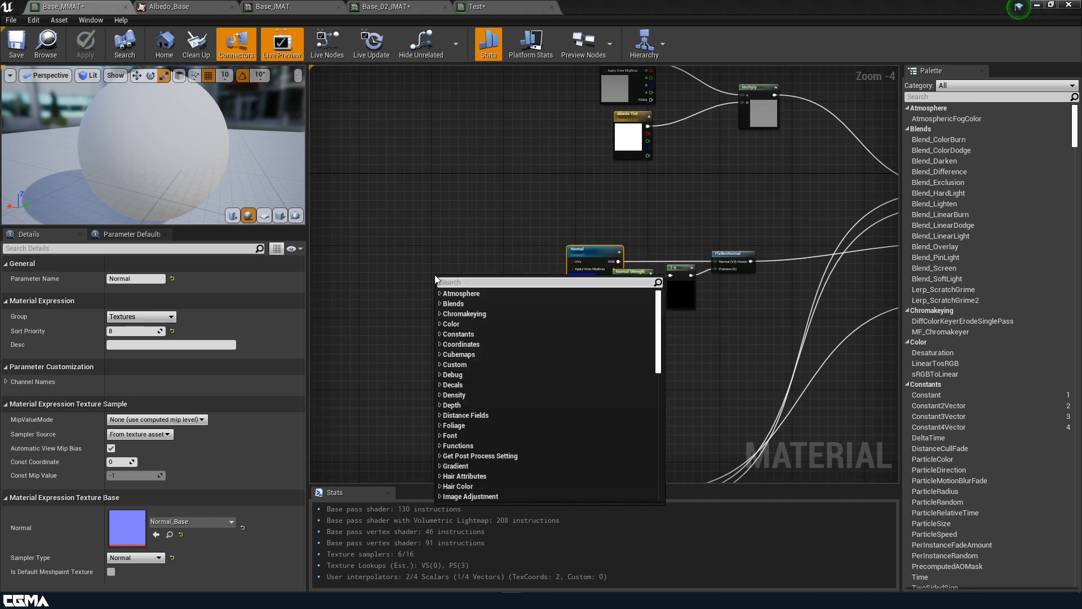
type("texturec")
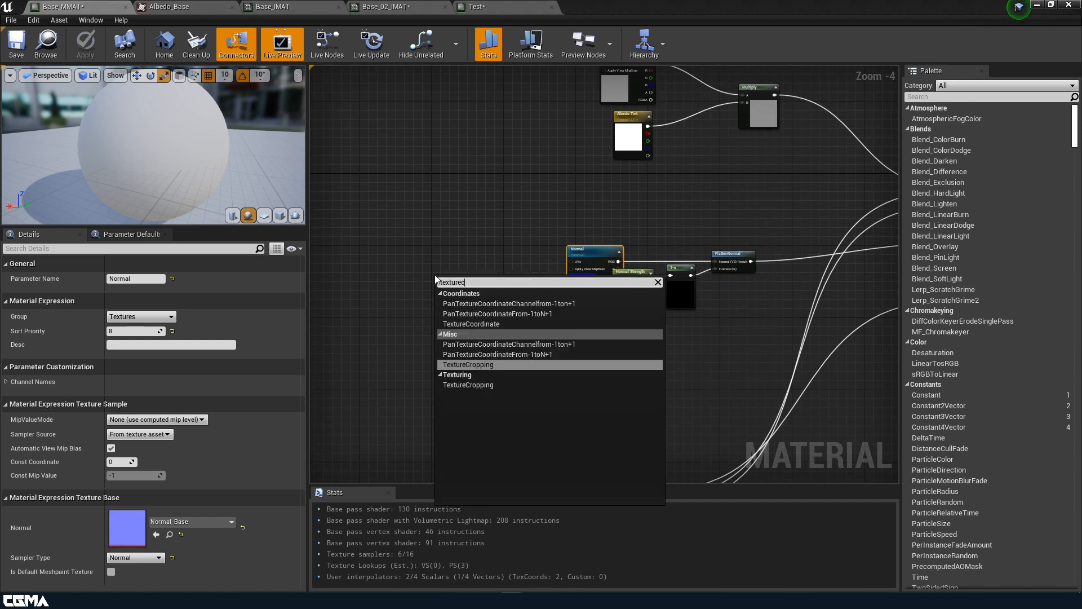
type("oor")
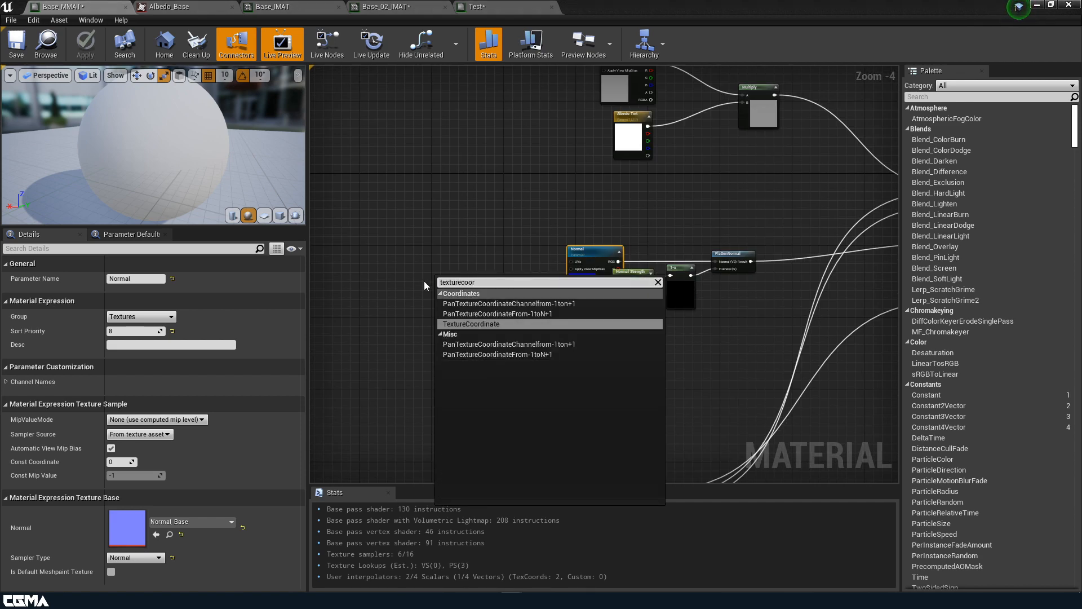
left_click(456, 323)
left_click_drag(460, 290, 420, 259)
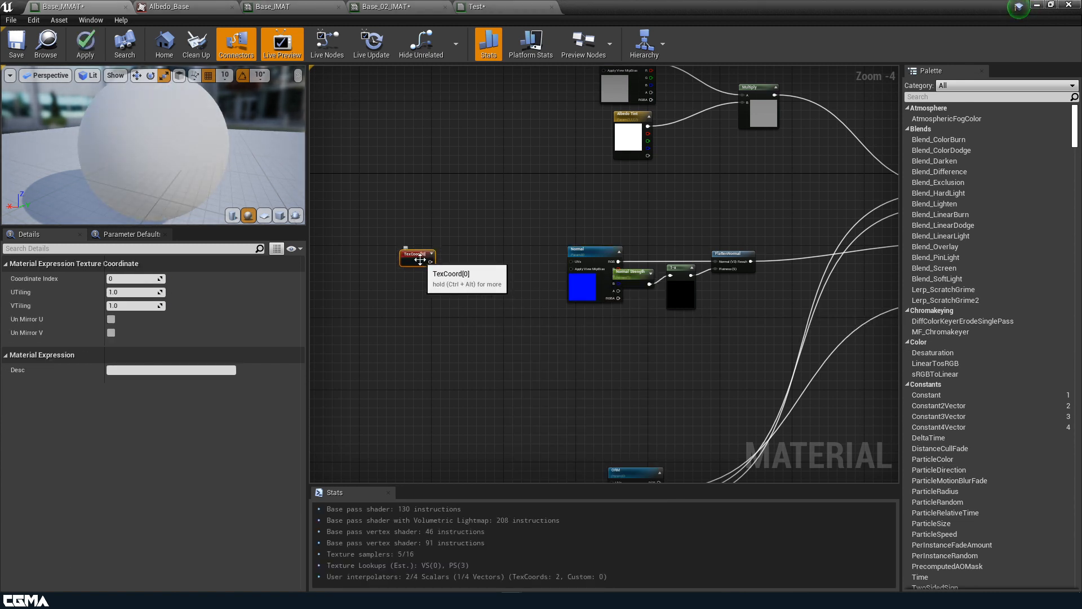
Step: Connect the TexCoord output to the UVs inputs of the Normal, Albedo and ORM samples, and apply the material changes
scroll(420, 260, "up", 2)
left_click_drag(410, 250, 645, 255)
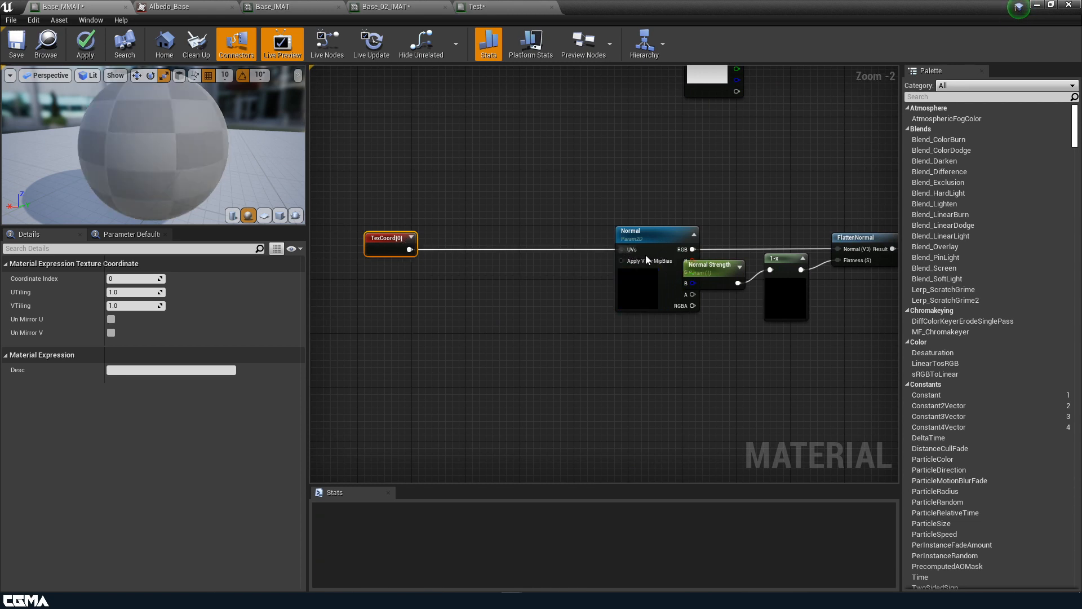
right_click_drag(598, 195, 538, 319)
scroll(537, 318, "down", 1)
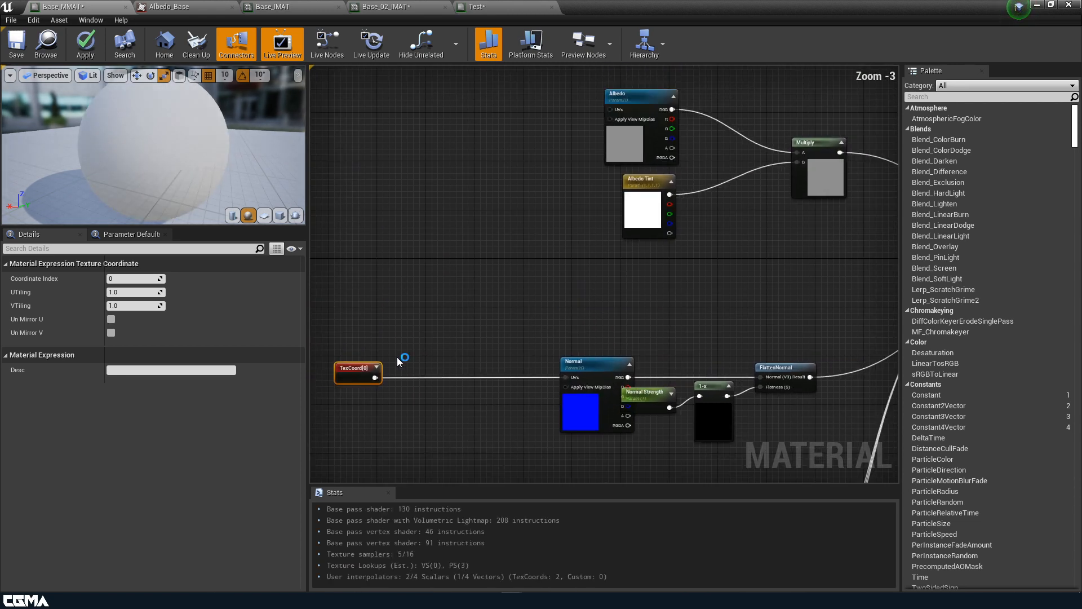
left_click_drag(366, 375, 614, 107)
right_click_drag(553, 249, 459, 100)
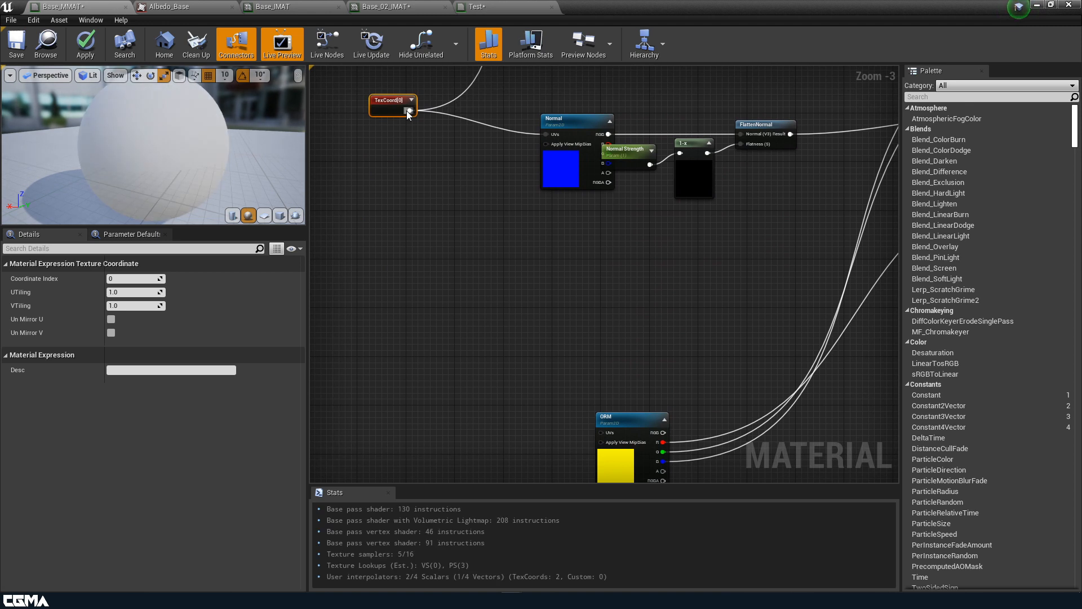
left_click_drag(408, 110, 600, 431)
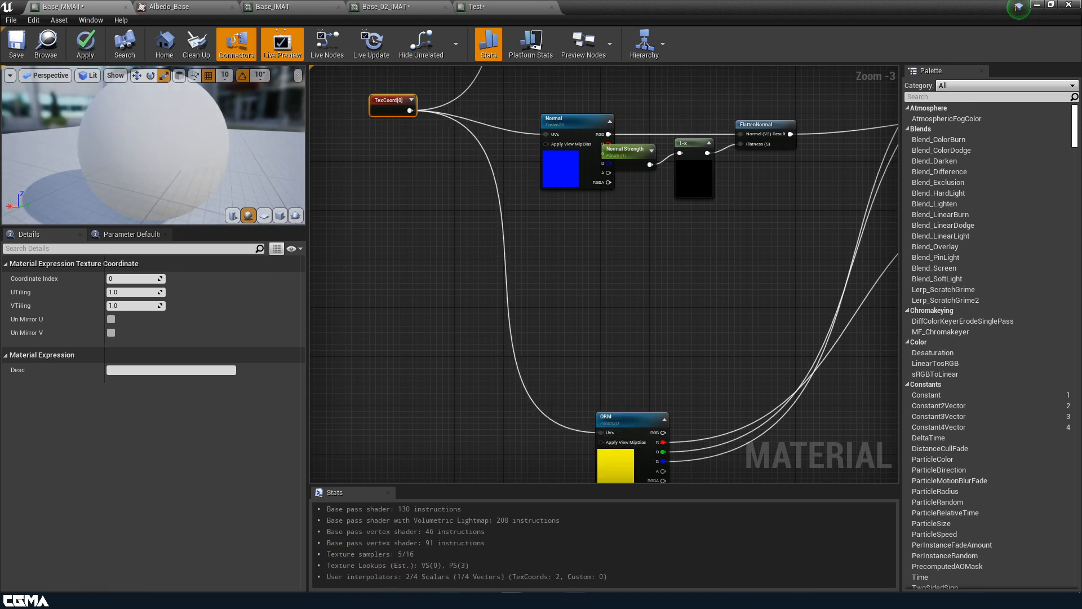
right_click_drag(385, 194, 458, 323)
left_click(79, 40)
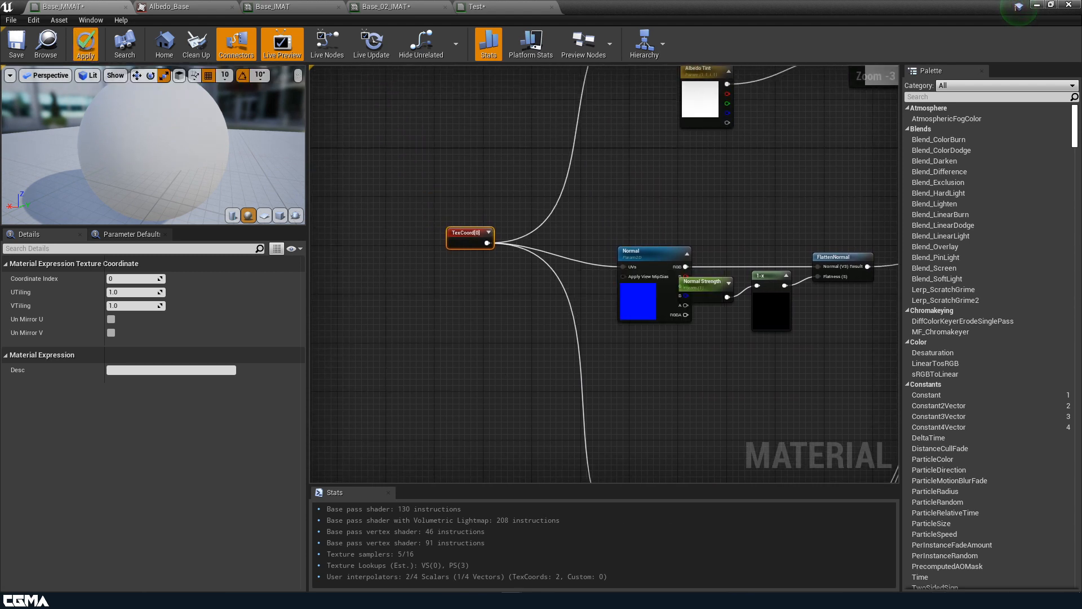
scroll(551, 432, "down", 2)
right_click_drag(519, 404, 488, 335)
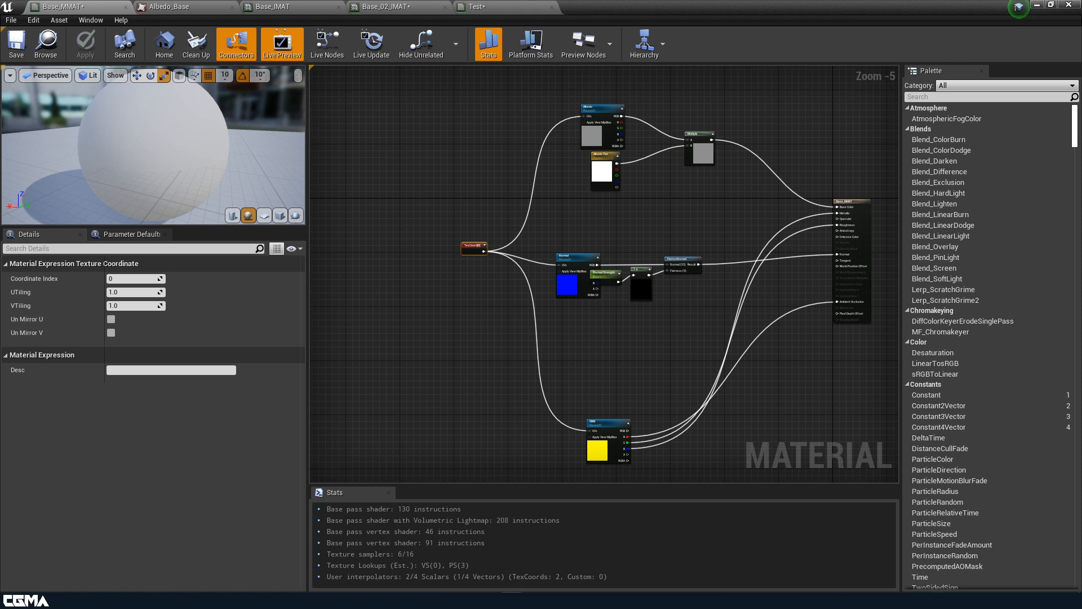
Step: Quit the Discord app running in the system tray
left_click(939, 600)
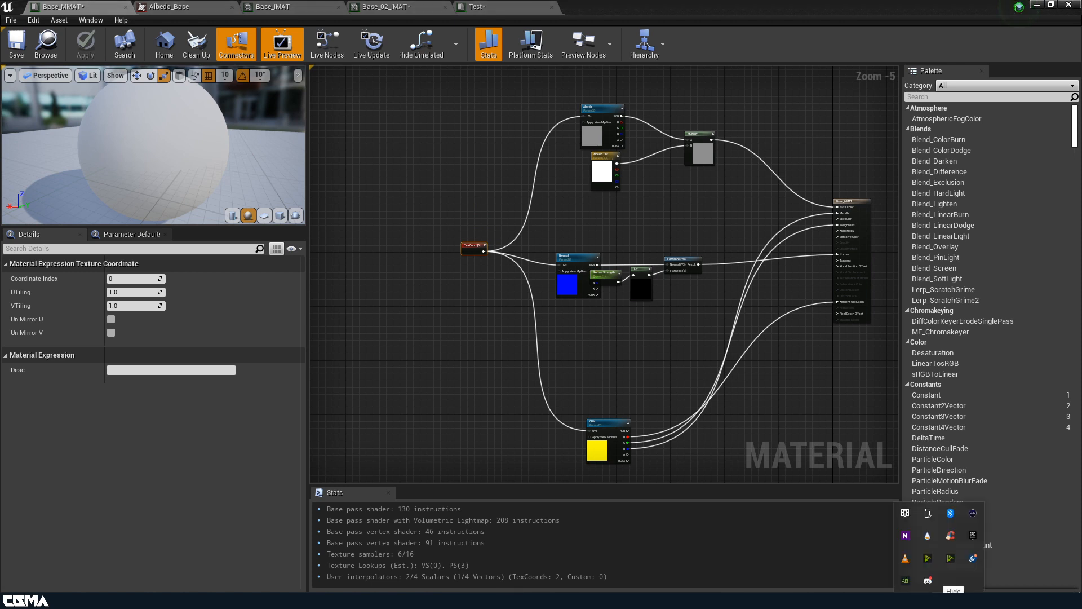
right_click(928, 580)
left_click(971, 573)
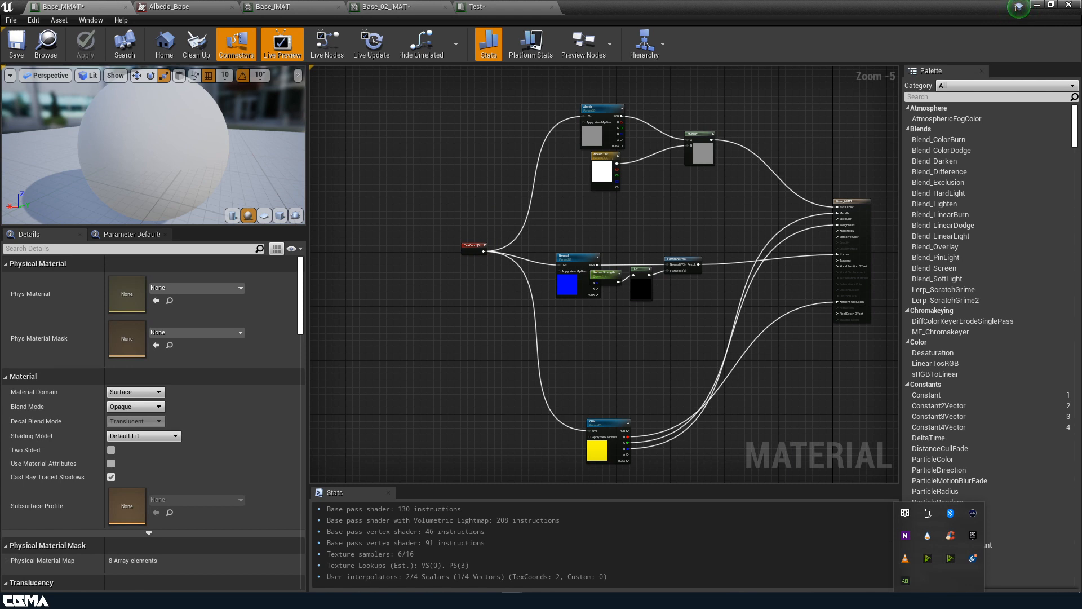
Step: Line the TexCoord node up with the Normal sample's UVs input, and set its UTiling and VTiling to 2
right_click_drag(760, 440, 529, 365)
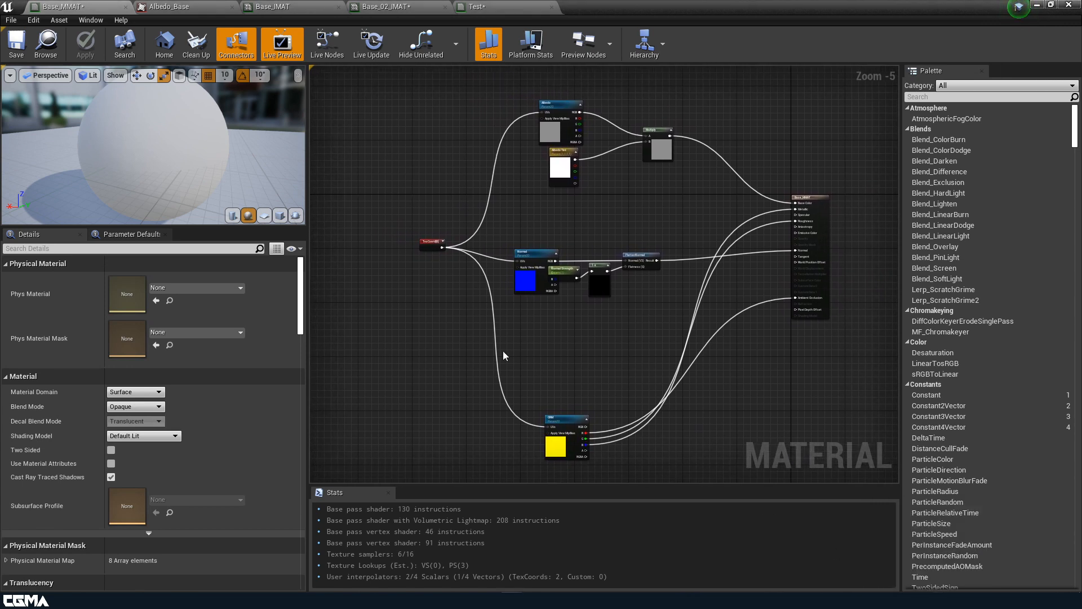
right_click_drag(420, 303, 435, 305)
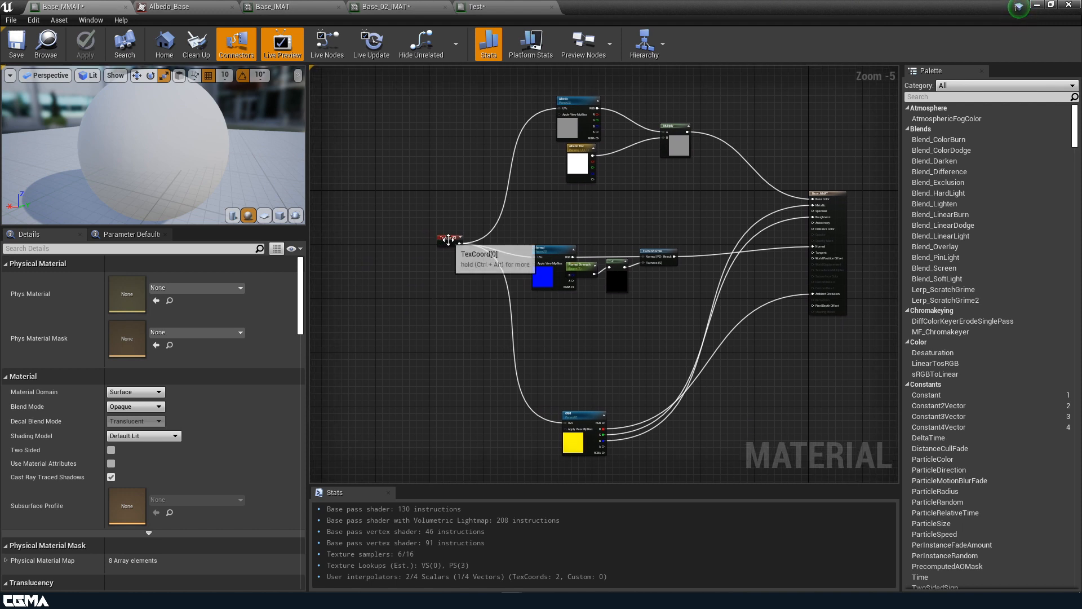
left_click_drag(445, 241, 411, 259)
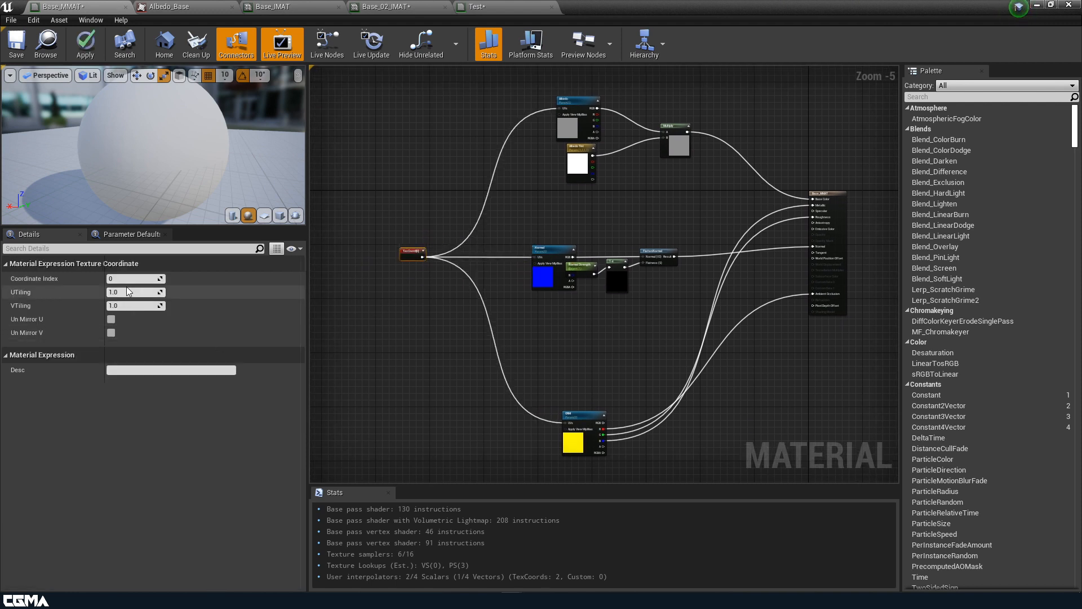
type("2")
key("Return")
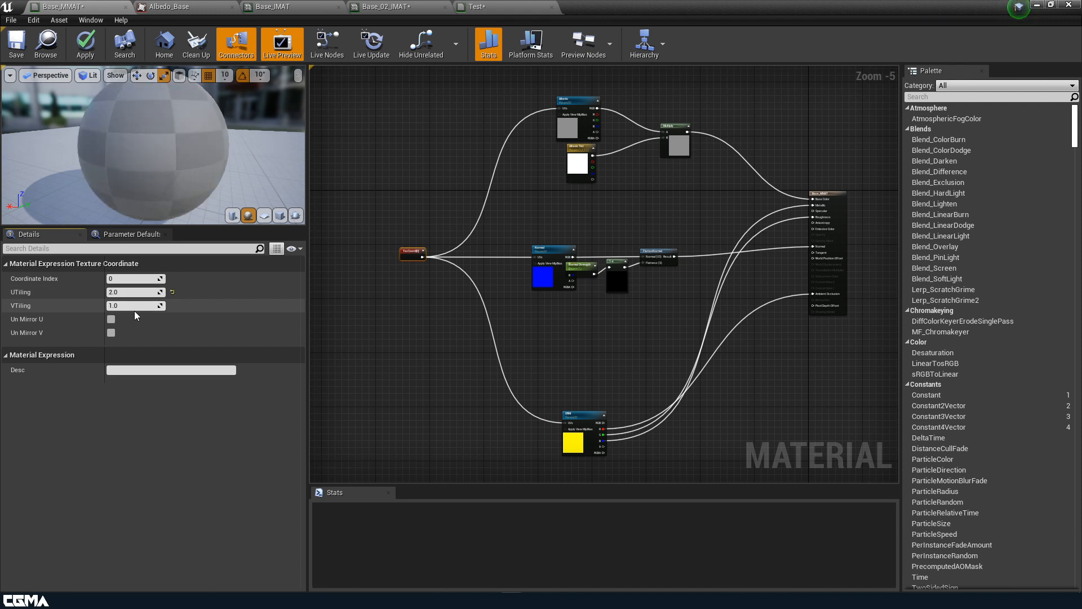
left_click(135, 306)
type("2")
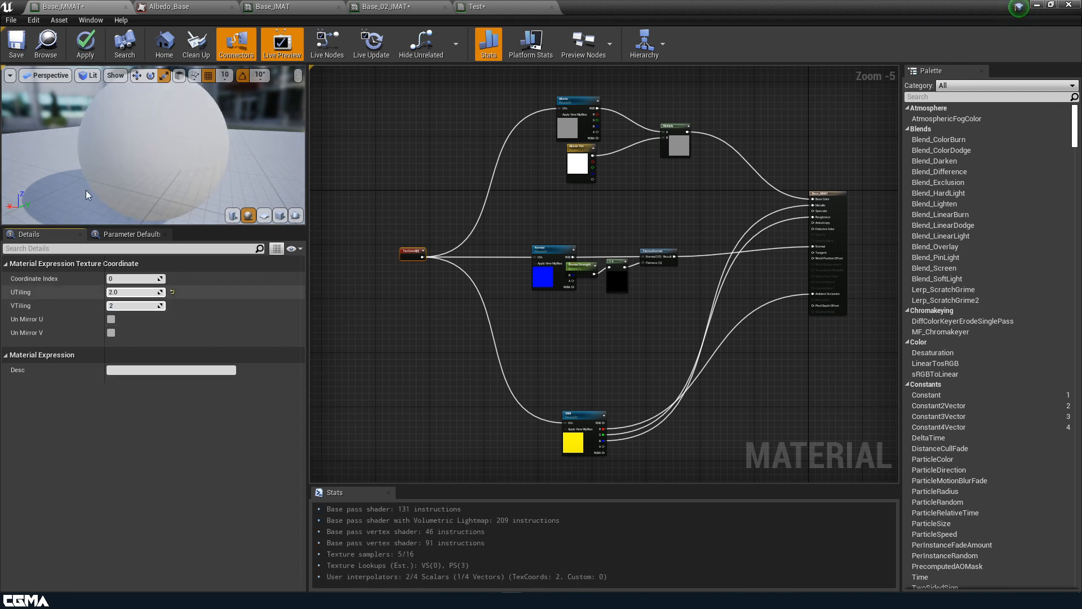
Step: Apply the tiling change and save Base_MMAT
left_click(85, 45)
left_click(91, 50)
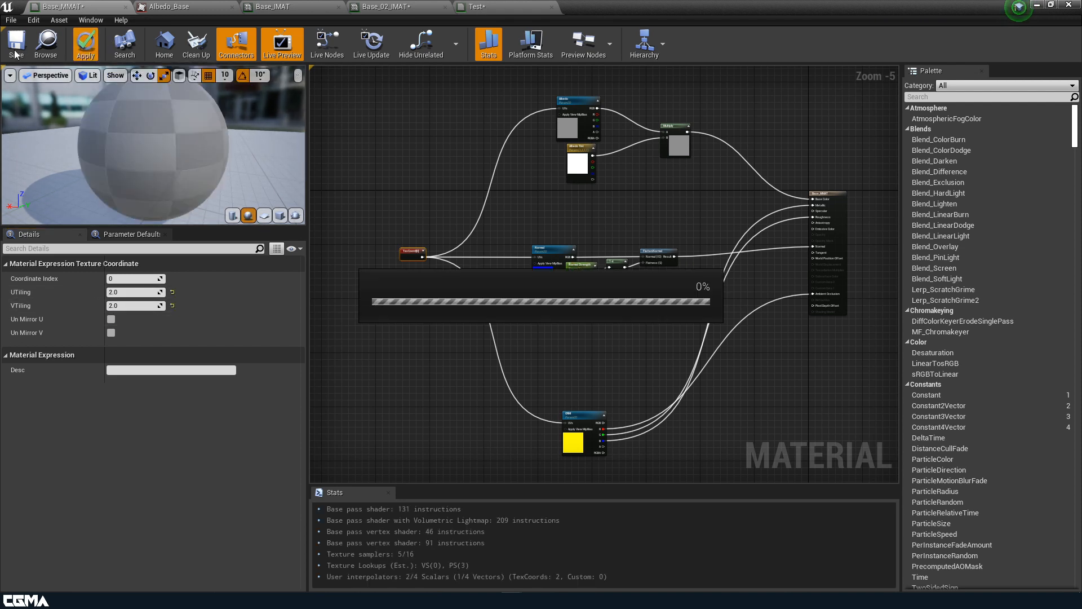
left_click(17, 52)
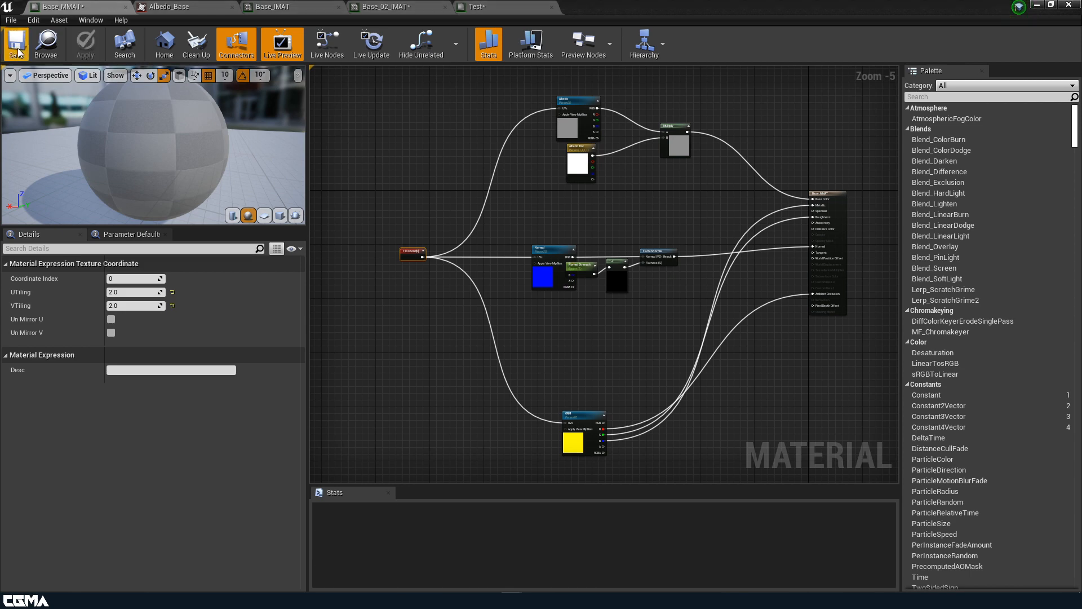
Step: Inspect the texture tiling on the preview spheres of the Base_02_IMAT and Base_IMAT instances
left_click(511, 9)
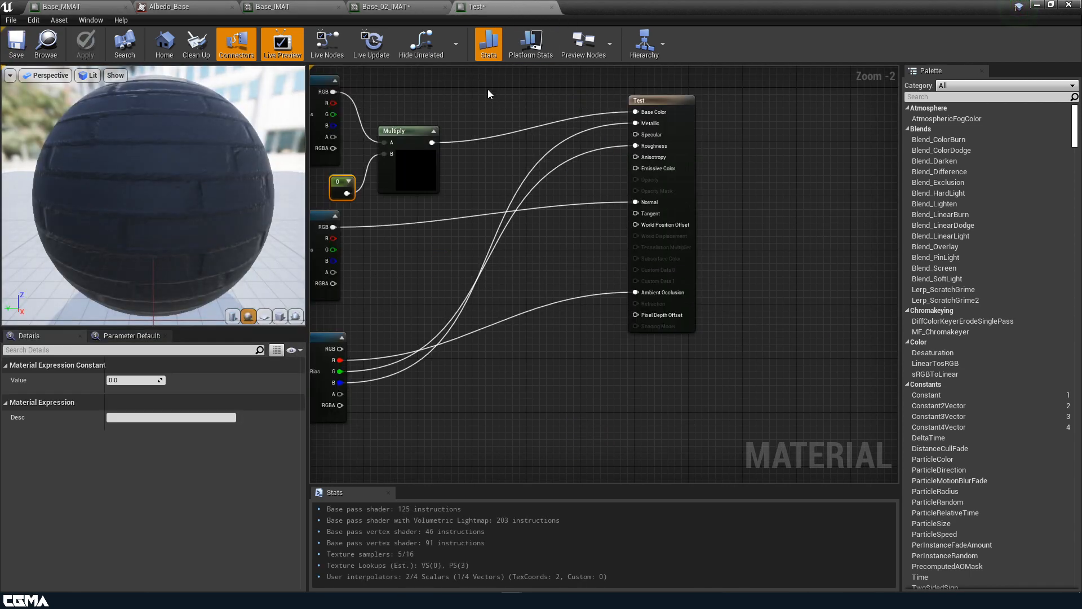
left_click(388, 7)
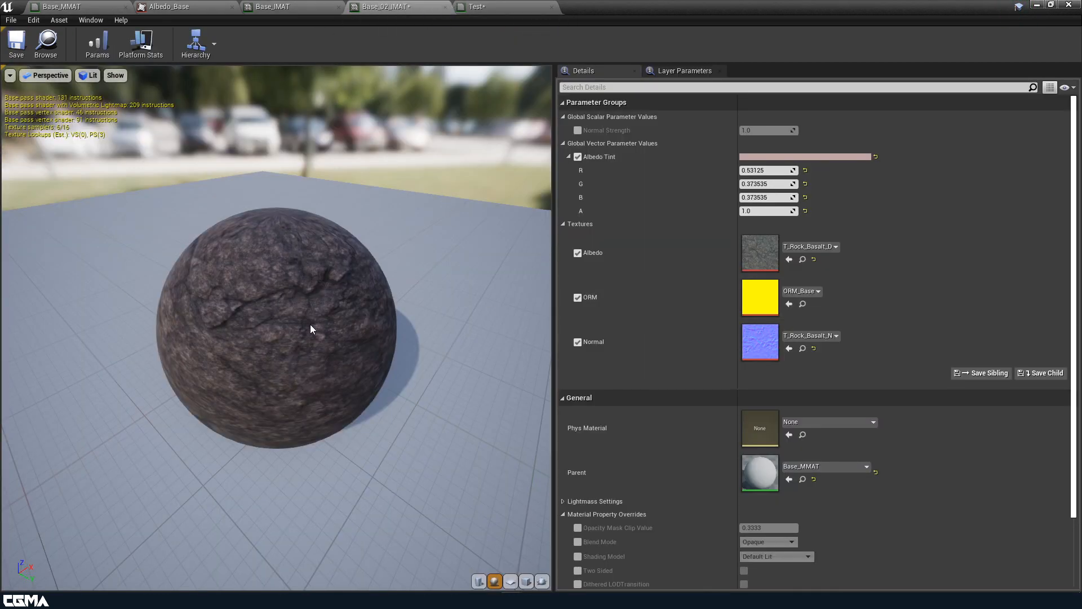
left_click_drag(314, 328, 198, 334)
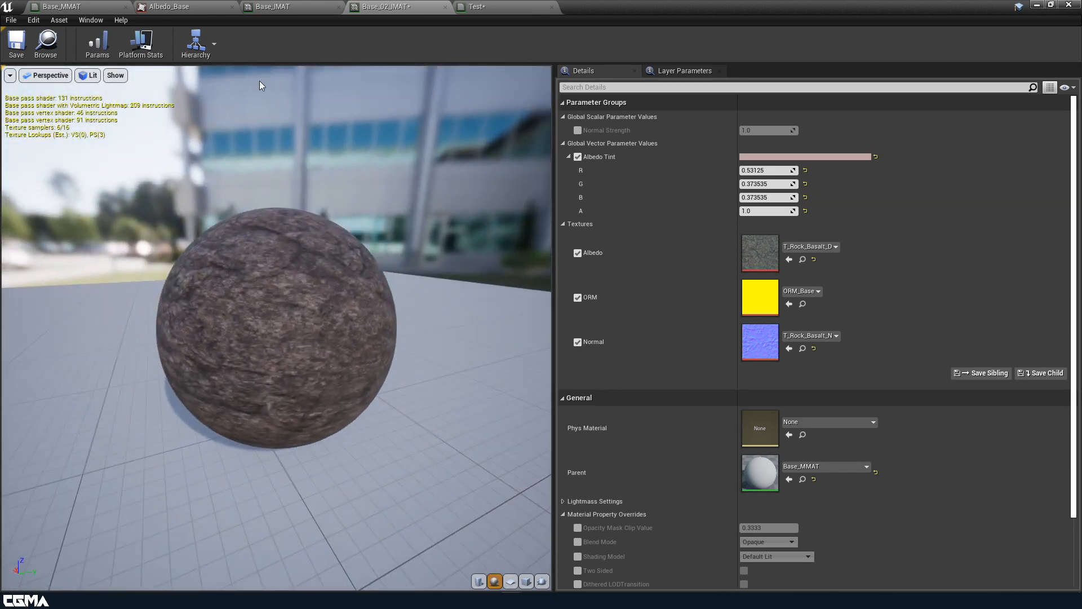
left_click(282, 8)
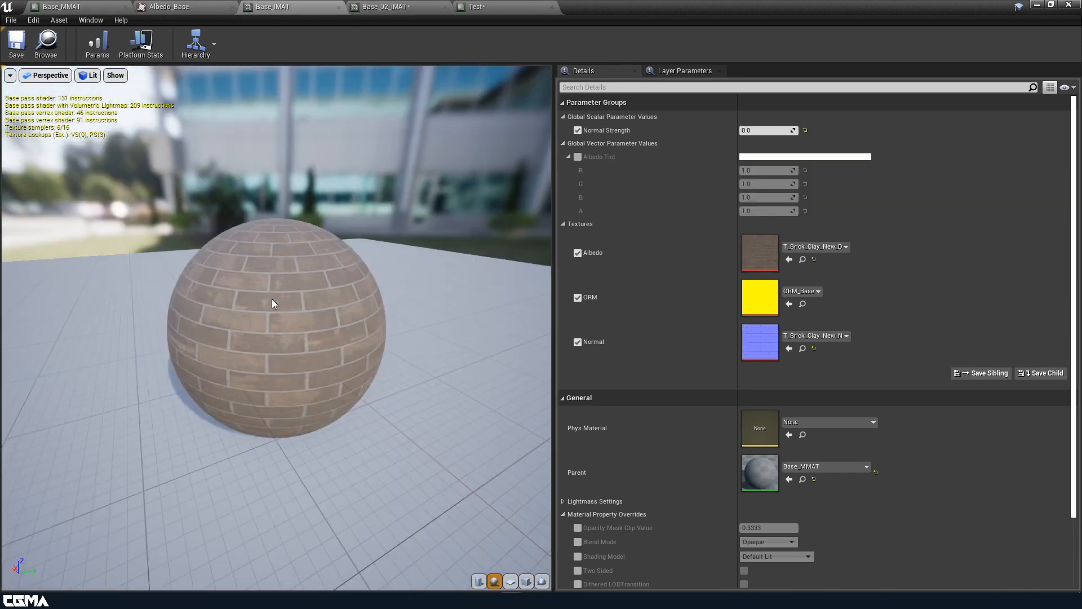
left_click_drag(272, 303, 304, 276)
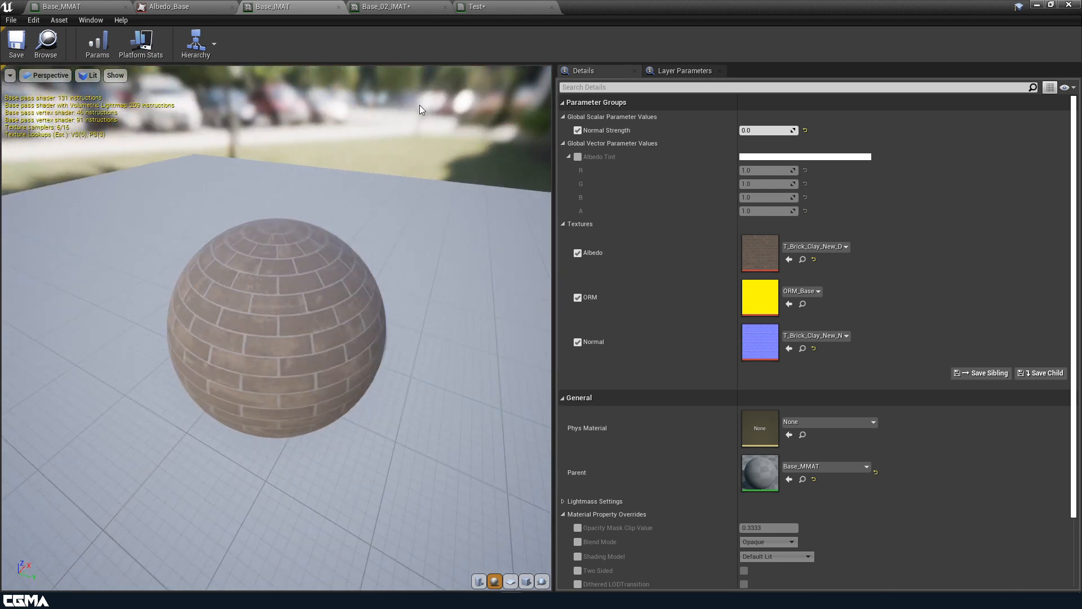
Step: In Base_MMAT, add a Multiply node between TexCoord and the Normal sample, and a Constant node below TexCoord
left_click(63, 6)
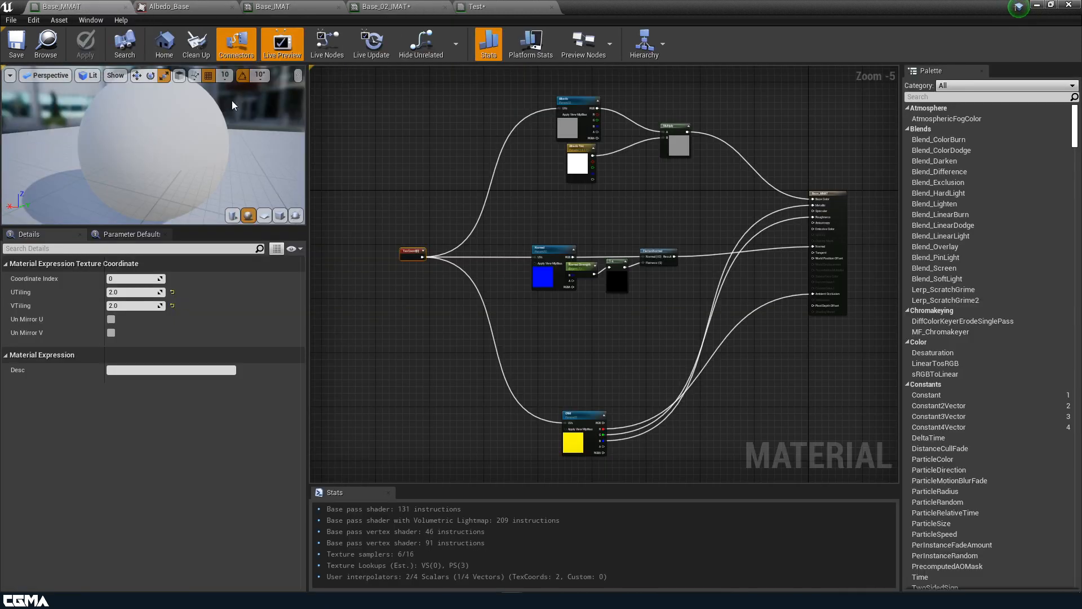
scroll(386, 272, "up", 6)
mouse_move(481, 169)
right_mouse_down()
mouse_move(450, 155)
mouse_move(475, 172)
right_mouse_up()
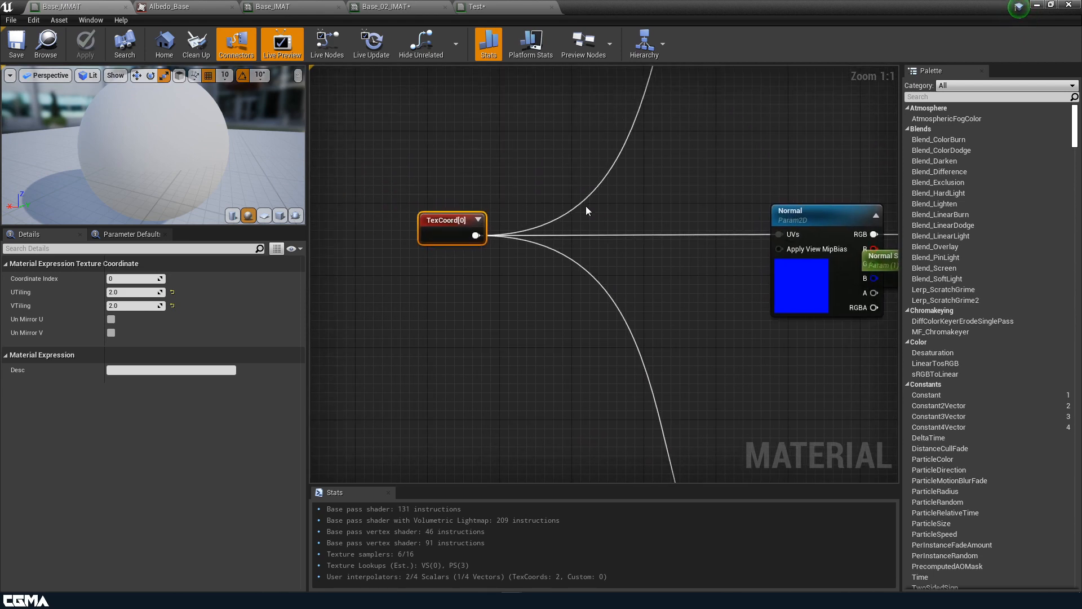
left_click(607, 222)
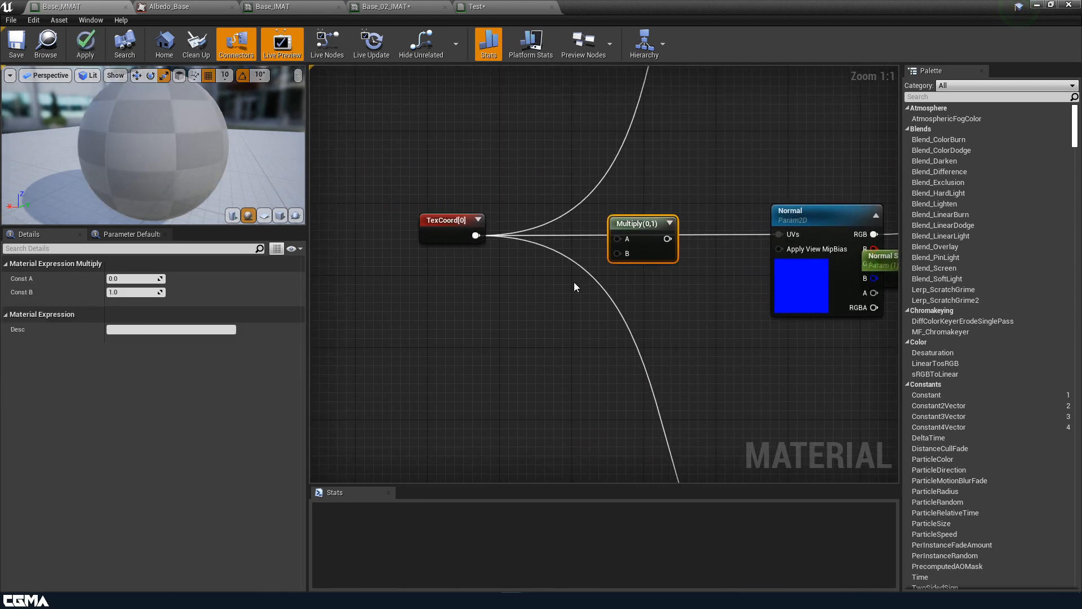
left_click(490, 306)
Step: Set the TexCoord node's UTiling and VTiling back to 1
left_click(446, 221)
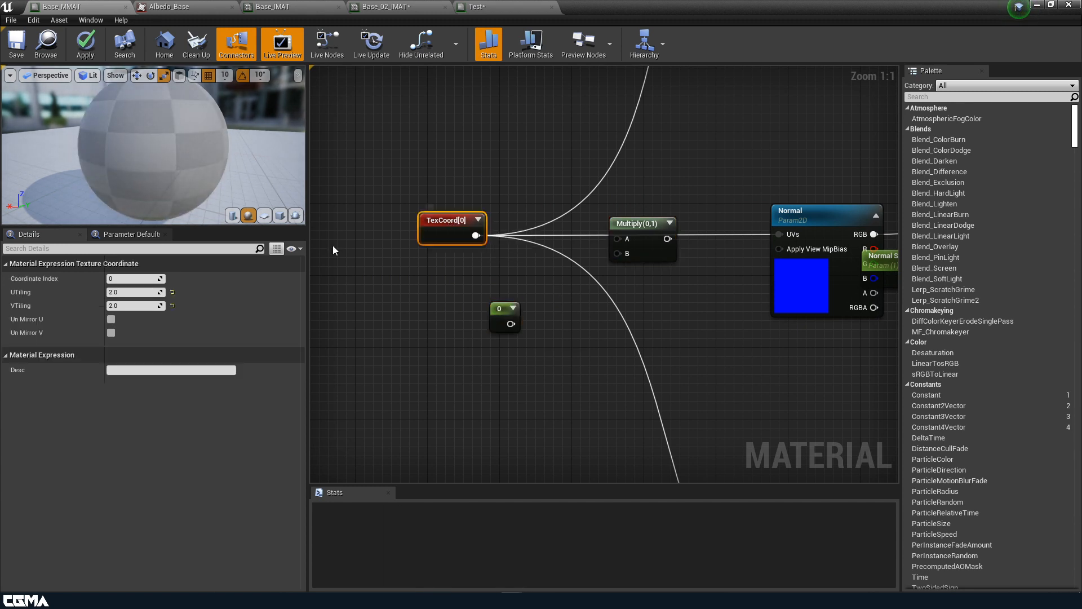
left_click(135, 292)
type("1")
left_click(138, 305)
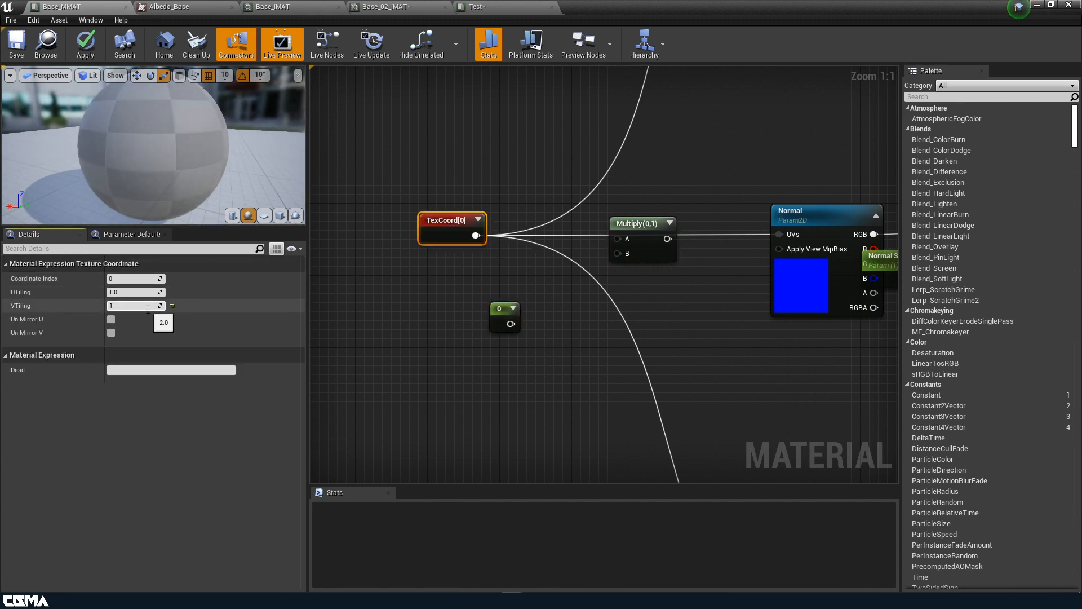
type("1")
key("Return")
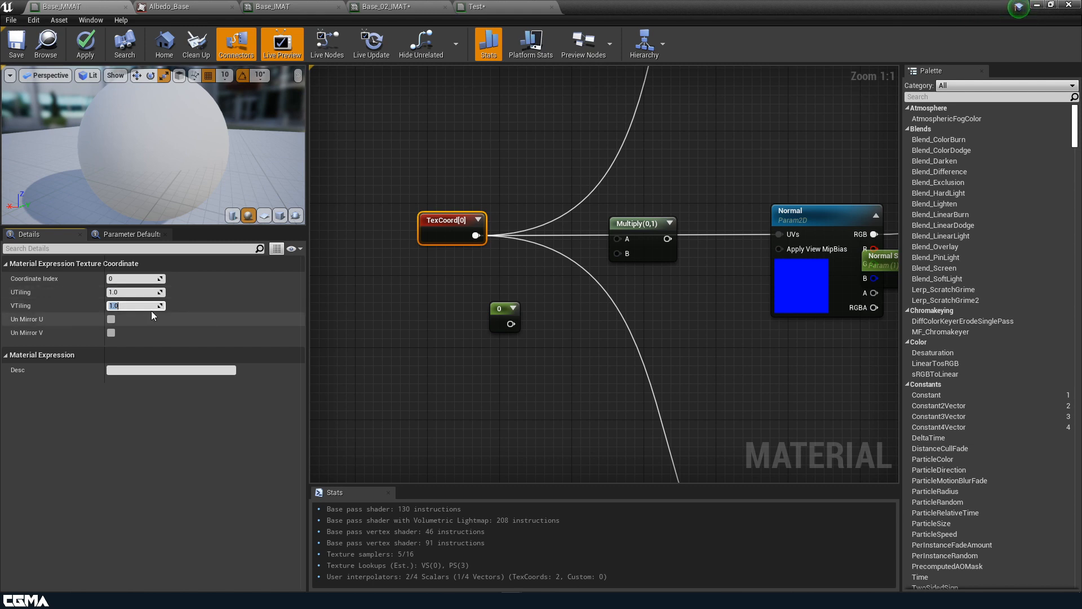
Step: Wire TexCoord into the Multiply node's A input and the Constant into B, and set the Constant's value to 1
left_click_drag(505, 328, 476, 236)
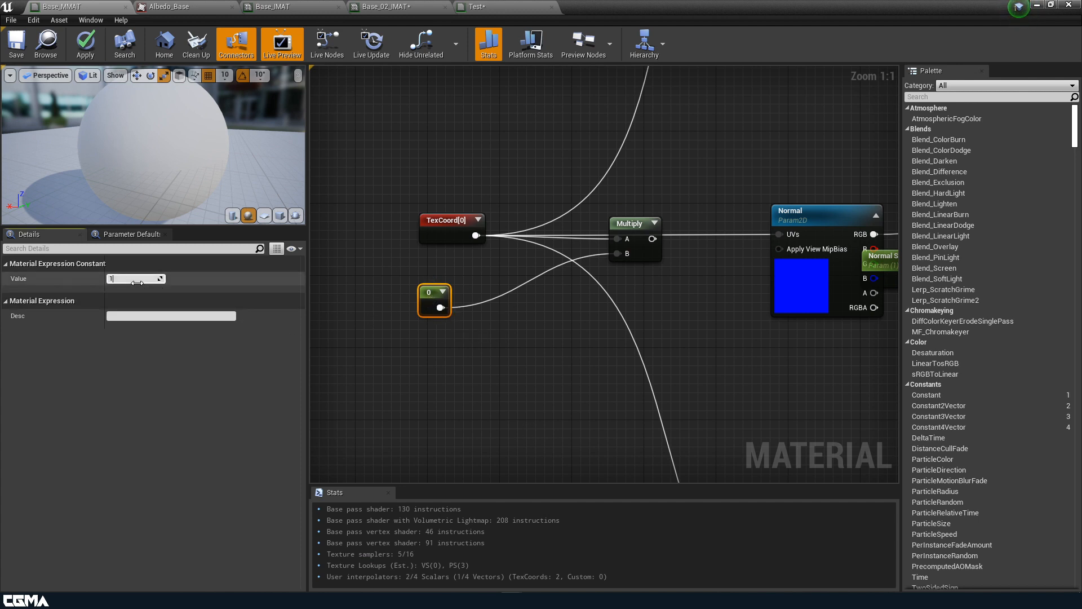
key("Return")
left_click(457, 371)
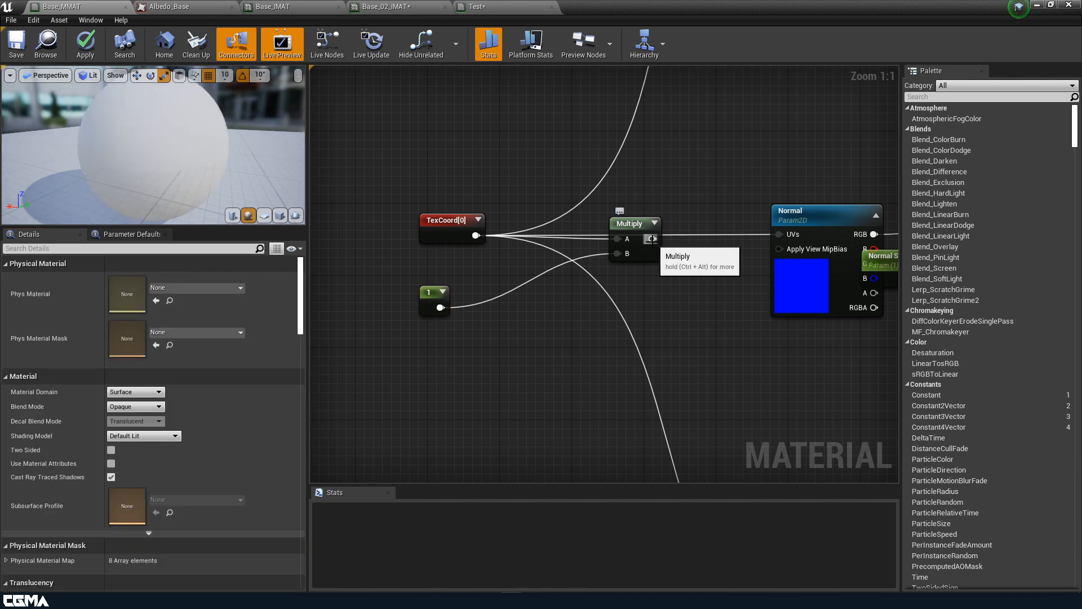
Step: Connect the Multiply output to the UVs inputs of the Normal, Albedo and ORM texture samples, replacing the direct TexCoord links
left_click_drag(653, 238, 780, 234)
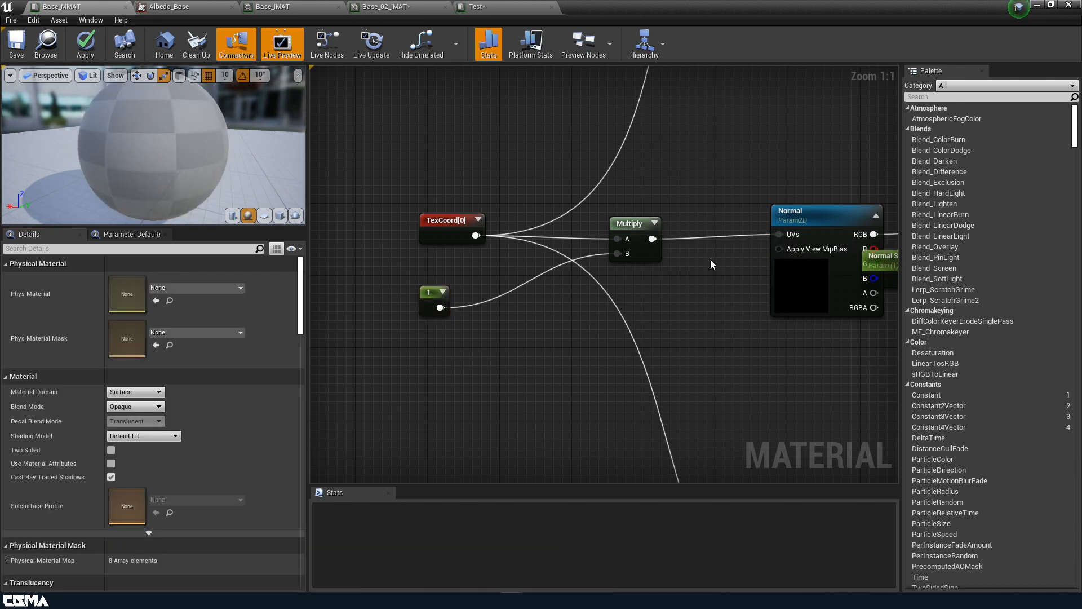
scroll(711, 265, "down", 2)
right_click_drag(711, 264, 625, 346)
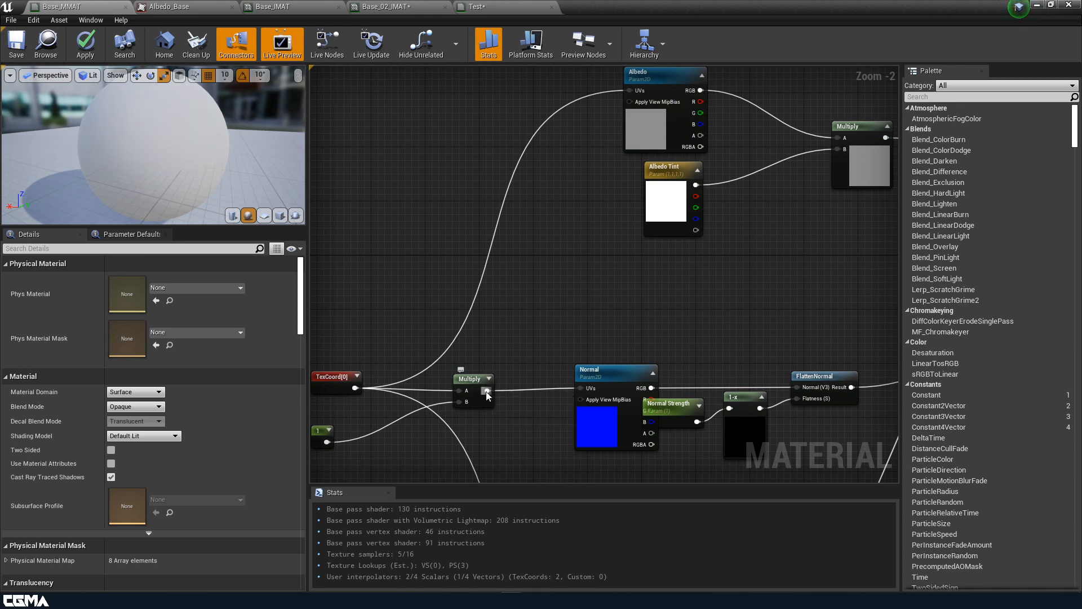
left_click_drag(487, 390, 630, 90)
scroll(605, 296, "down", 2)
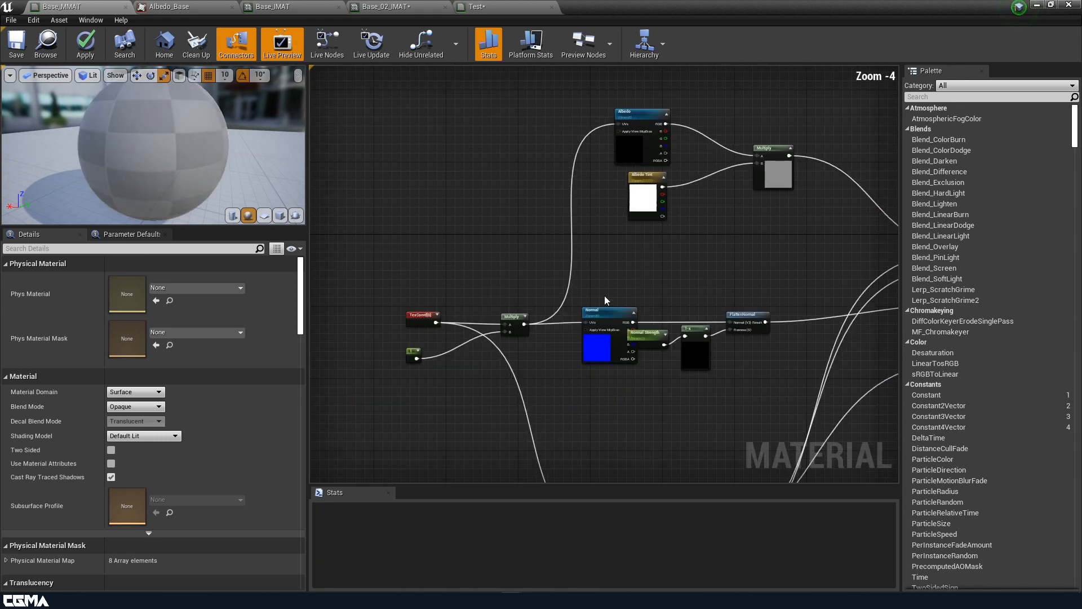
right_click_drag(604, 295, 538, 142)
left_click_drag(458, 171, 561, 389)
right_click_drag(476, 303, 624, 334)
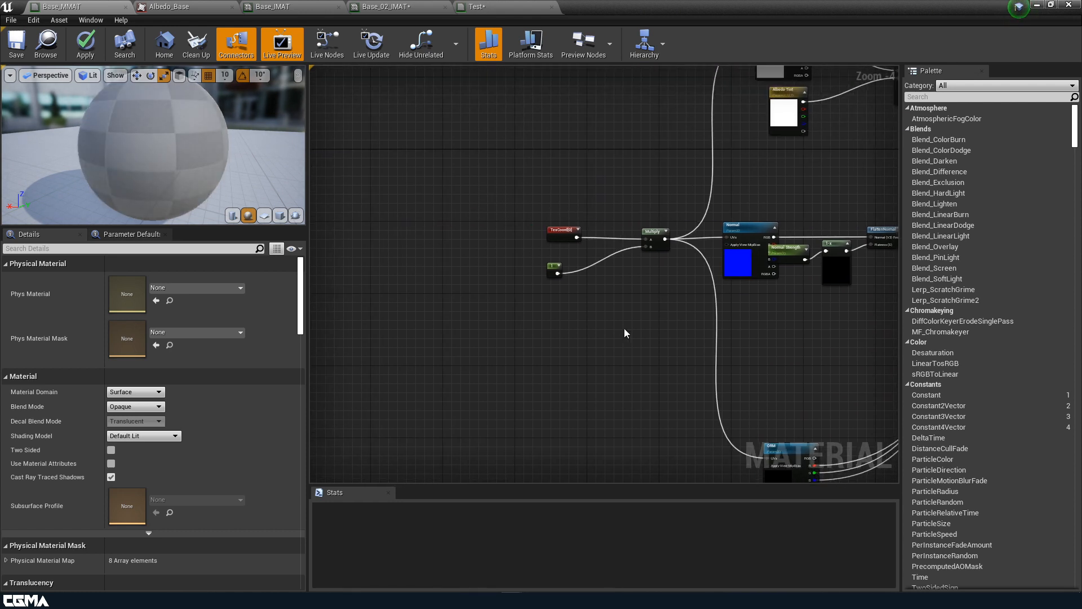
Step: Convert the Constant to a scalar parameter named Tiling with a slider maximum of 5, and apply the material changes
right_click(549, 269)
left_click(591, 316)
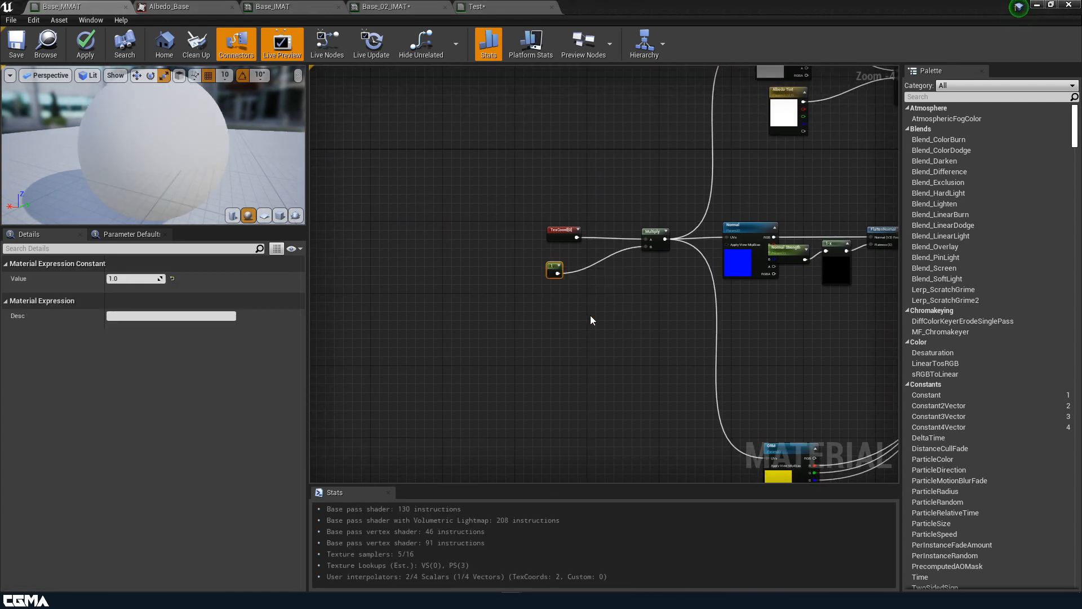
left_click(143, 279)
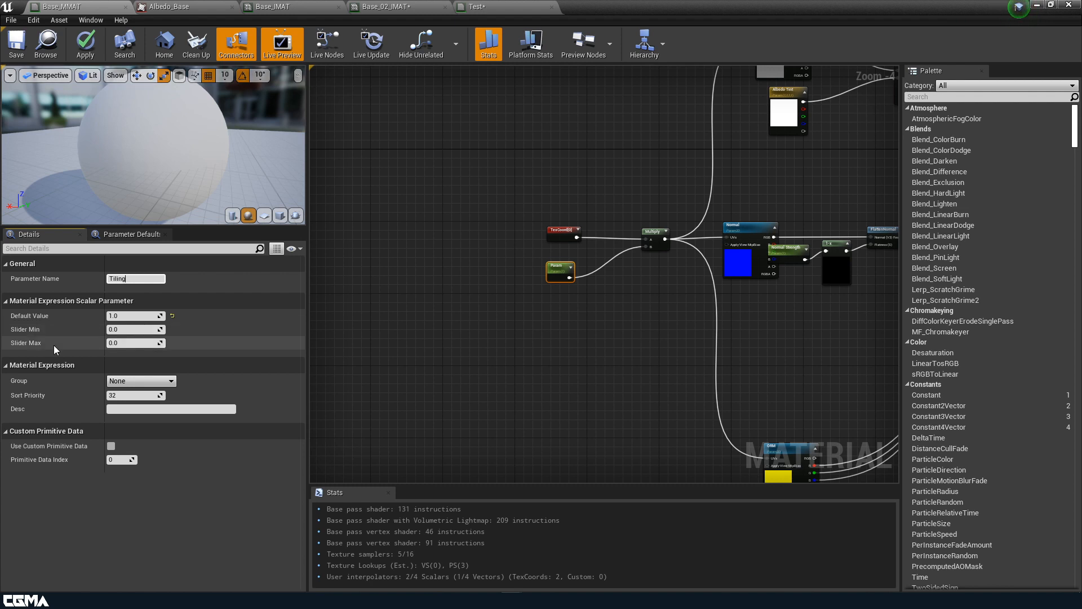
key("Return")
left_click(144, 344)
type("5")
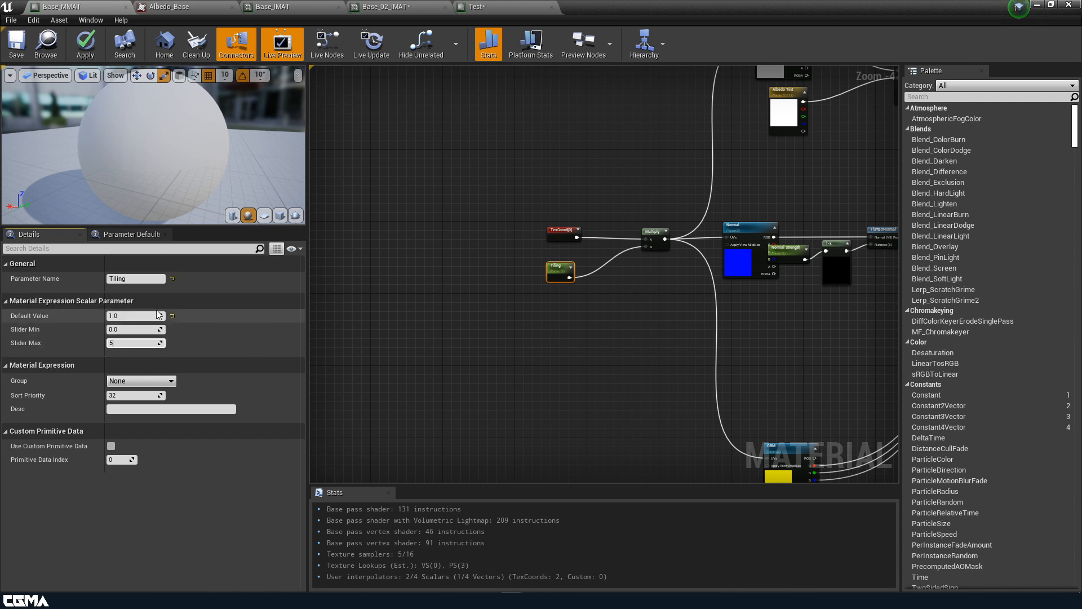
left_click(90, 48)
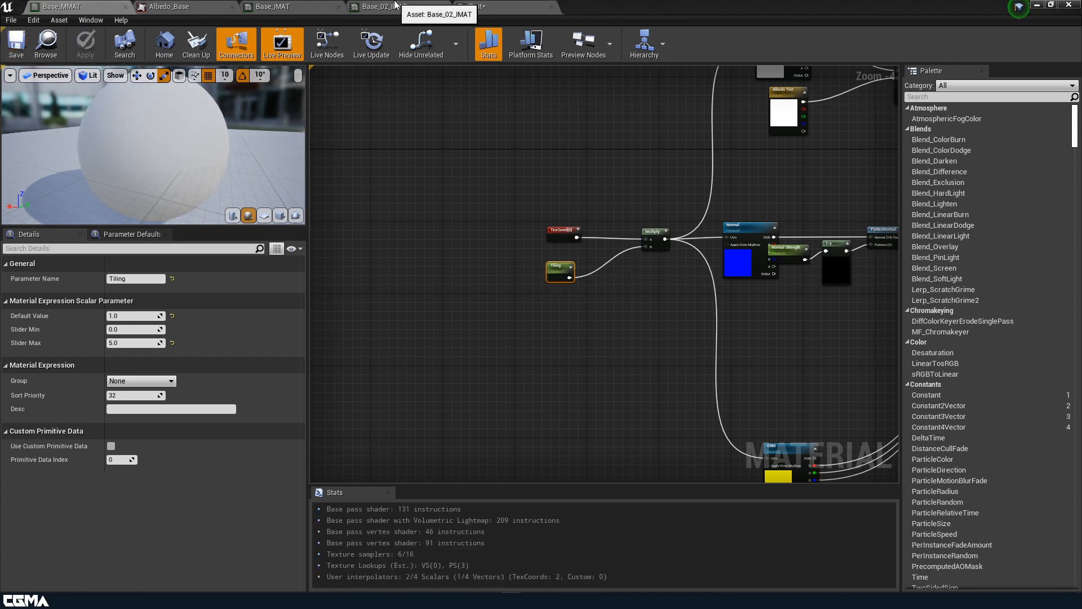
Step: In the Base_IMAT instance, enable the Tiling parameter, try different tiling amounts and set it to 5
left_click(188, 5)
left_click(317, 5)
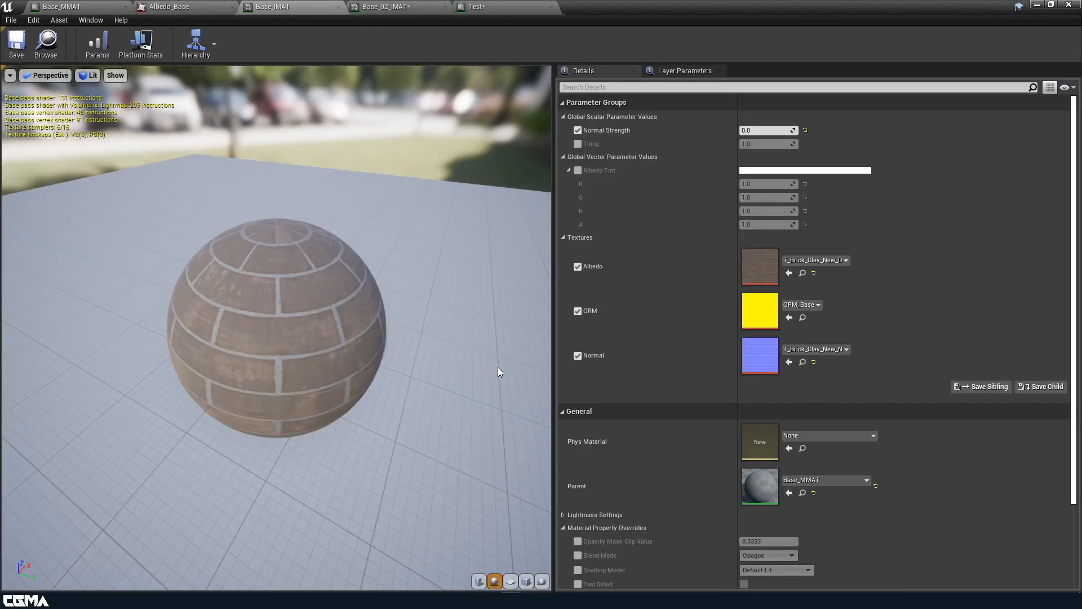
left_click(577, 144)
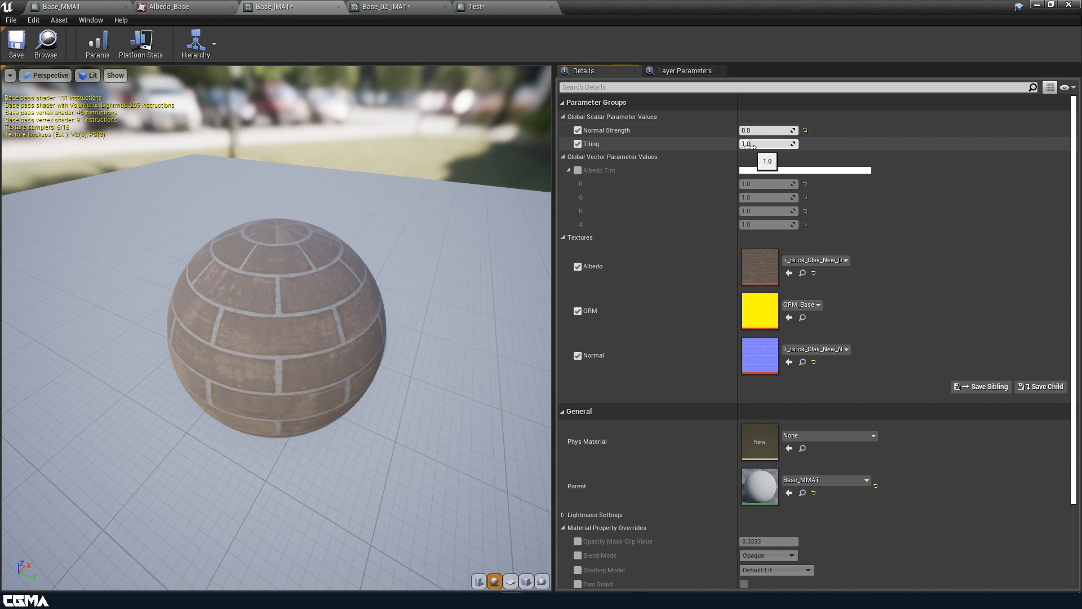
left_click_drag(750, 145, 797, 143)
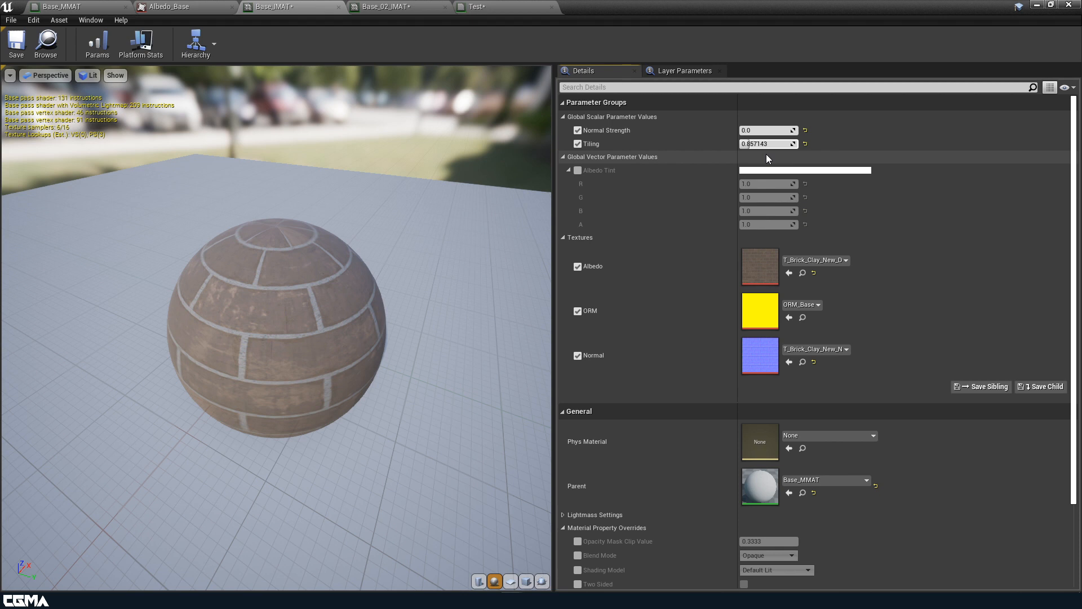
left_click(762, 144)
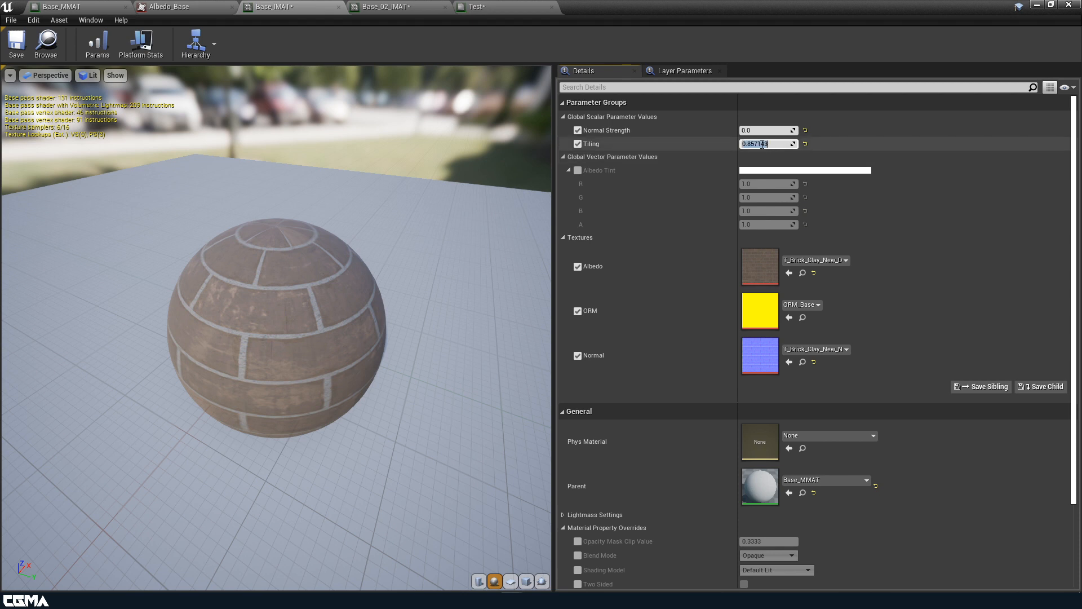
type("6")
key("Return")
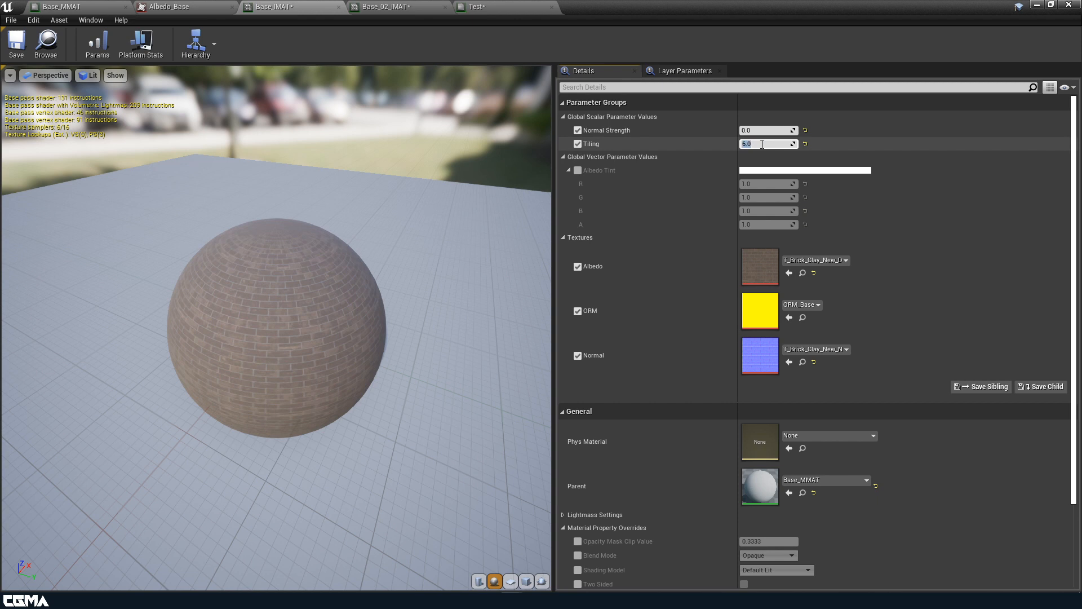
key("Return")
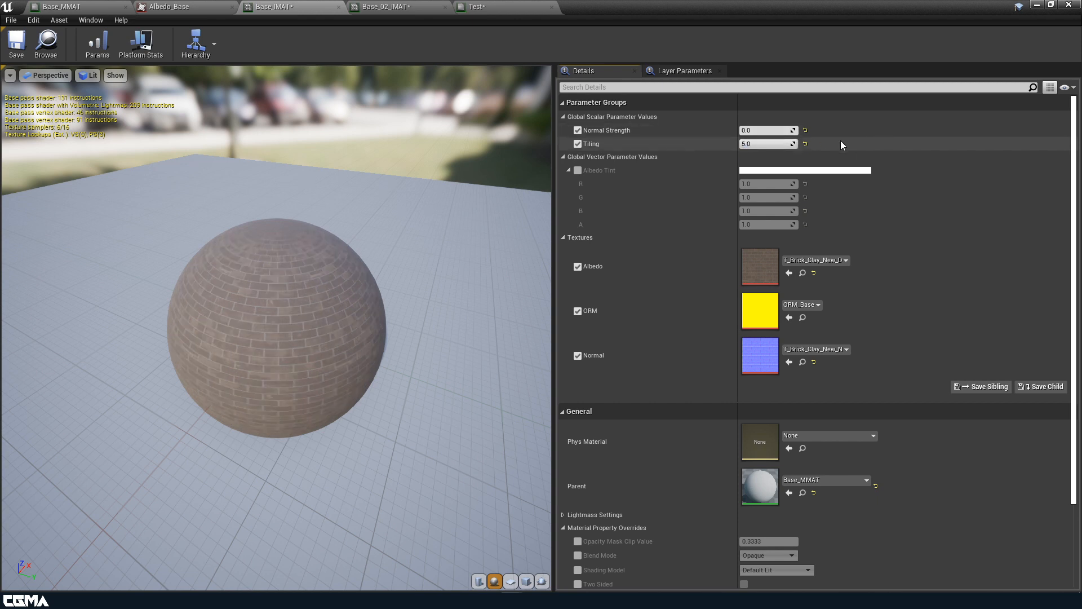
mouse_move(793, 145)
left_mouse_down()
mouse_move(761, 145)
mouse_move(790, 146)
left_mouse_up()
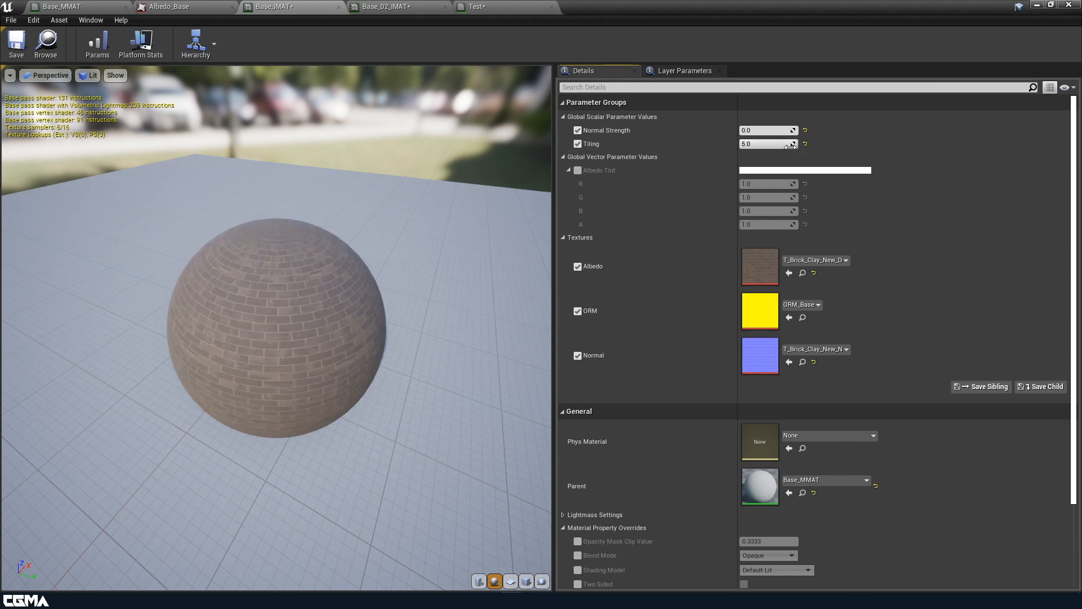
Step: Raise the Normal Strength of Base_IMAT to about 1.62 while viewing the brick sphere up close
left_click_drag(264, 336, 327, 314)
right_click_drag(264, 336, 299, 355)
left_click_drag(241, 343, 461, 331)
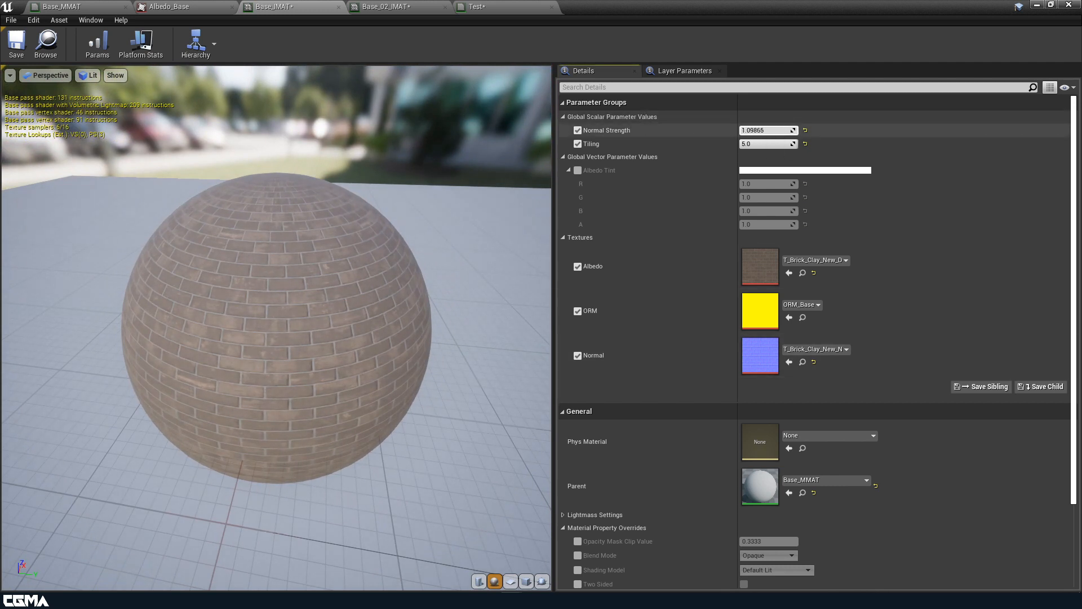
left_click_drag(767, 131, 773, 131)
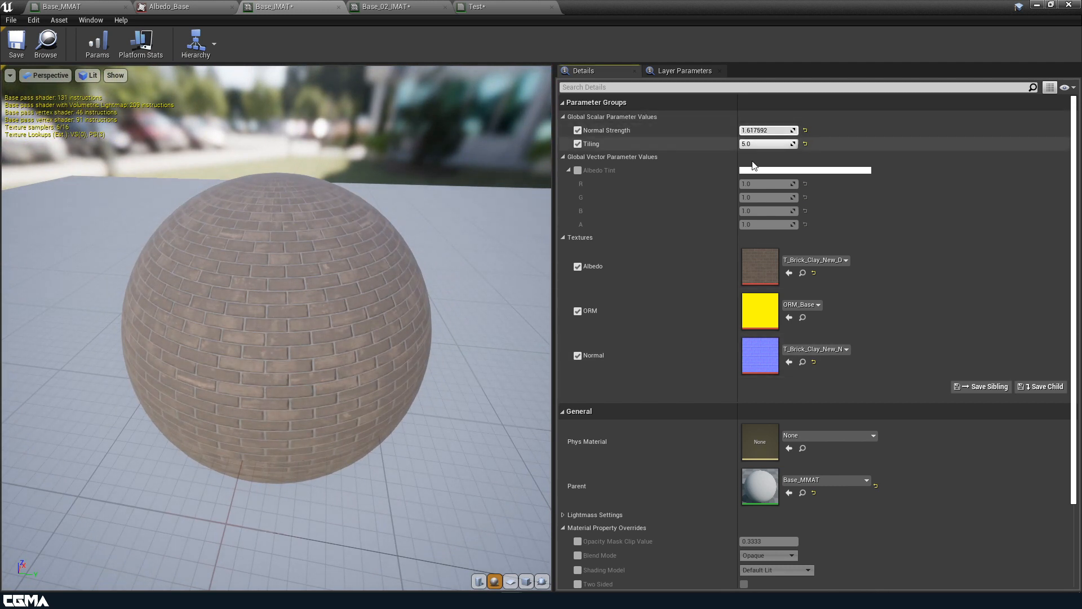
Step: Enable Albedo Tint on Base_IMAT, set it to orange (R 1.0, G 0.385157, B 0.080674), and save the instance
left_click(578, 171)
left_click(805, 170)
left_click_drag(871, 252, 891, 283)
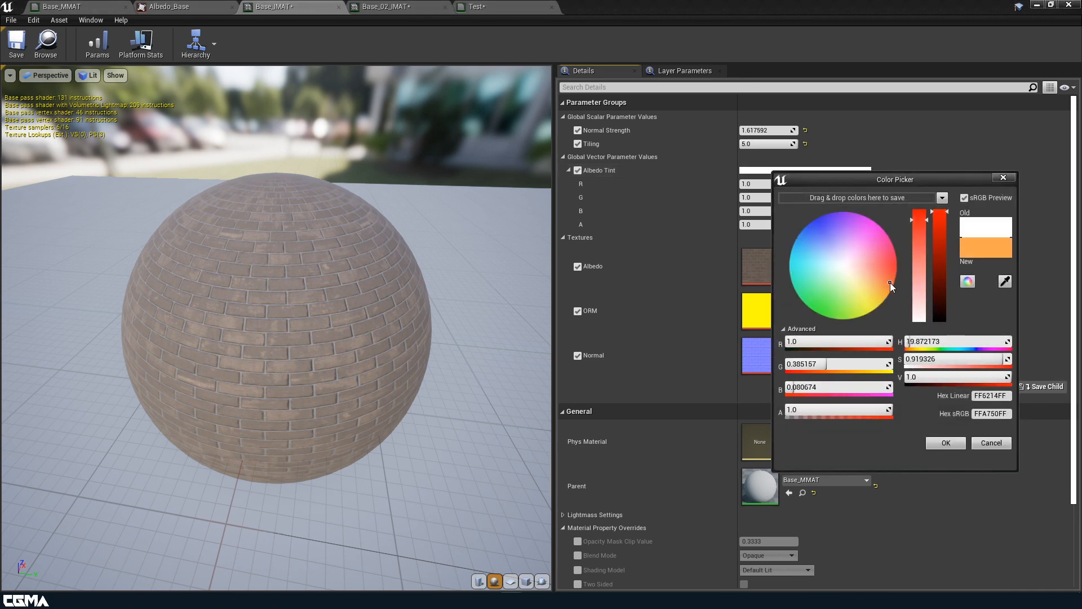
left_click(947, 442)
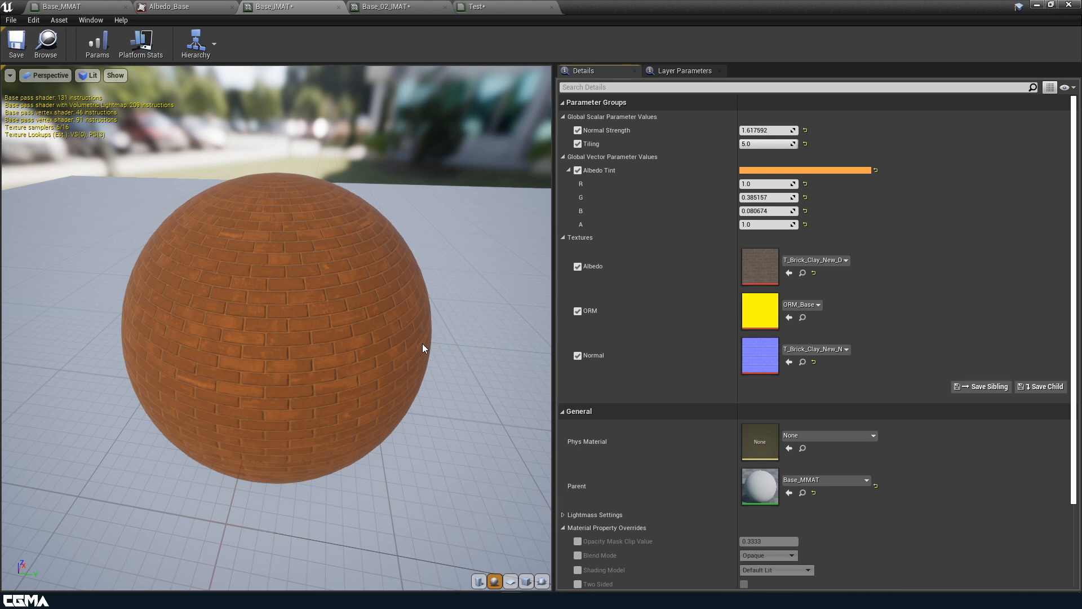
left_click(17, 44)
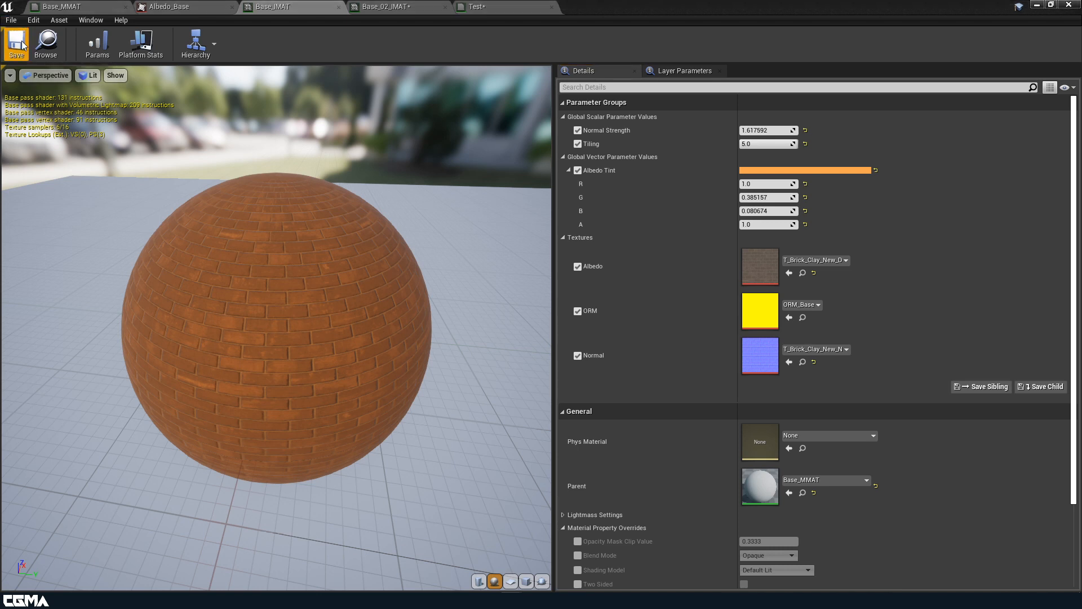